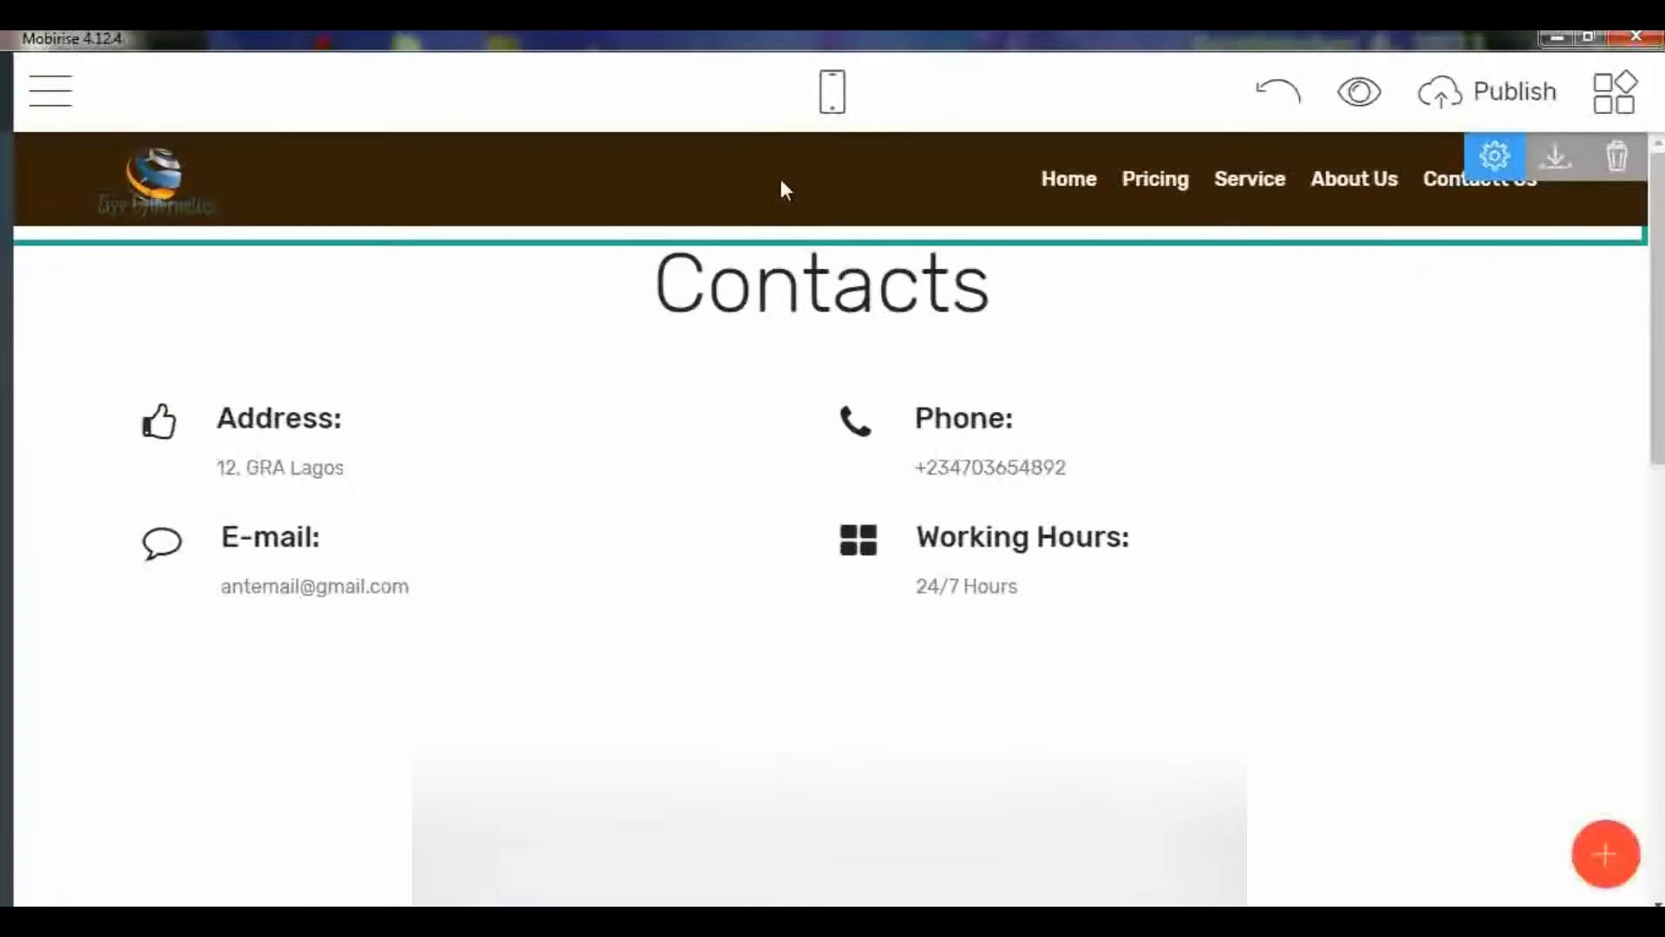
Step: Clone the Home page and name the copy "Pricing"
click(54, 90)
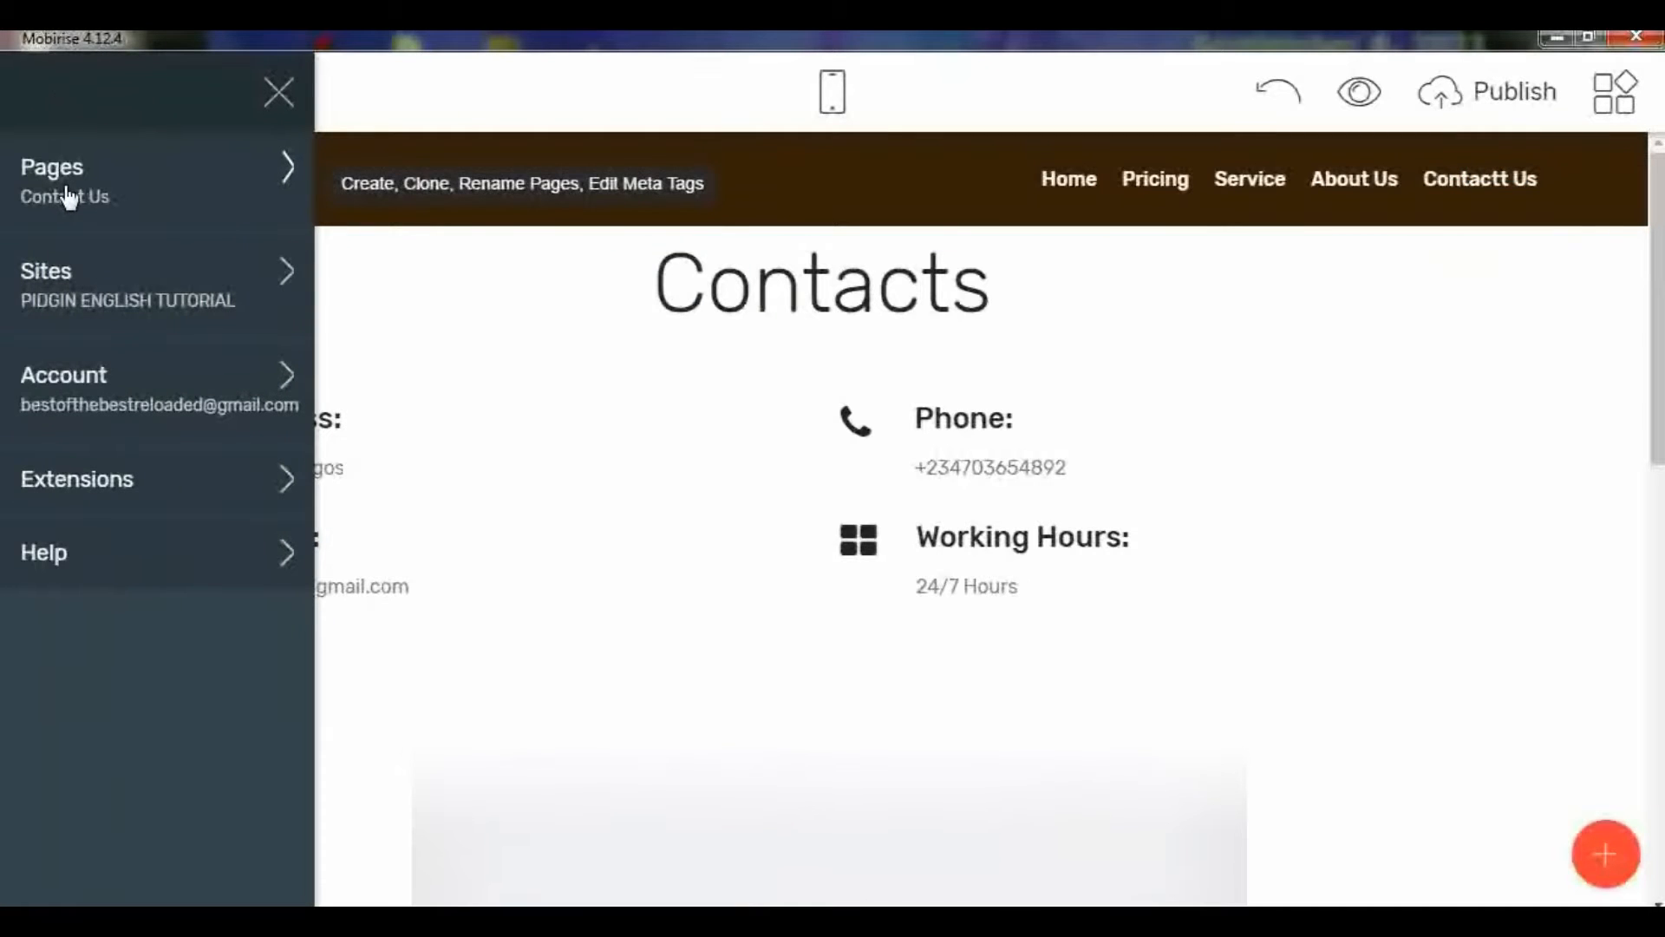
click(70, 198)
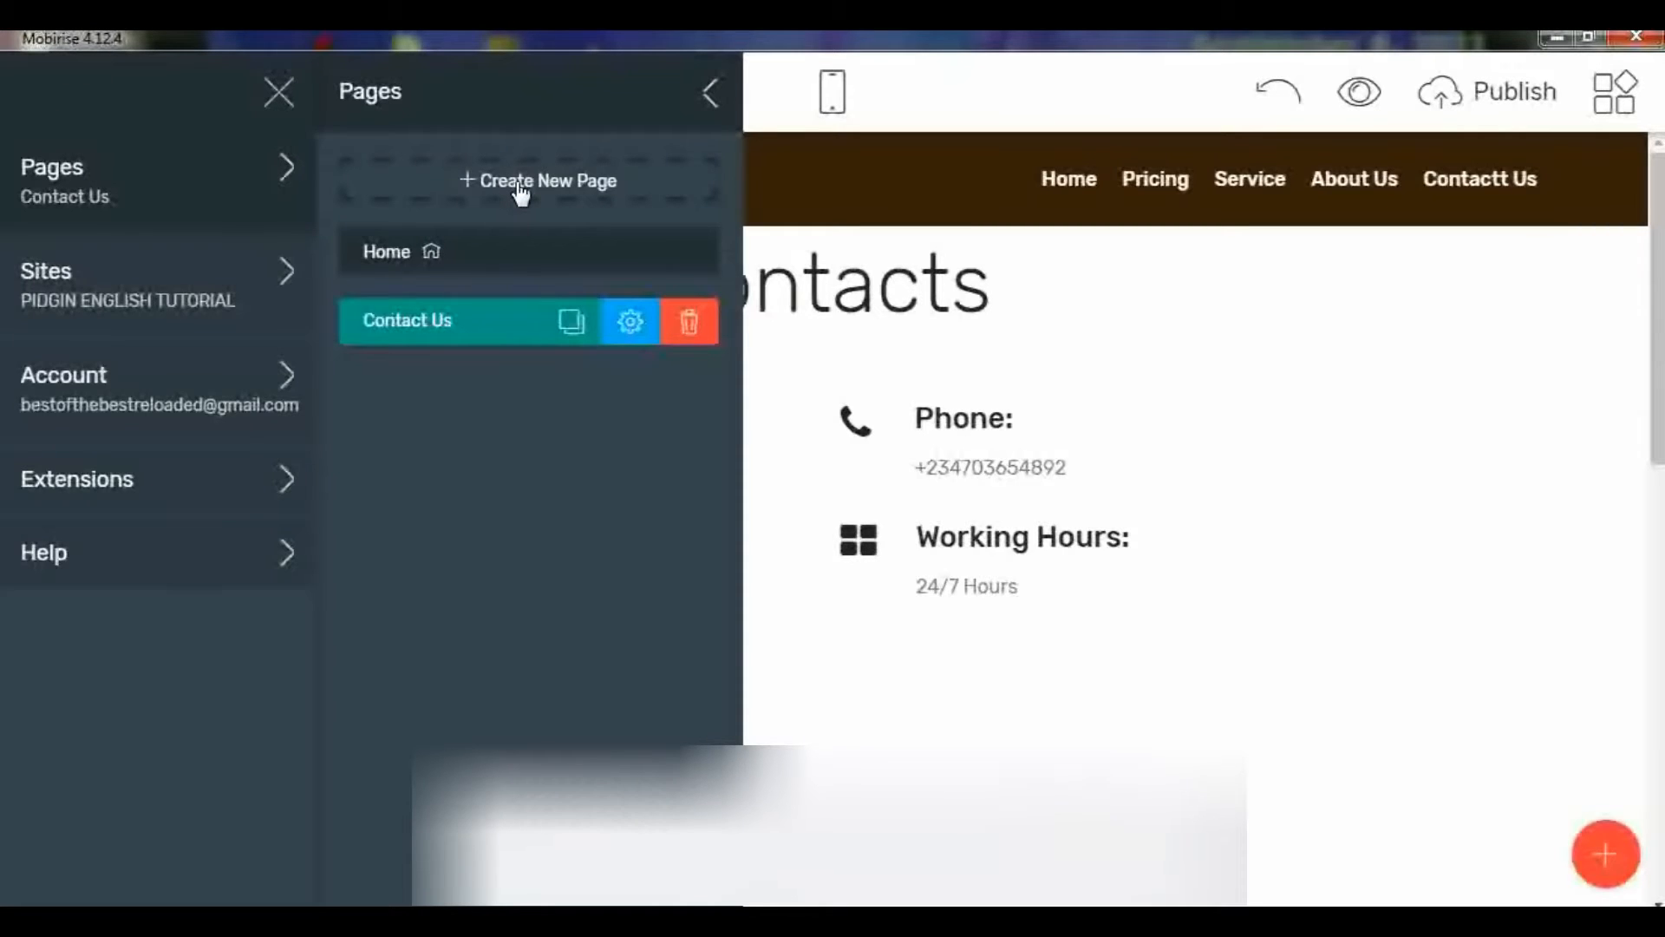
click(512, 273)
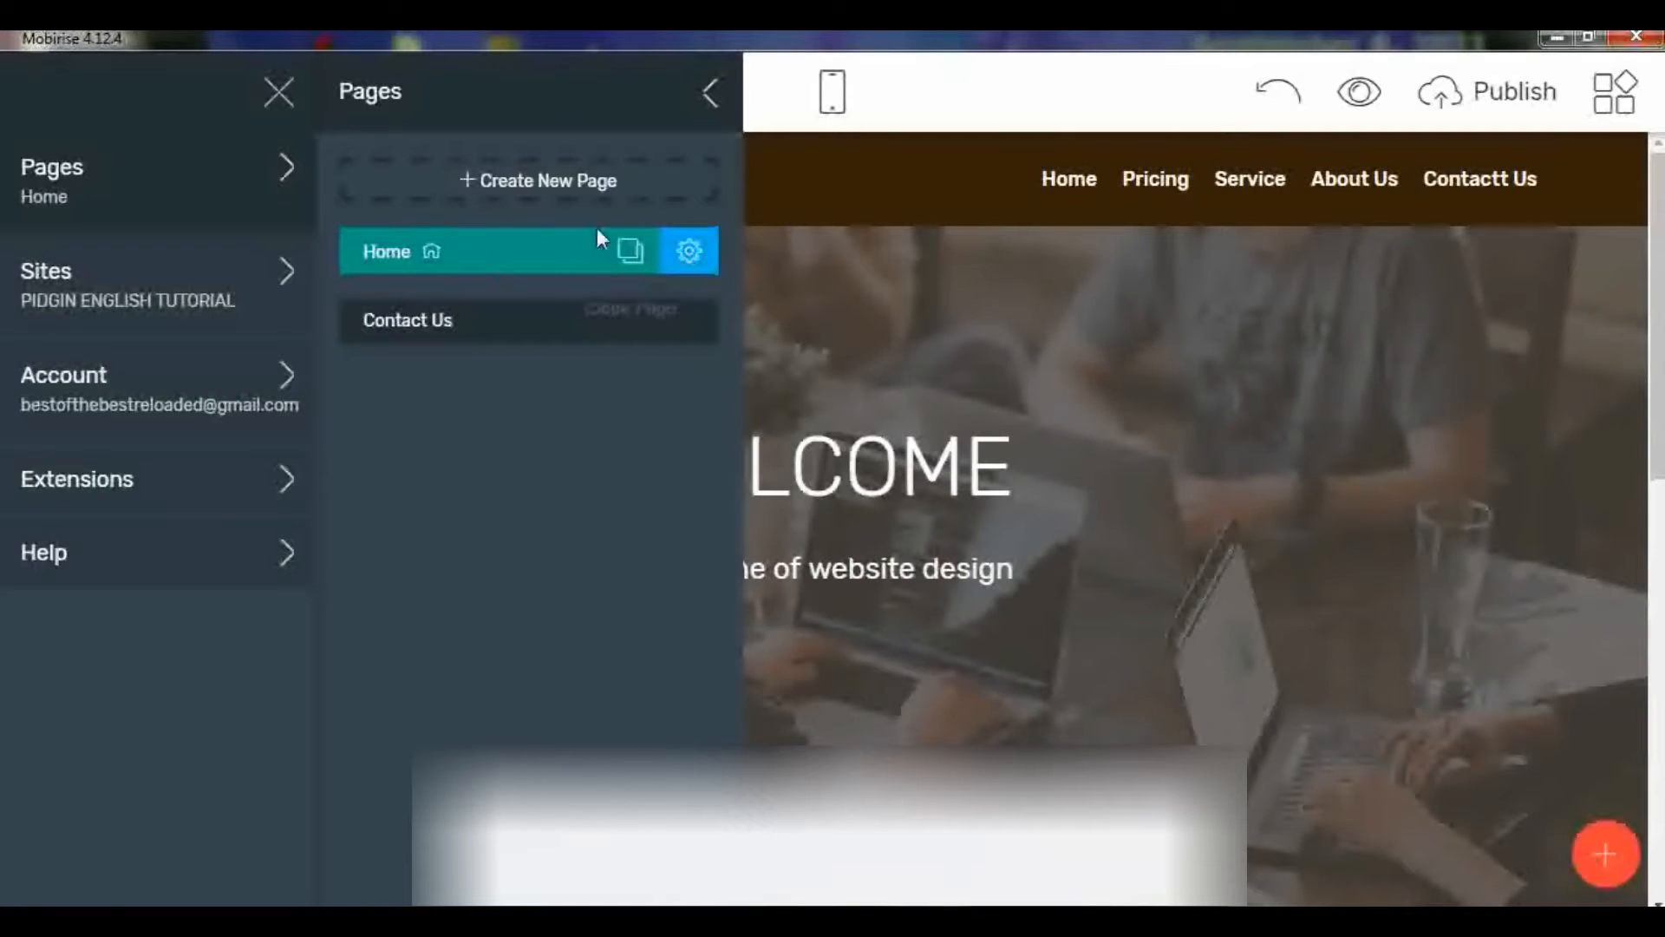
click(631, 258)
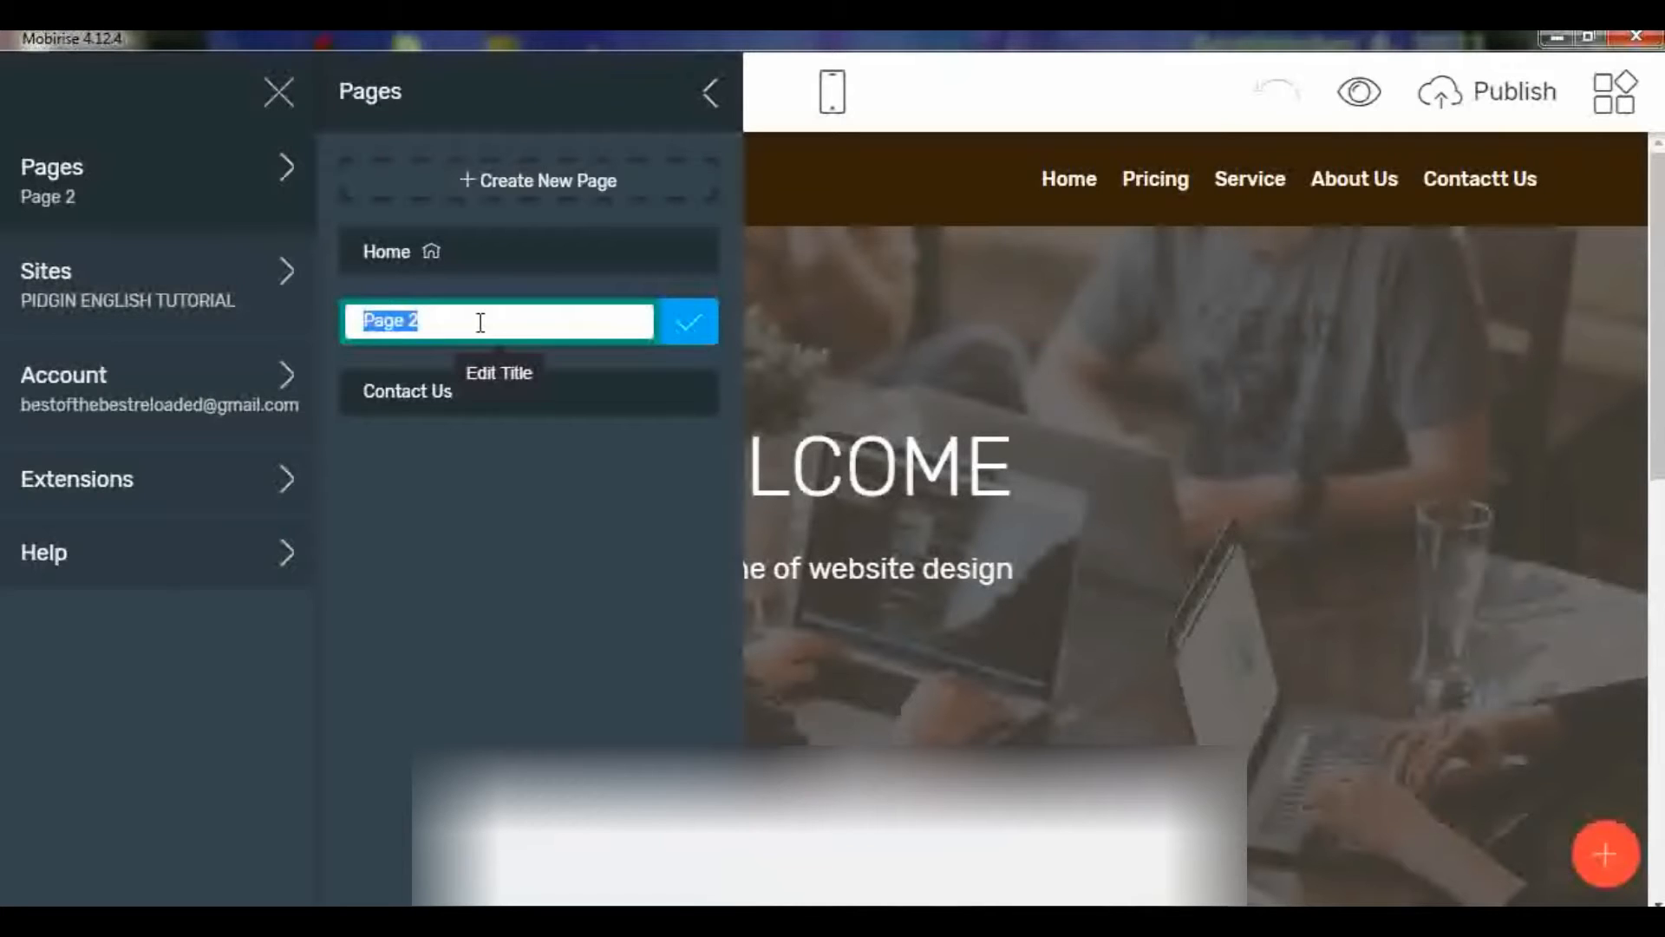
text(Pricing)
click(689, 323)
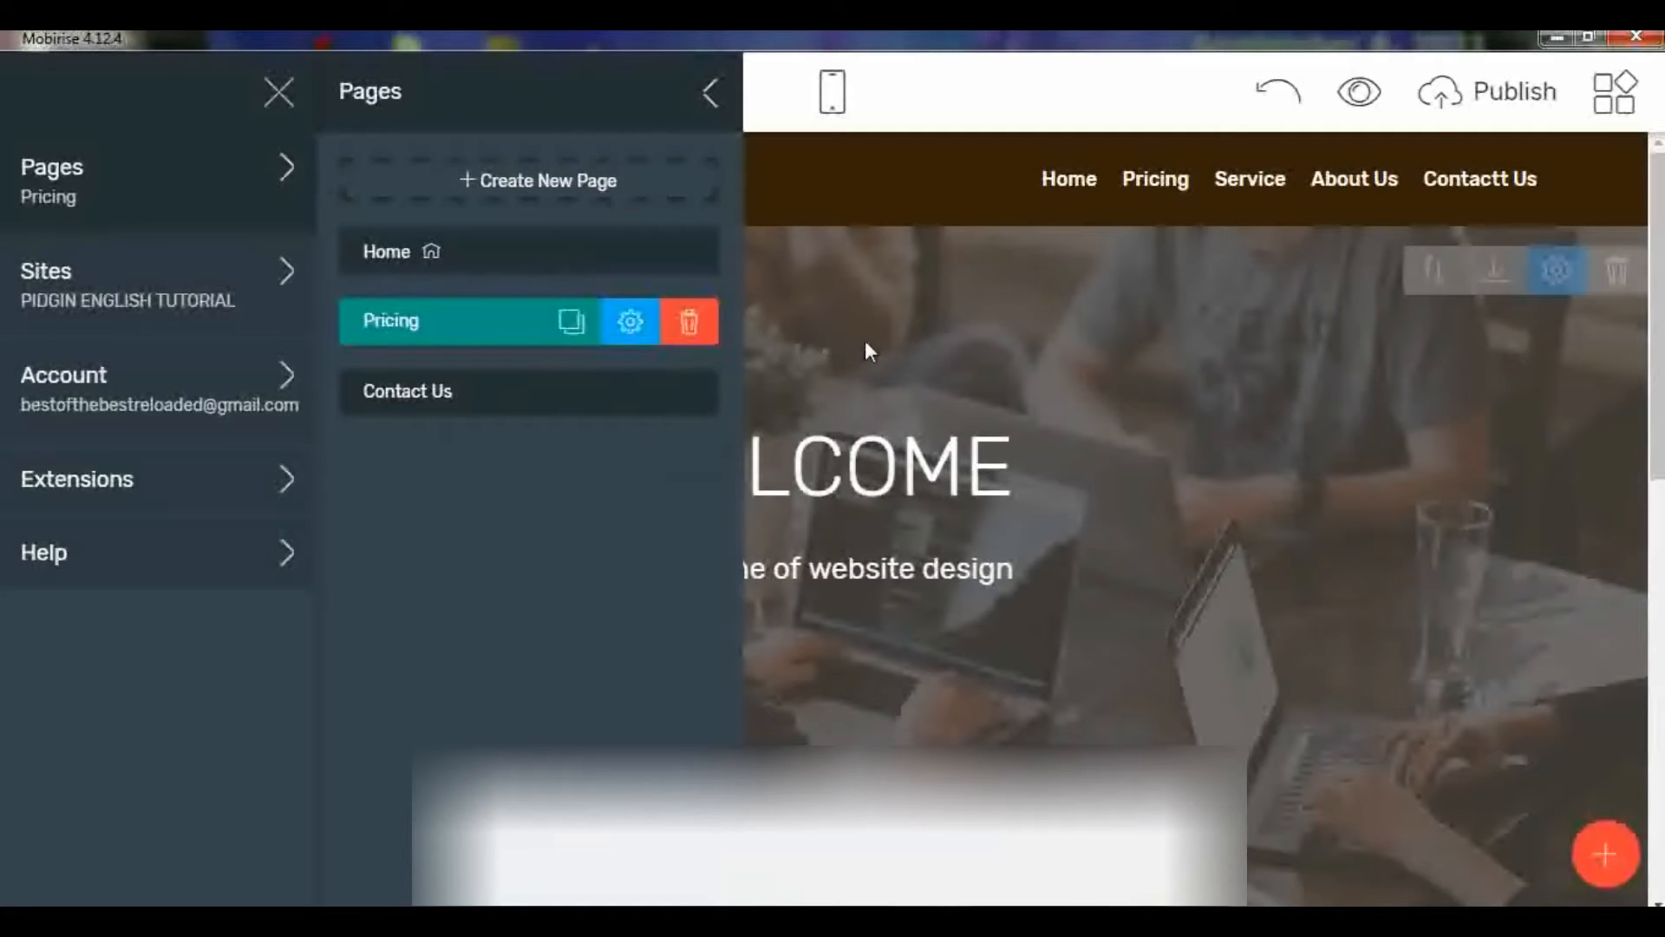
Step: Remove the Services heading block and the three-image services block from the Pricing page
click(1105, 523)
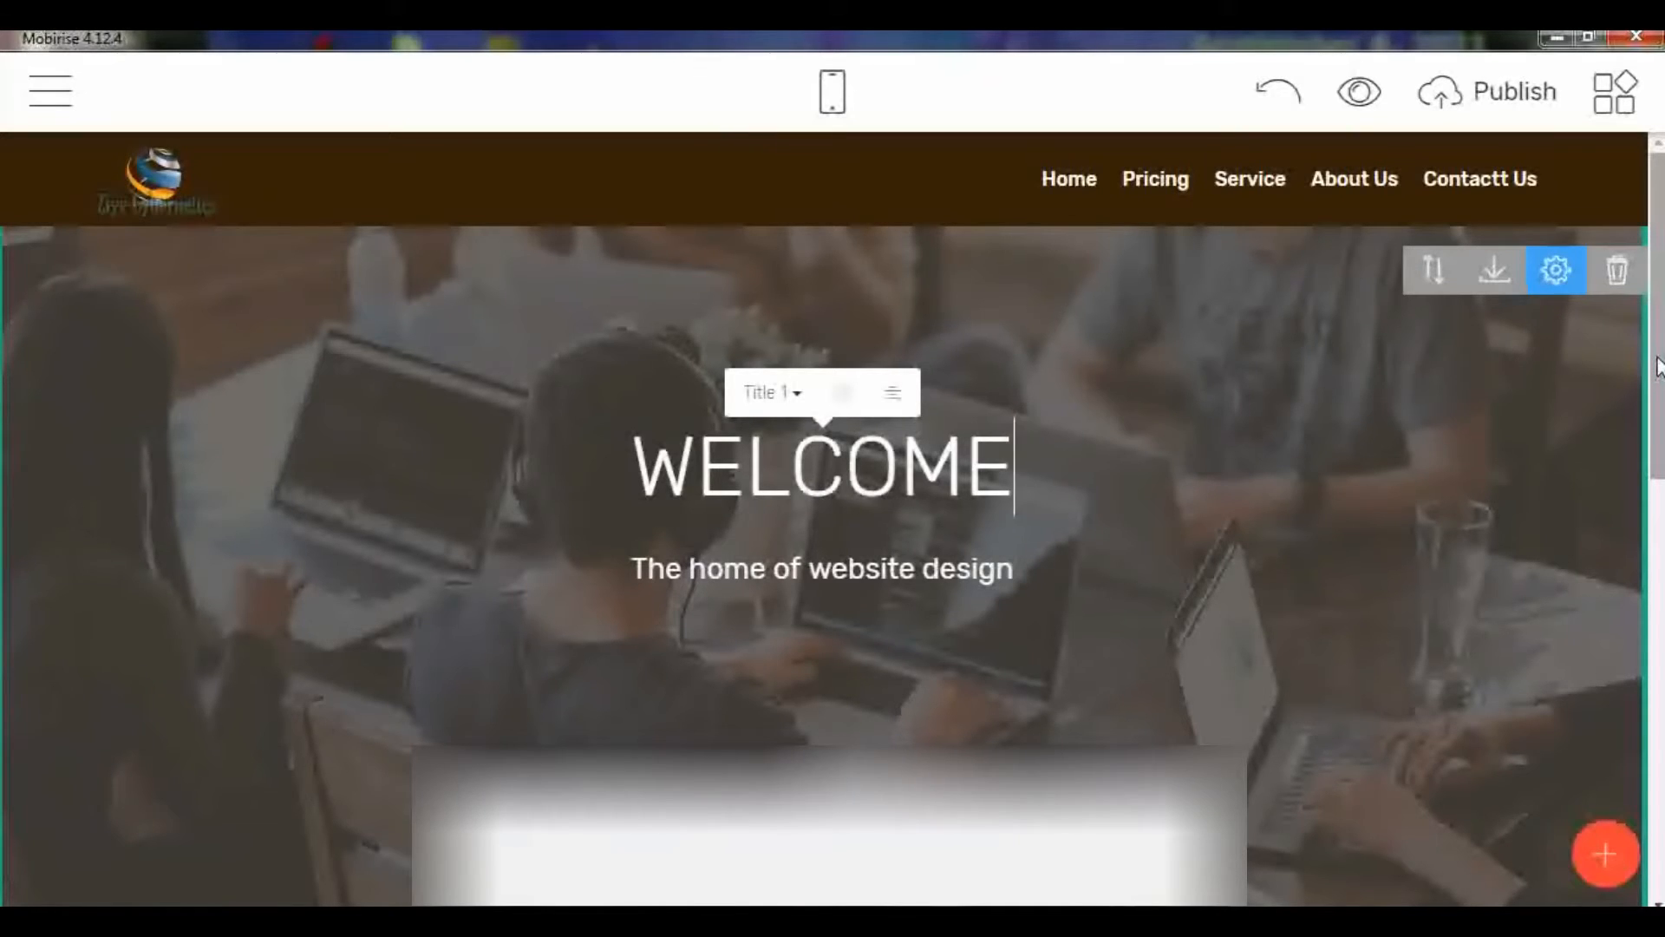
scroll(1656, 364, down, 9)
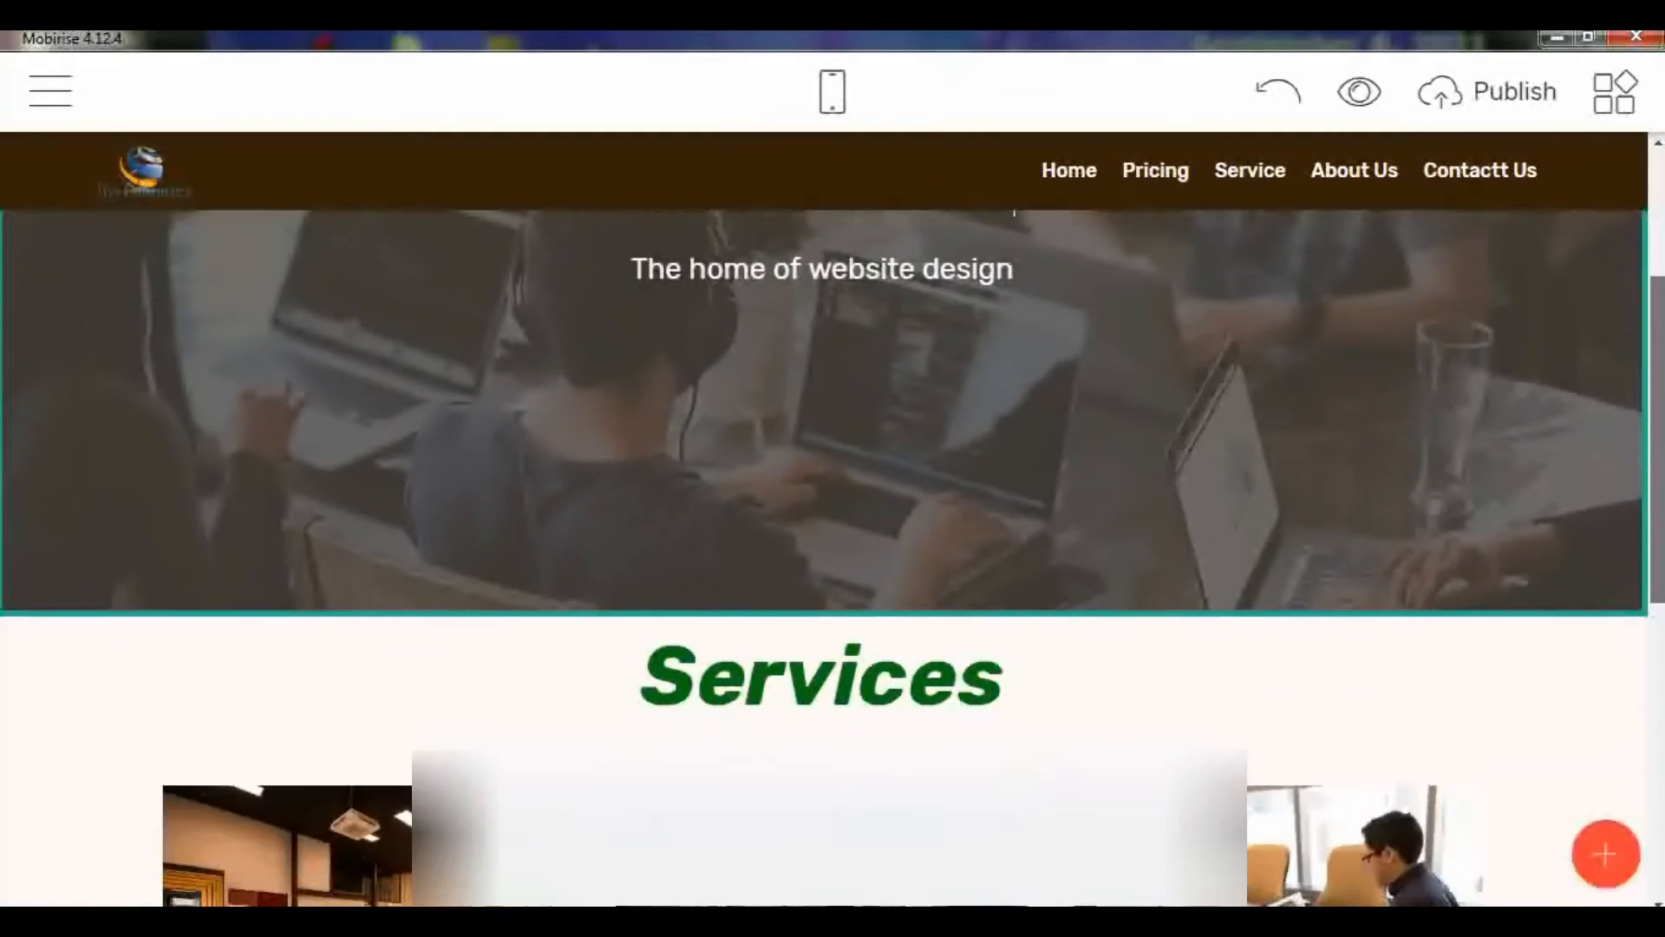
scroll(1427, 436, down, 1)
scroll(1427, 436, up, 4)
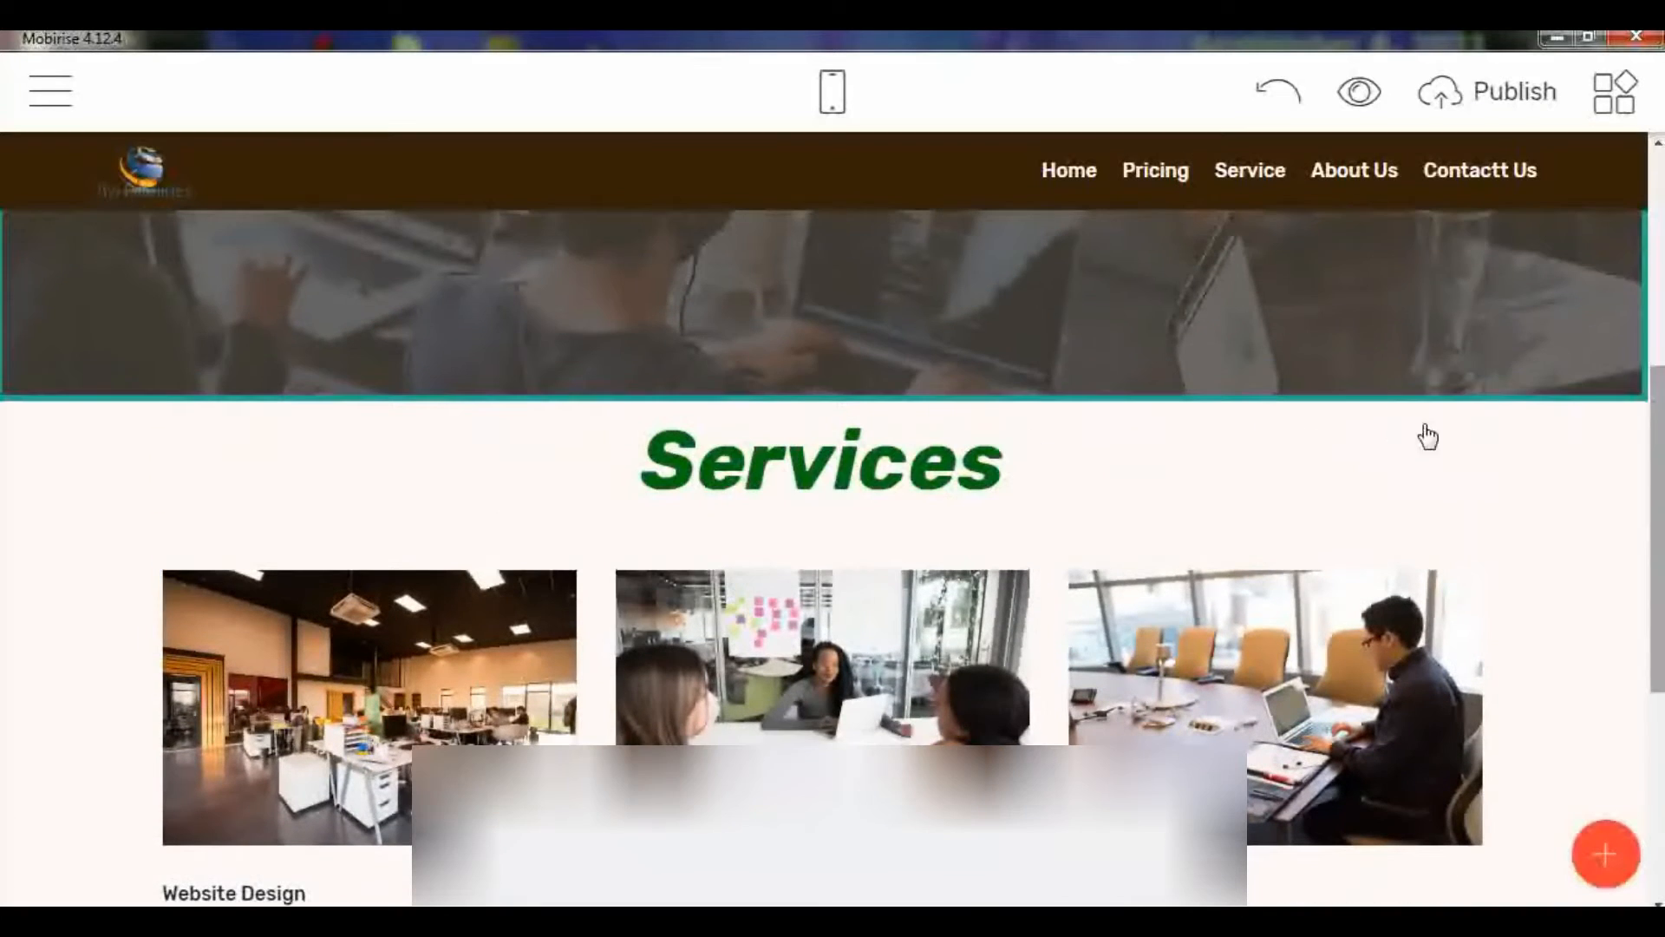
mouse_move(1368, 480)
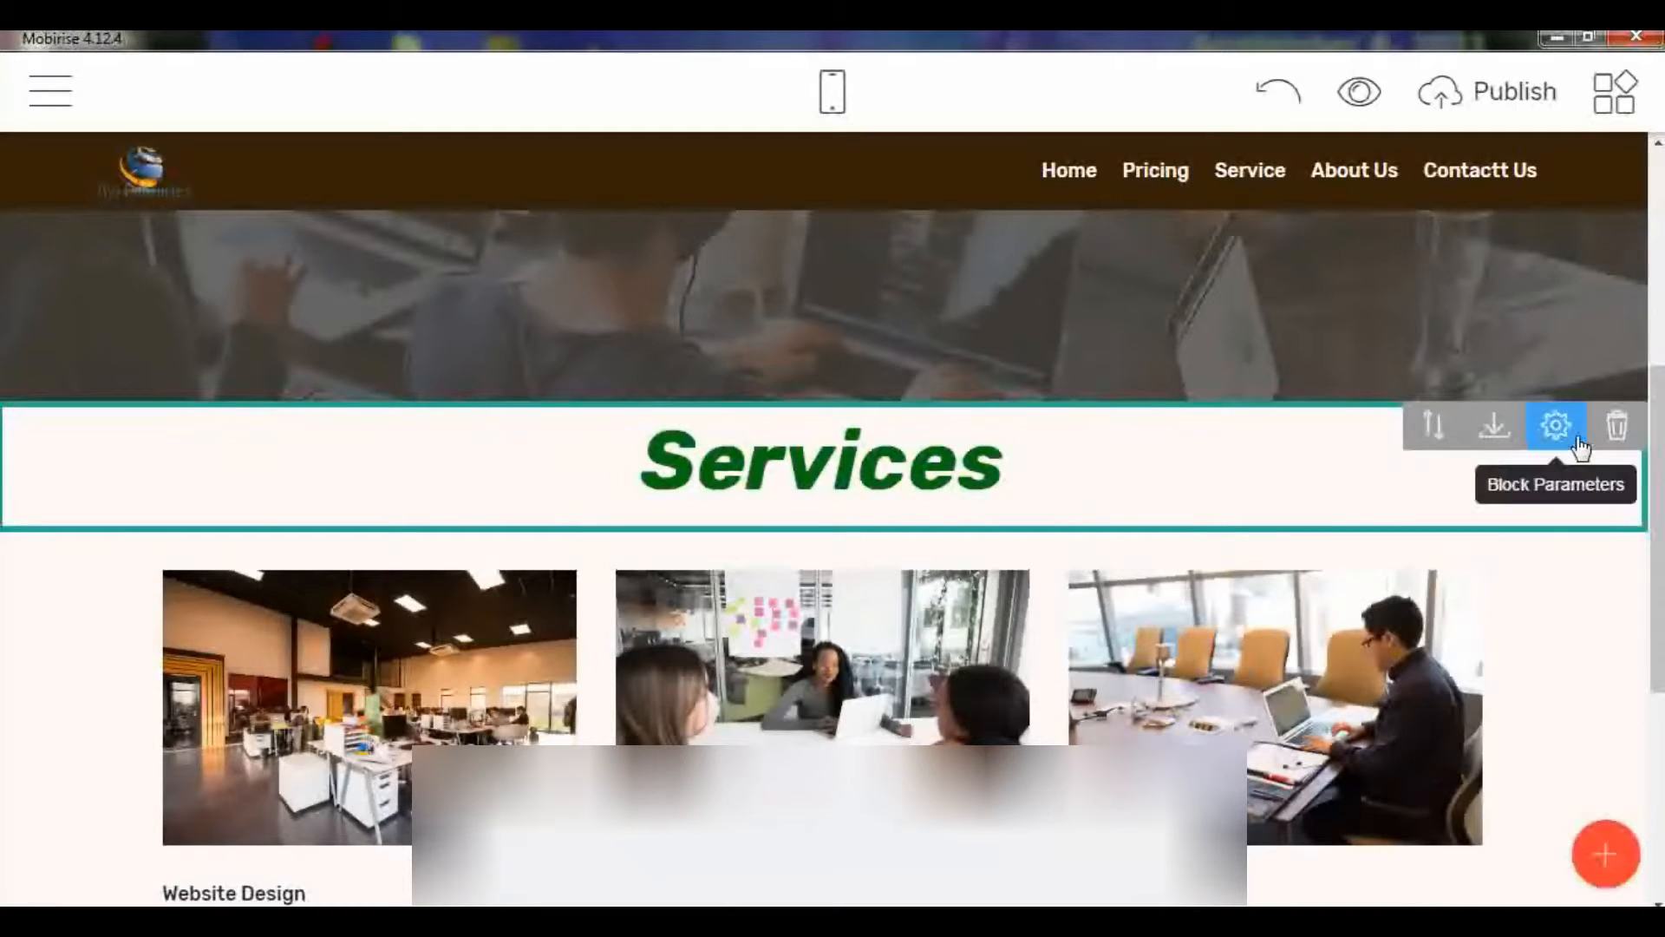
click(1613, 426)
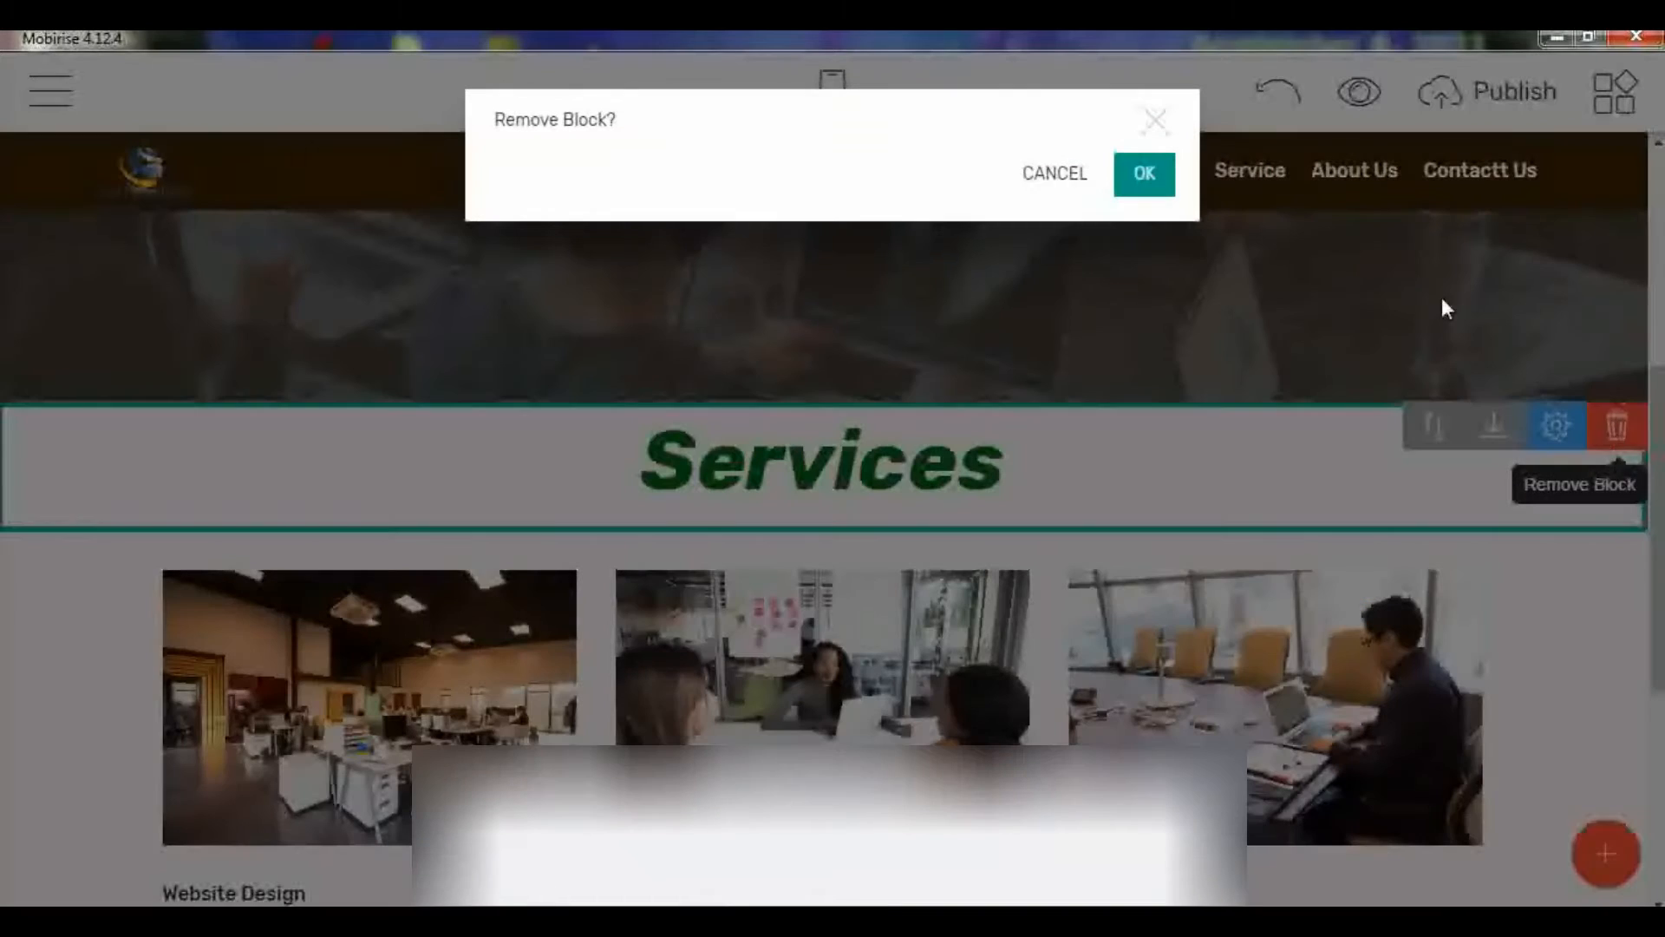
click(1145, 178)
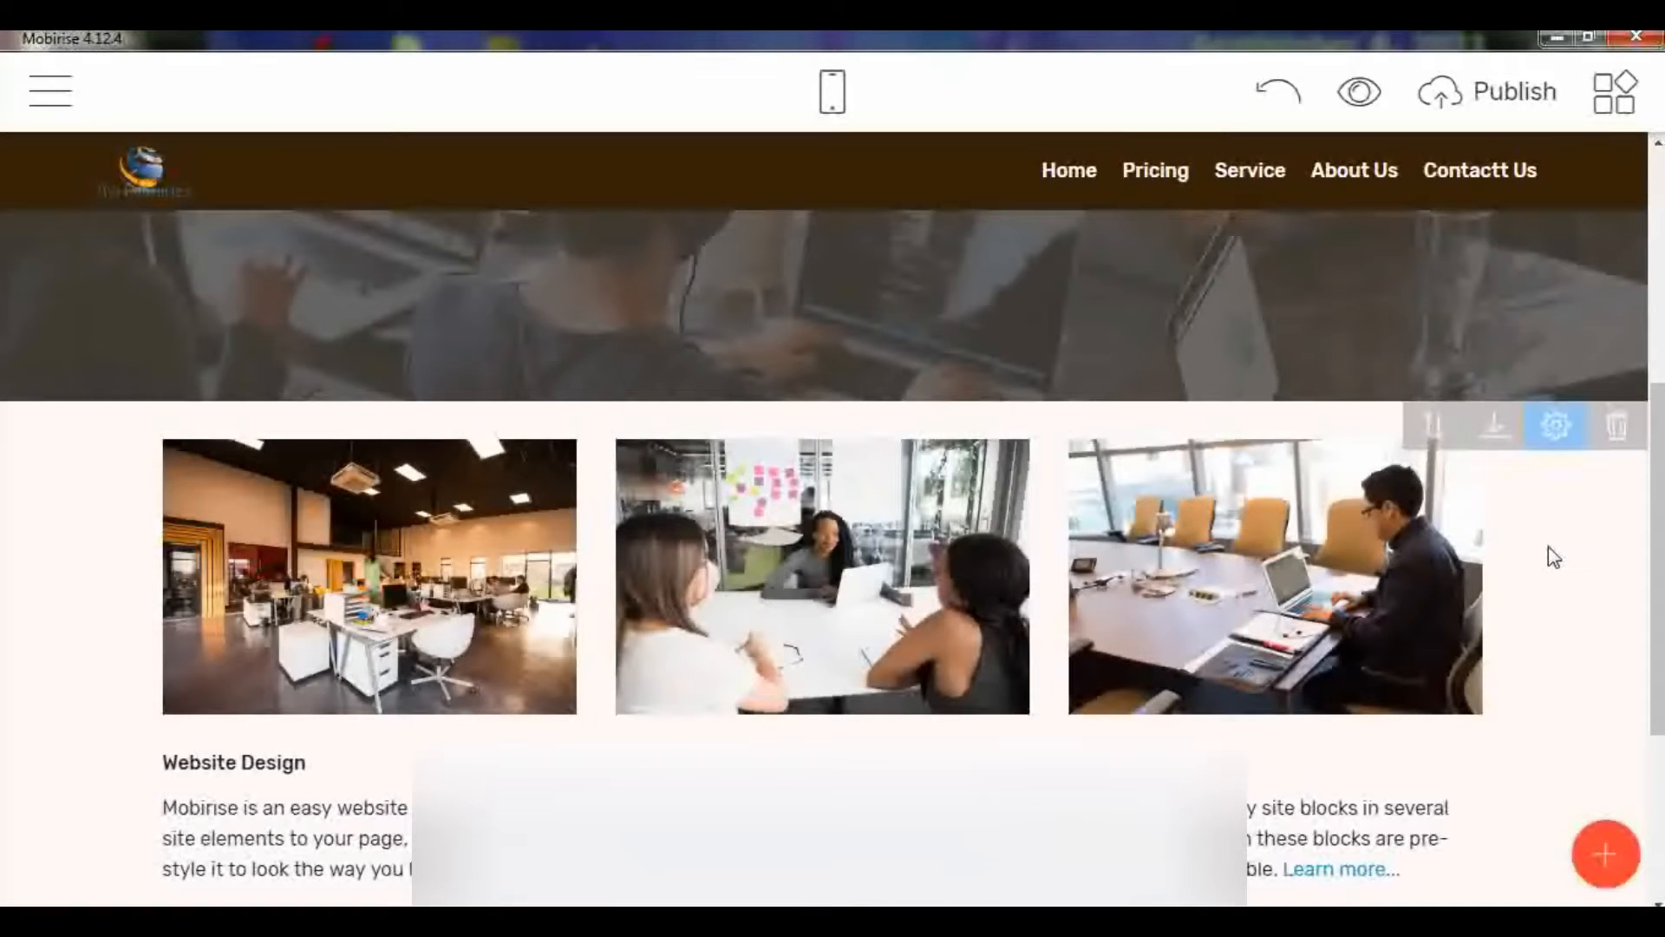
click(1612, 438)
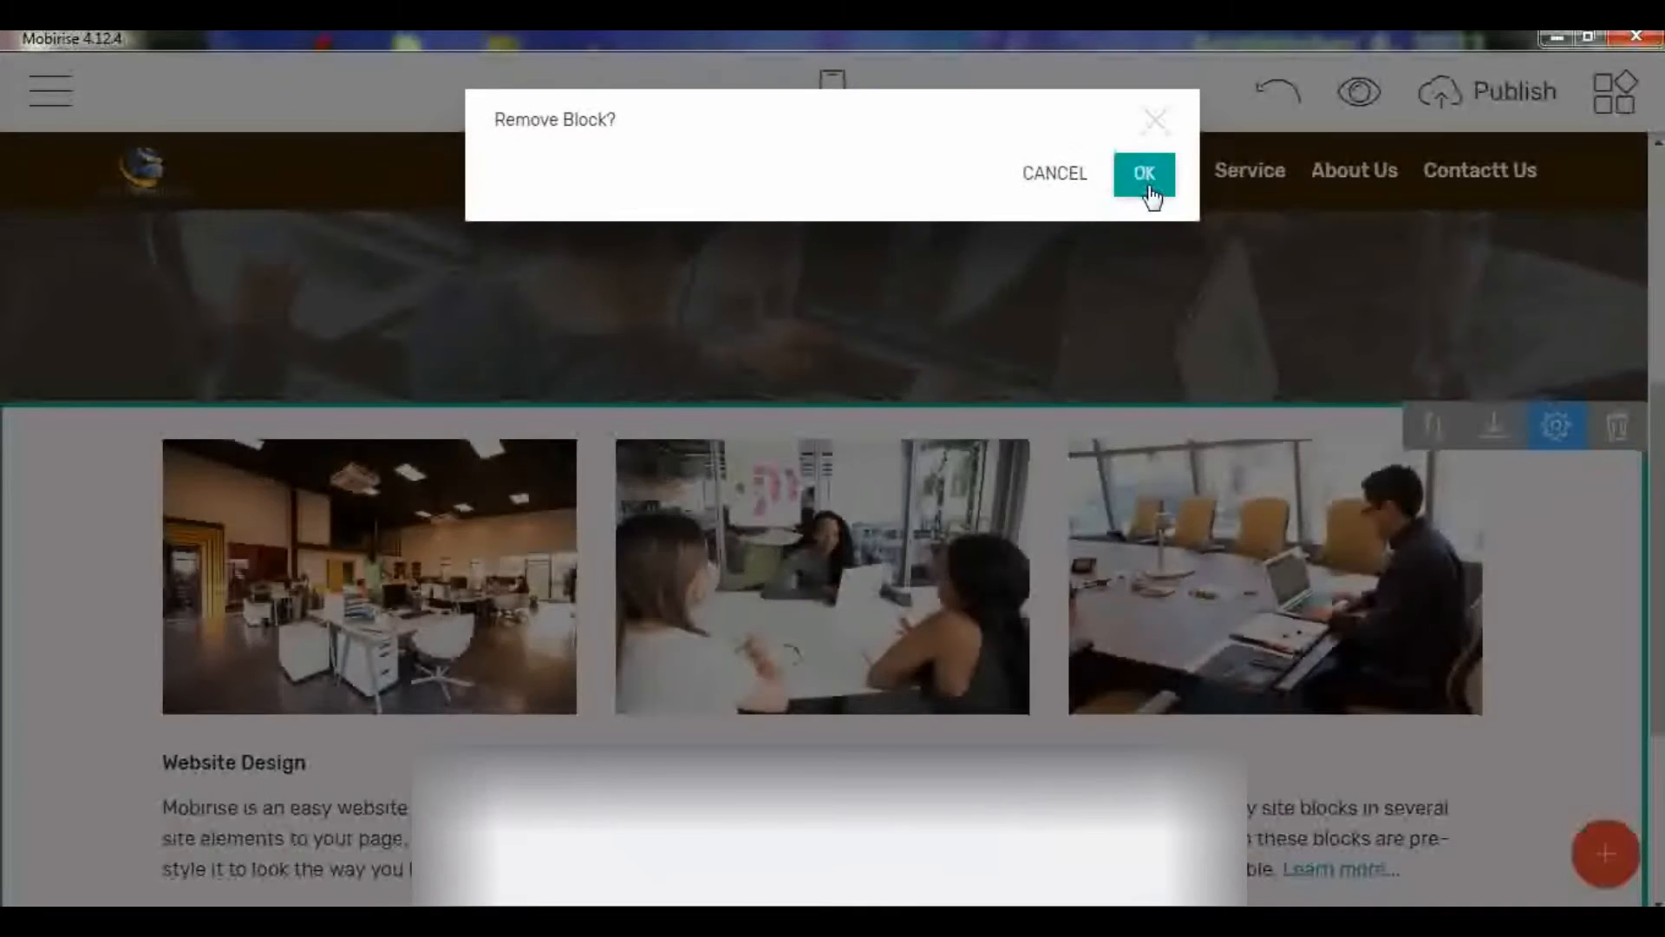
click(1146, 182)
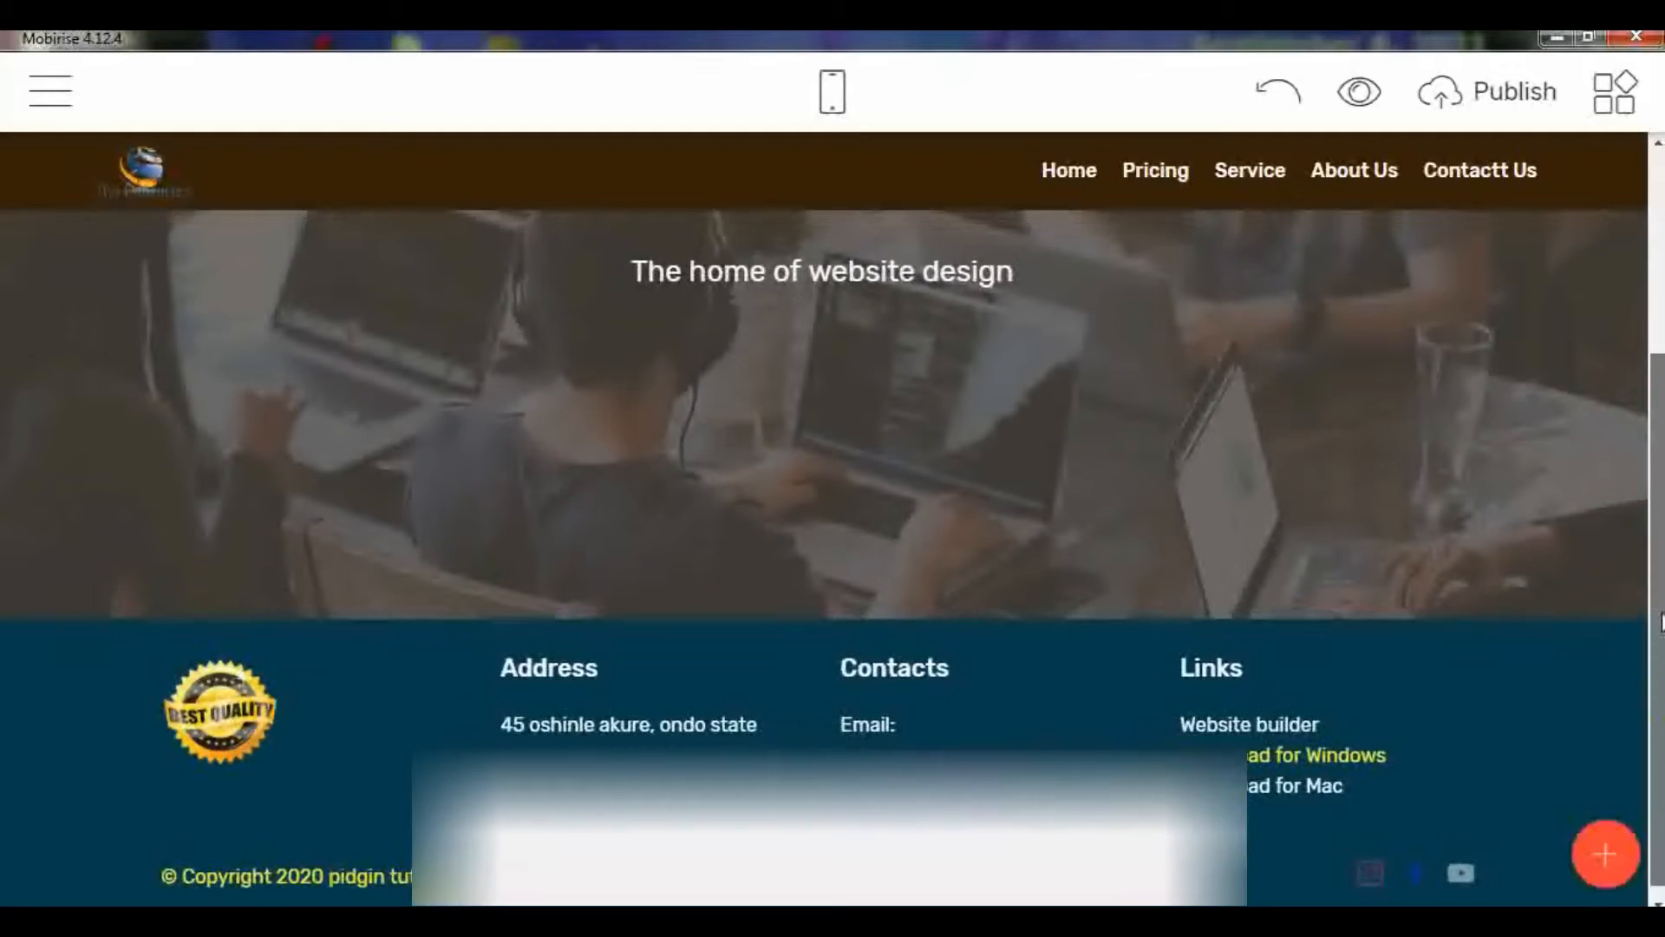
Step: Add all three Pricing Tables designs between the welcome header and the footer, plus an extra grey four-plan table below the footer
scroll(1656, 704, up, 3)
scroll(1656, 704, down, 3)
scroll(1656, 705, up, 3)
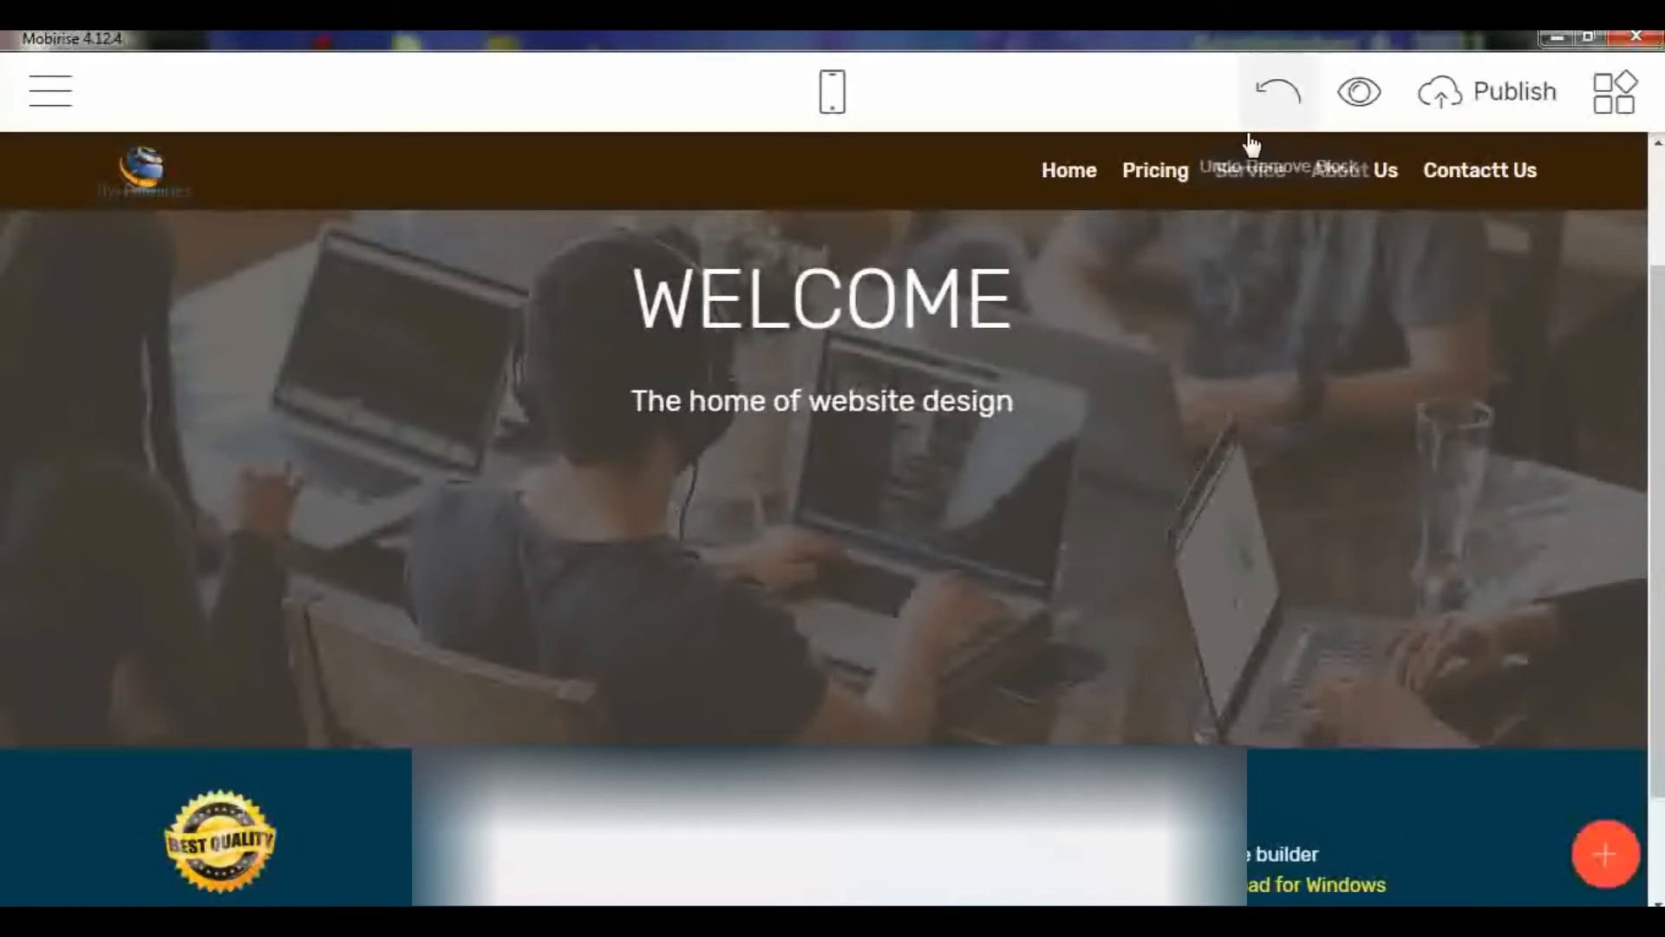
click(1606, 861)
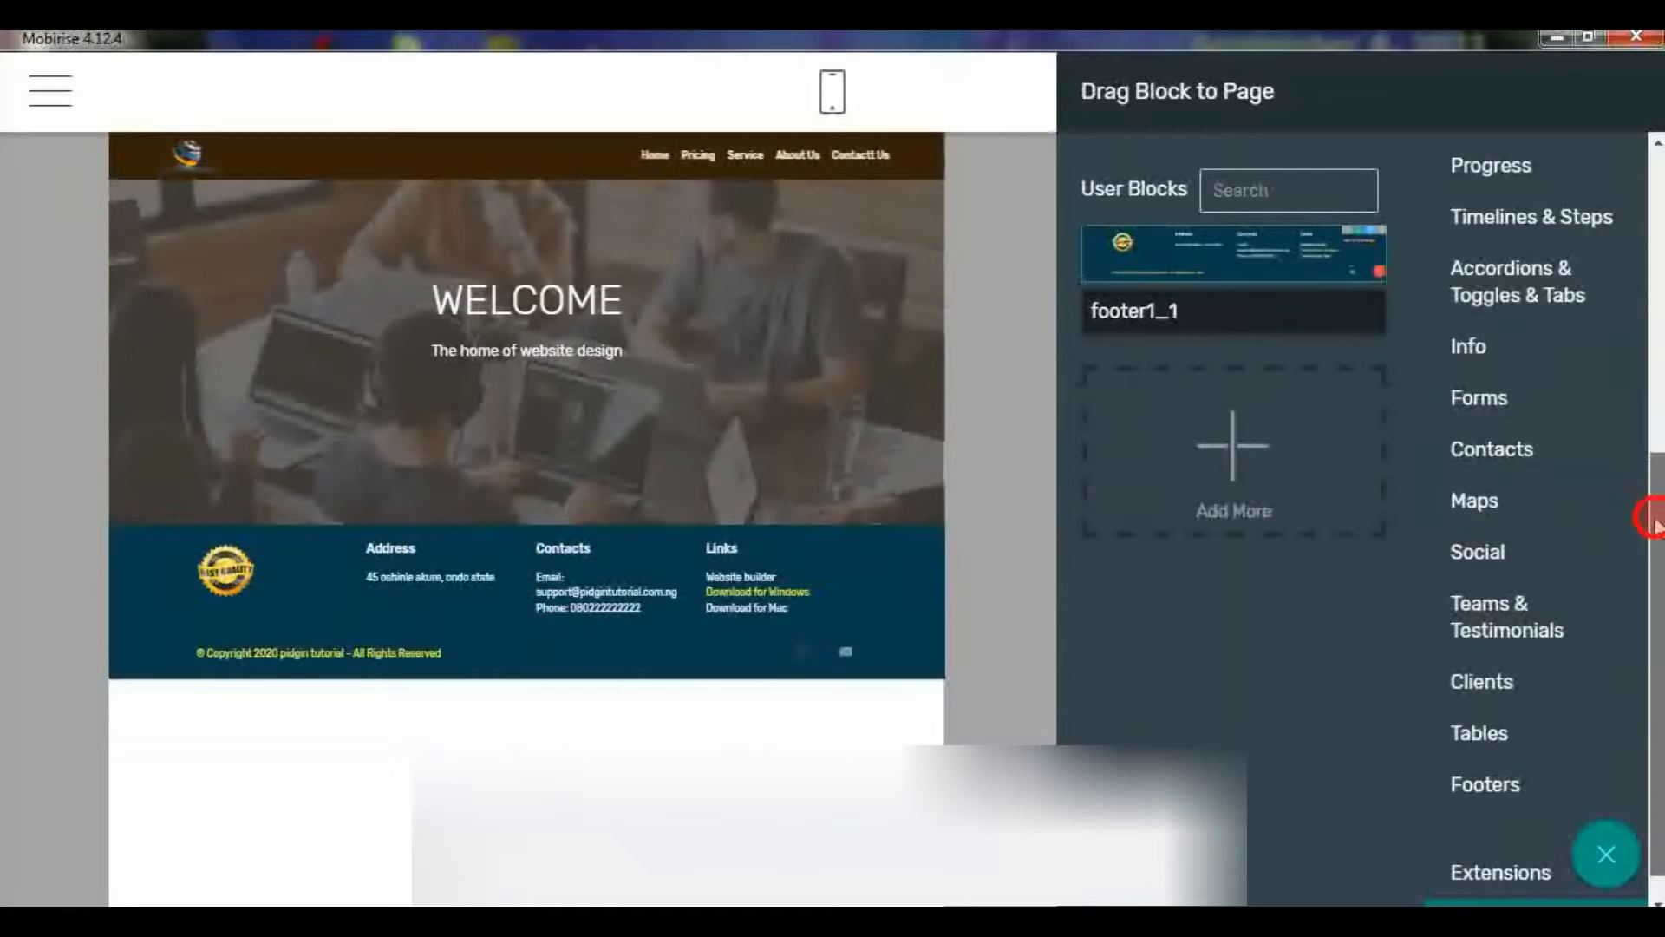
drag(1657, 525, 1657, 356)
click(1515, 388)
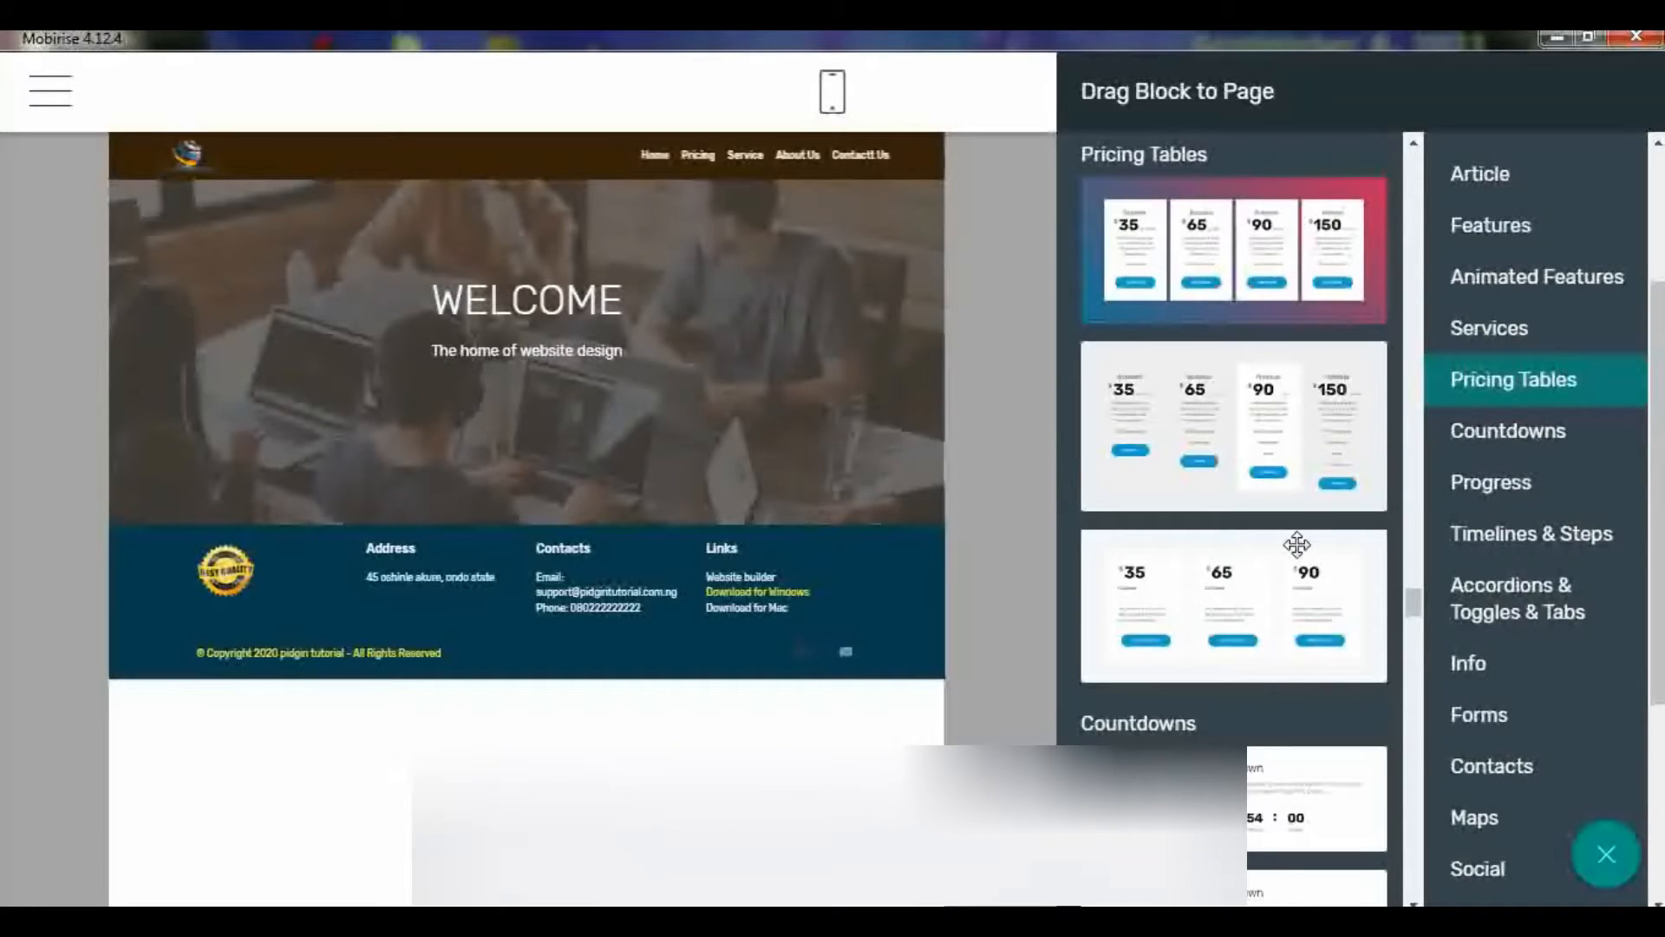
click(1264, 391)
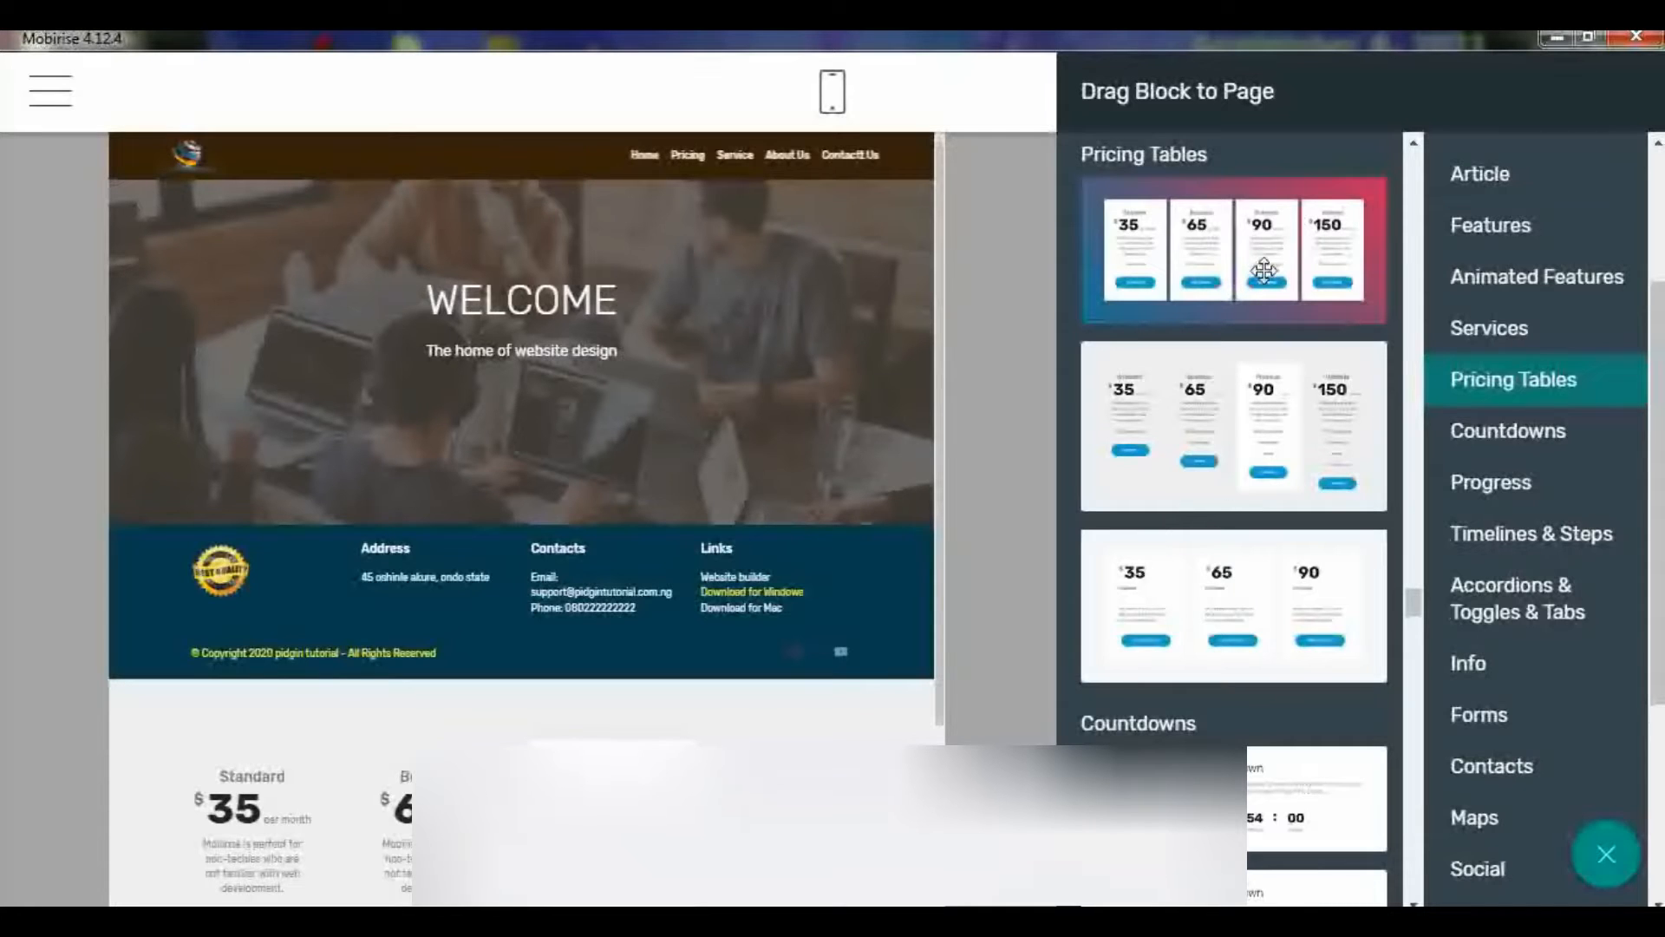
drag(1258, 256, 818, 427)
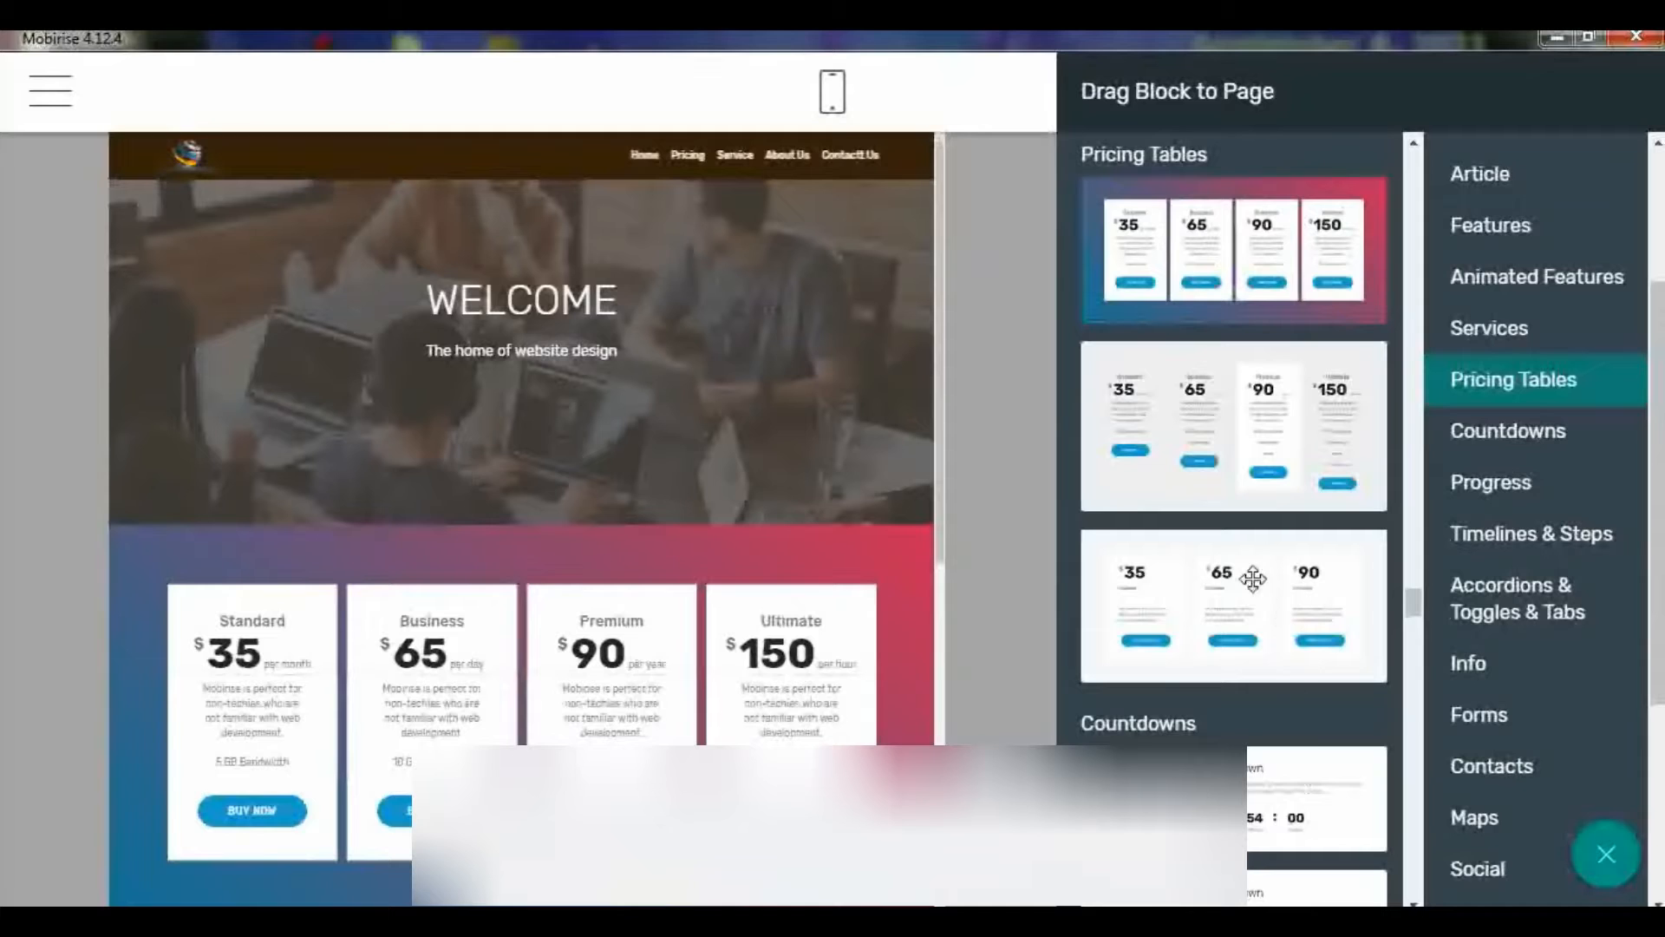
drag(1238, 564, 867, 564)
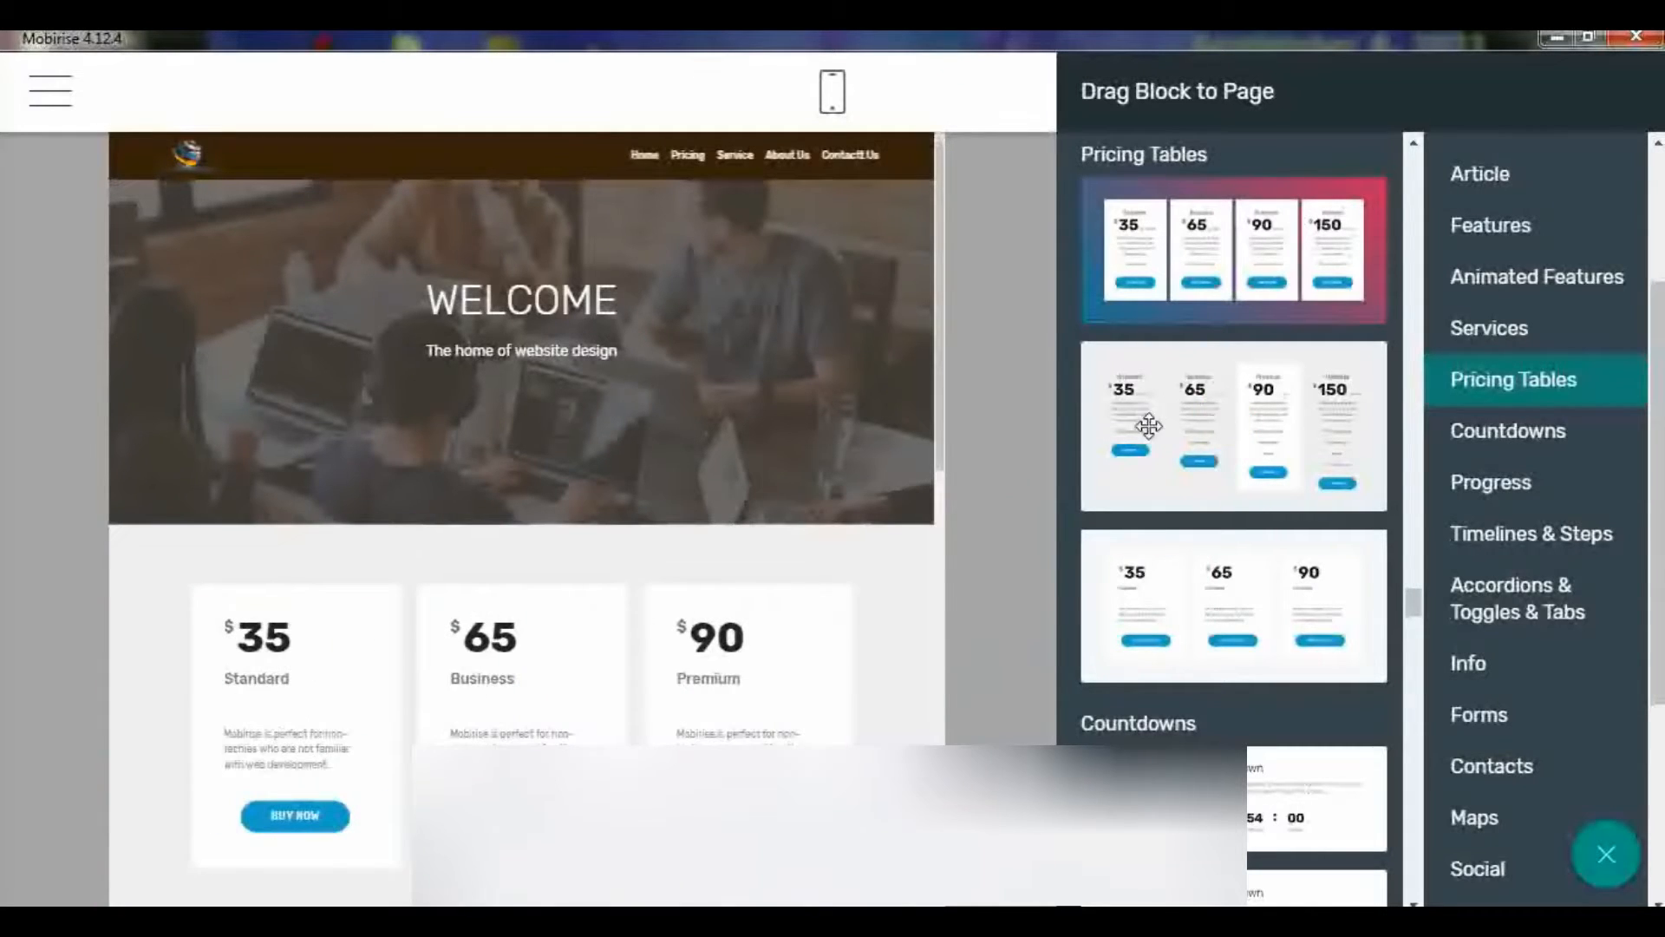
drag(1149, 425, 975, 515)
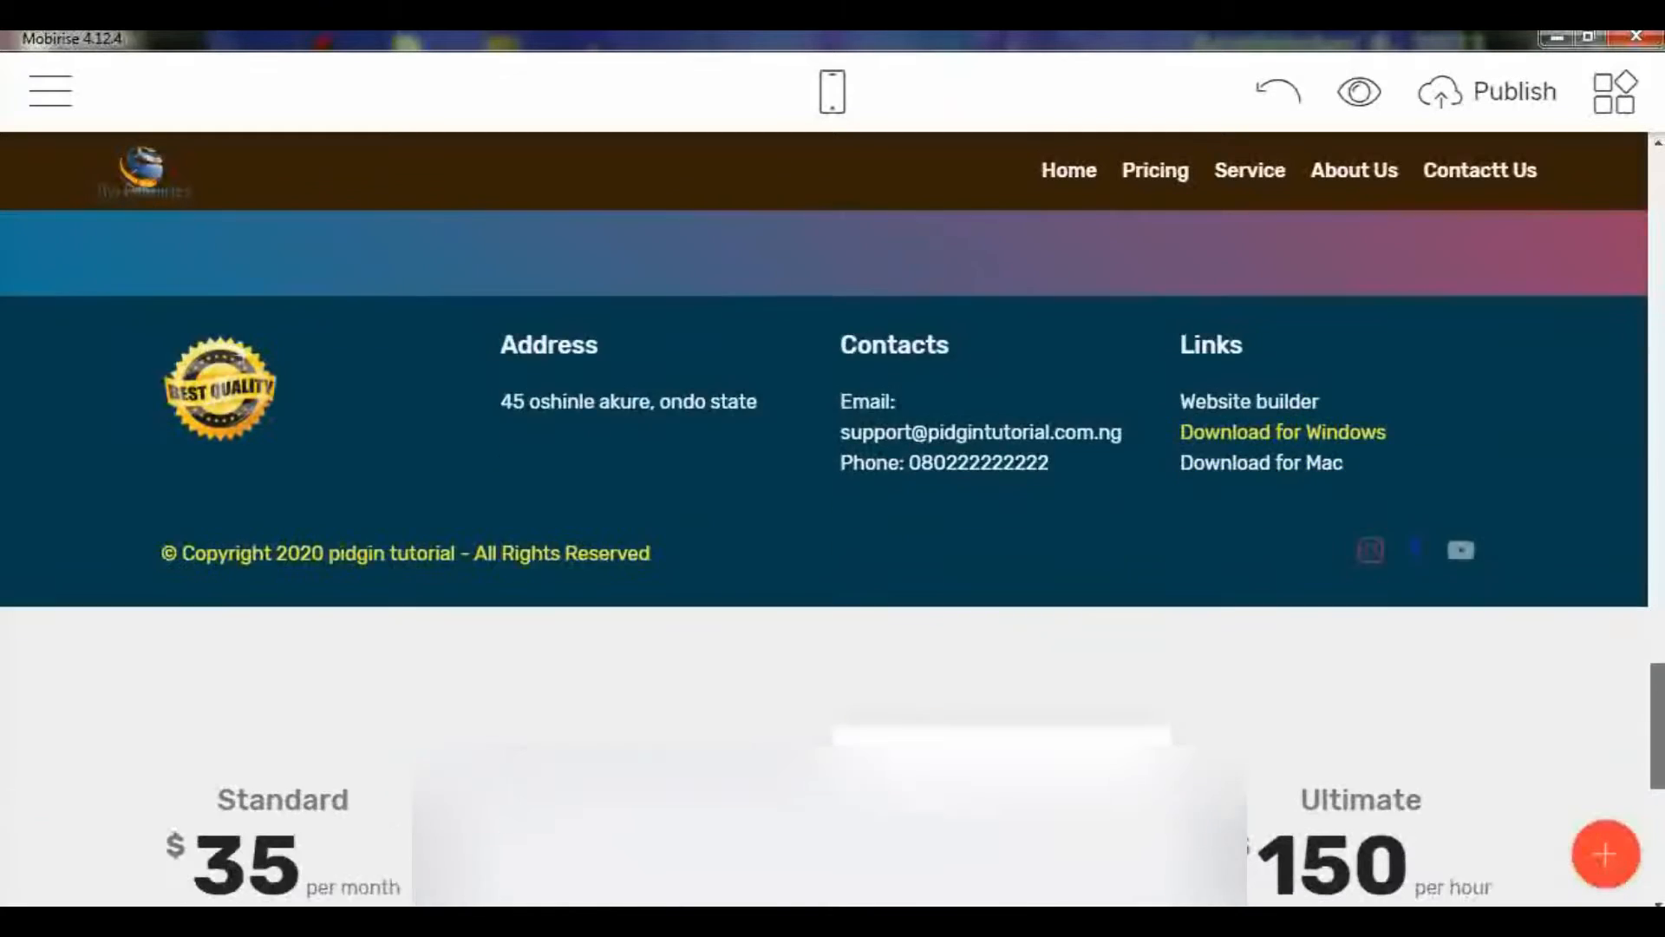
Step: Remove the grey four-plan pricing table located below the footer
mouse_move(1520, 702)
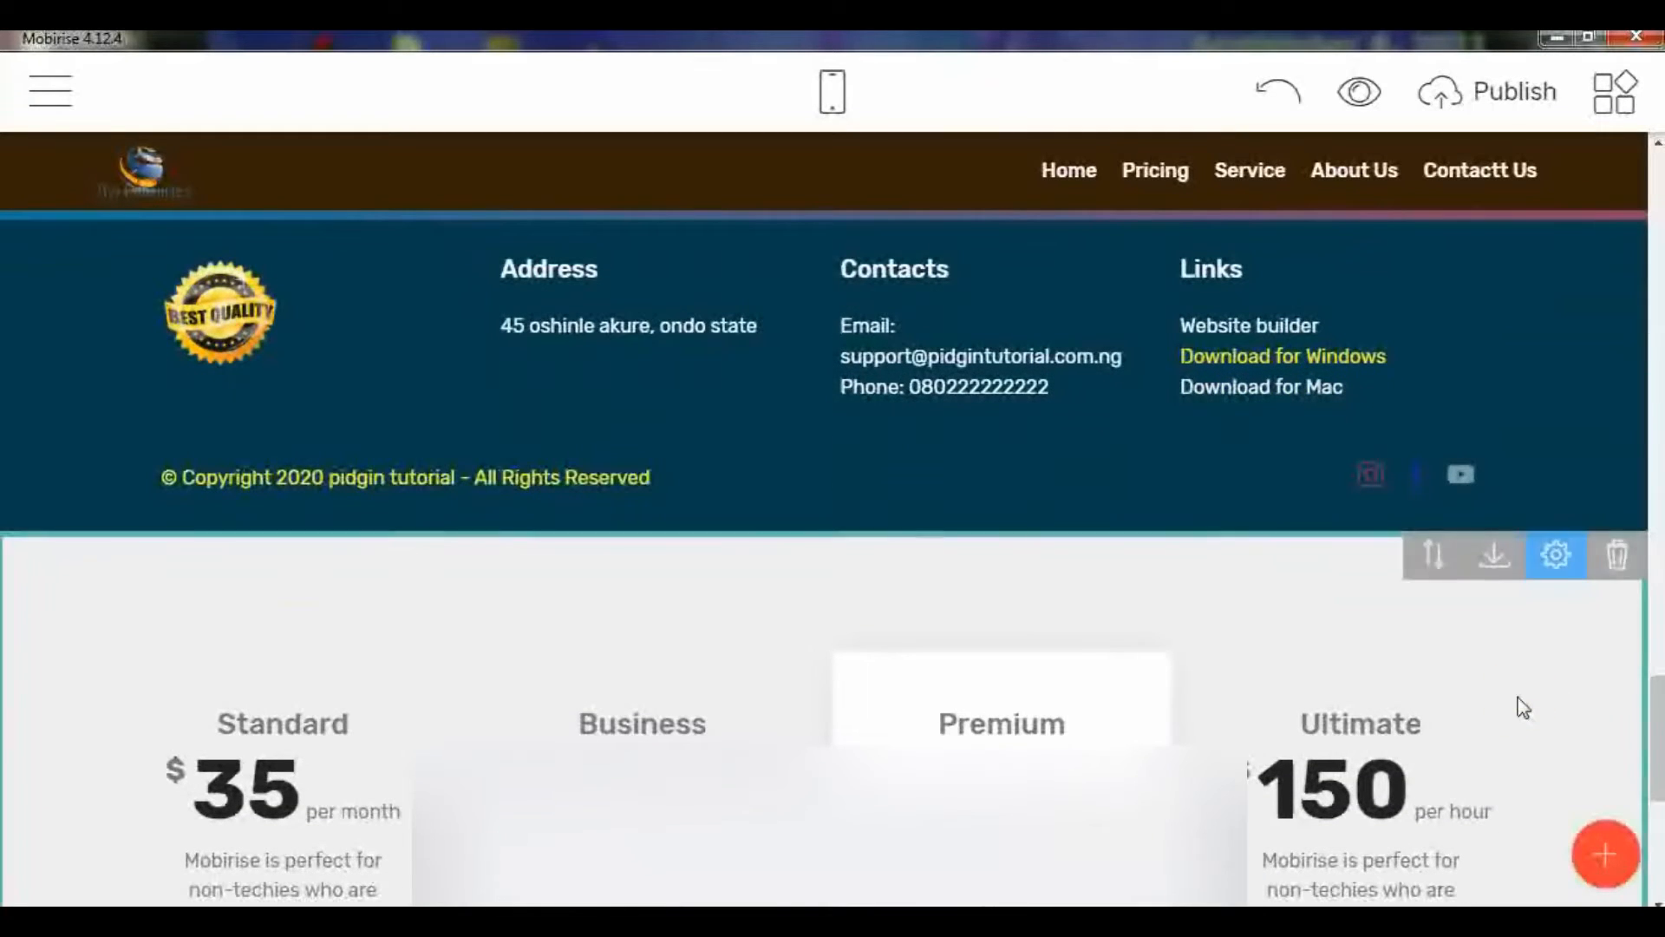
click(1610, 557)
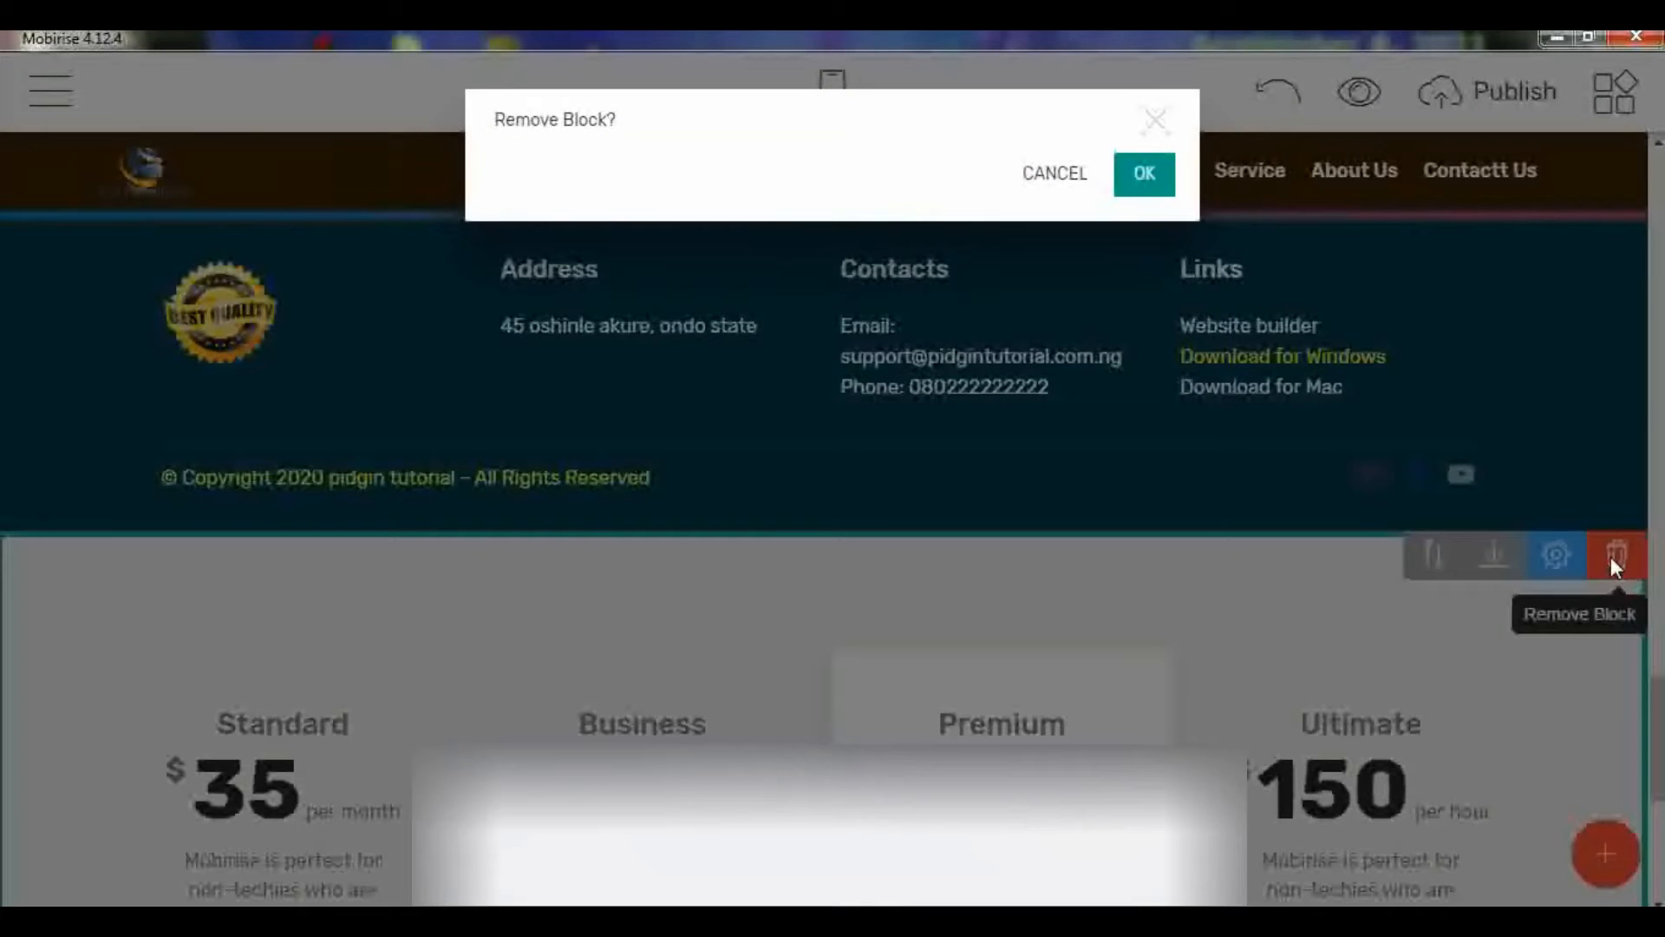
click(1139, 171)
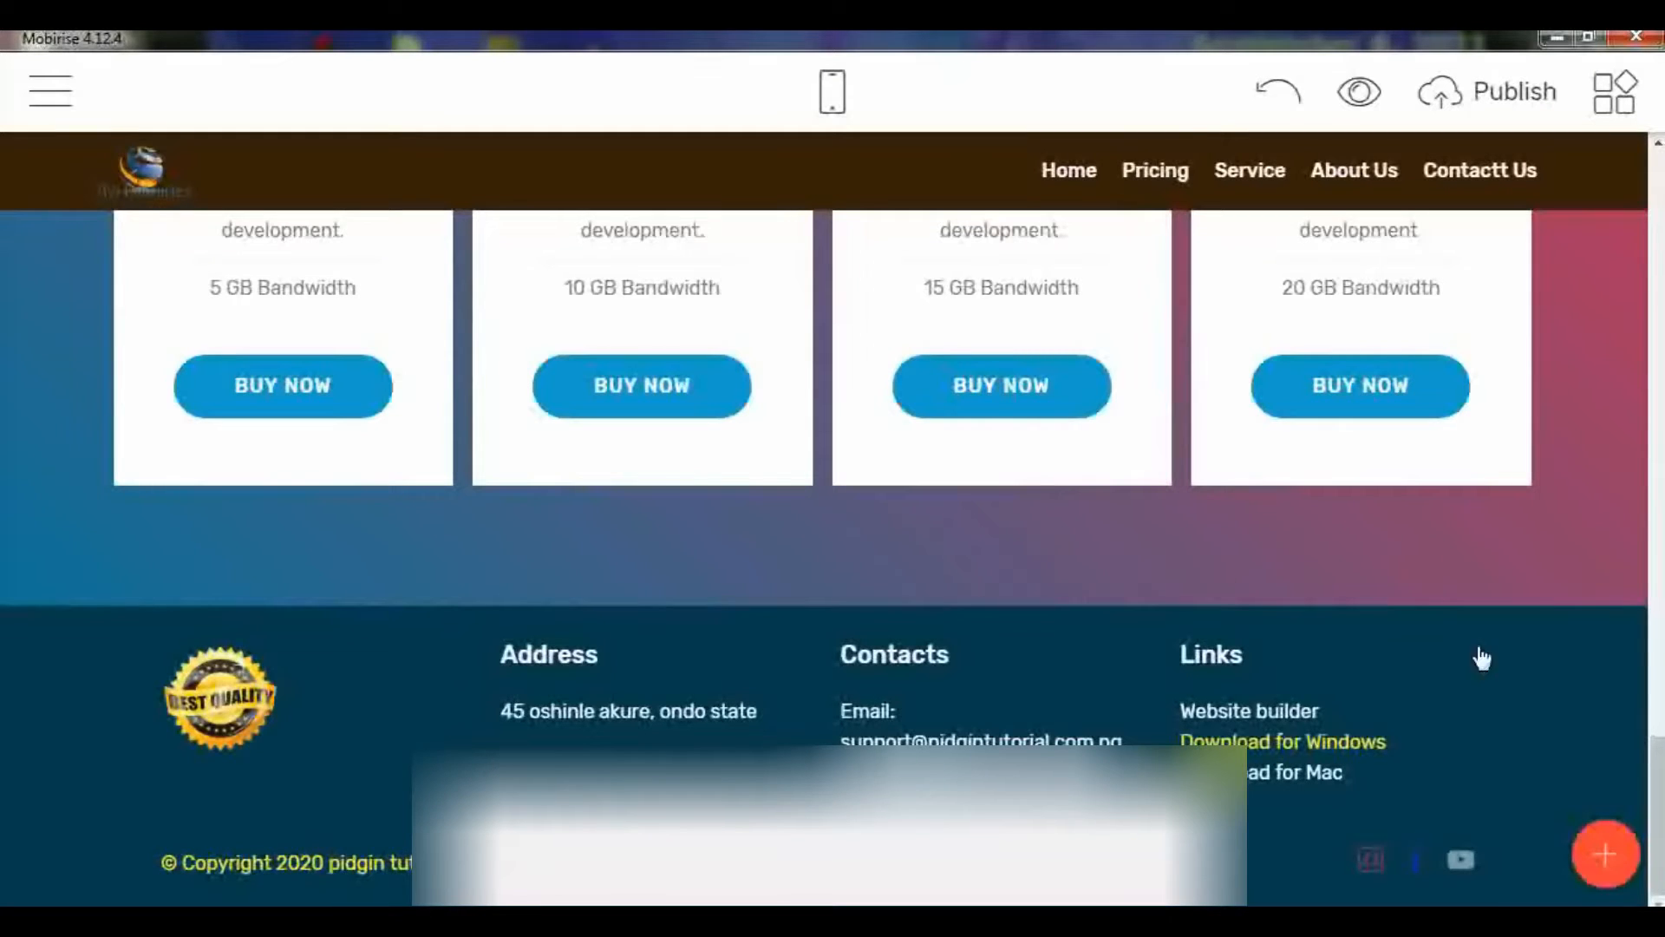
Step: Remove the four-plan pricing table with the blue-to-red gradient background above the footer
mouse_move(1564, 671)
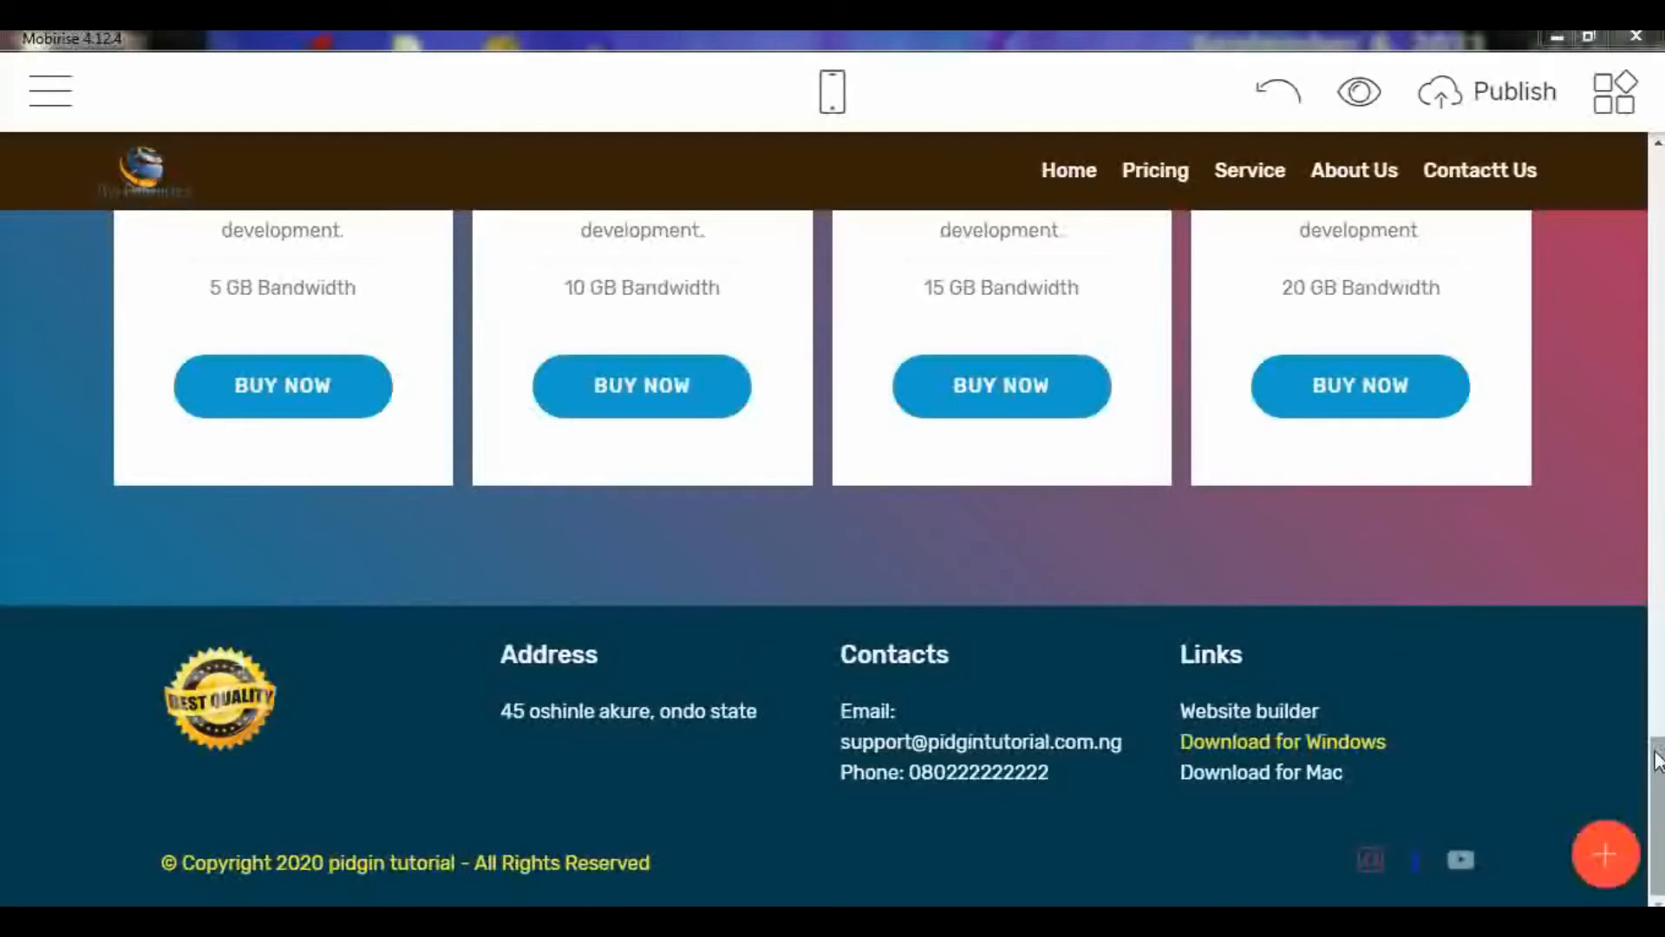
drag(1656, 759, 1657, 591)
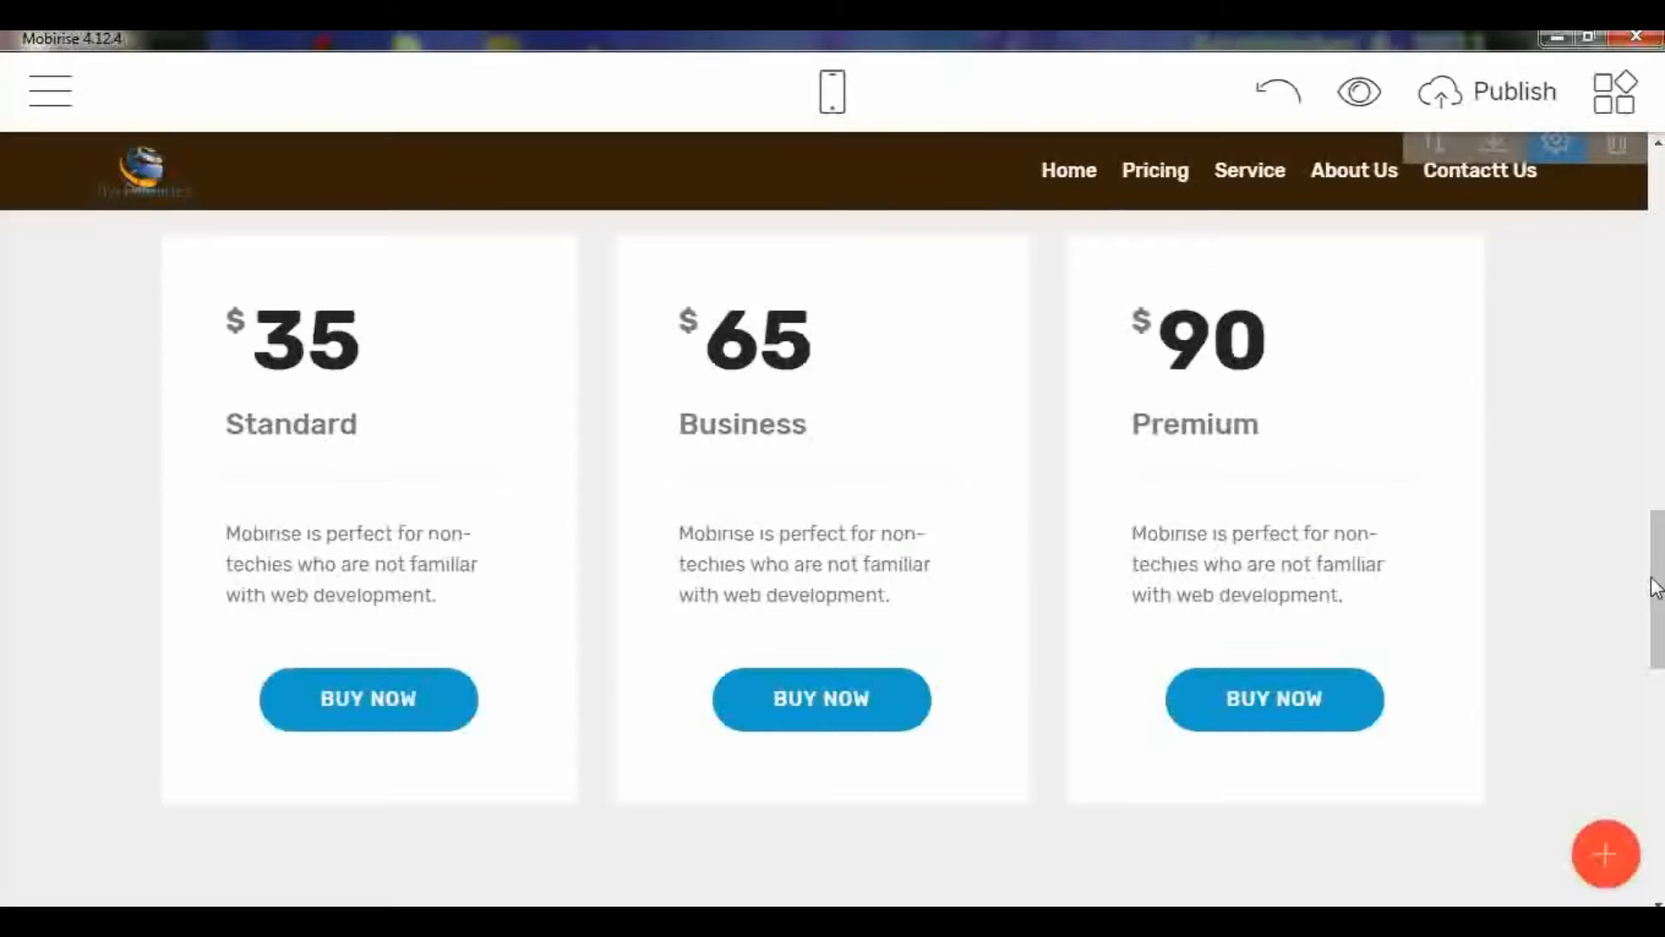
drag(1662, 574, 1658, 708)
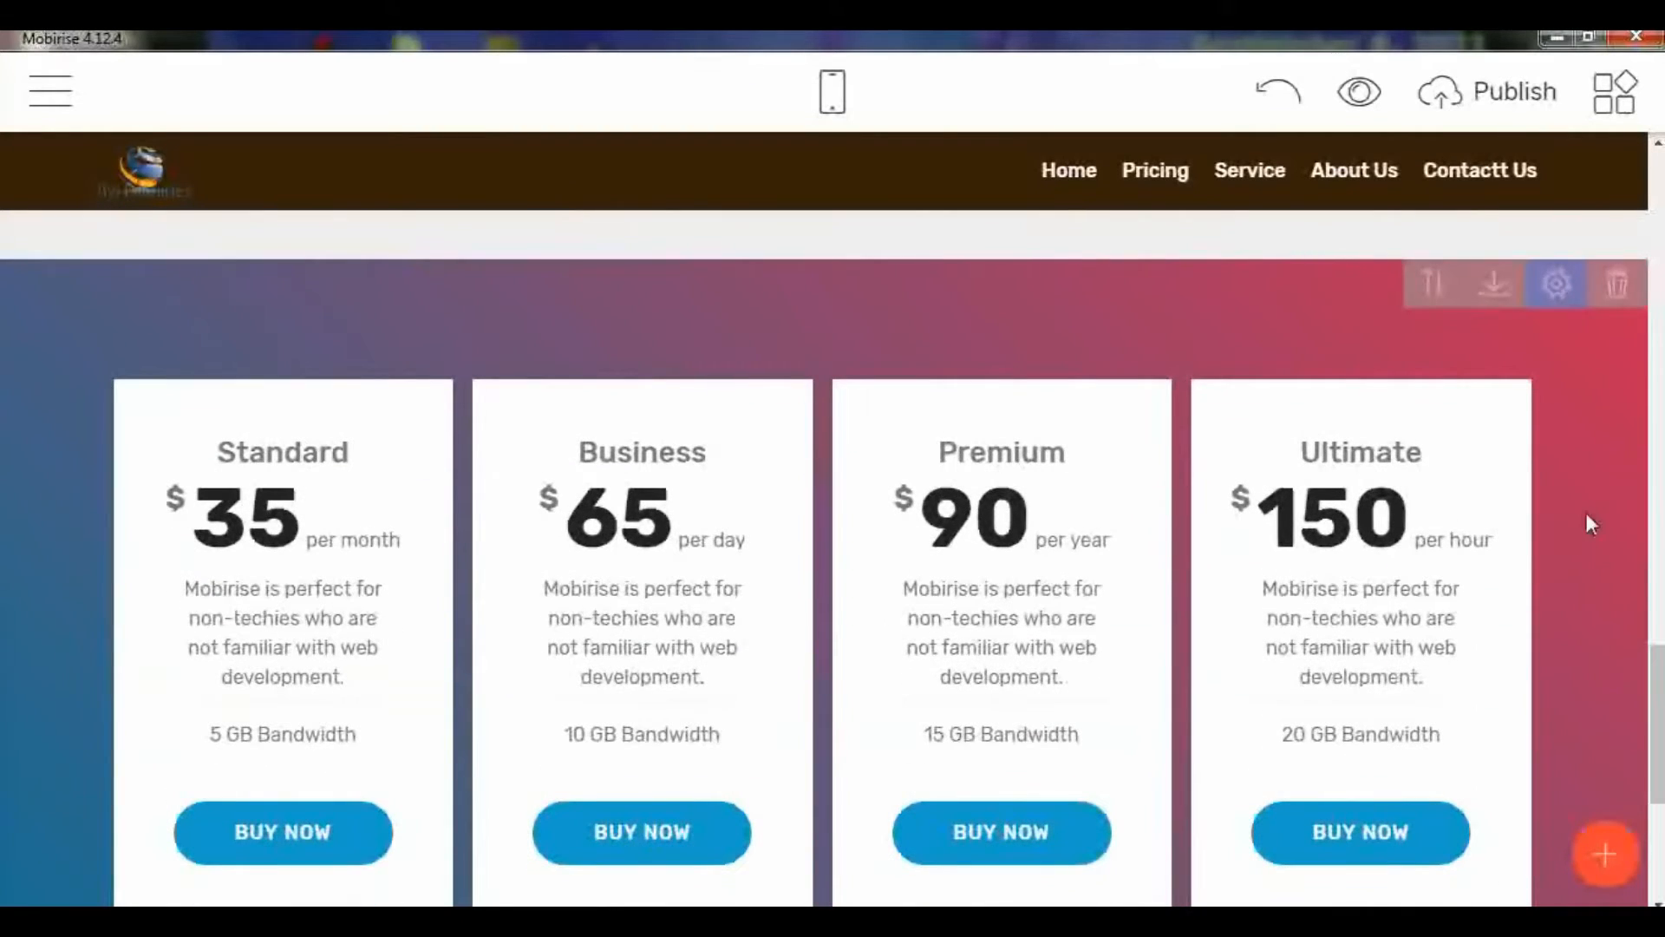
click(1614, 299)
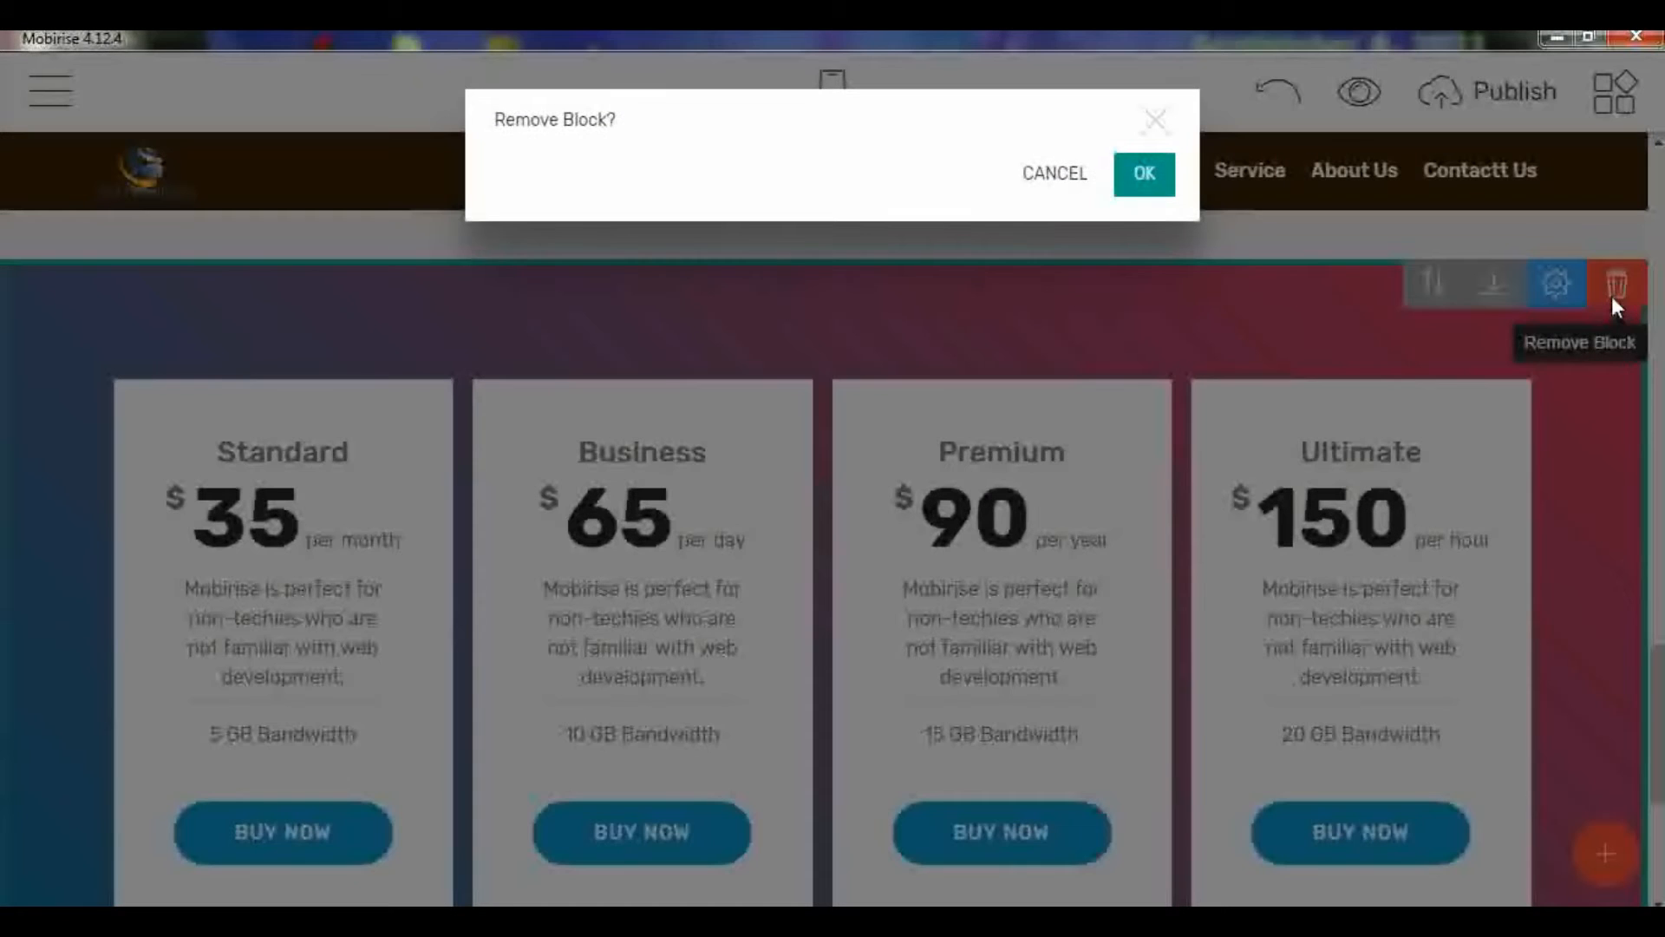
click(1144, 174)
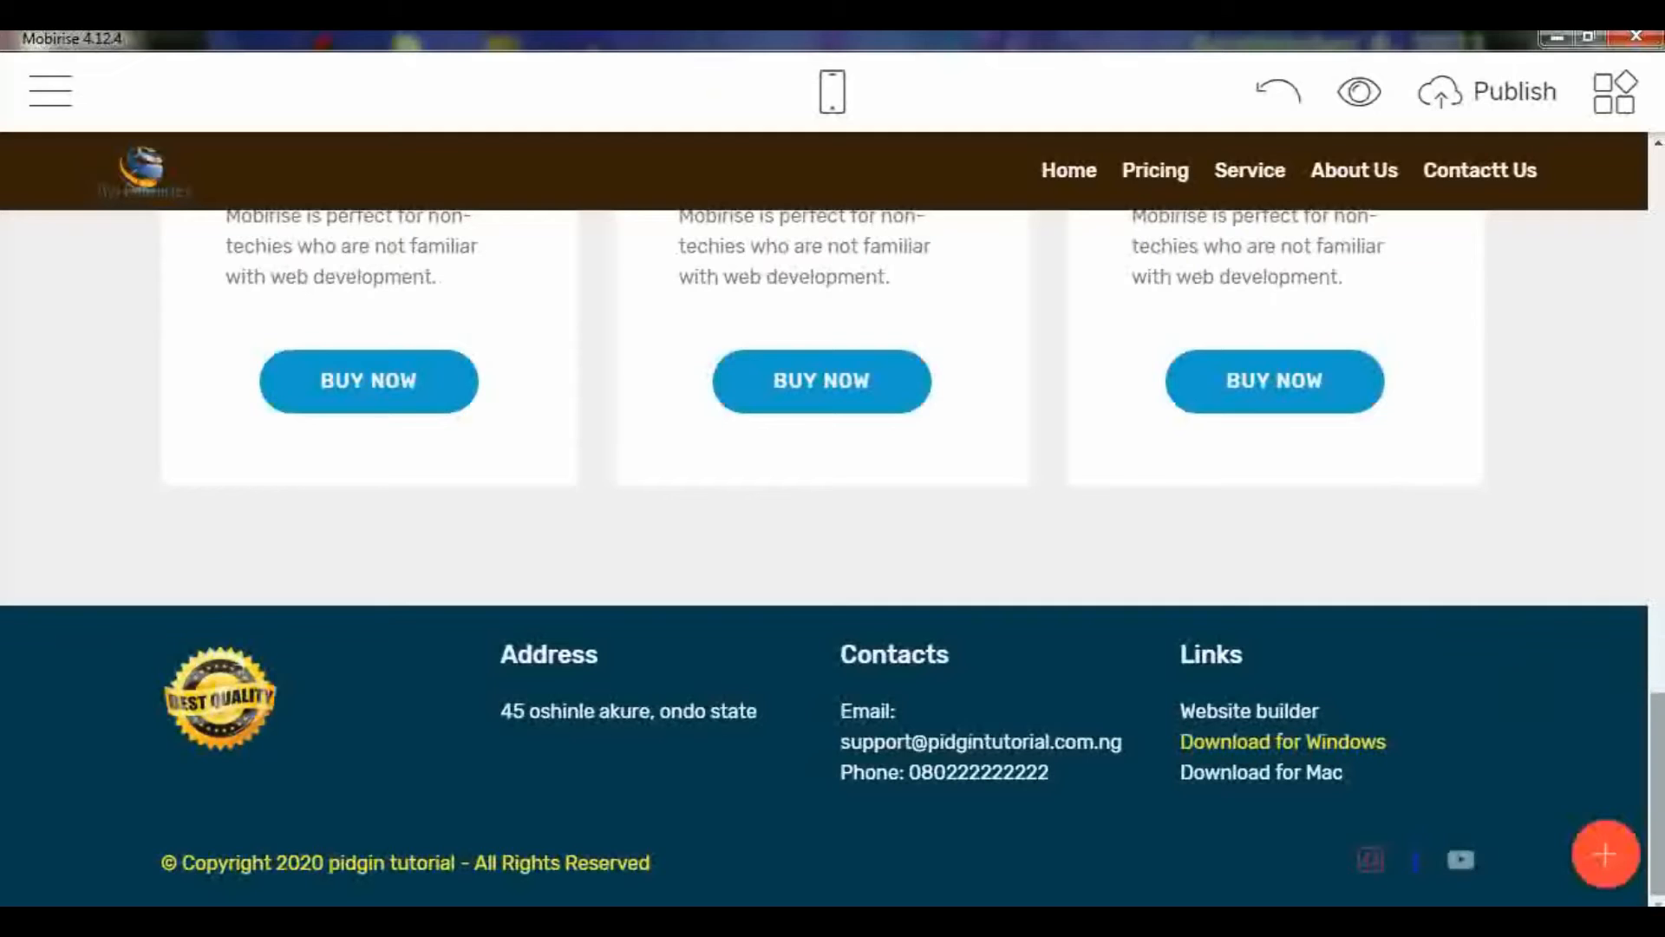
Step: Remove the grey four-plan pricing table directly beneath the welcome header, keeping the three-plan table
drag(1662, 741, 1660, 362)
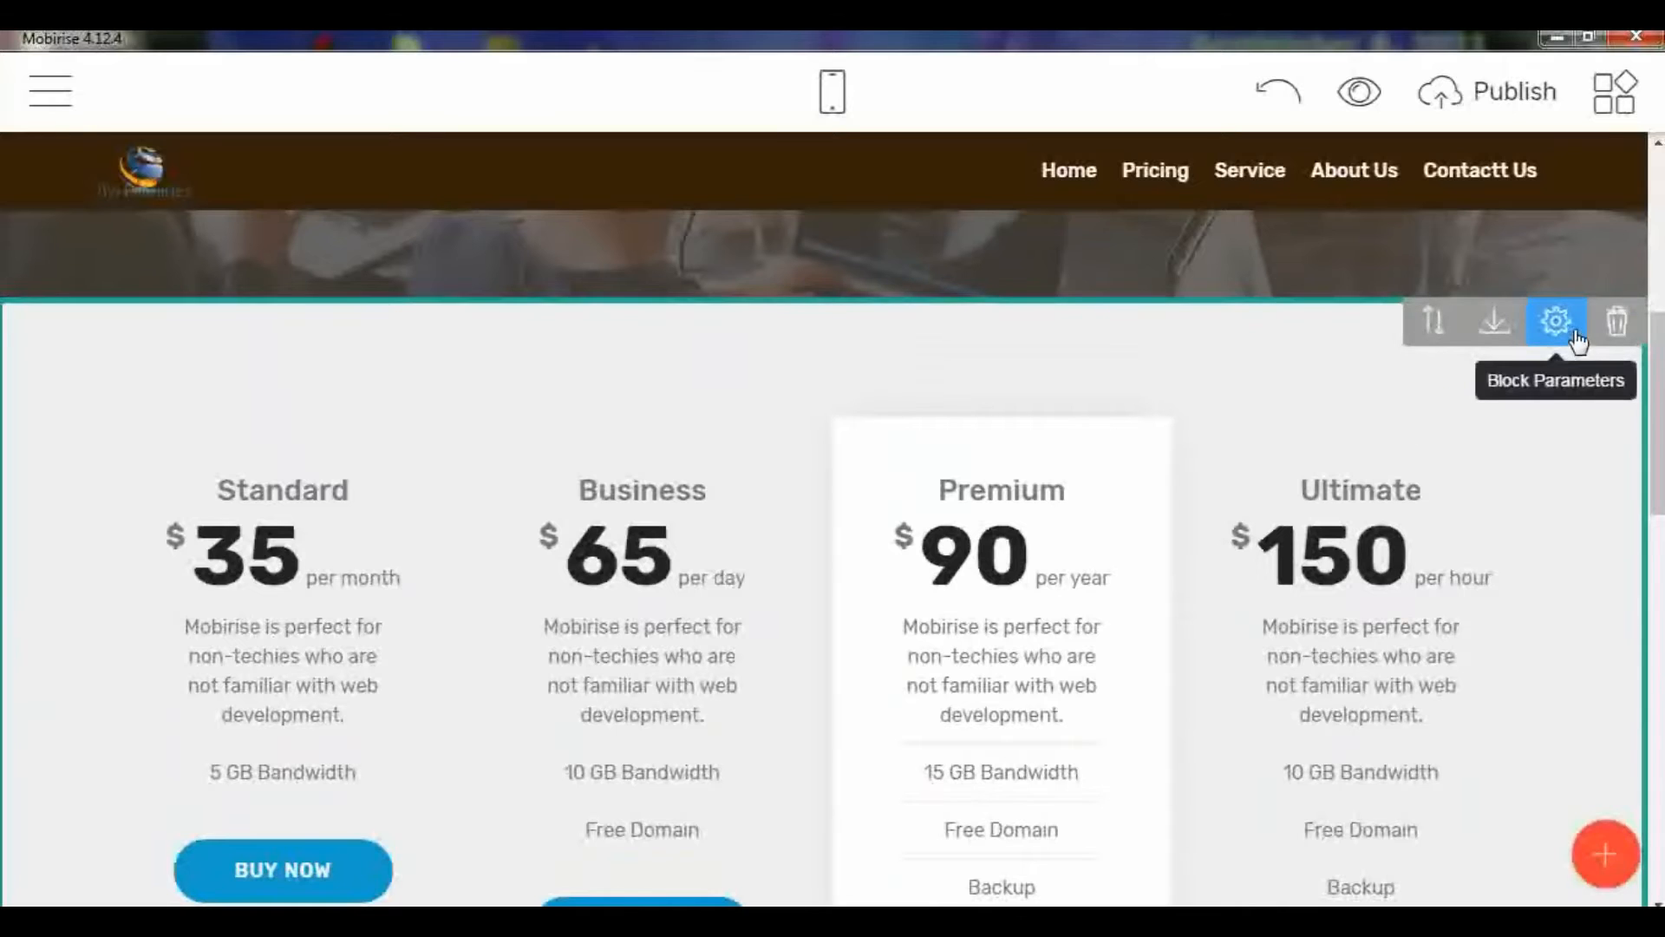
click(1616, 338)
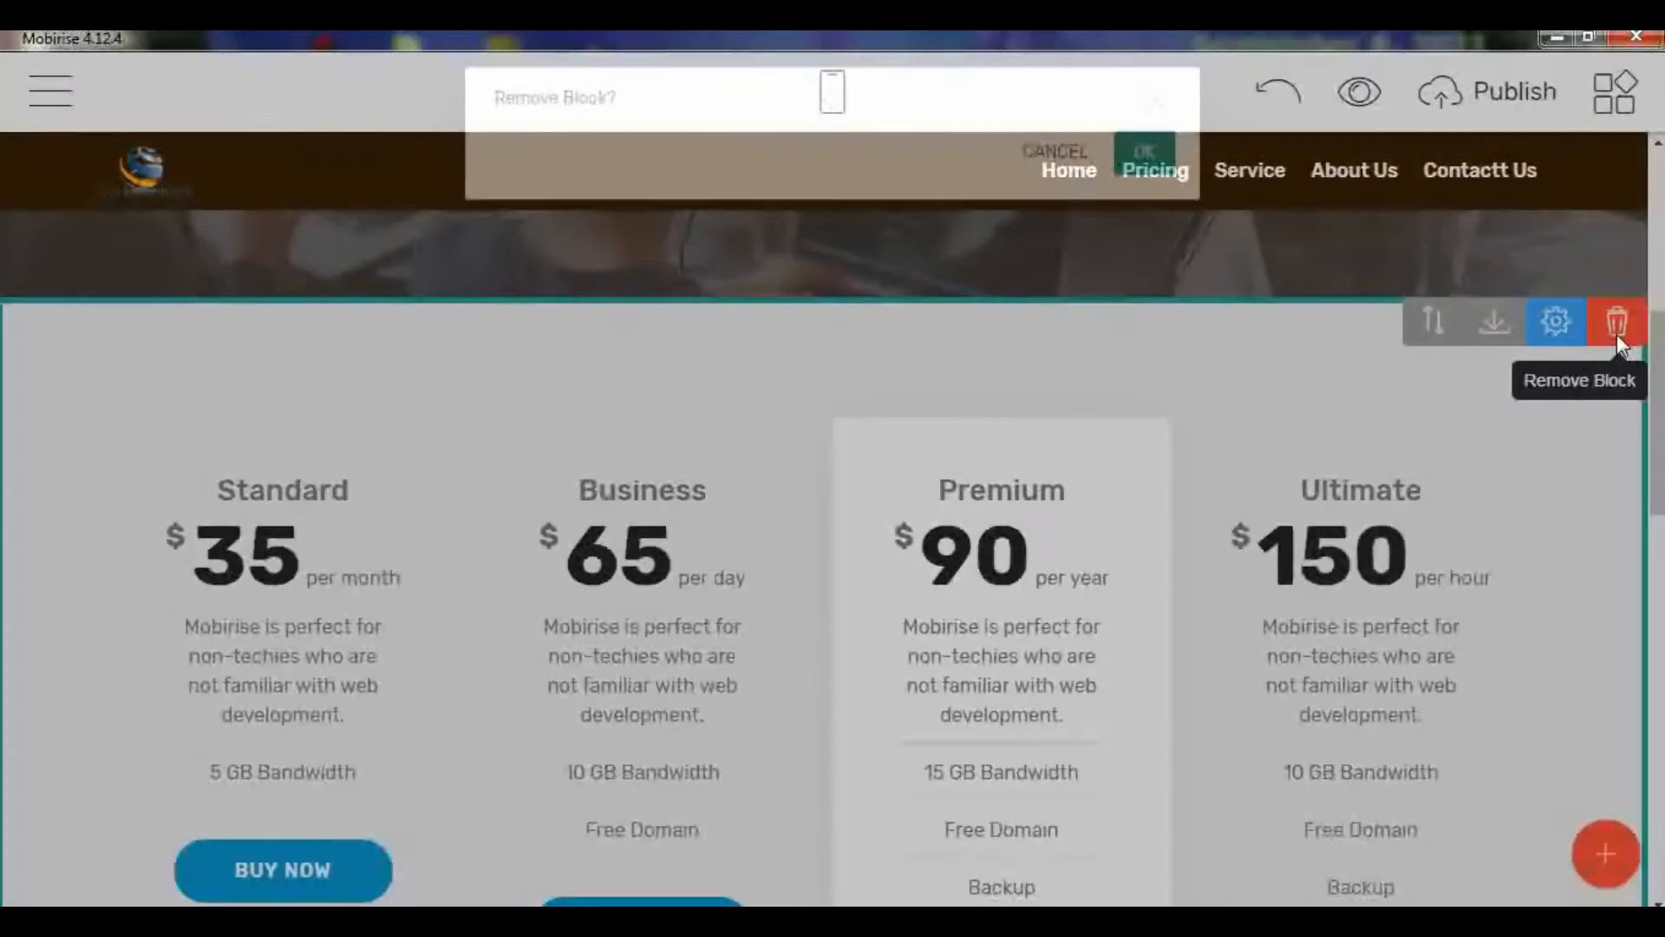
click(1141, 177)
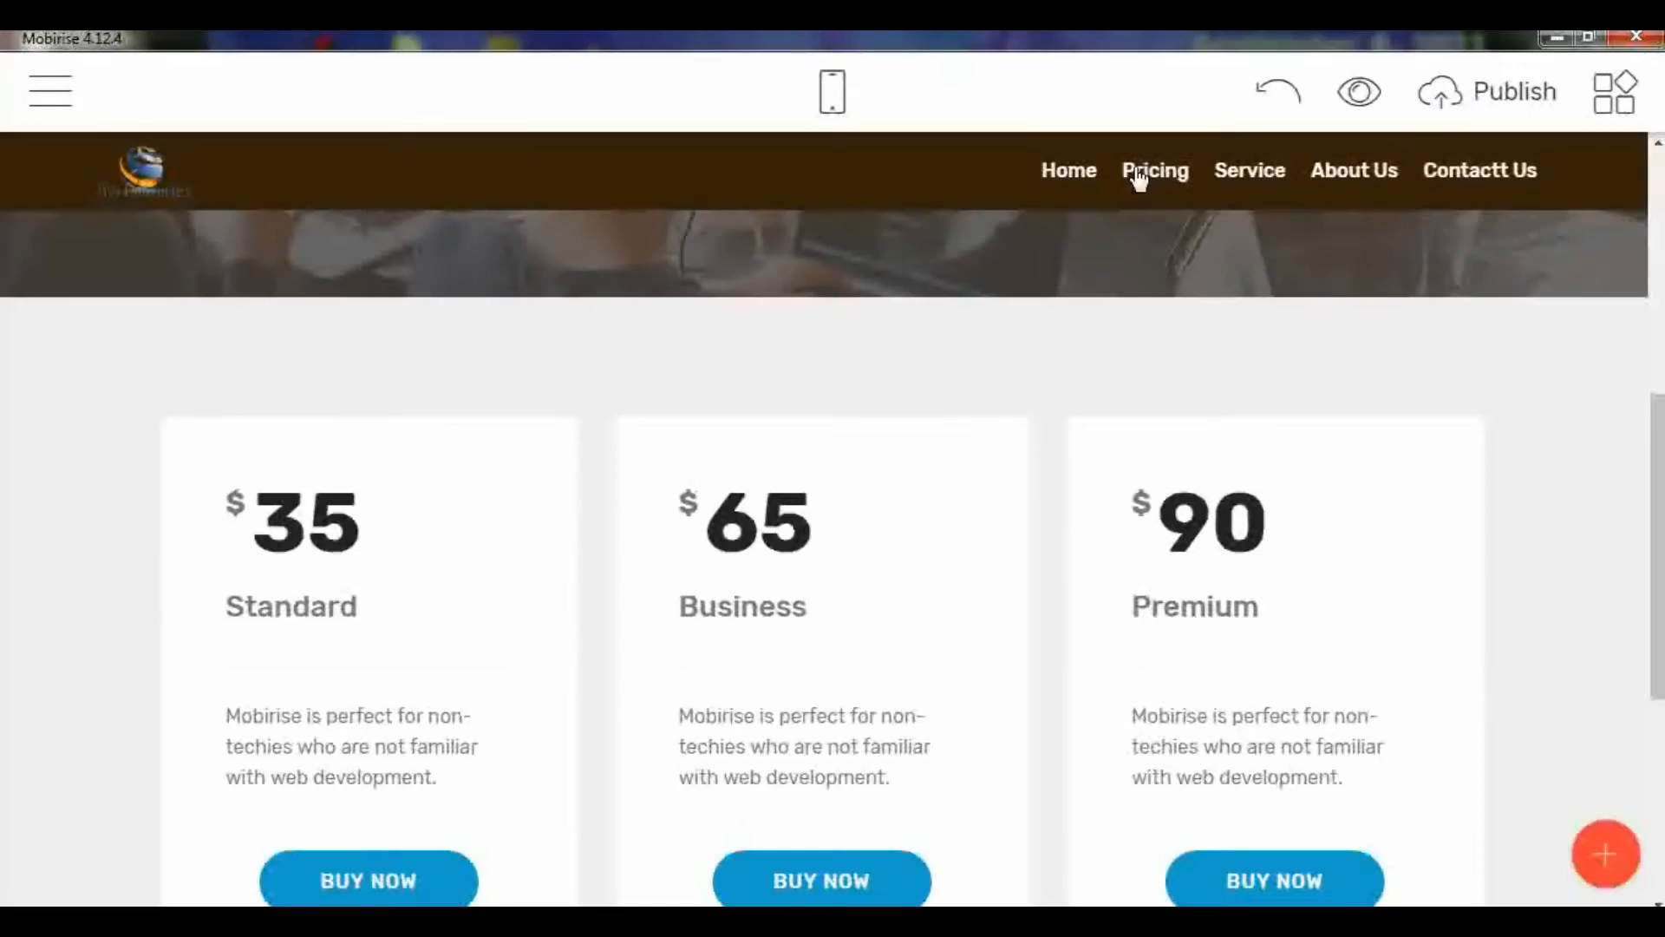
drag(1657, 486, 1656, 245)
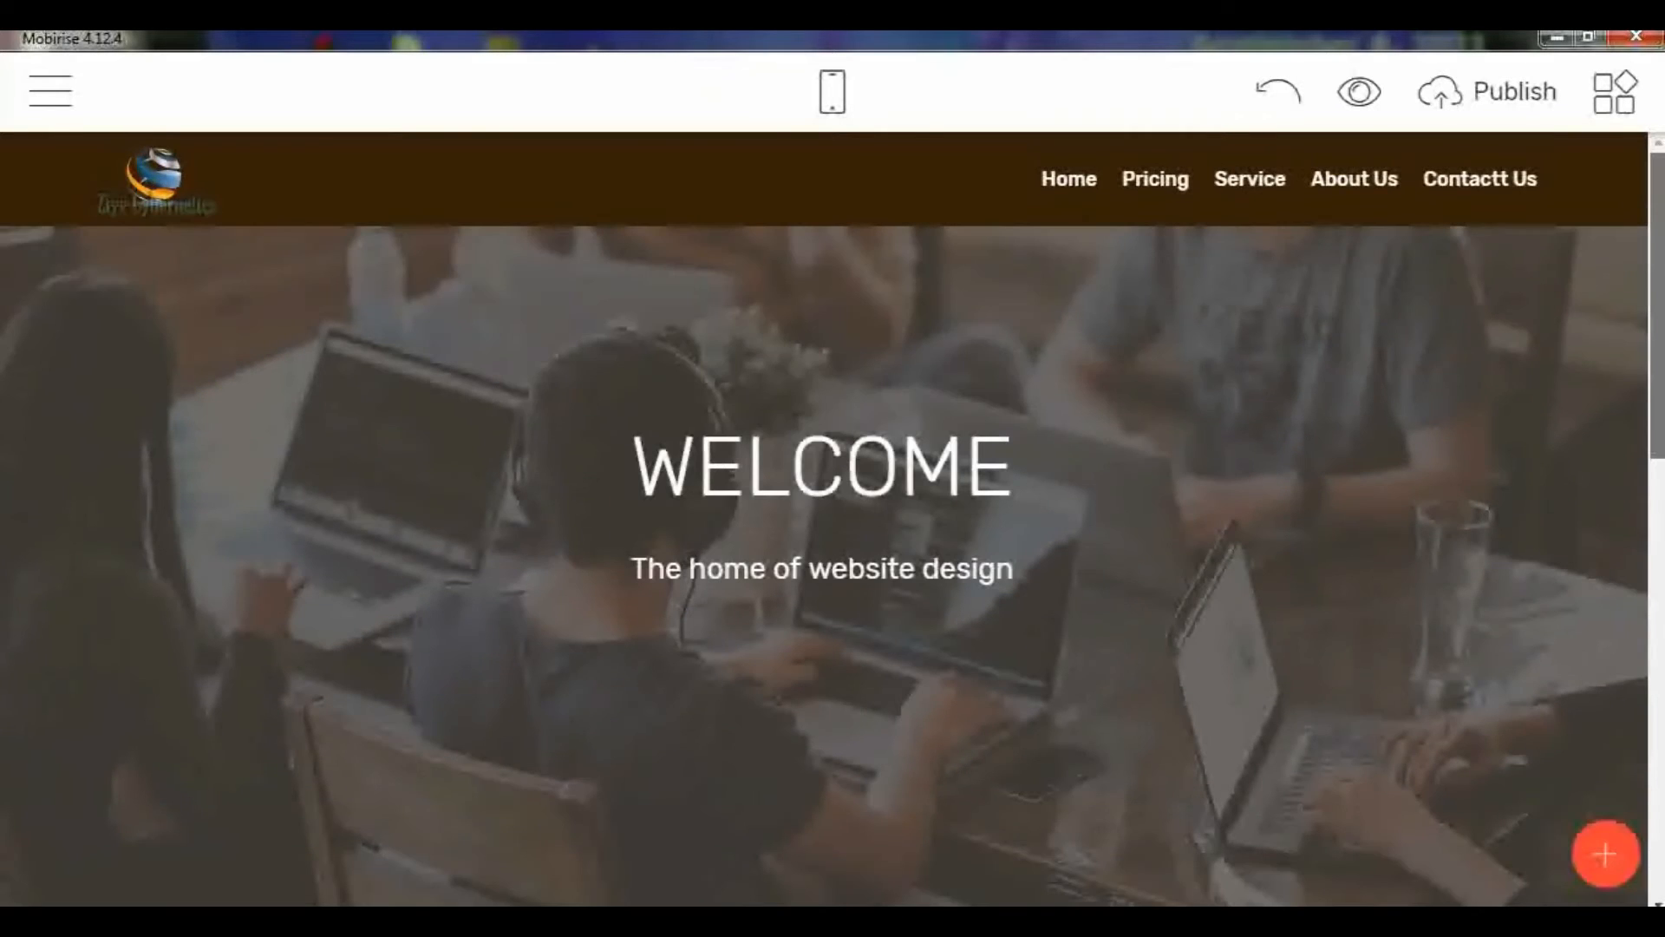
scroll(824, 520, down, 4)
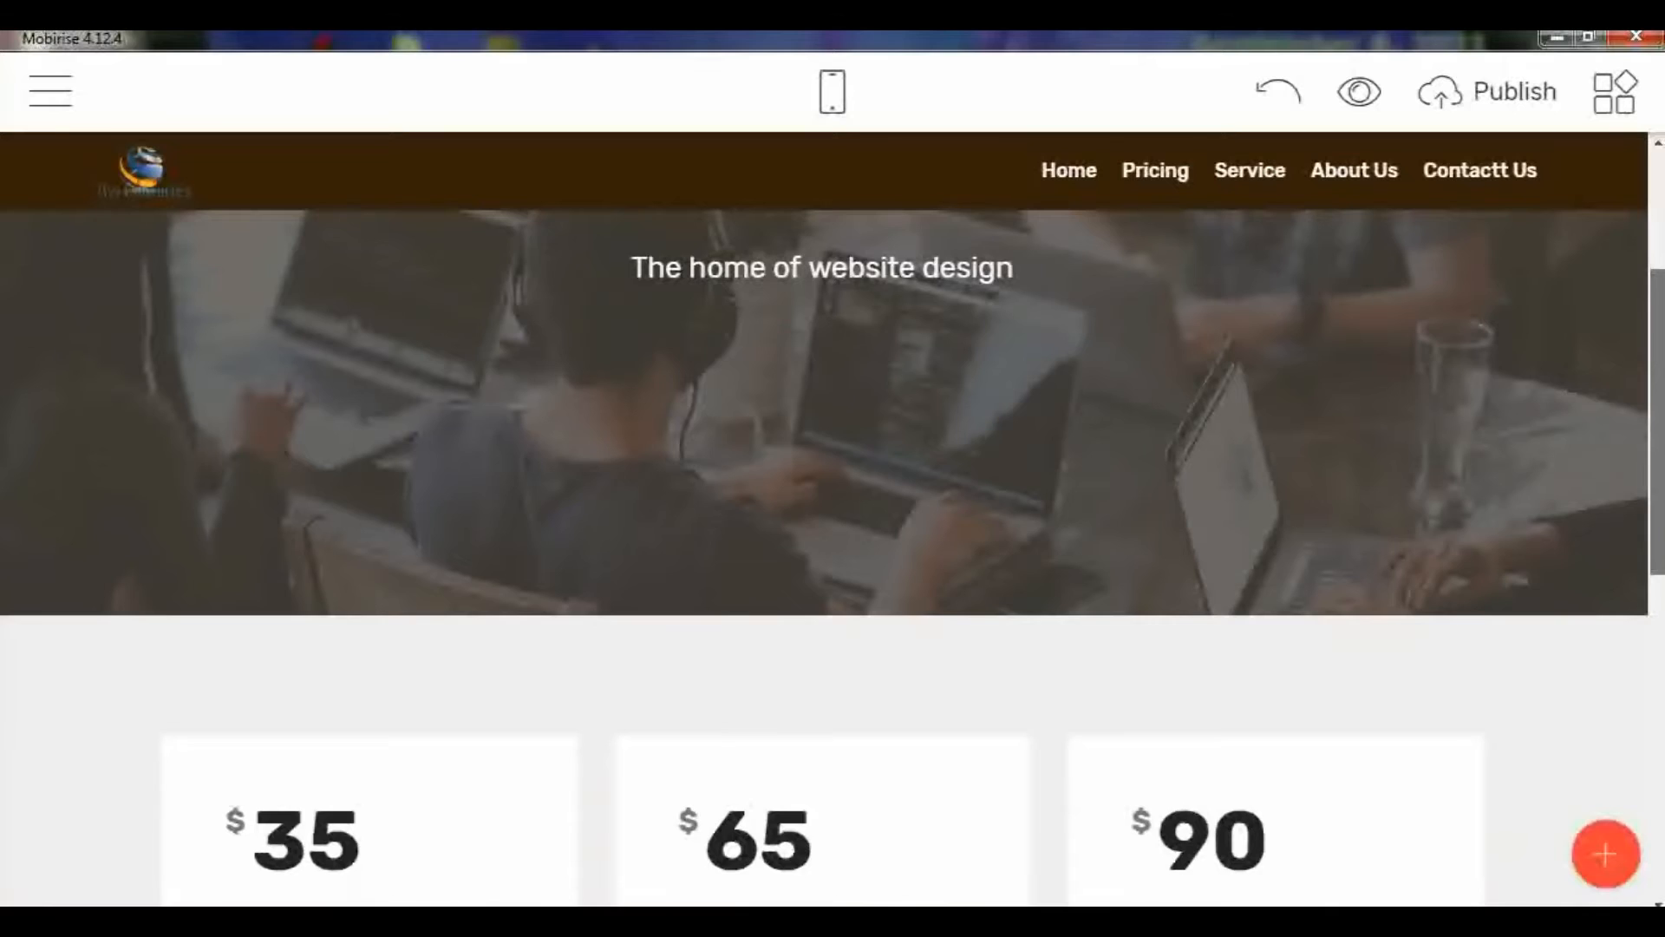
scroll(824, 520, down, 8)
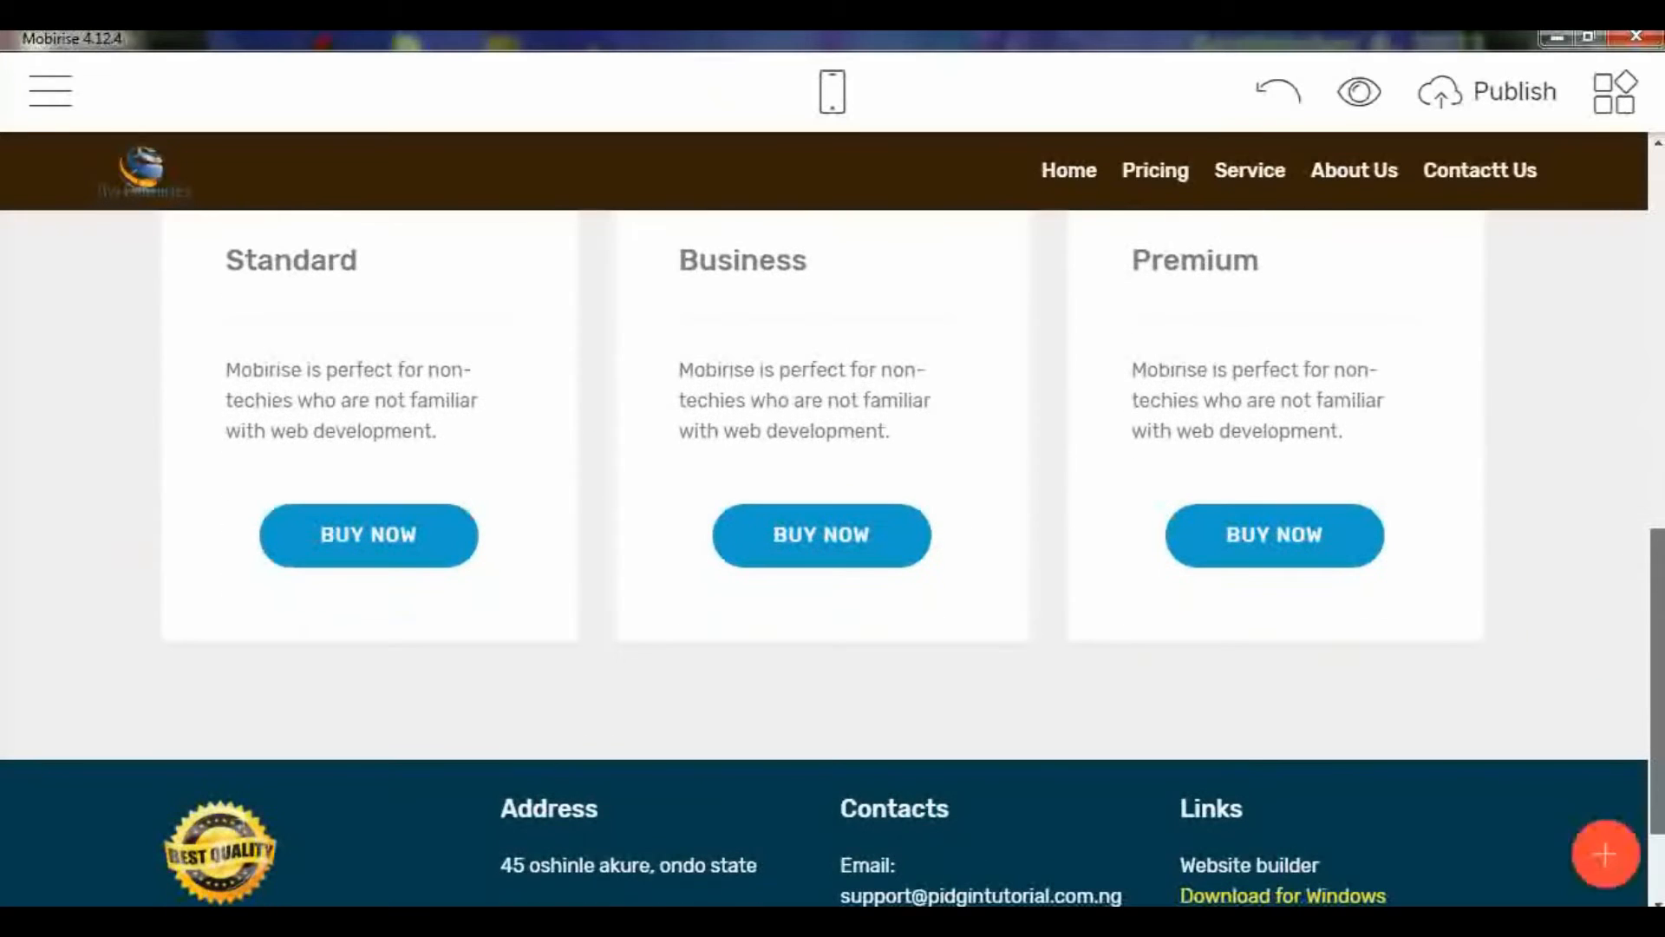
scroll(824, 520, down, 2)
scroll(1660, 649, up, 15)
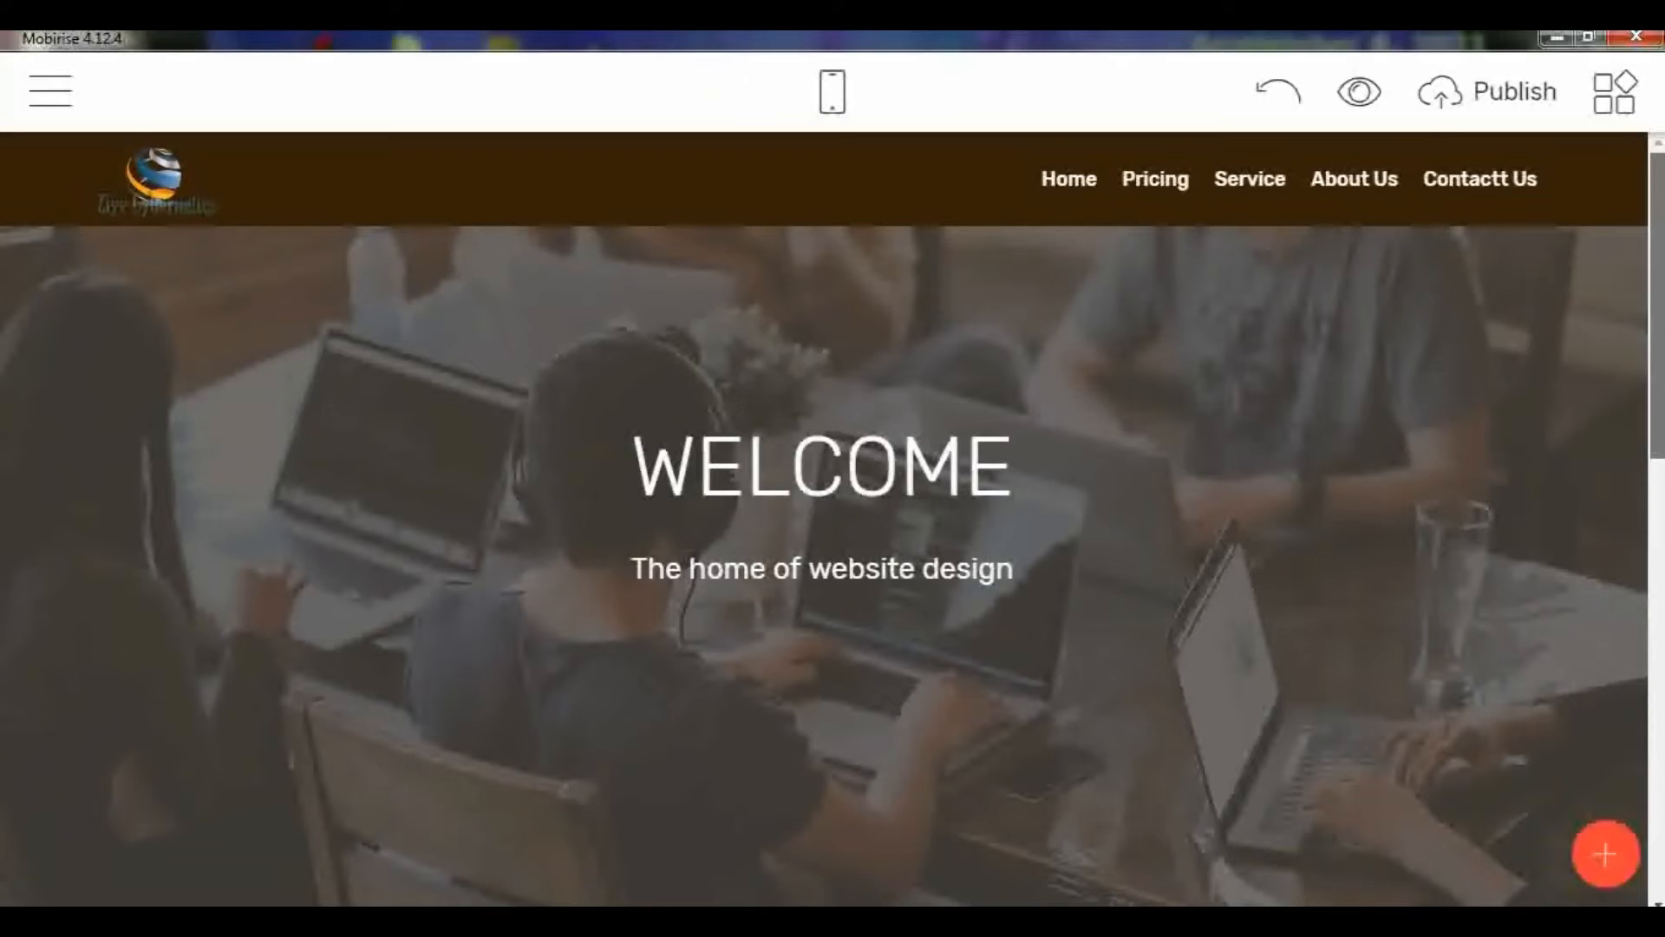
Step: Remove the WELCOME header block with the background photo from above the pricing table
mouse_move(1486, 381)
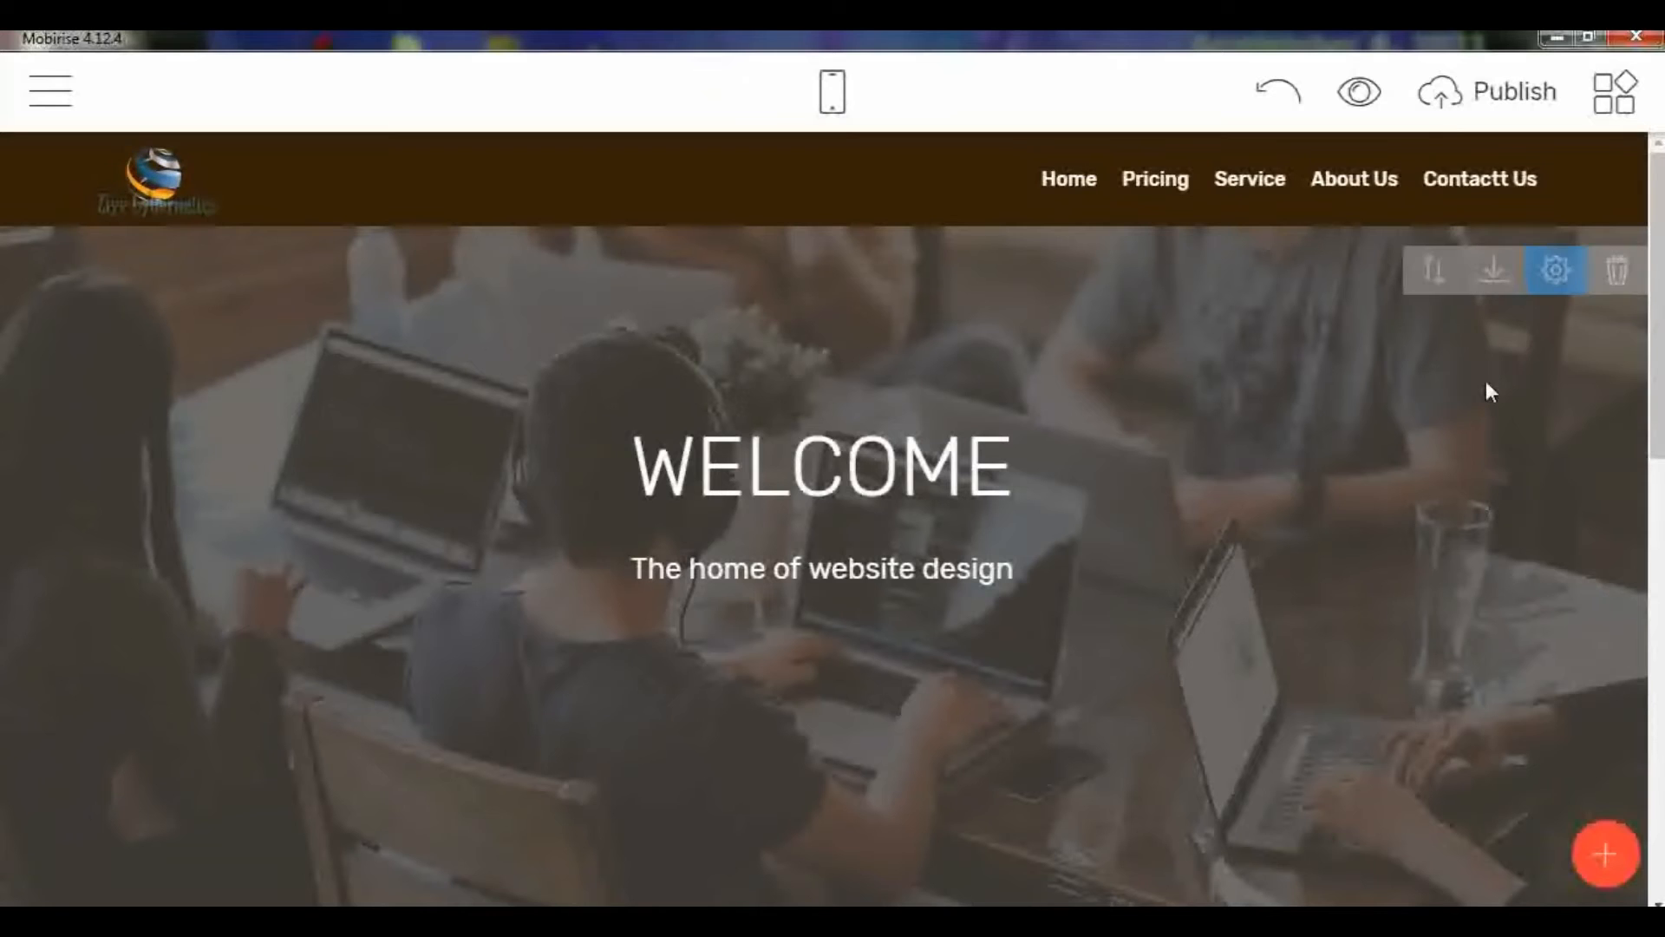
click(1615, 274)
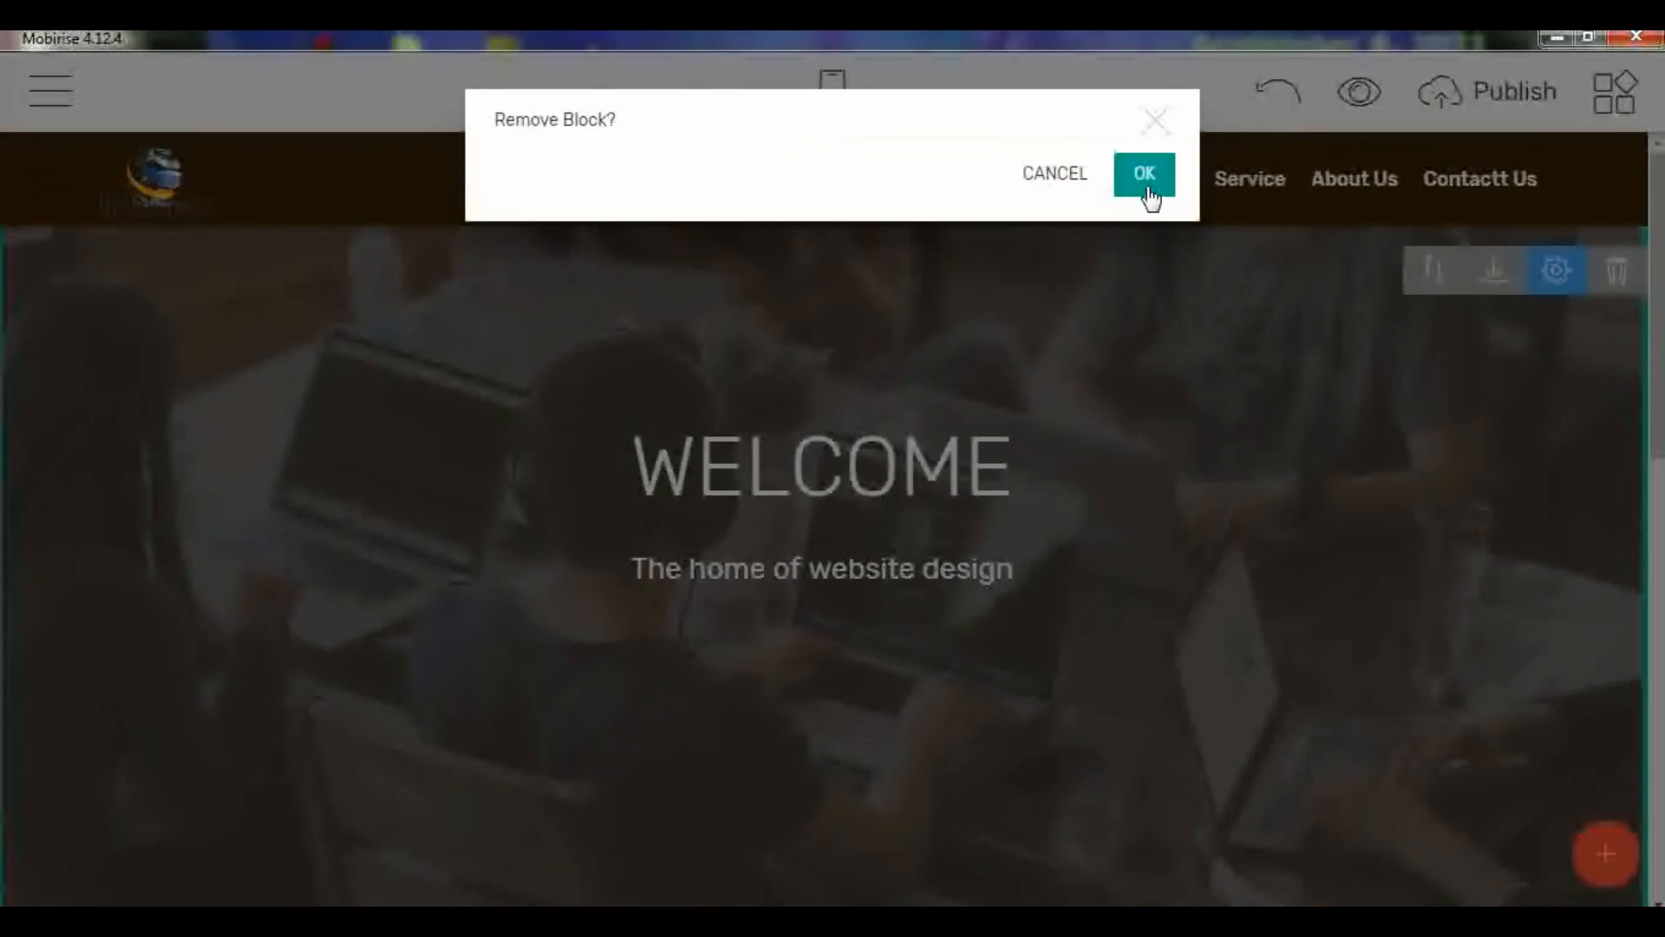
click(1146, 187)
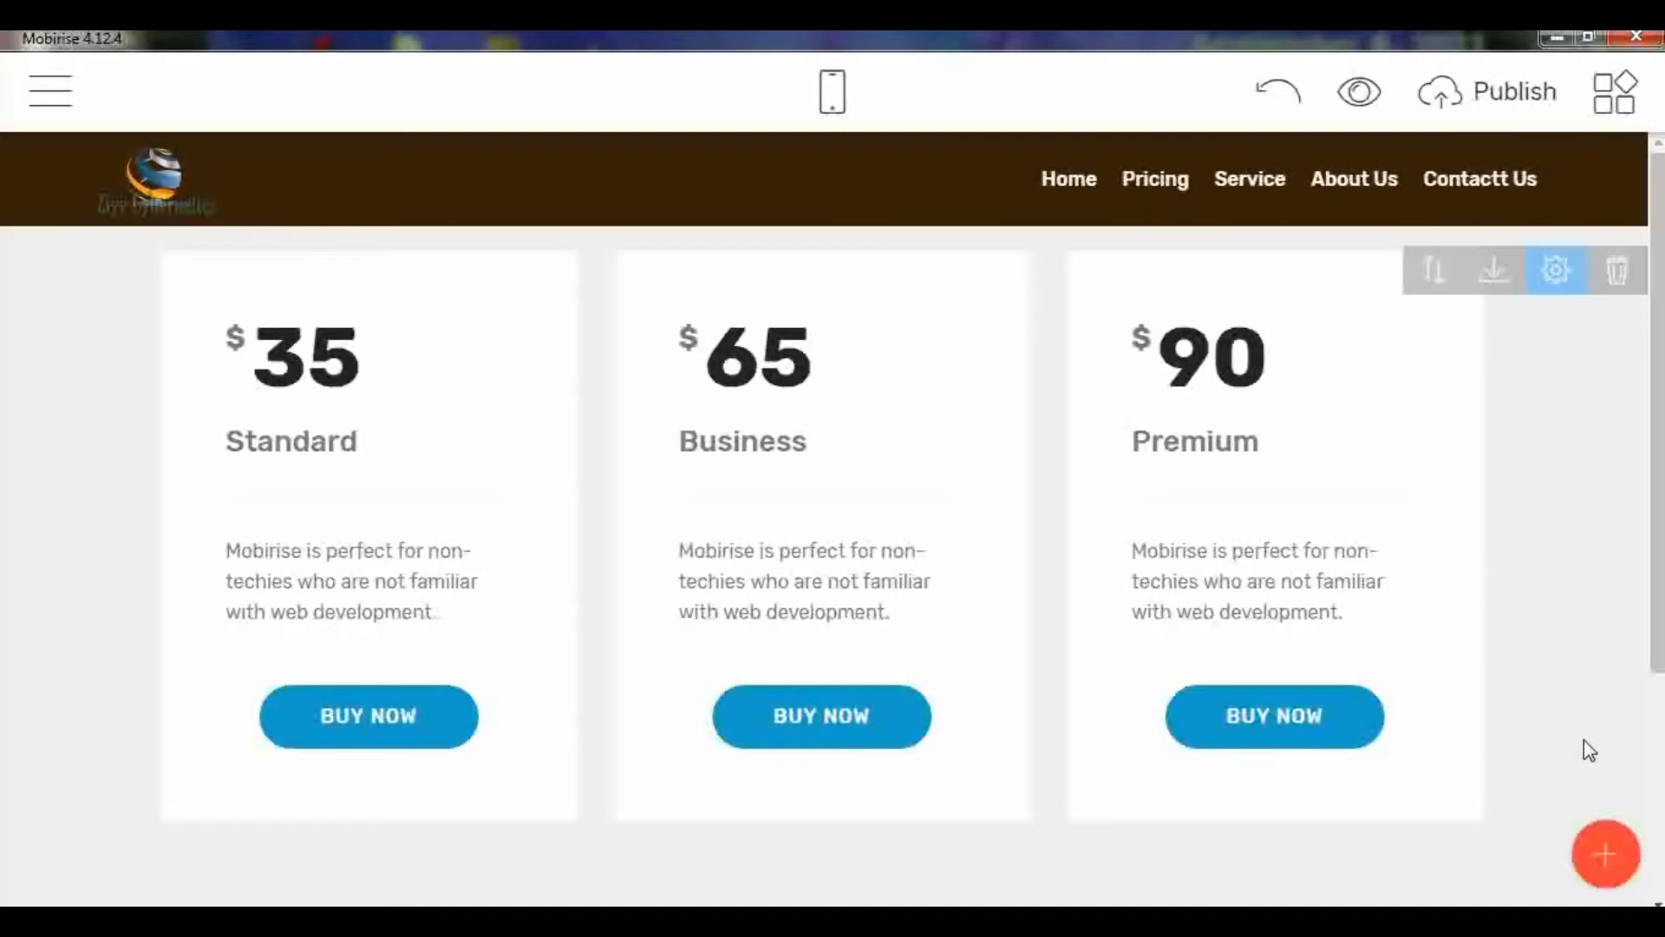
Step: Add the three-column "Why Choose Us" Counters block between the site menu and the pricing table
click(1615, 849)
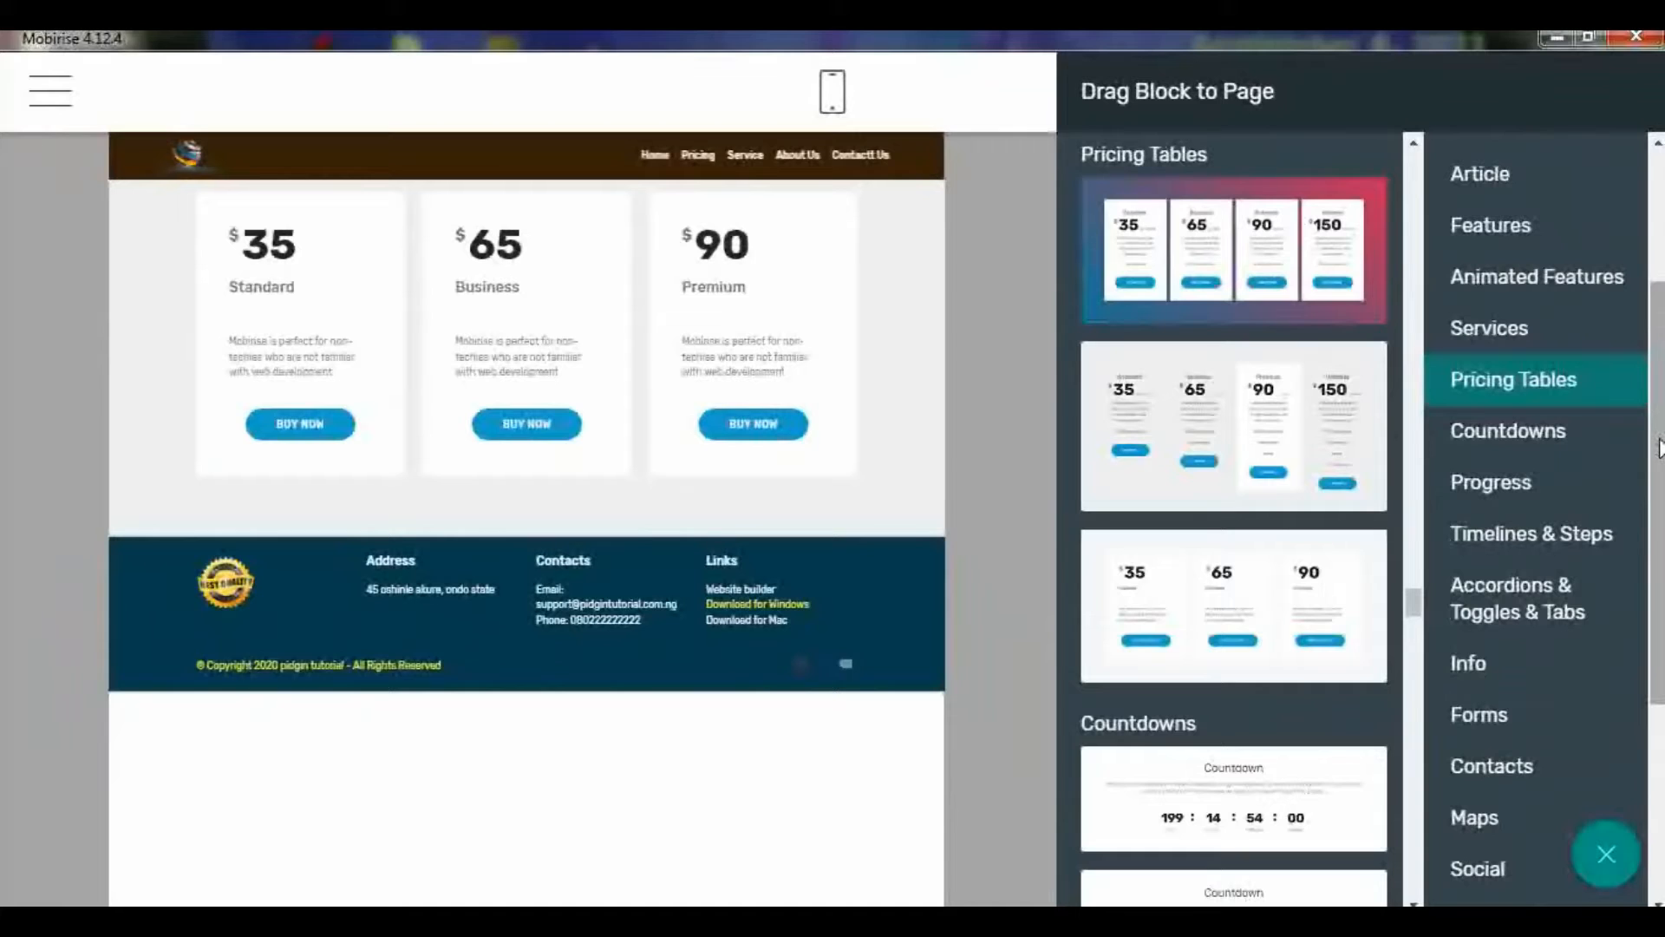
scroll(1658, 446, up, 3)
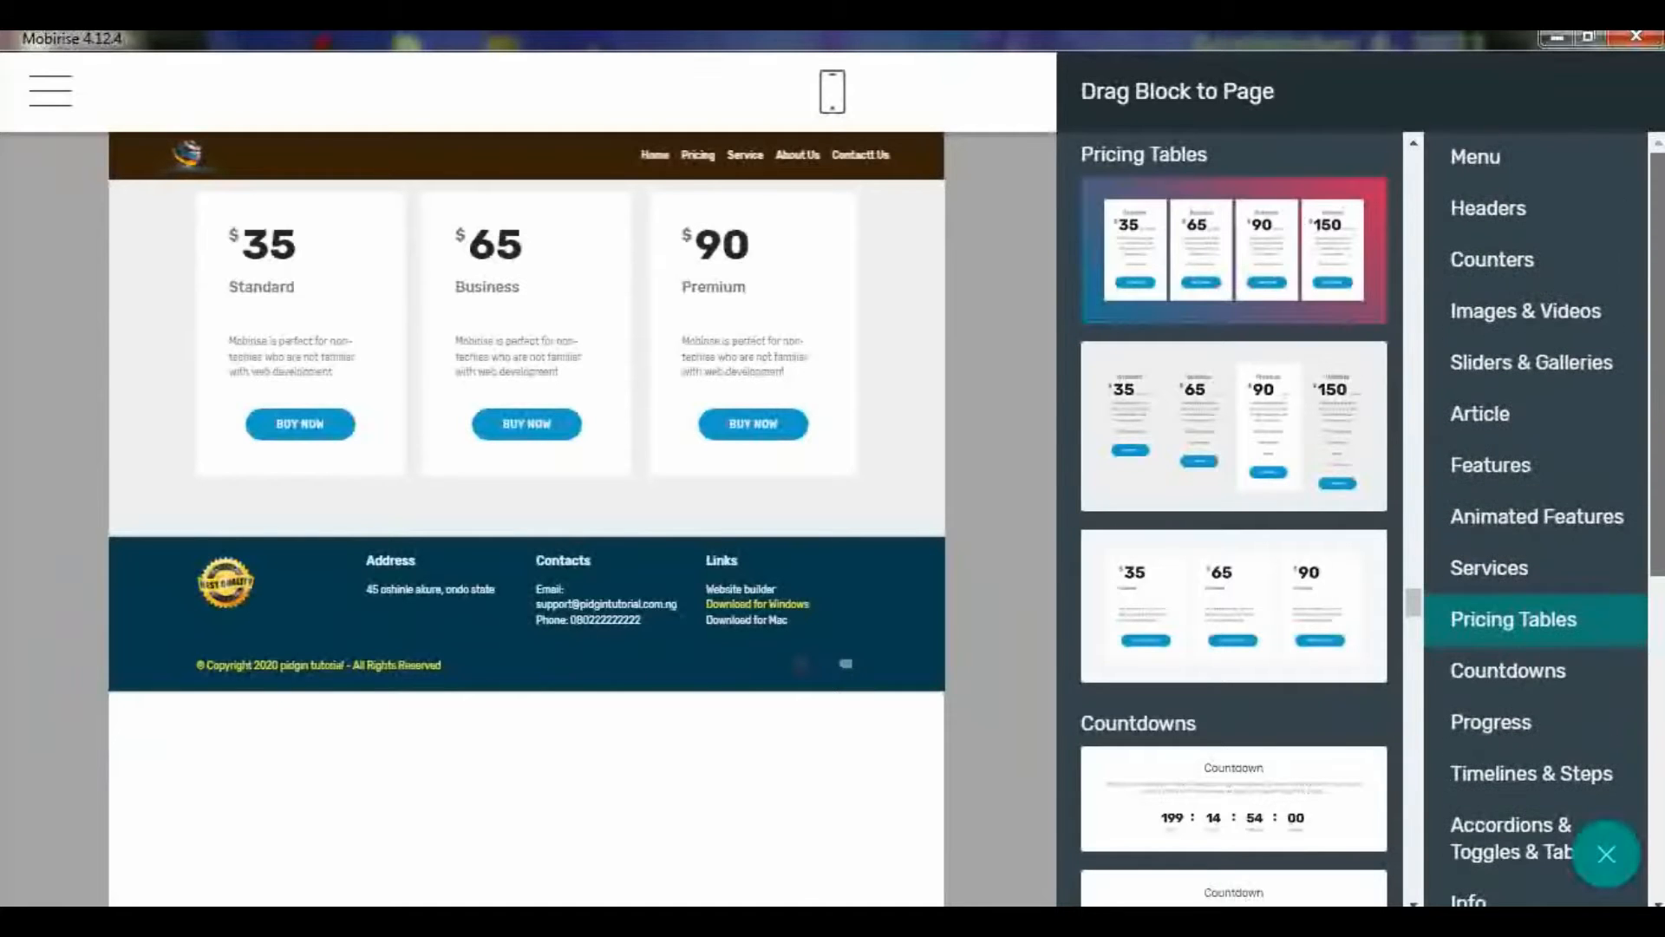
click(1479, 227)
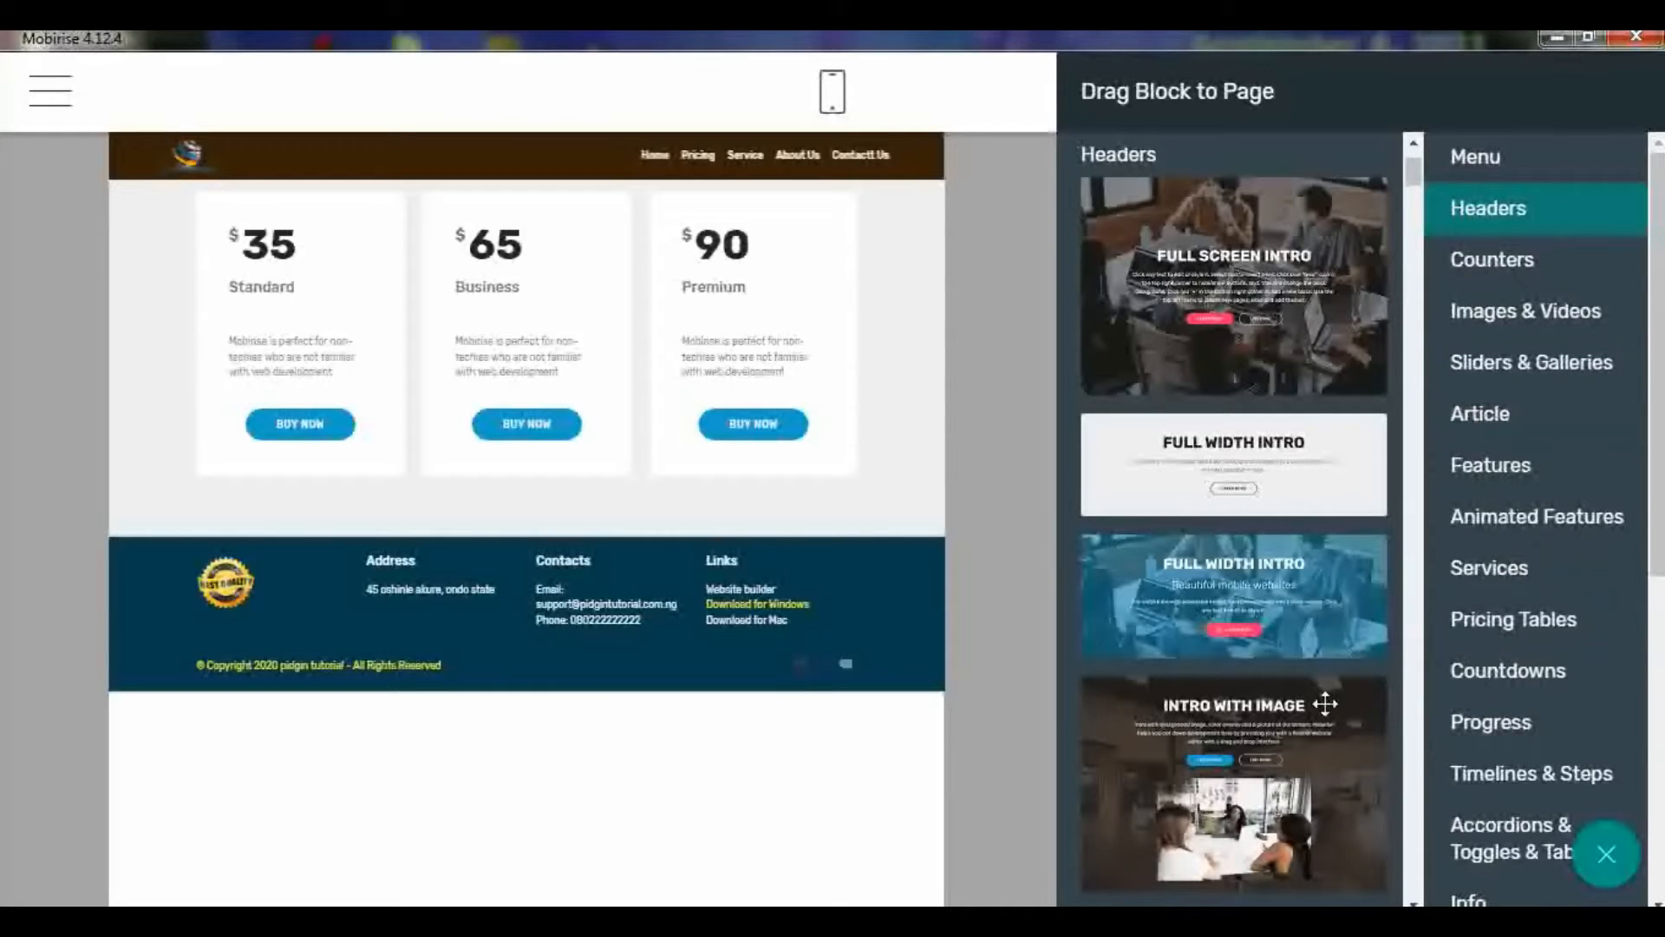
drag(1418, 185, 1422, 309)
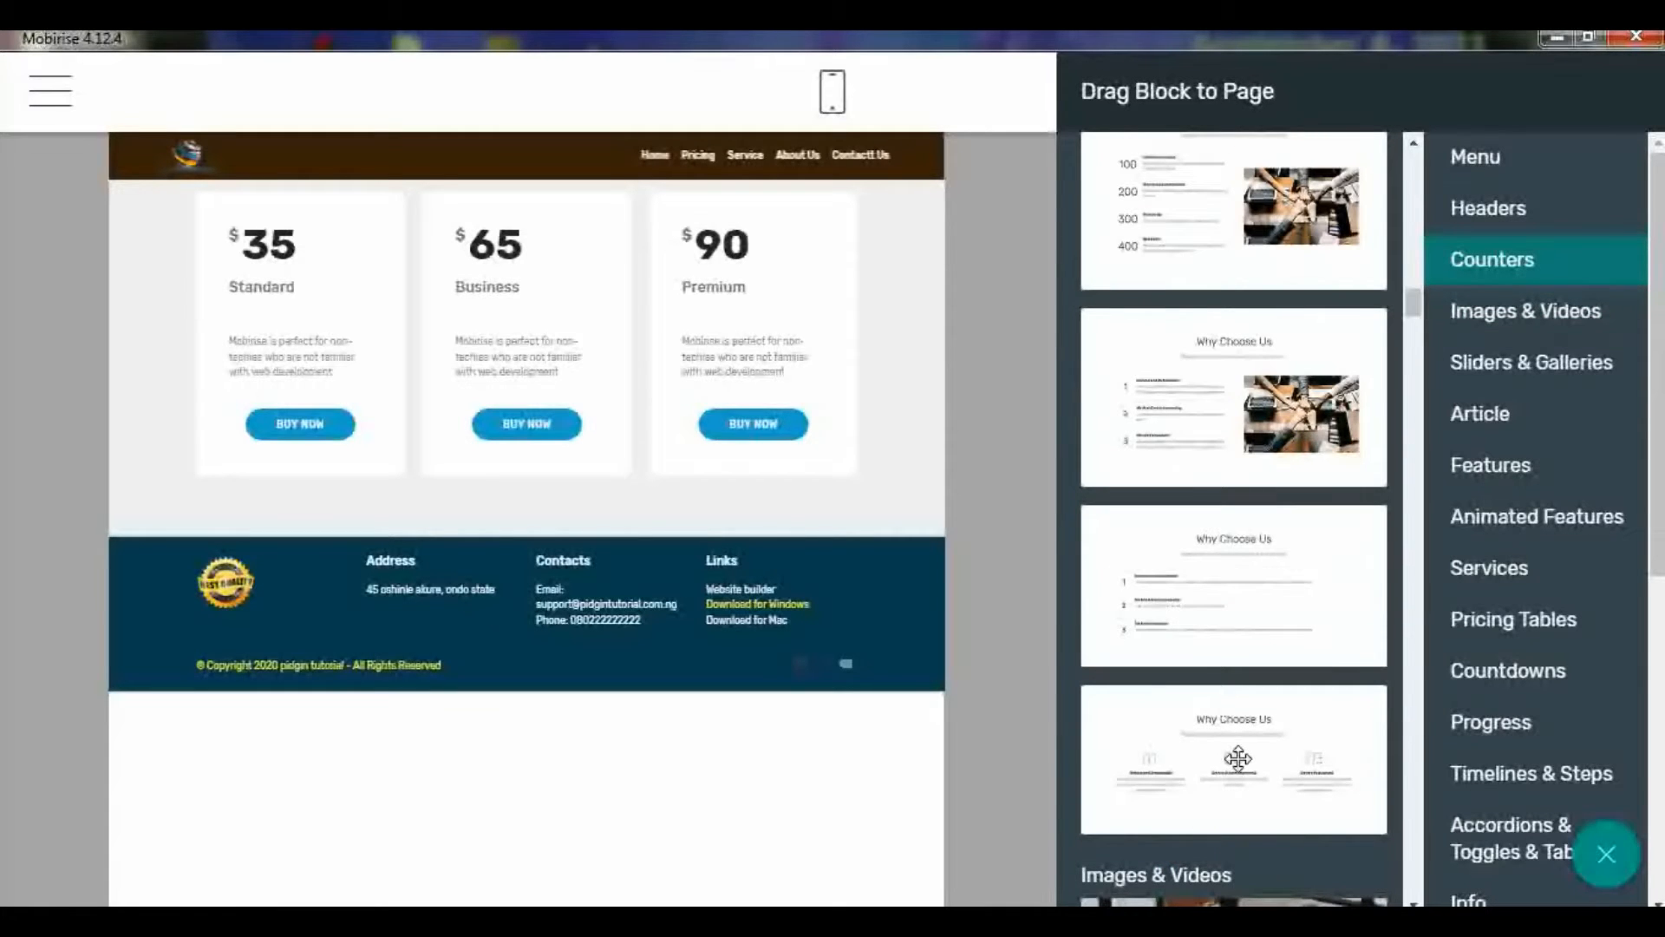
drag(1238, 758, 825, 249)
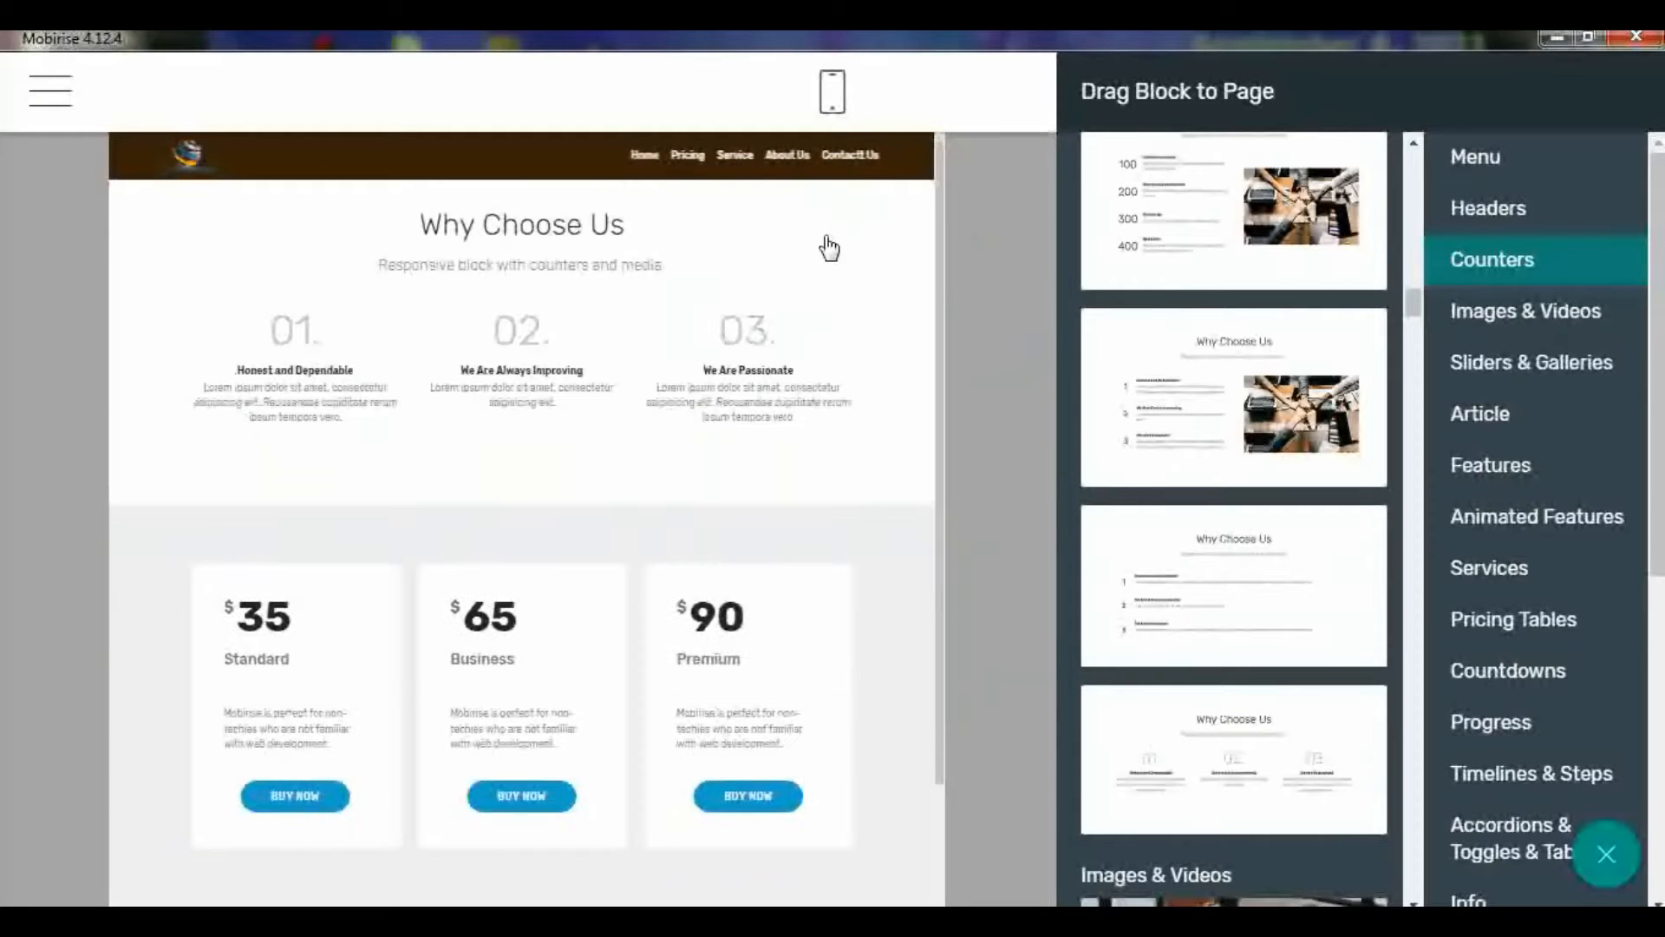
Step: Remove the "Why Choose Us" block from above the pricing table
click(881, 486)
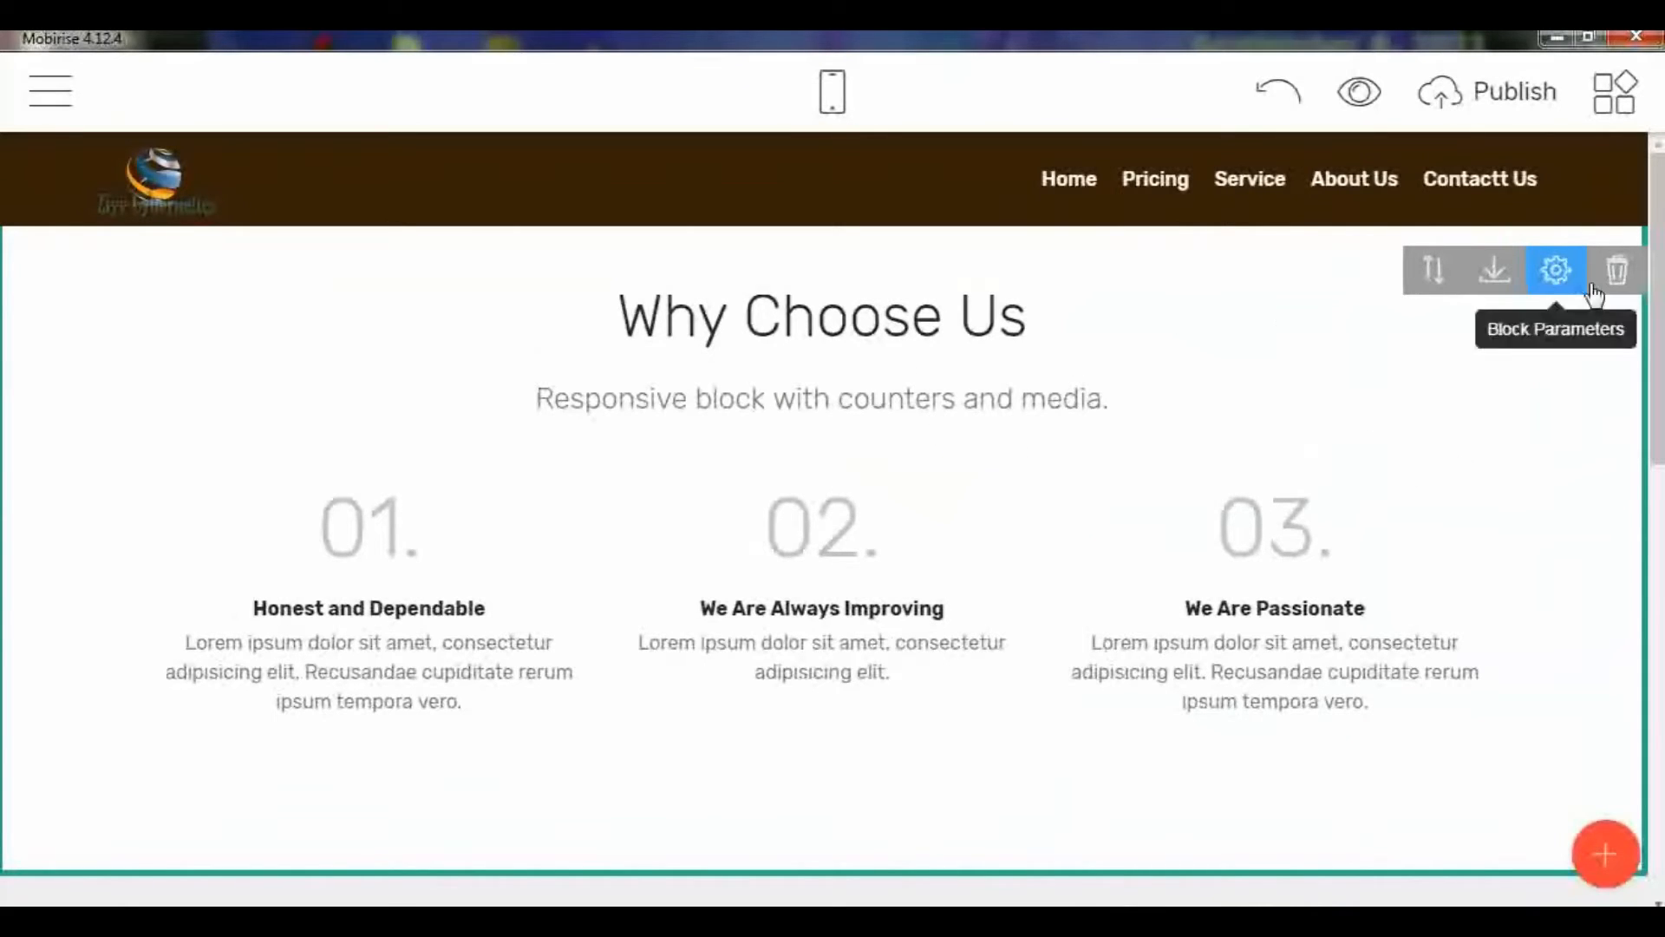
click(1618, 271)
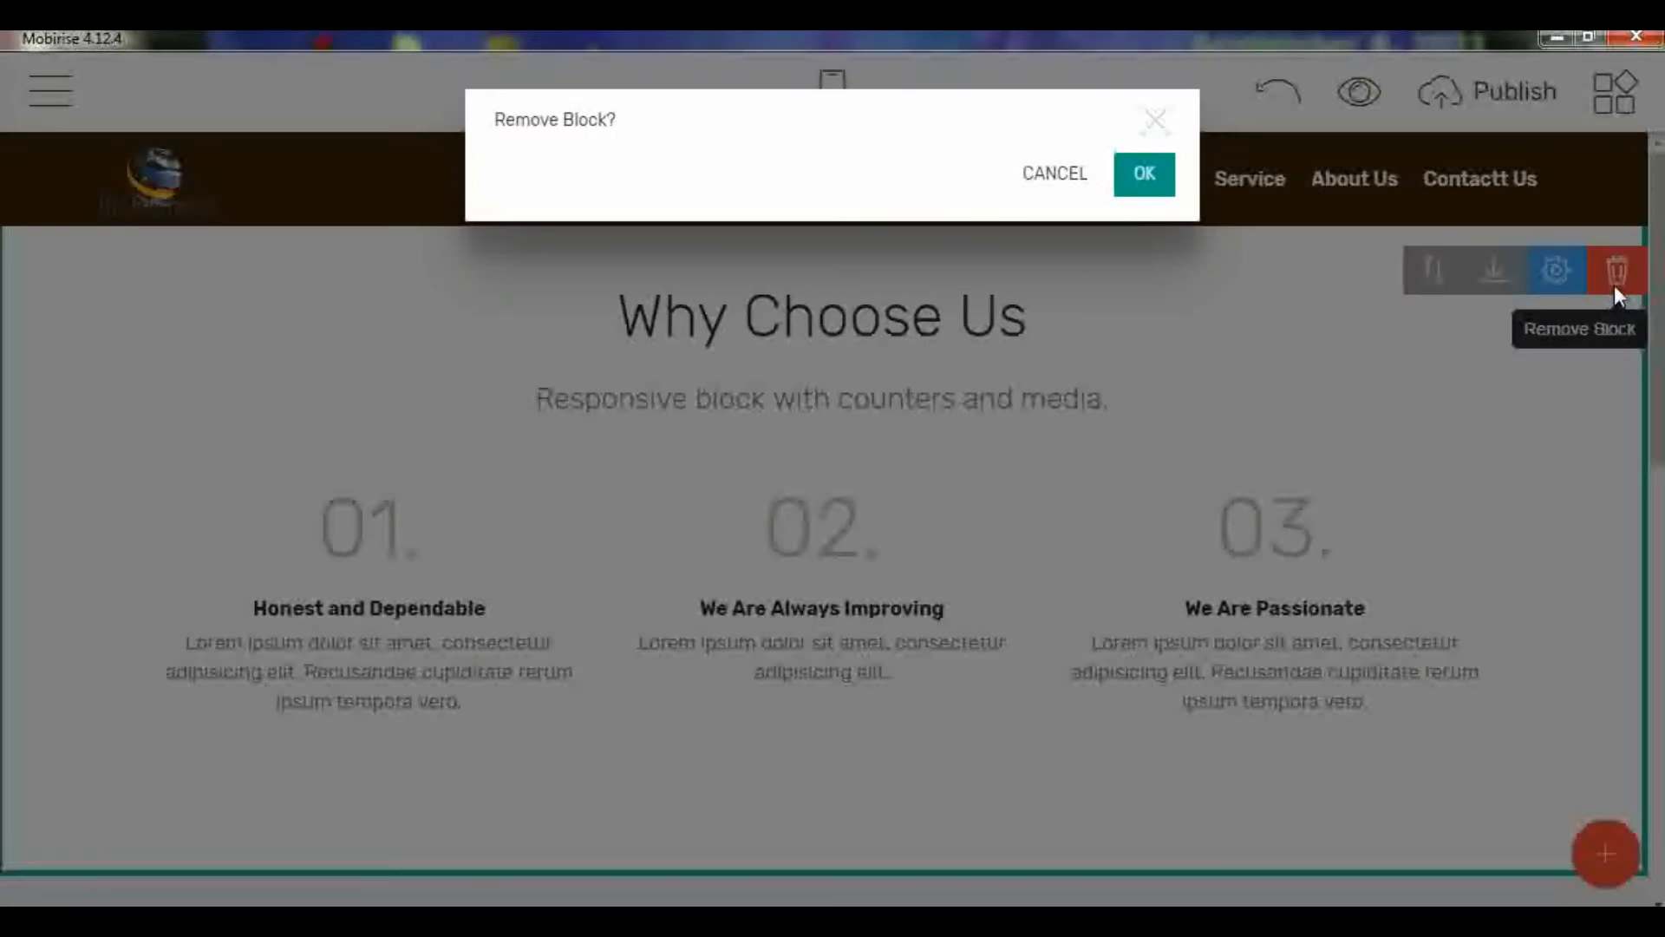
click(1143, 176)
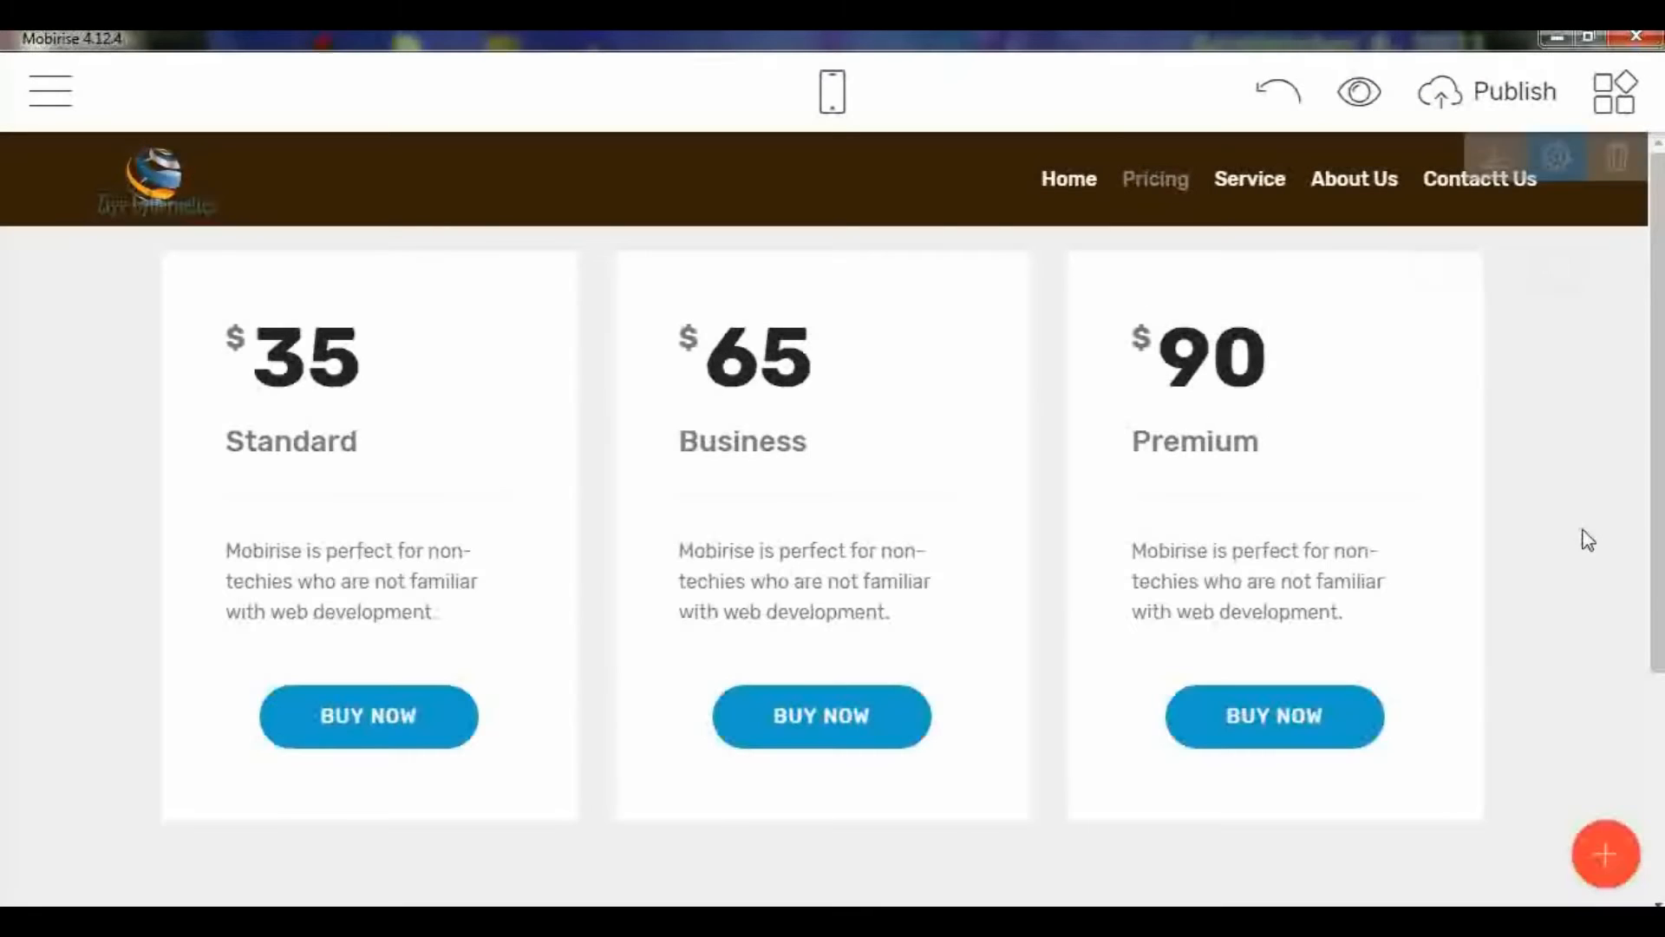
Step: Add the blue Full Width Intro header with the background photo between the site menu and the pricing table
click(1606, 868)
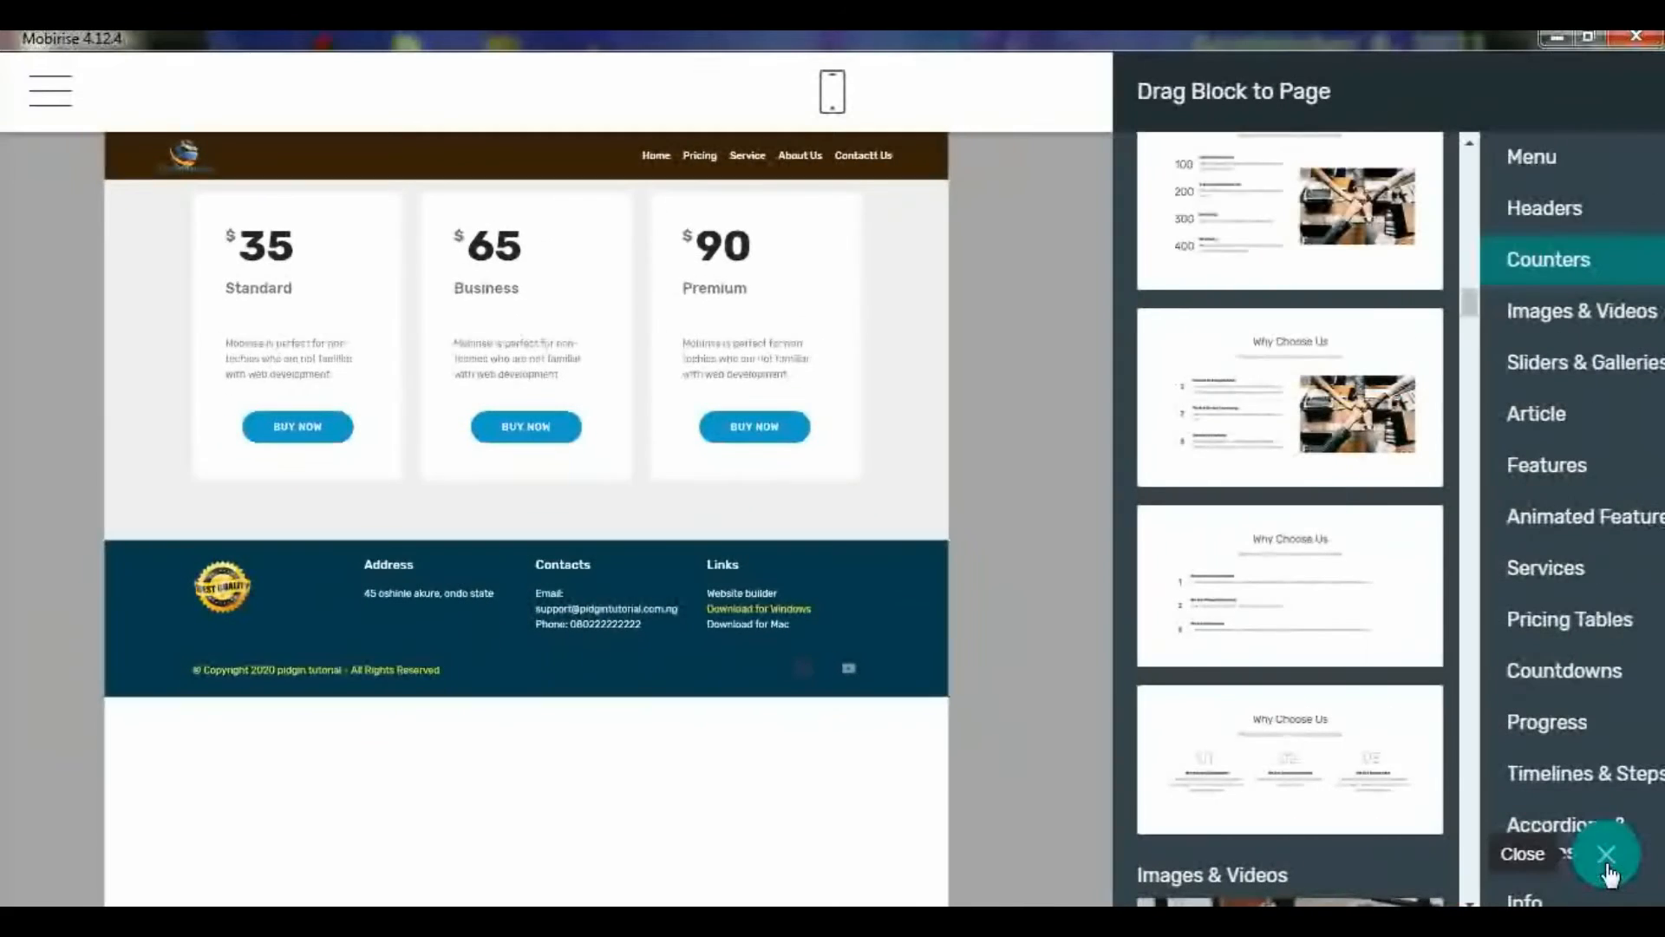
drag(1409, 293, 1417, 147)
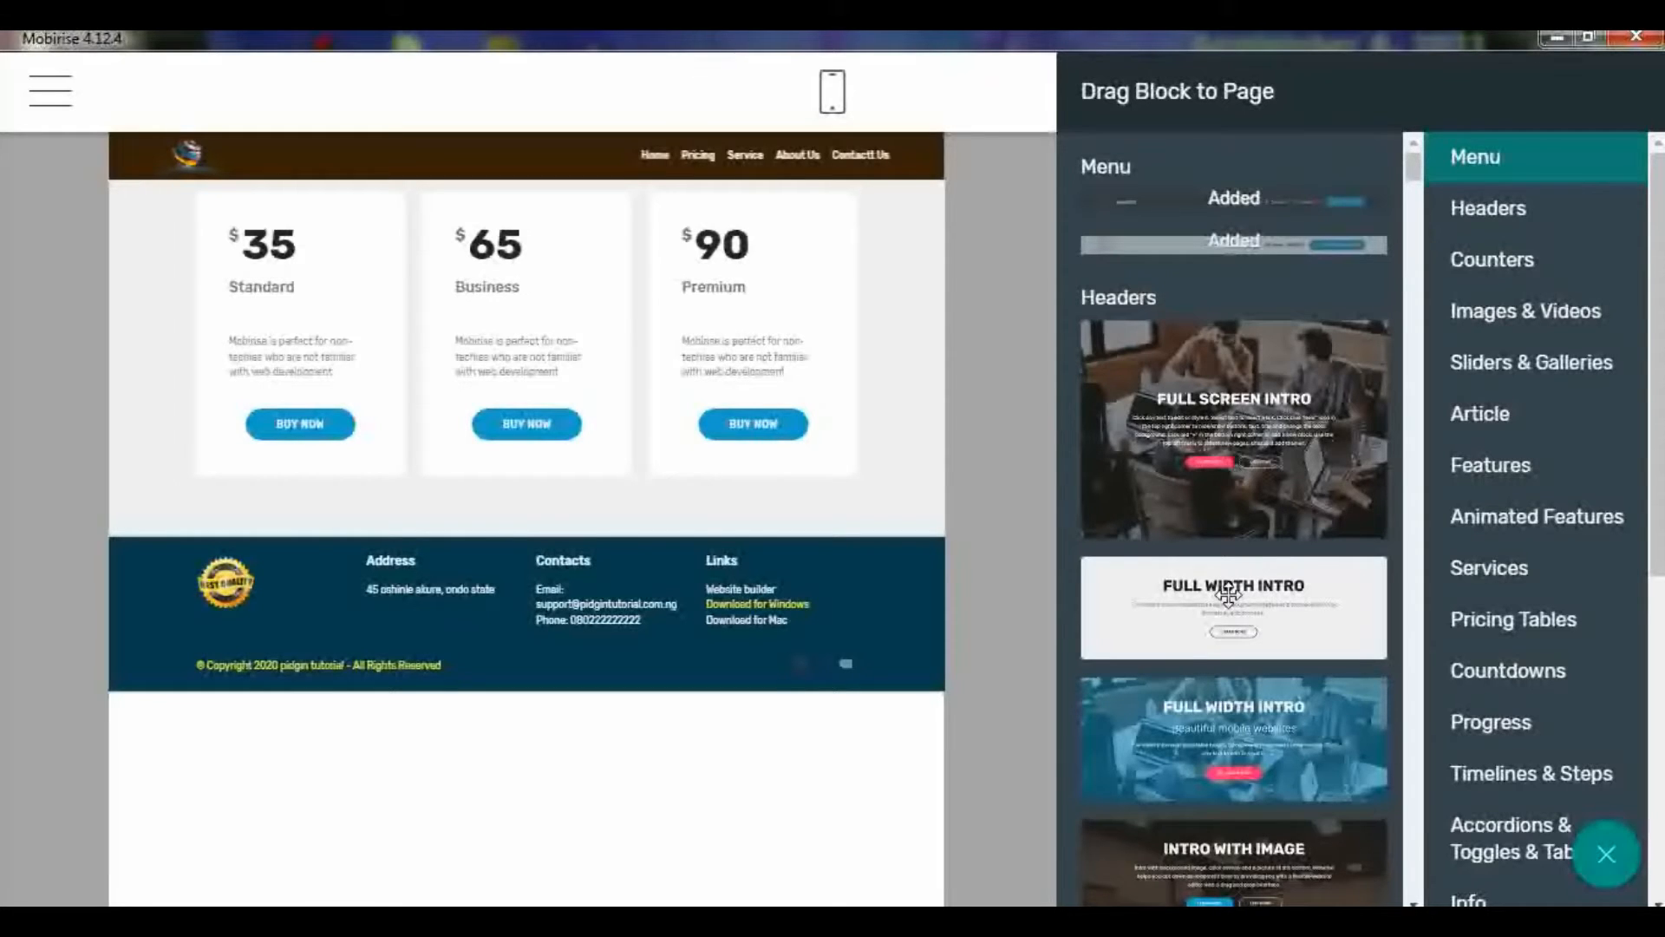
drag(1215, 707, 801, 243)
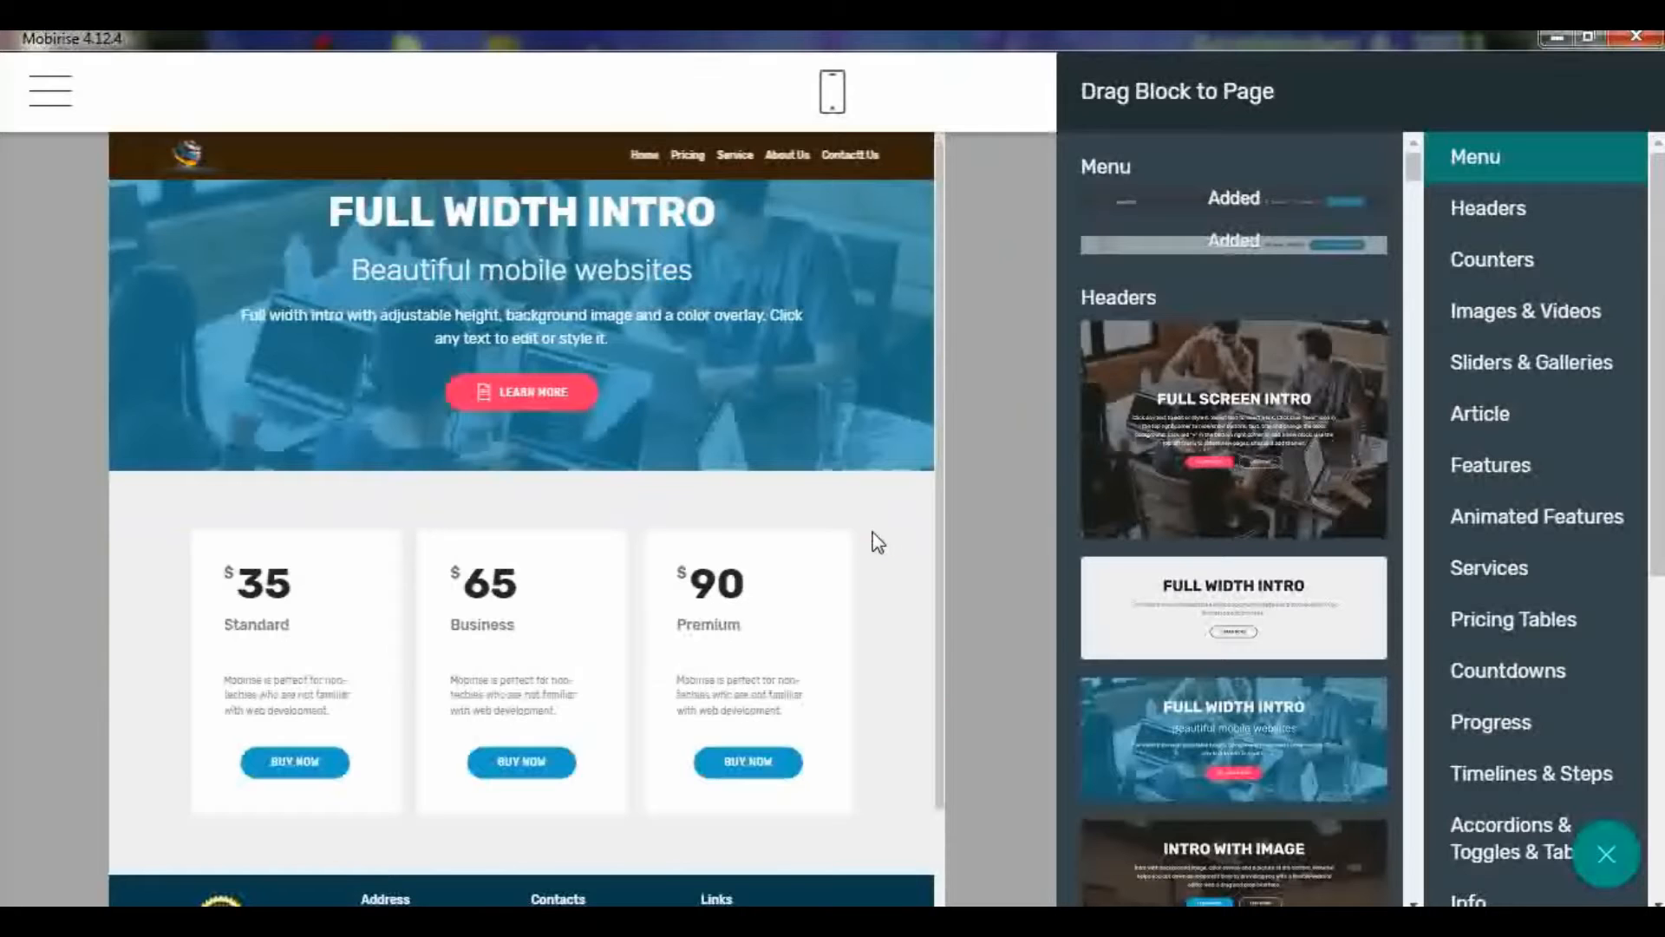
click(876, 536)
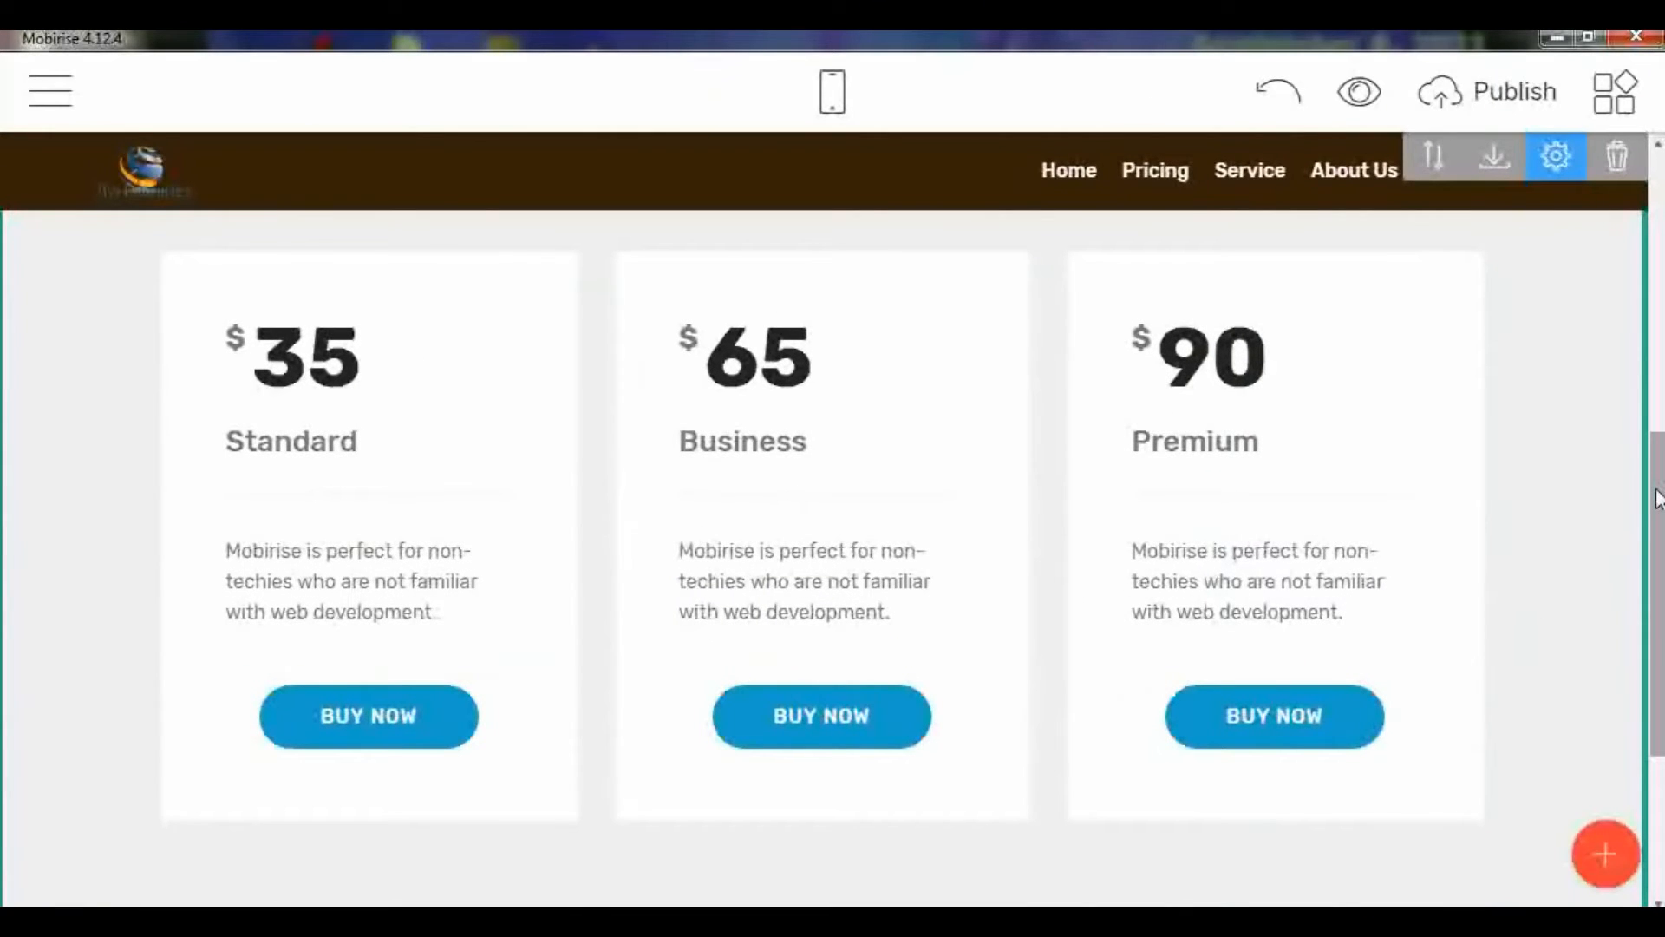
Step: Review how the blue intro header and the three-plan pricing table look together on the page
drag(1652, 457, 1652, 177)
scroll(832, 521, down, 10)
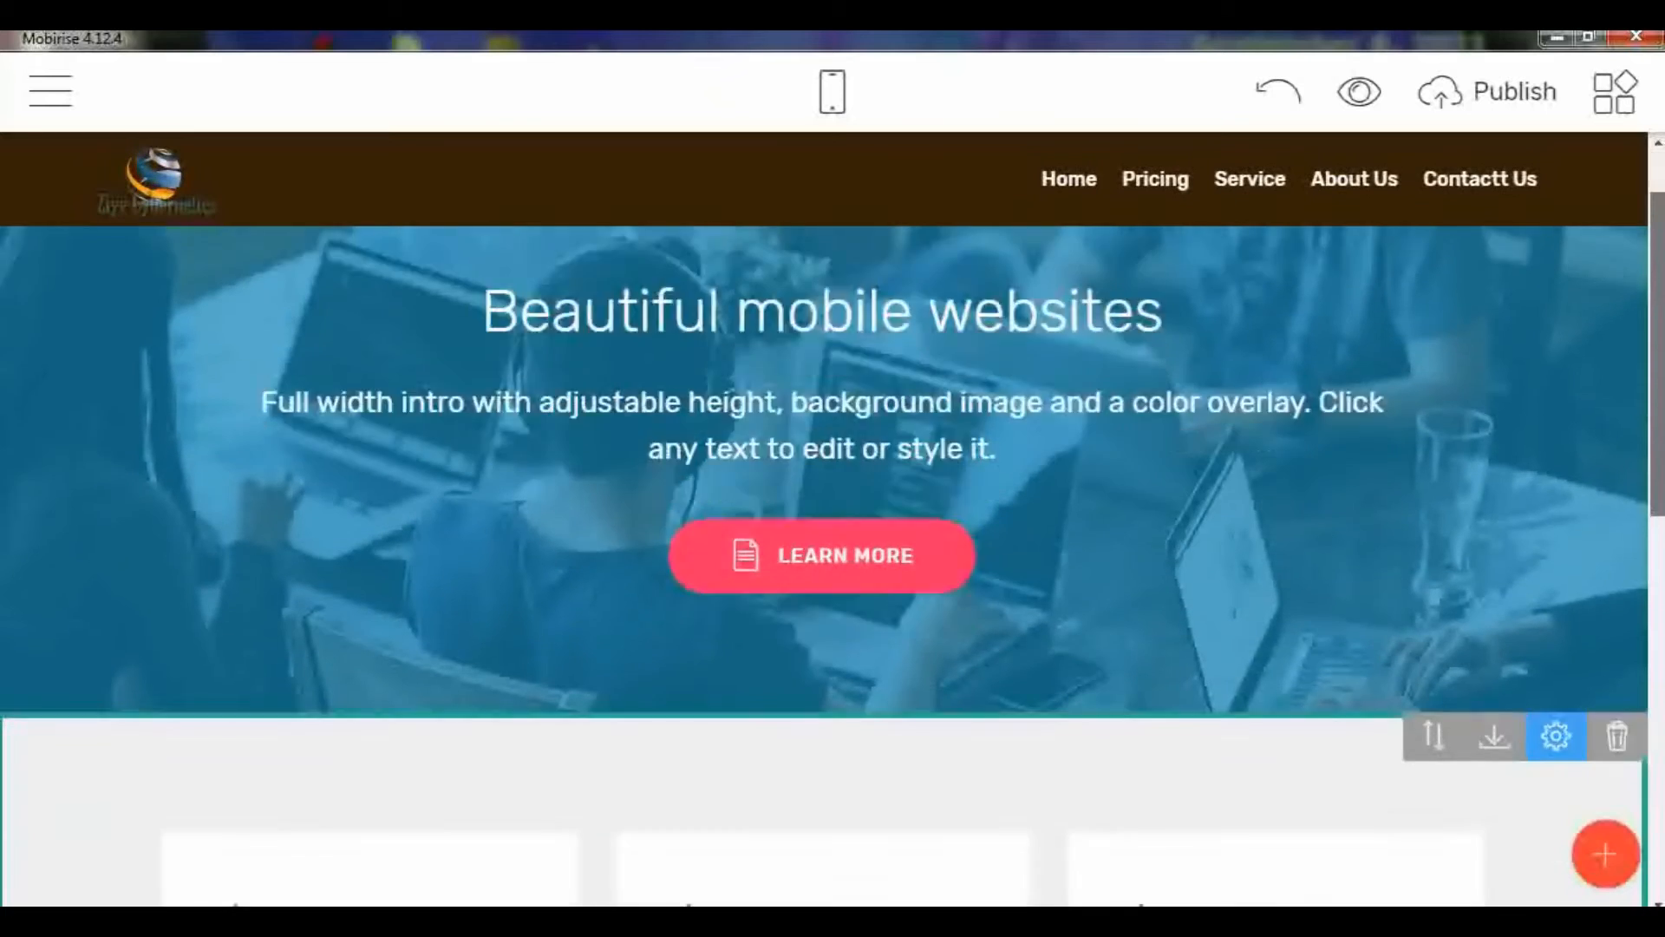
scroll(833, 520, up, 3)
scroll(832, 521, up, 5)
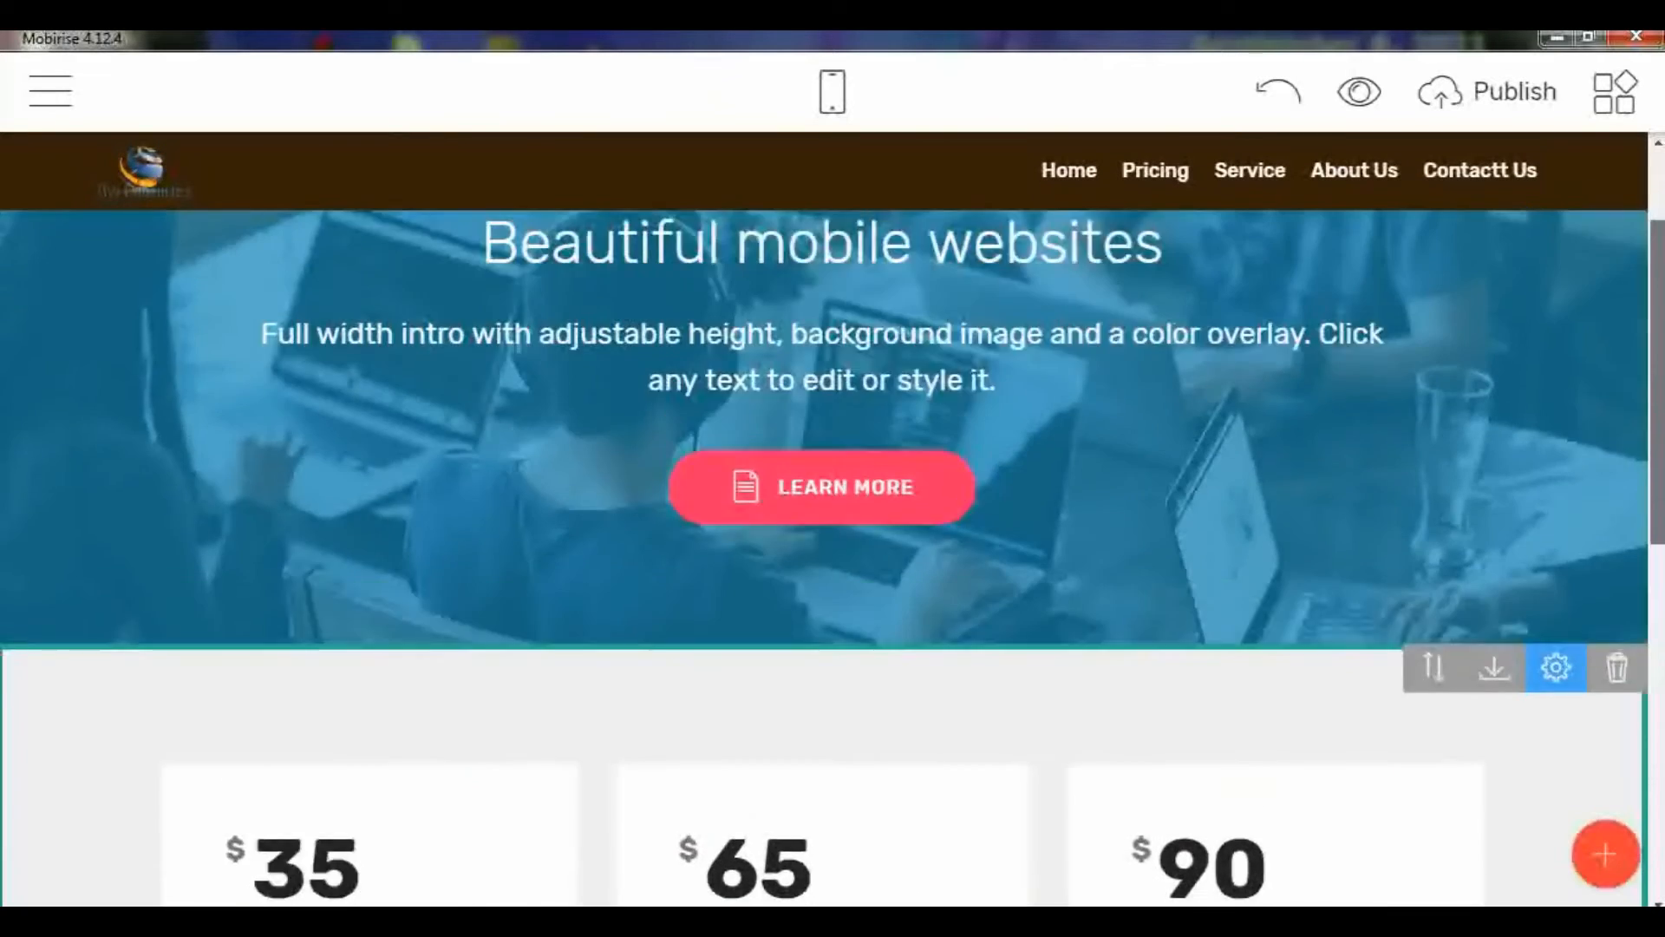
scroll(833, 521, down, 5)
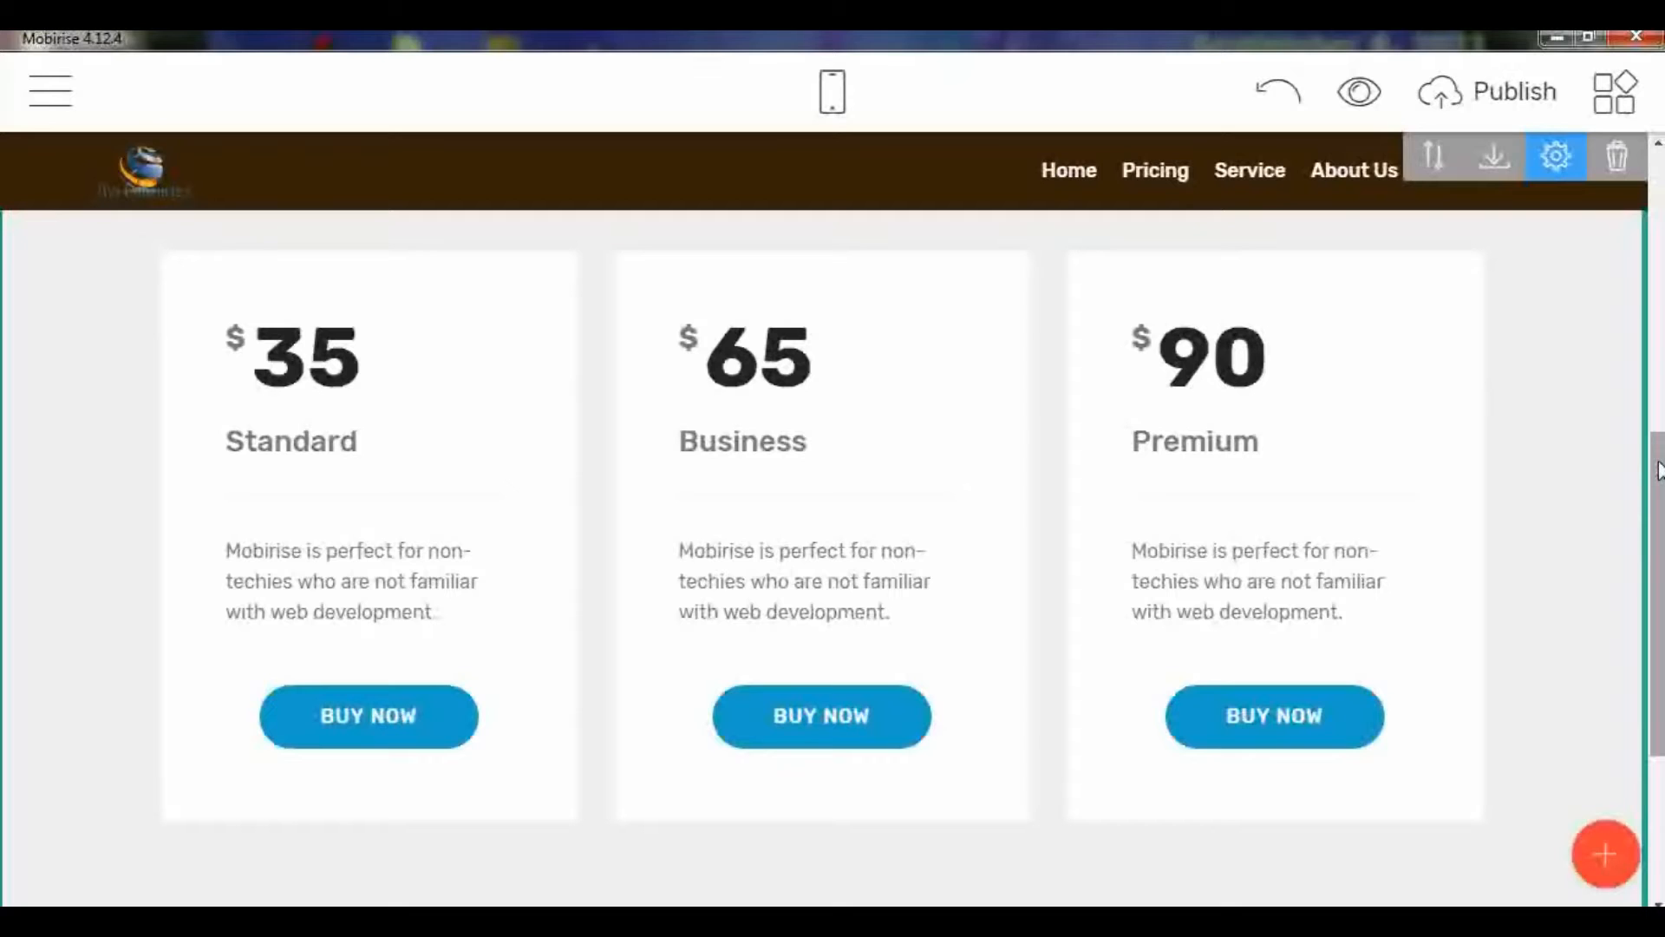
mouse_move(1659, 469)
mouse_down()
mouse_move(1658, 173)
mouse_move(1658, 469)
mouse_up()
drag(1659, 496, 1659, 218)
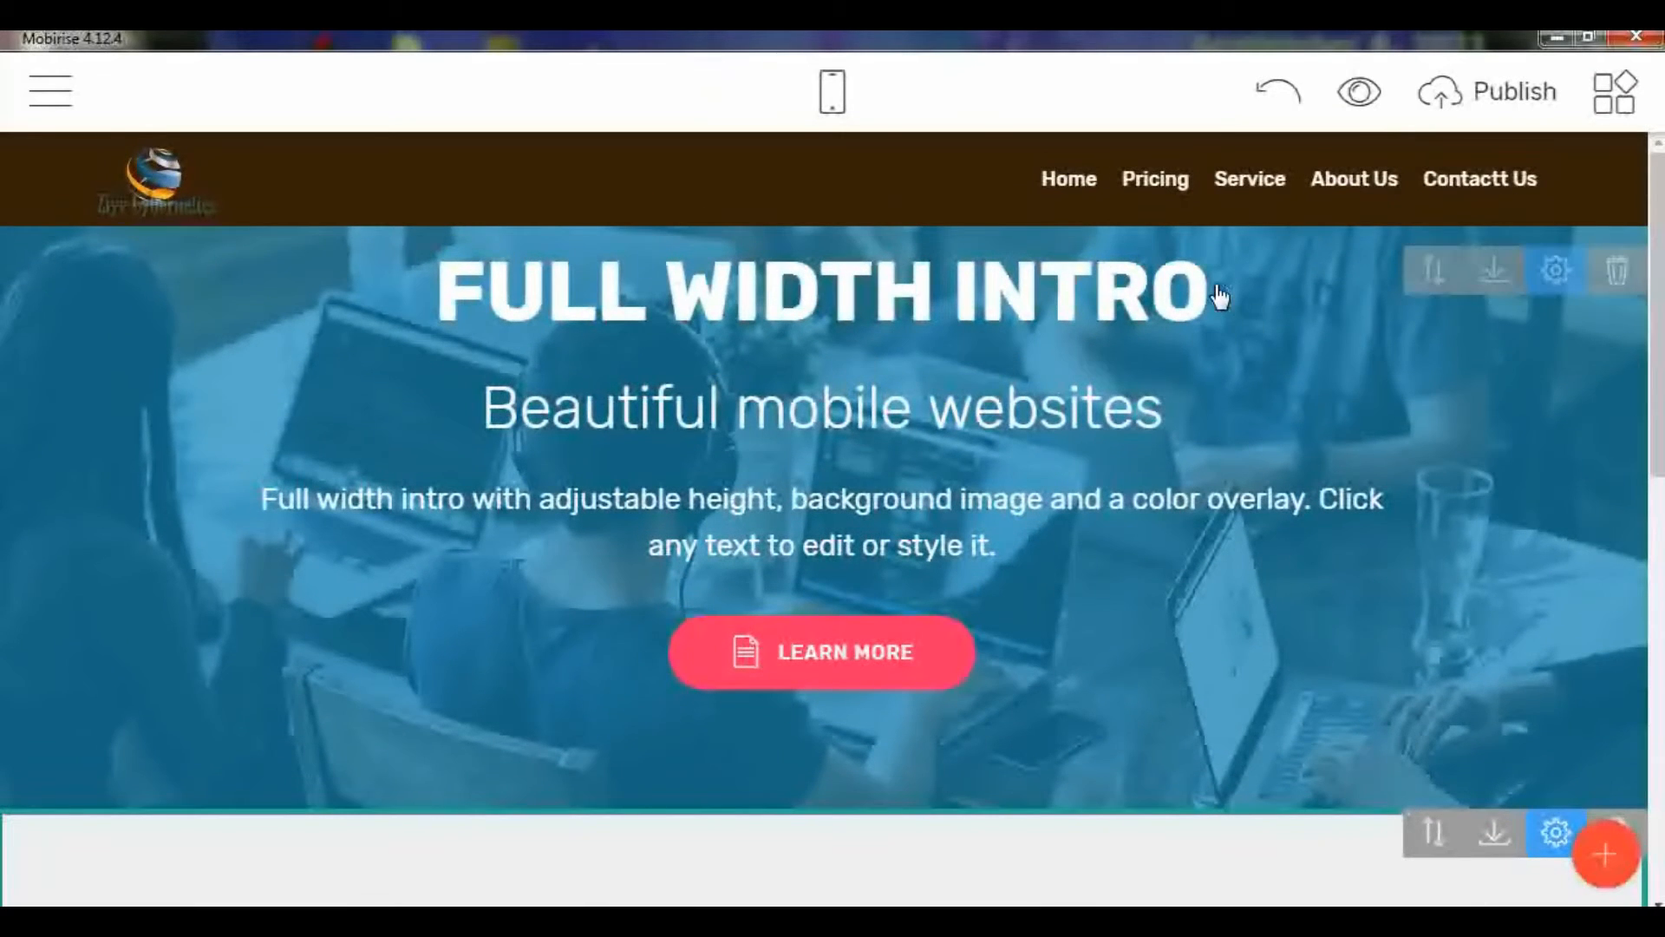
Step: Hide the main "FULL WIDTH INTRO" title of the blue intro header by turning off Show Title
drag(1218, 297, 385, 343)
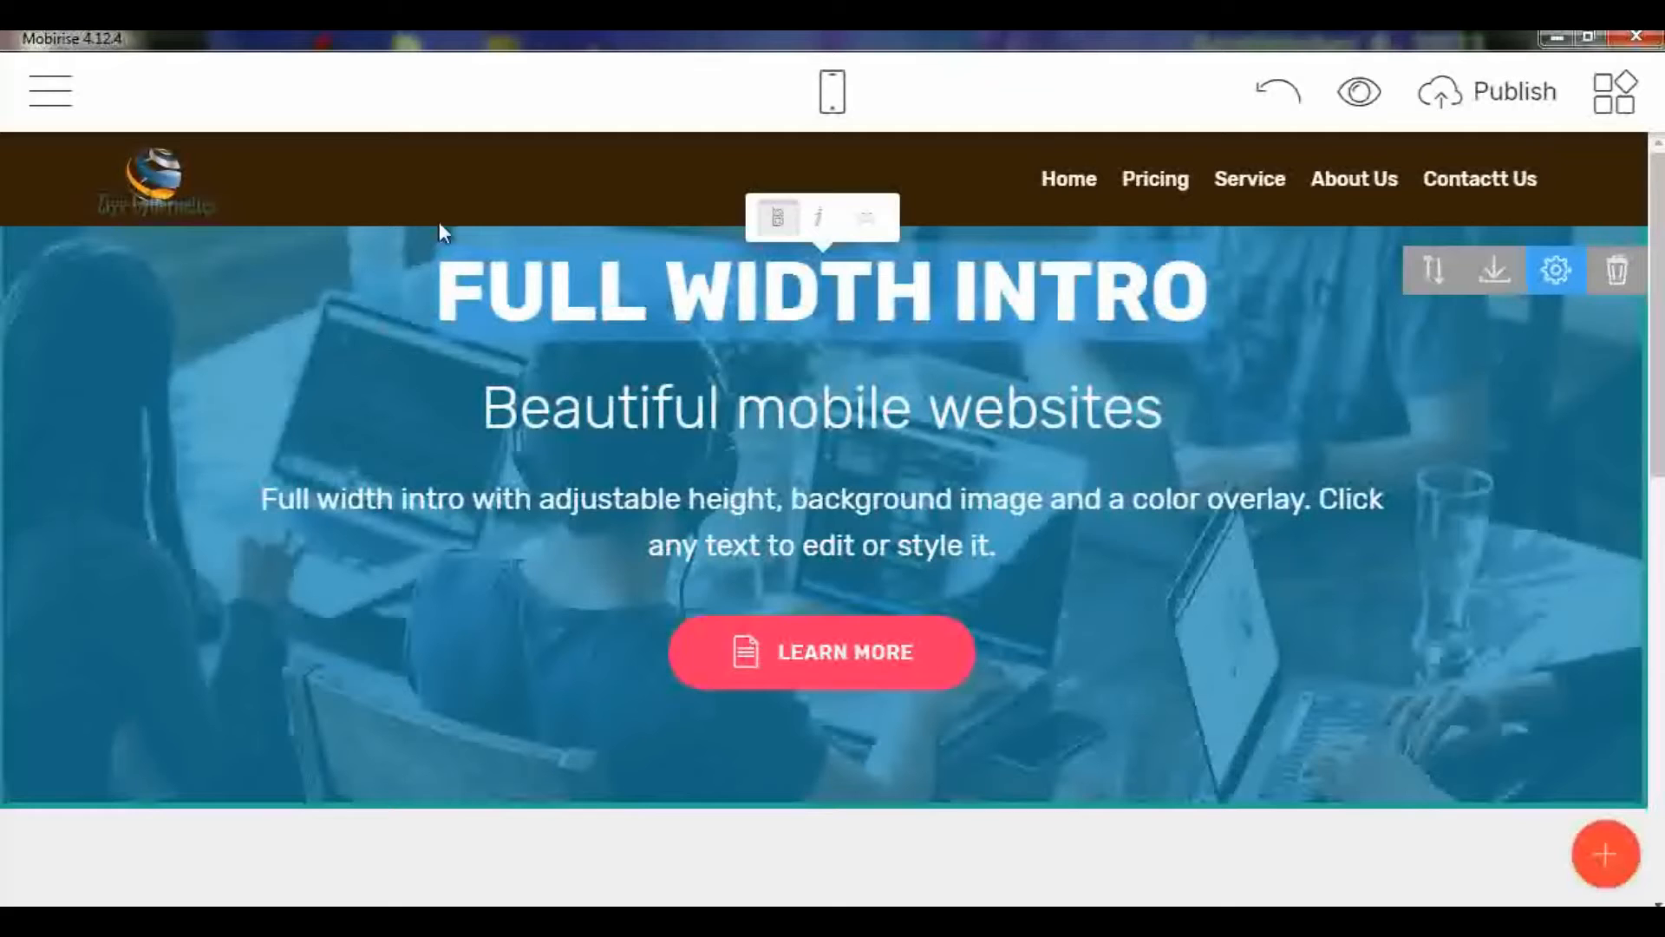
click(1308, 402)
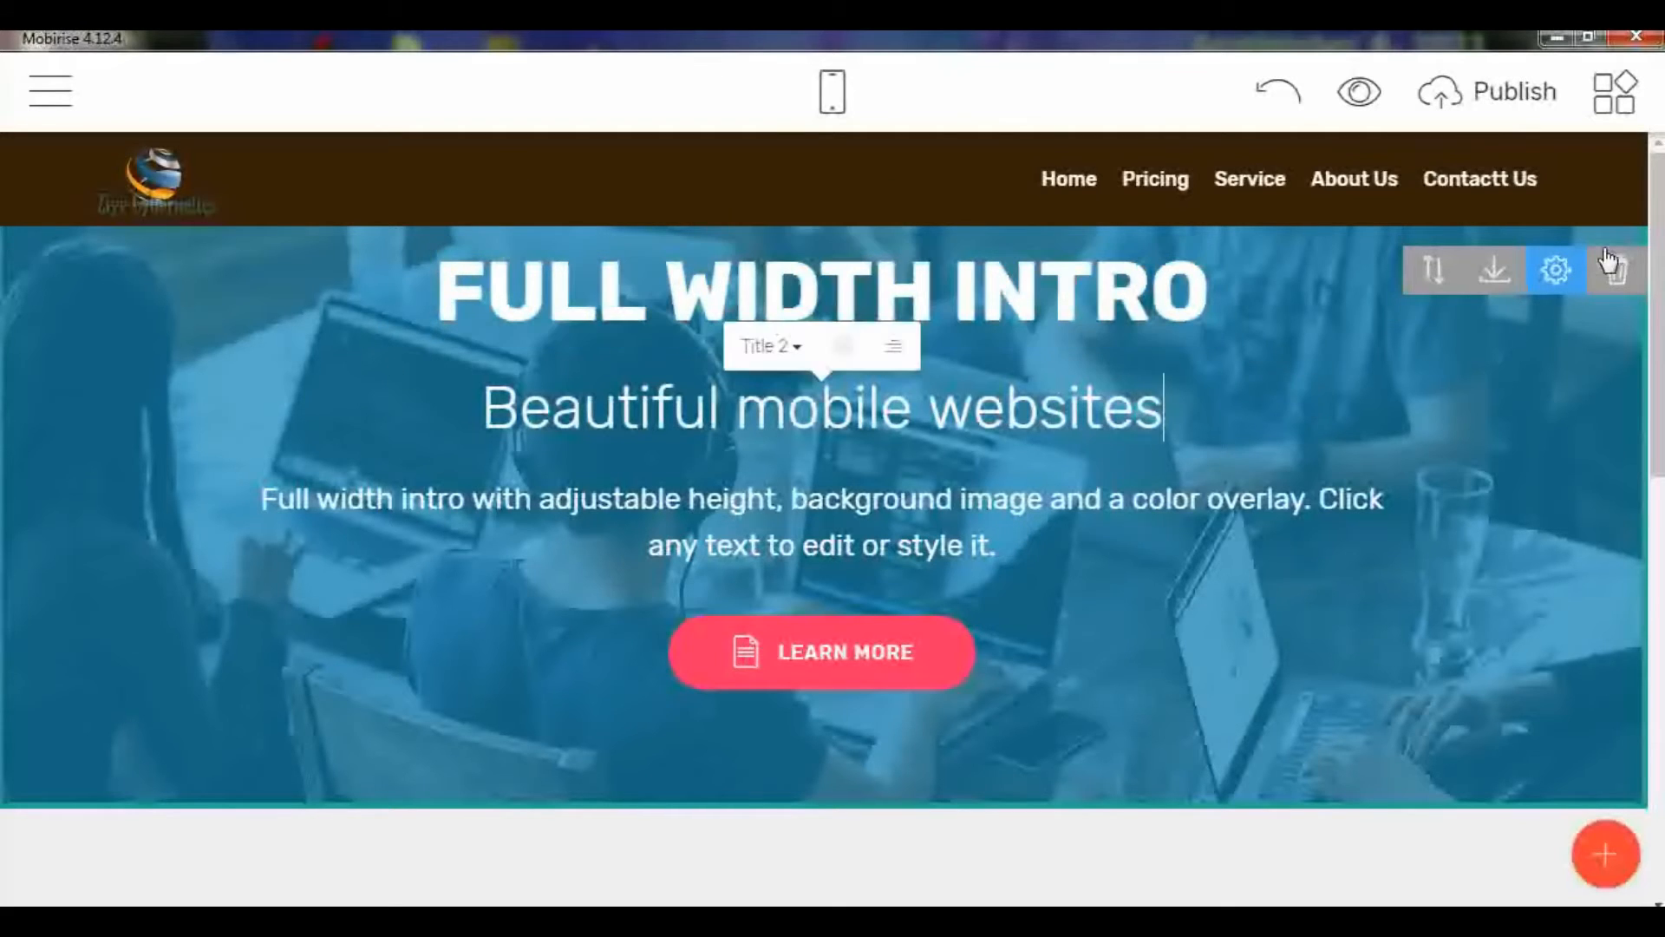
click(1556, 270)
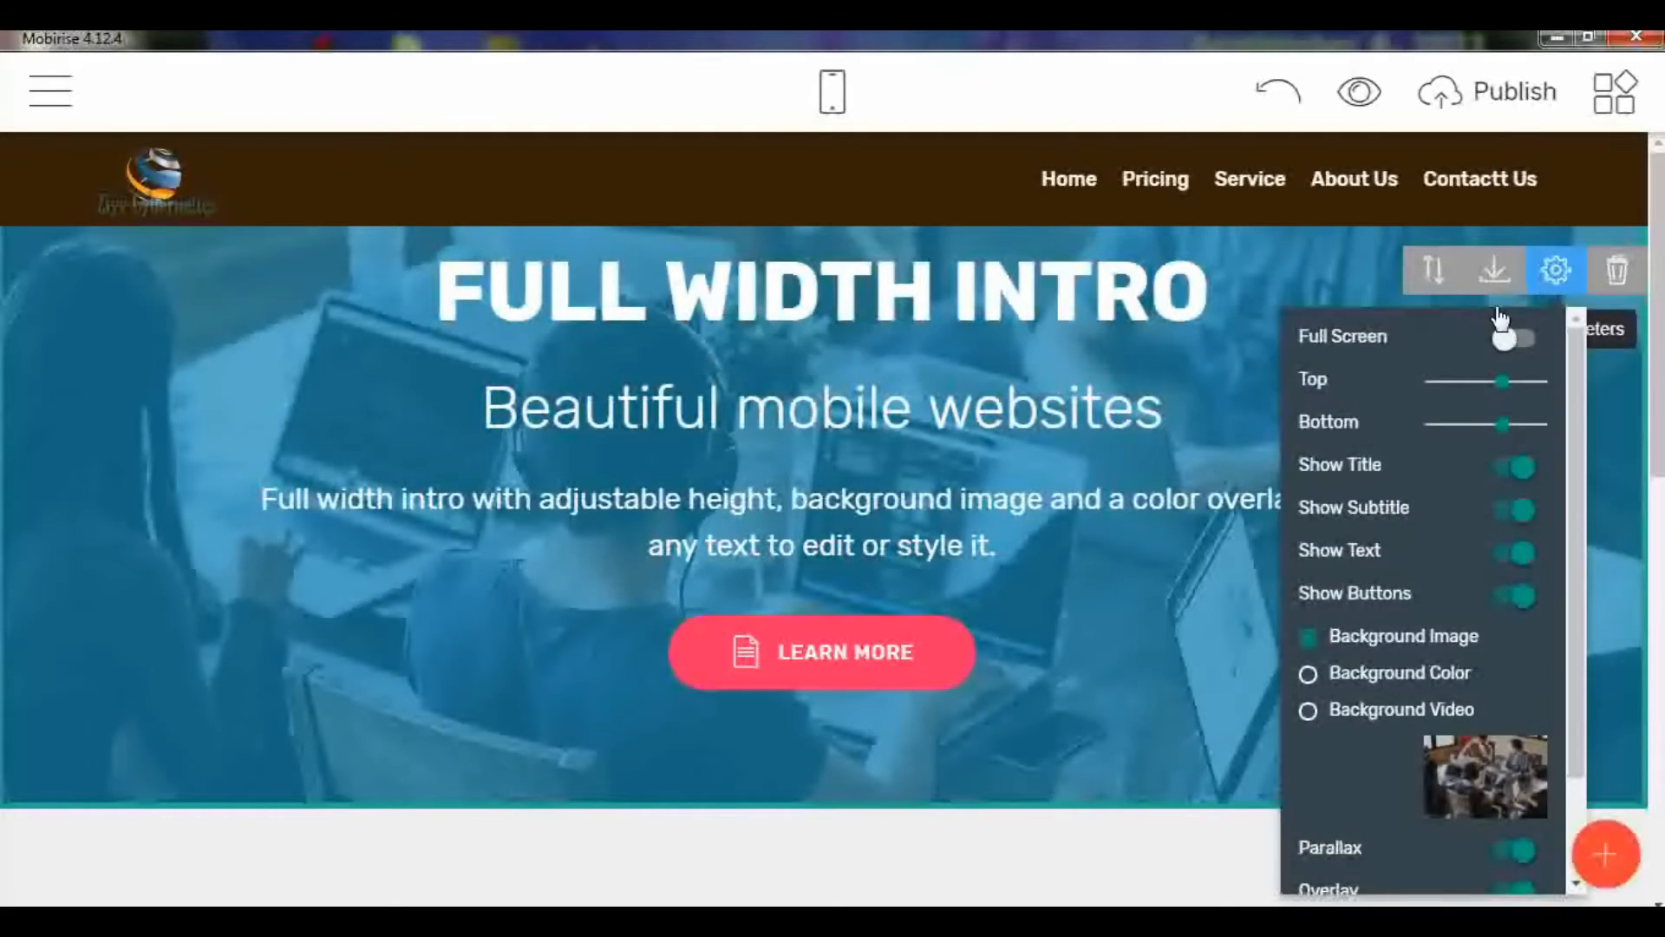
click(1486, 468)
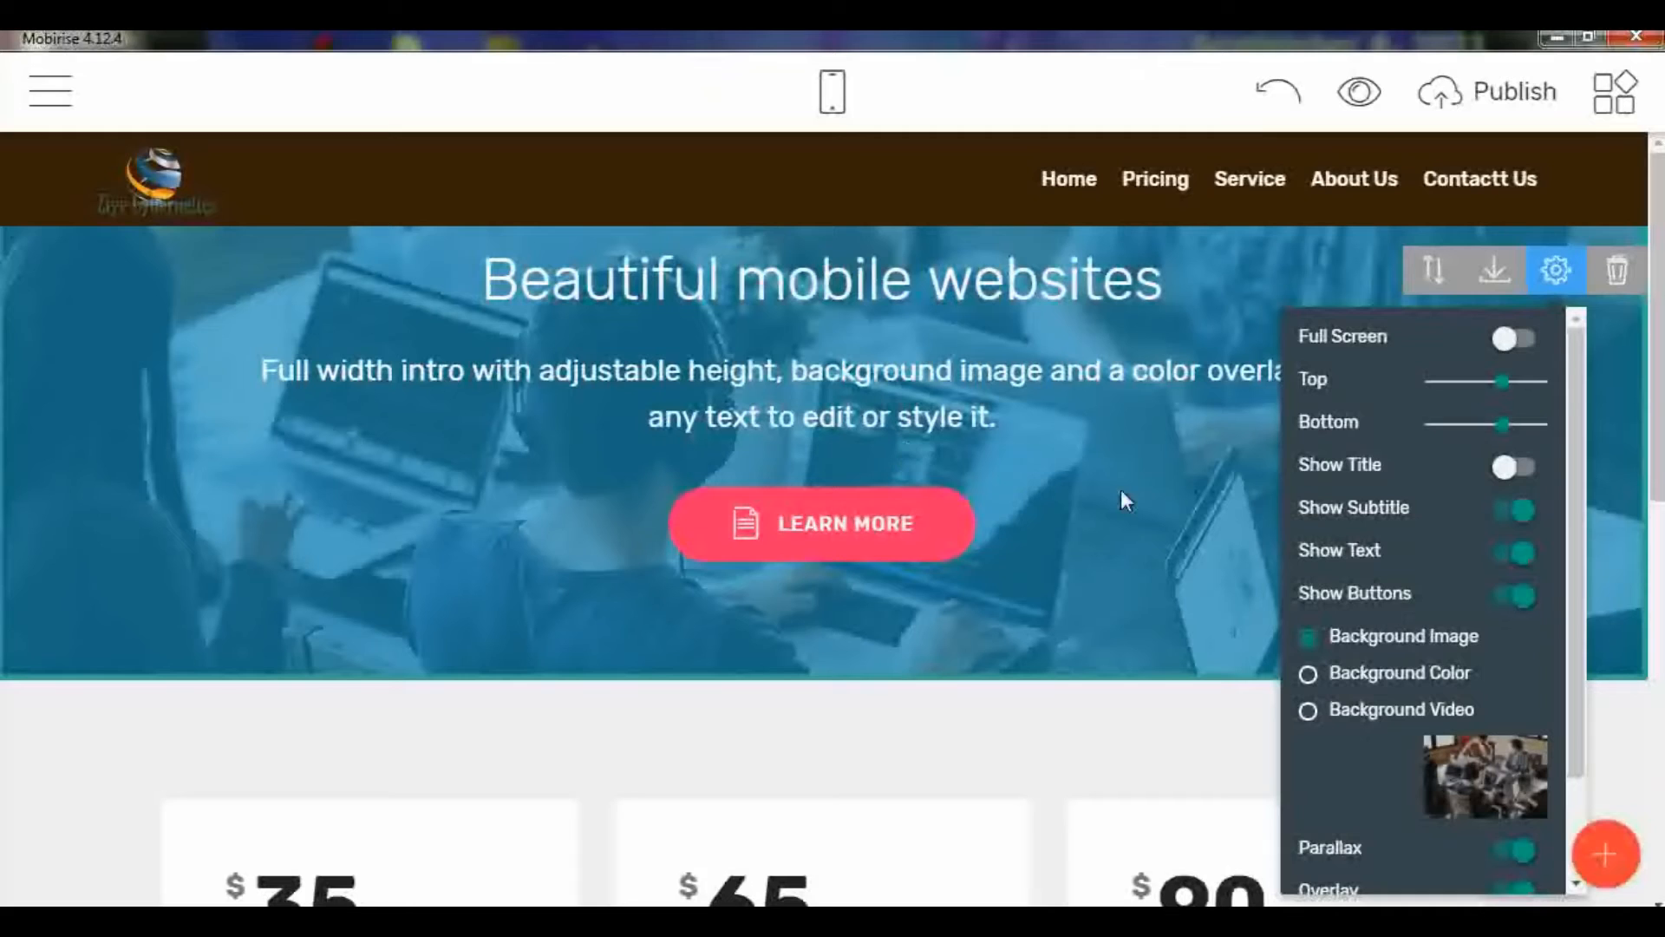
click(1155, 560)
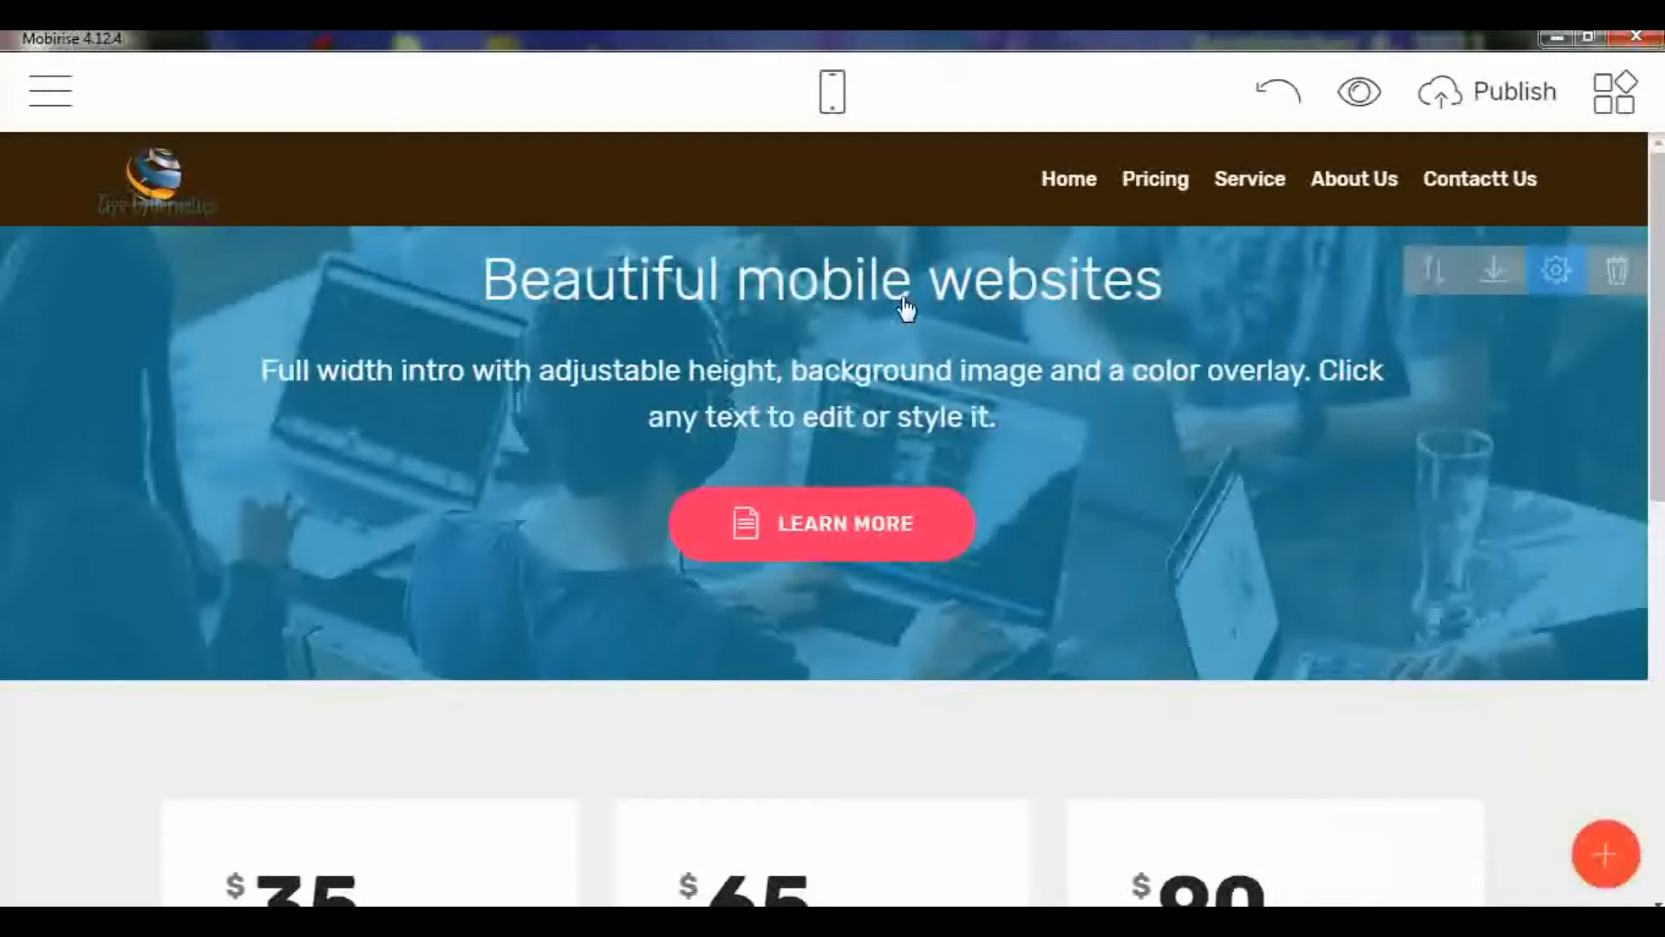
Step: Change the intro header's subtitle to "Design Beautiful websites"
double_click(847, 278)
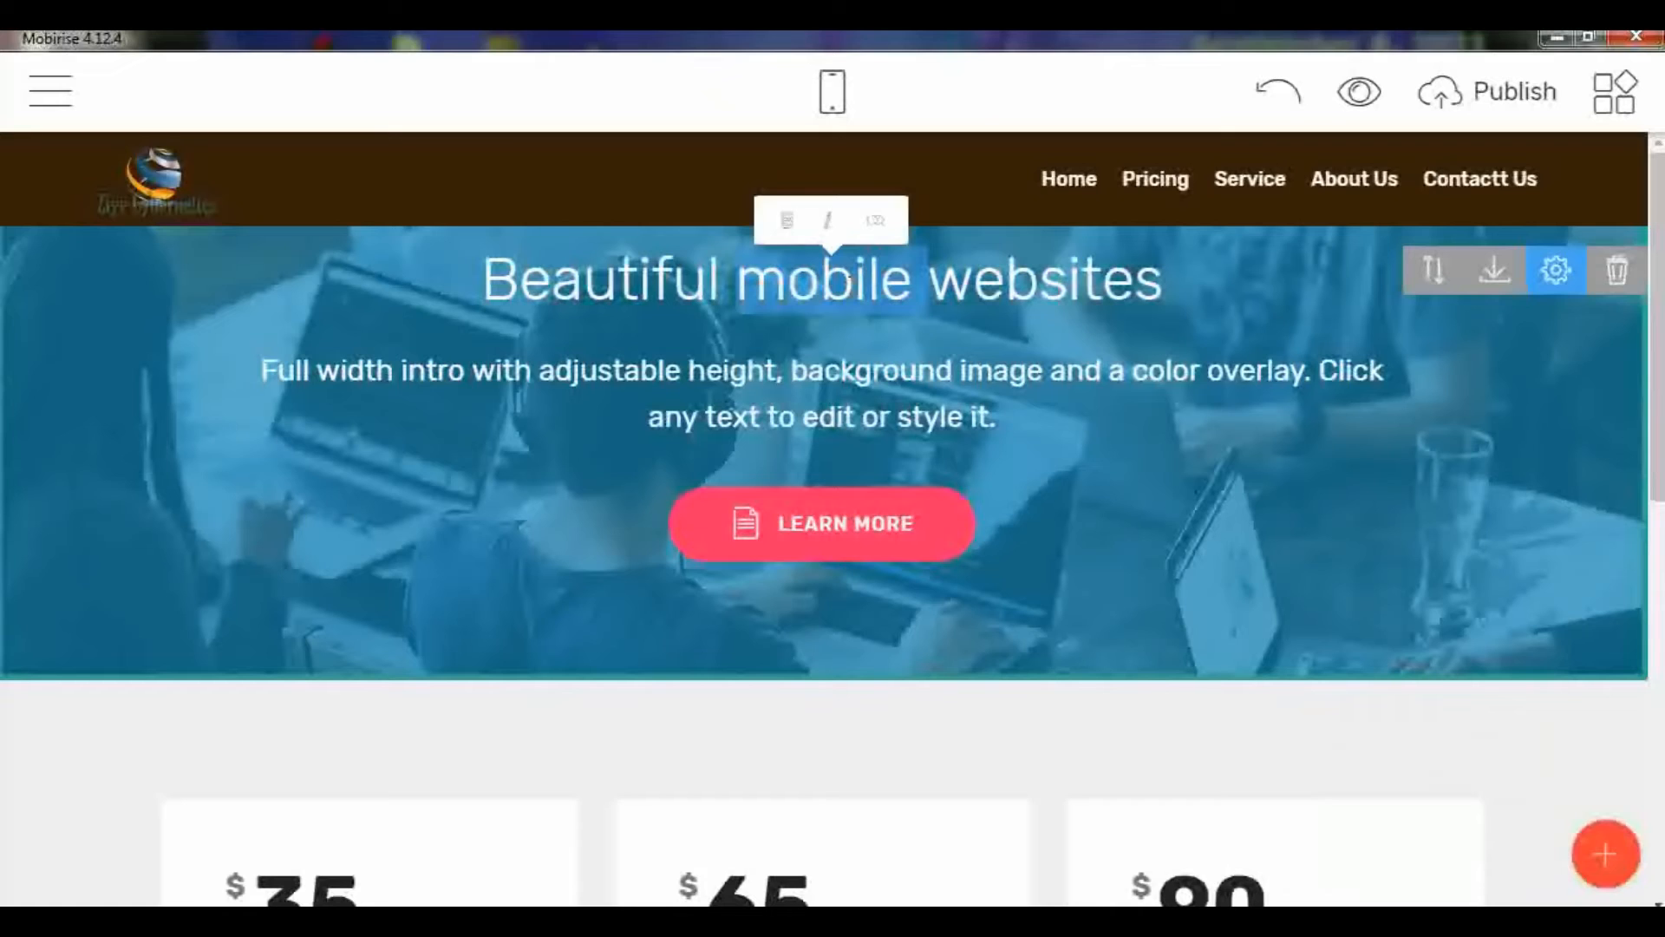
key(BackSpace)
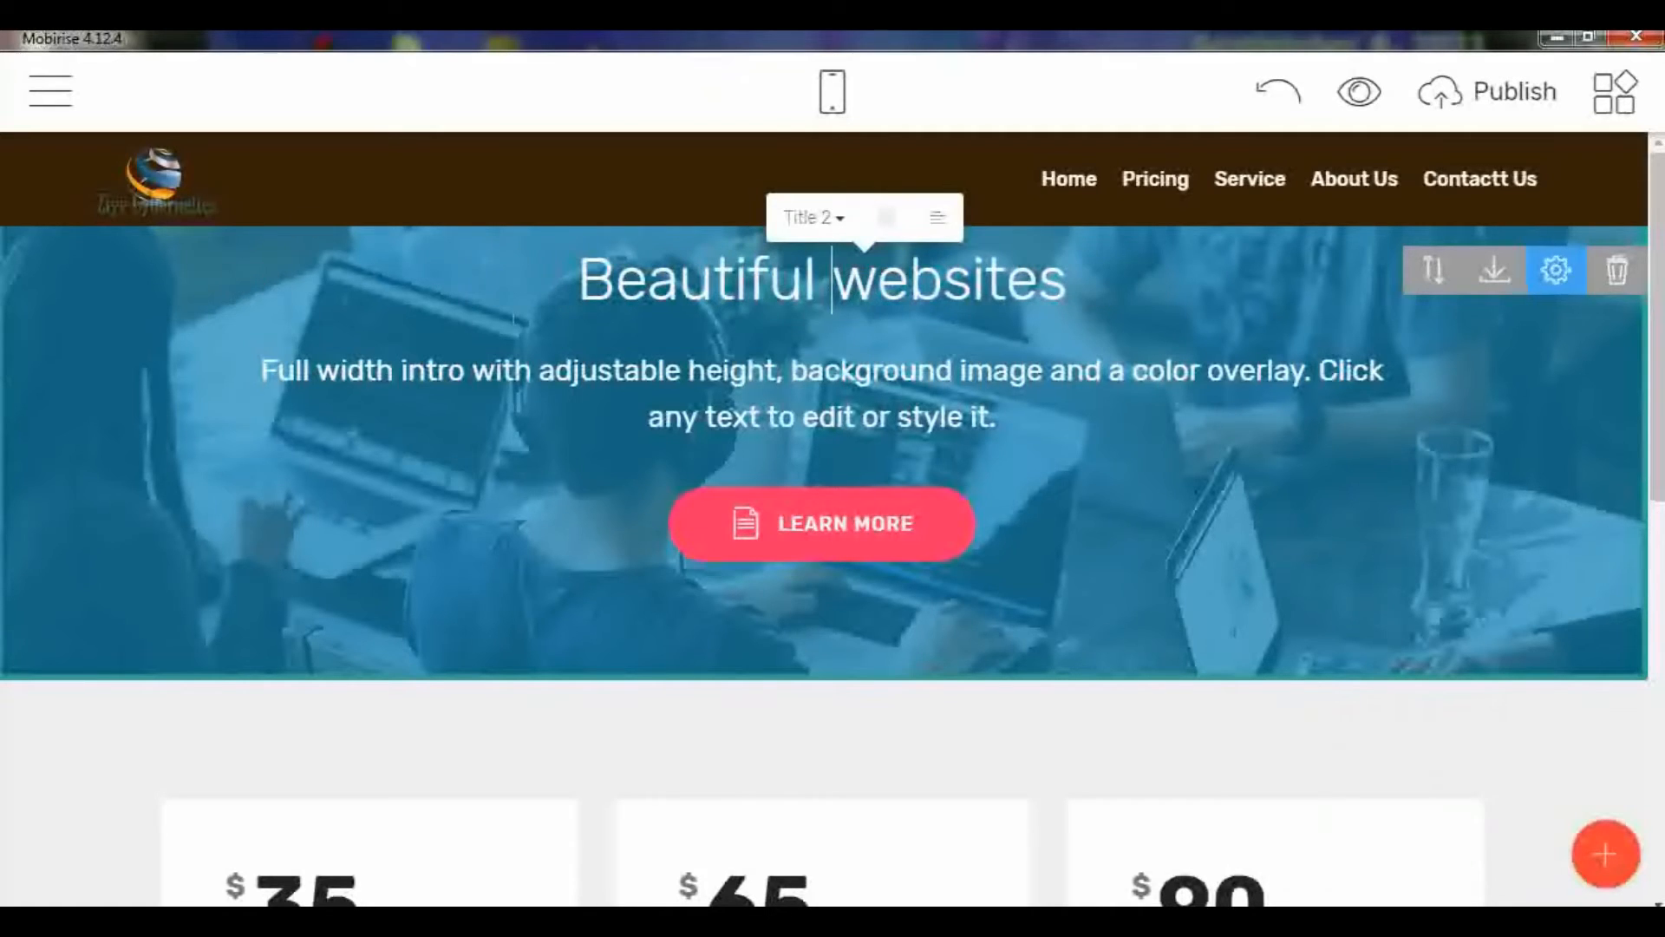
click(581, 288)
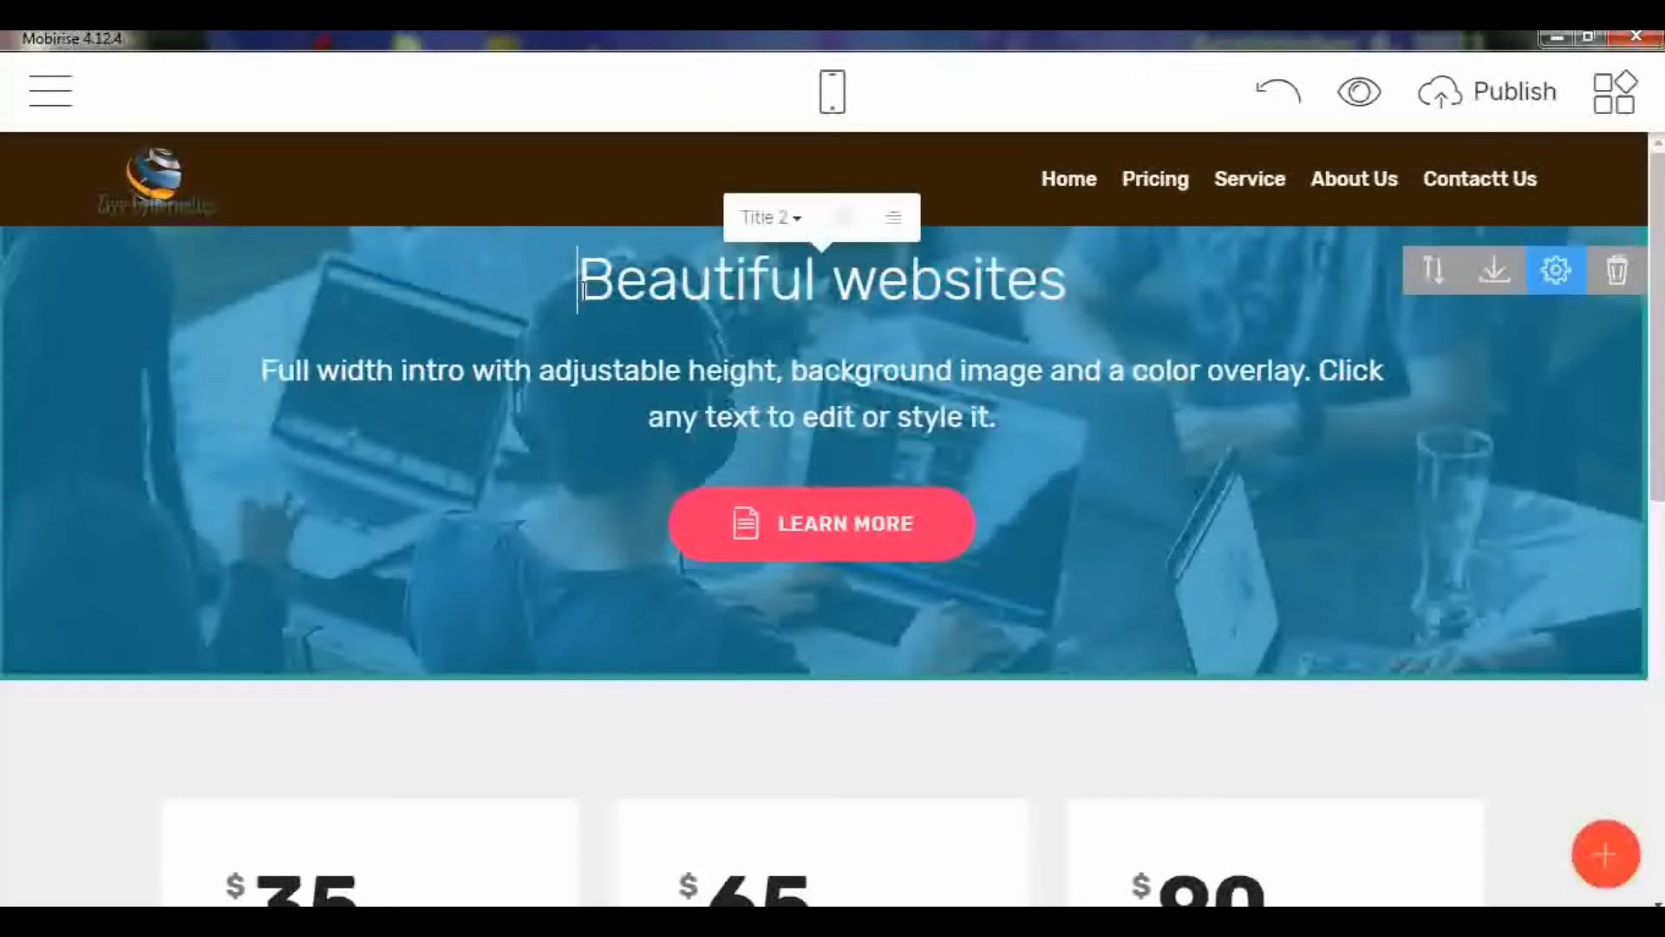
text(Des)
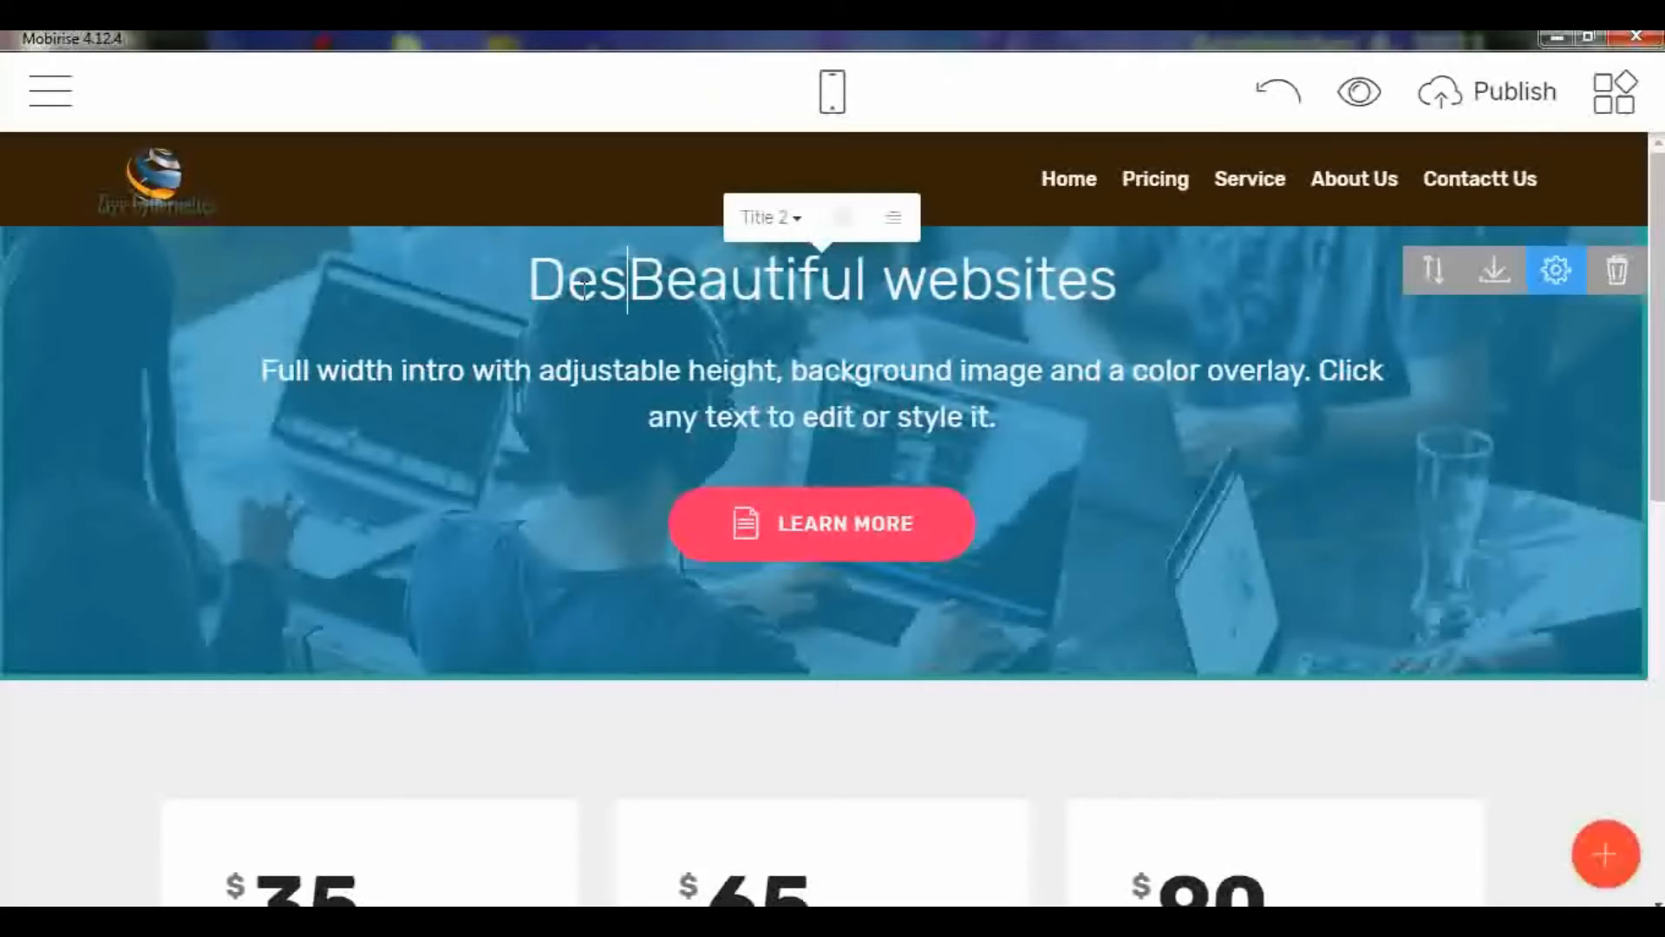
text(ign)
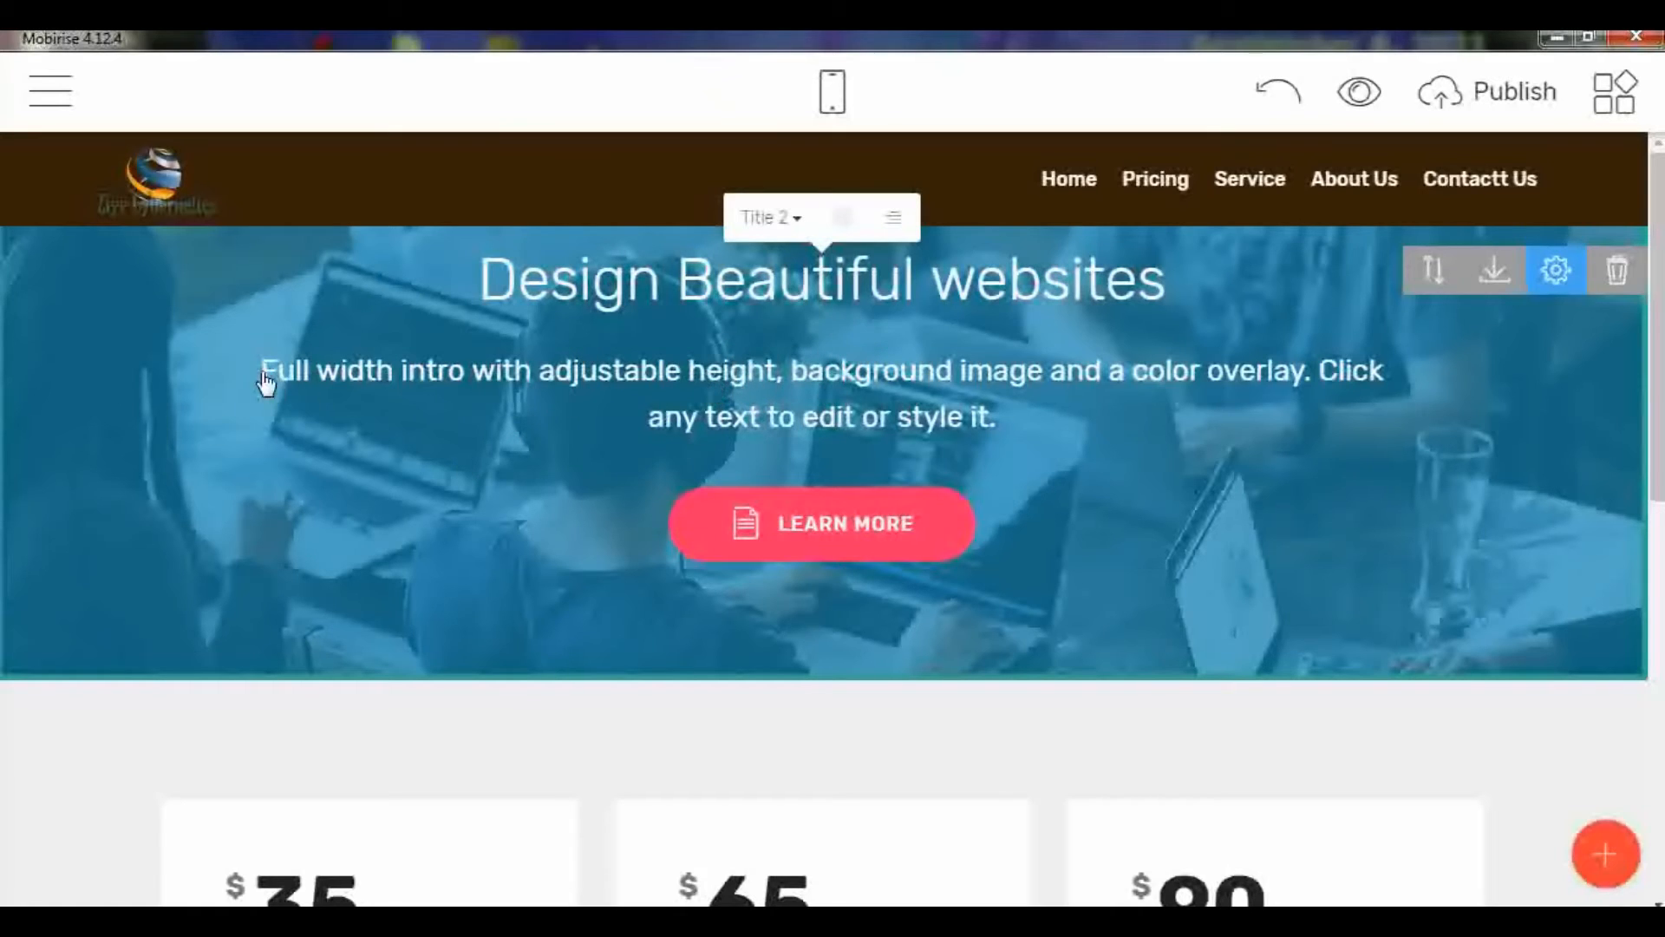
Step: Replace the intro header's description paragraph with "Our service are professionally done and affordable."
drag(260, 381, 999, 425)
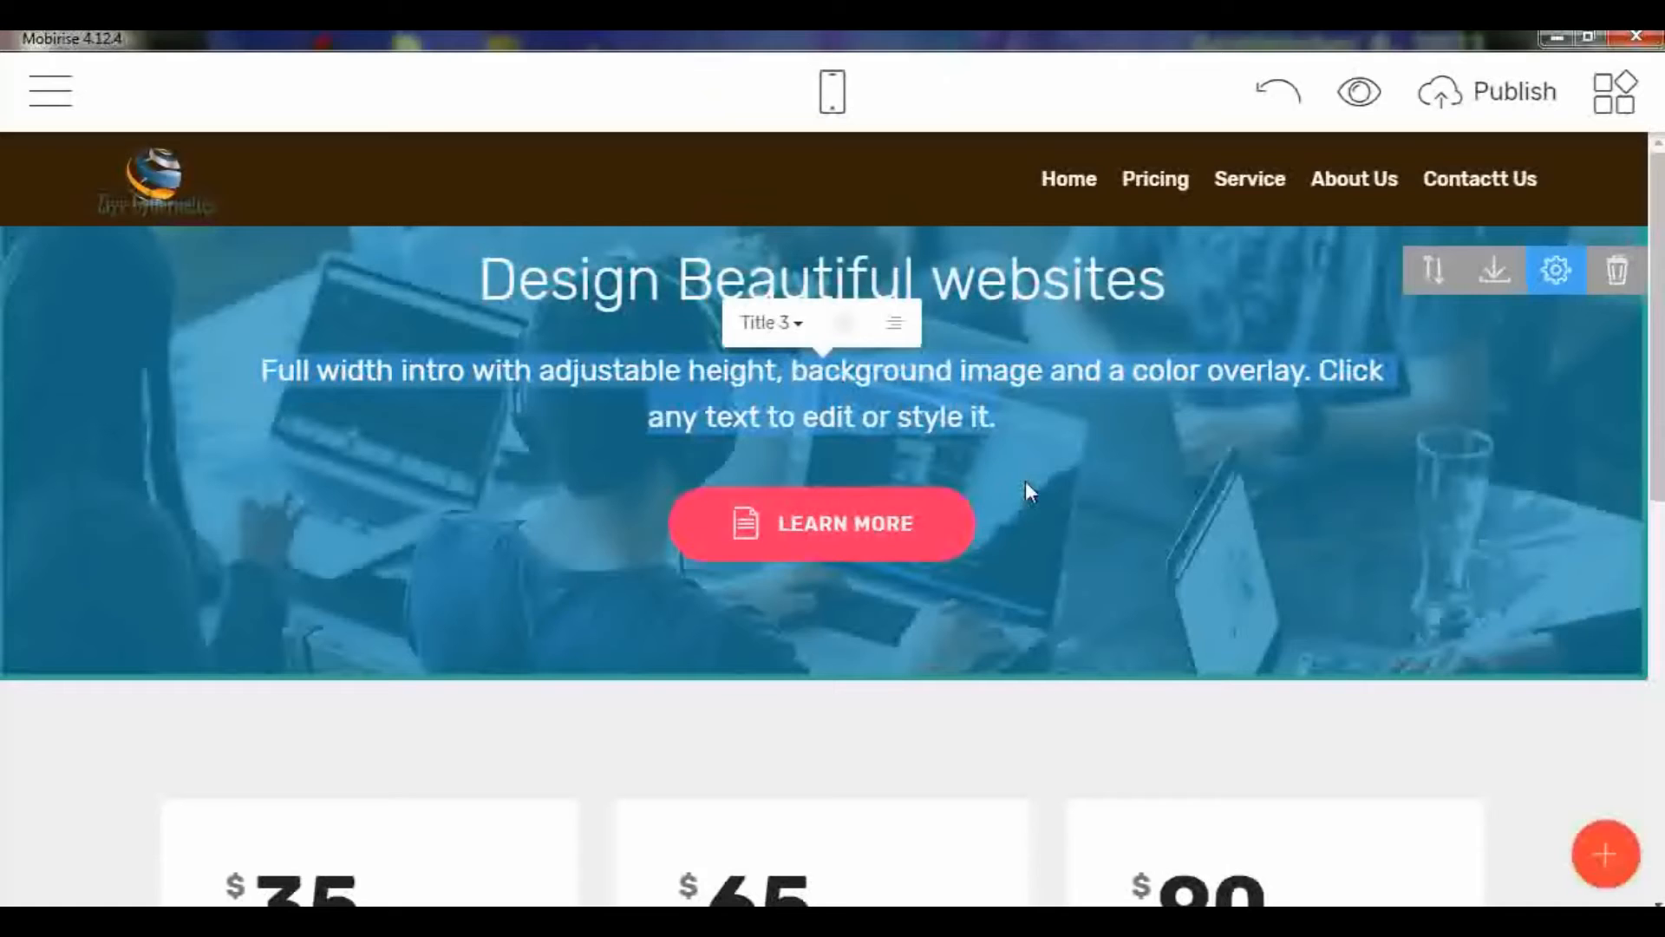
text(0)
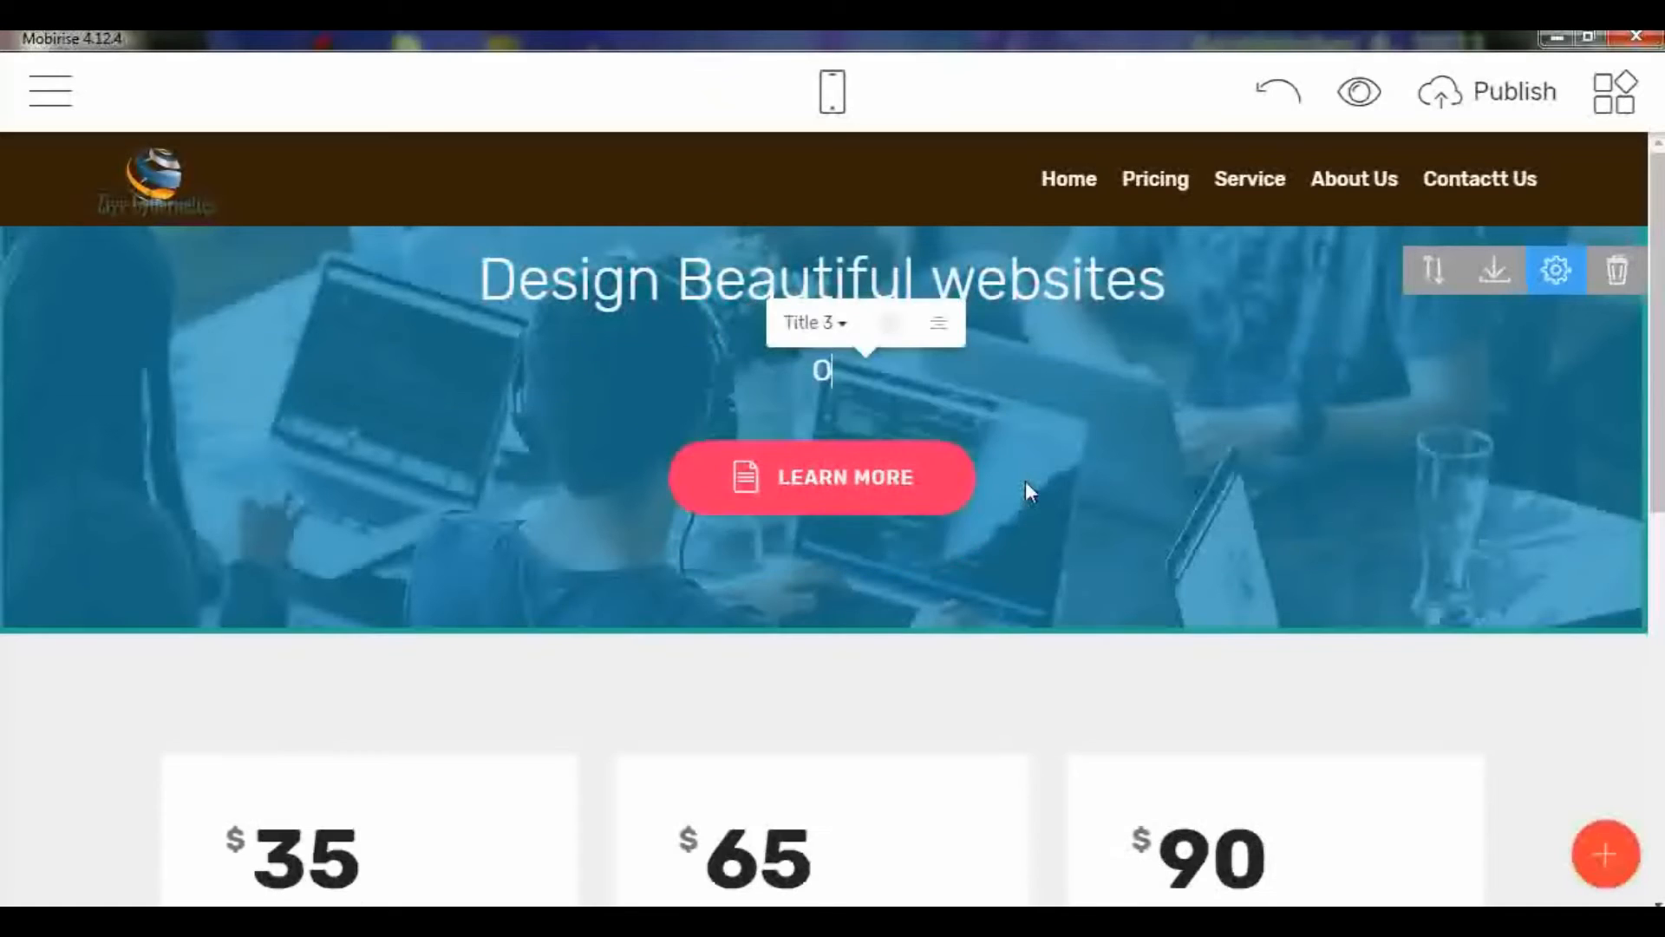
text(ur)
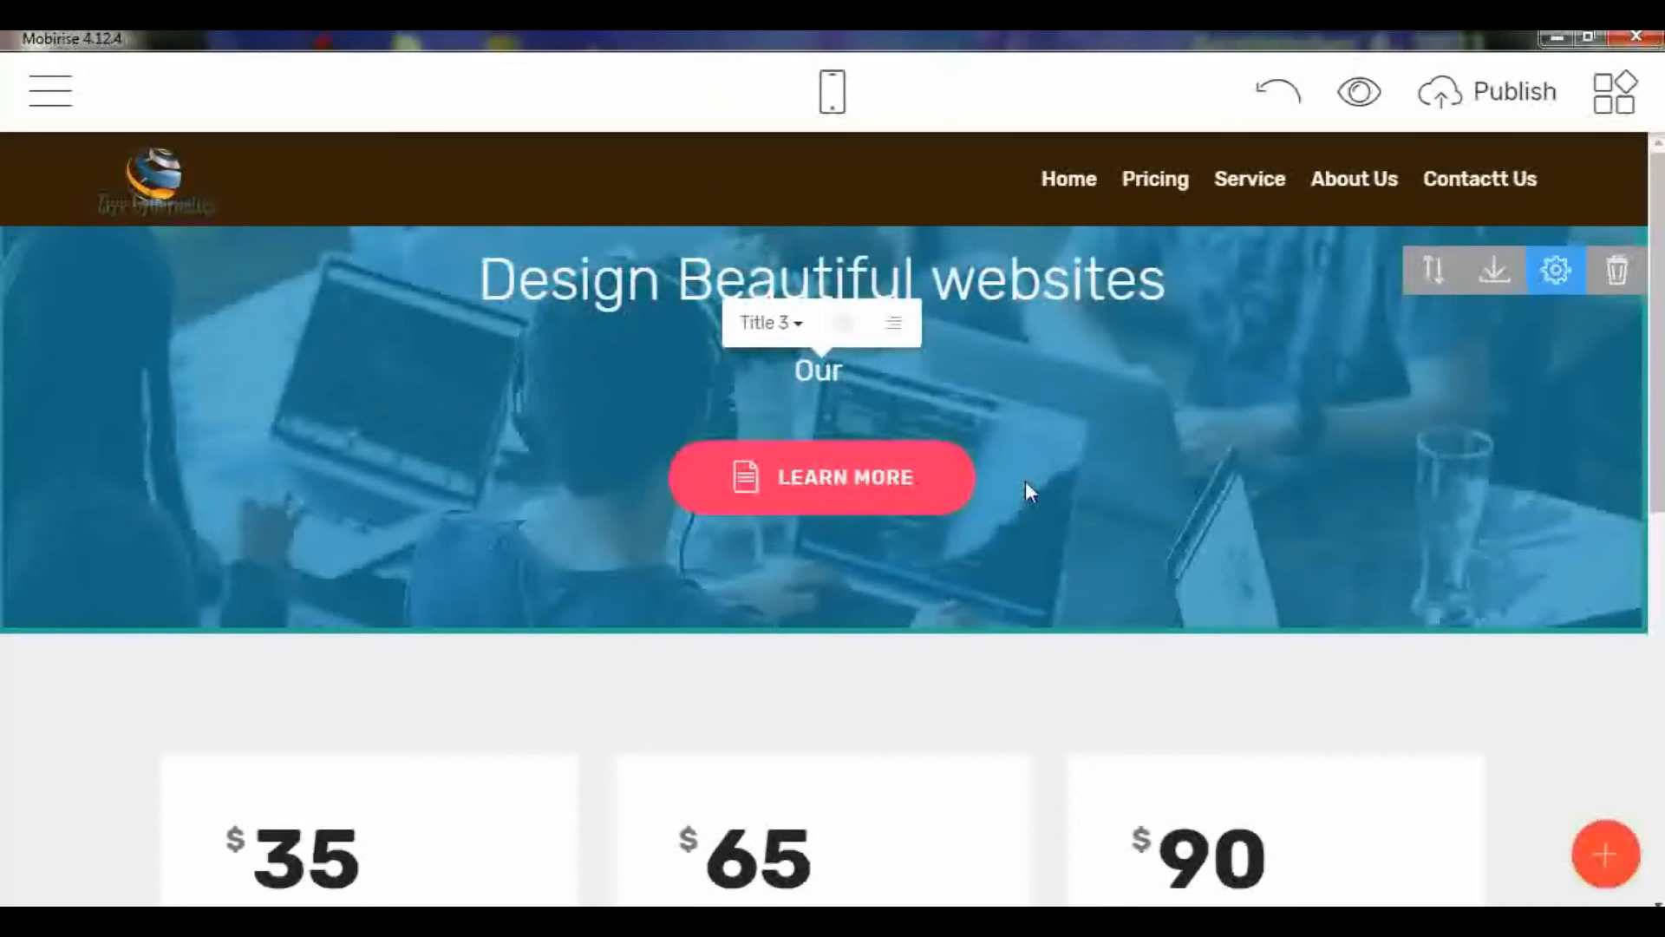
text( serv)
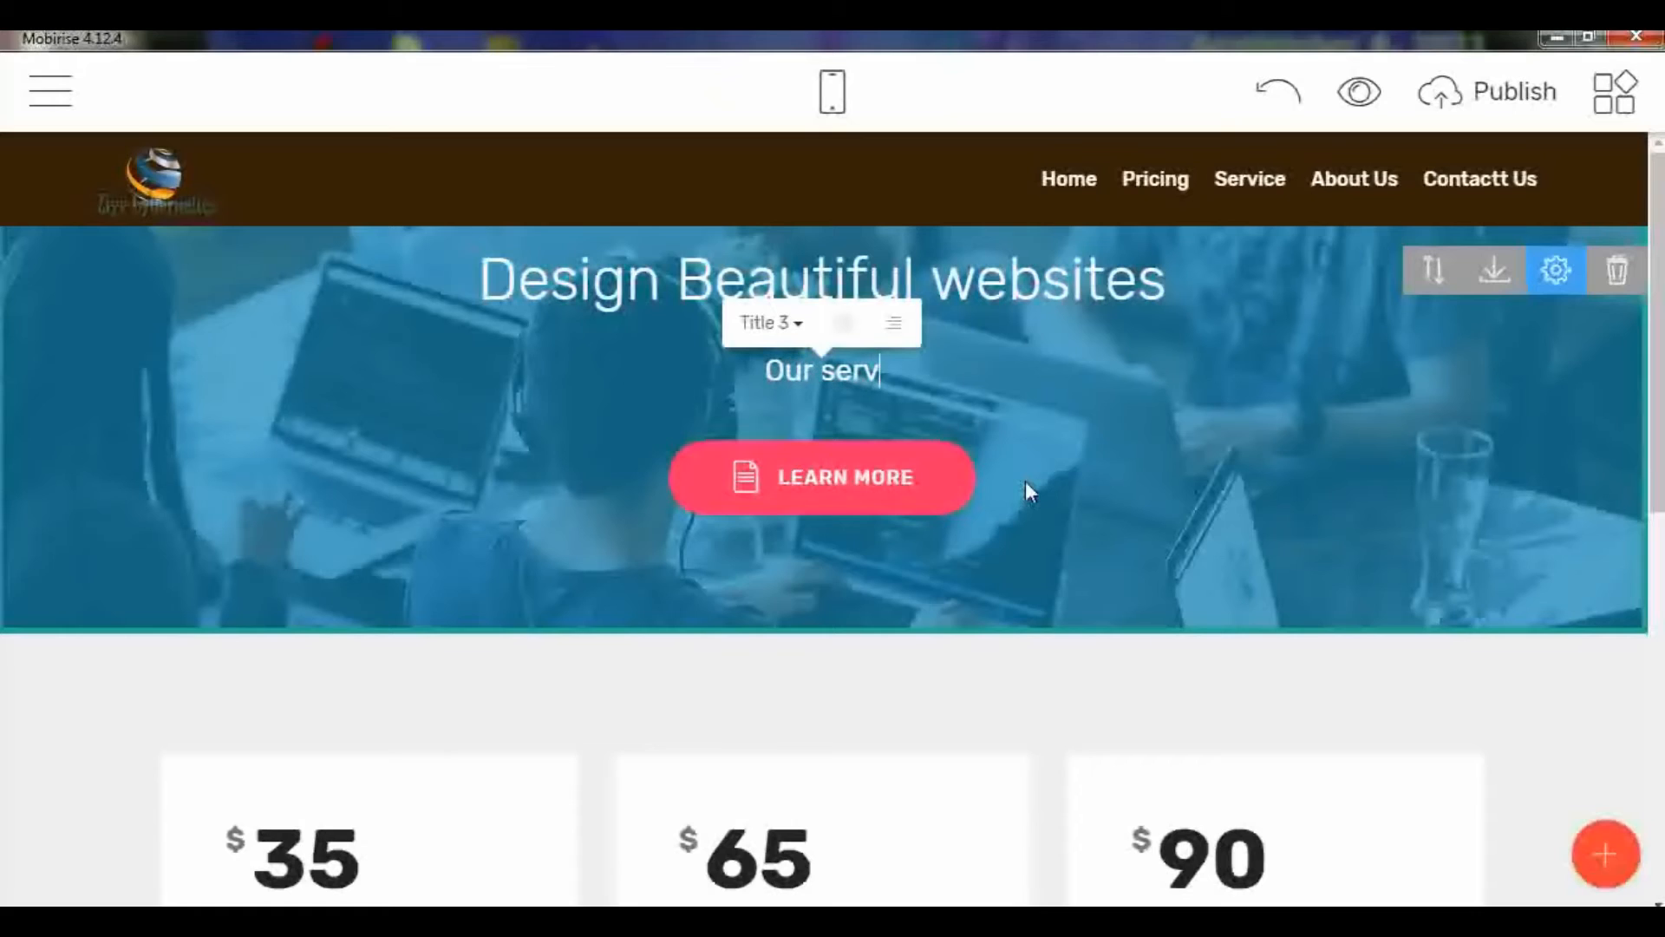
text(ice )
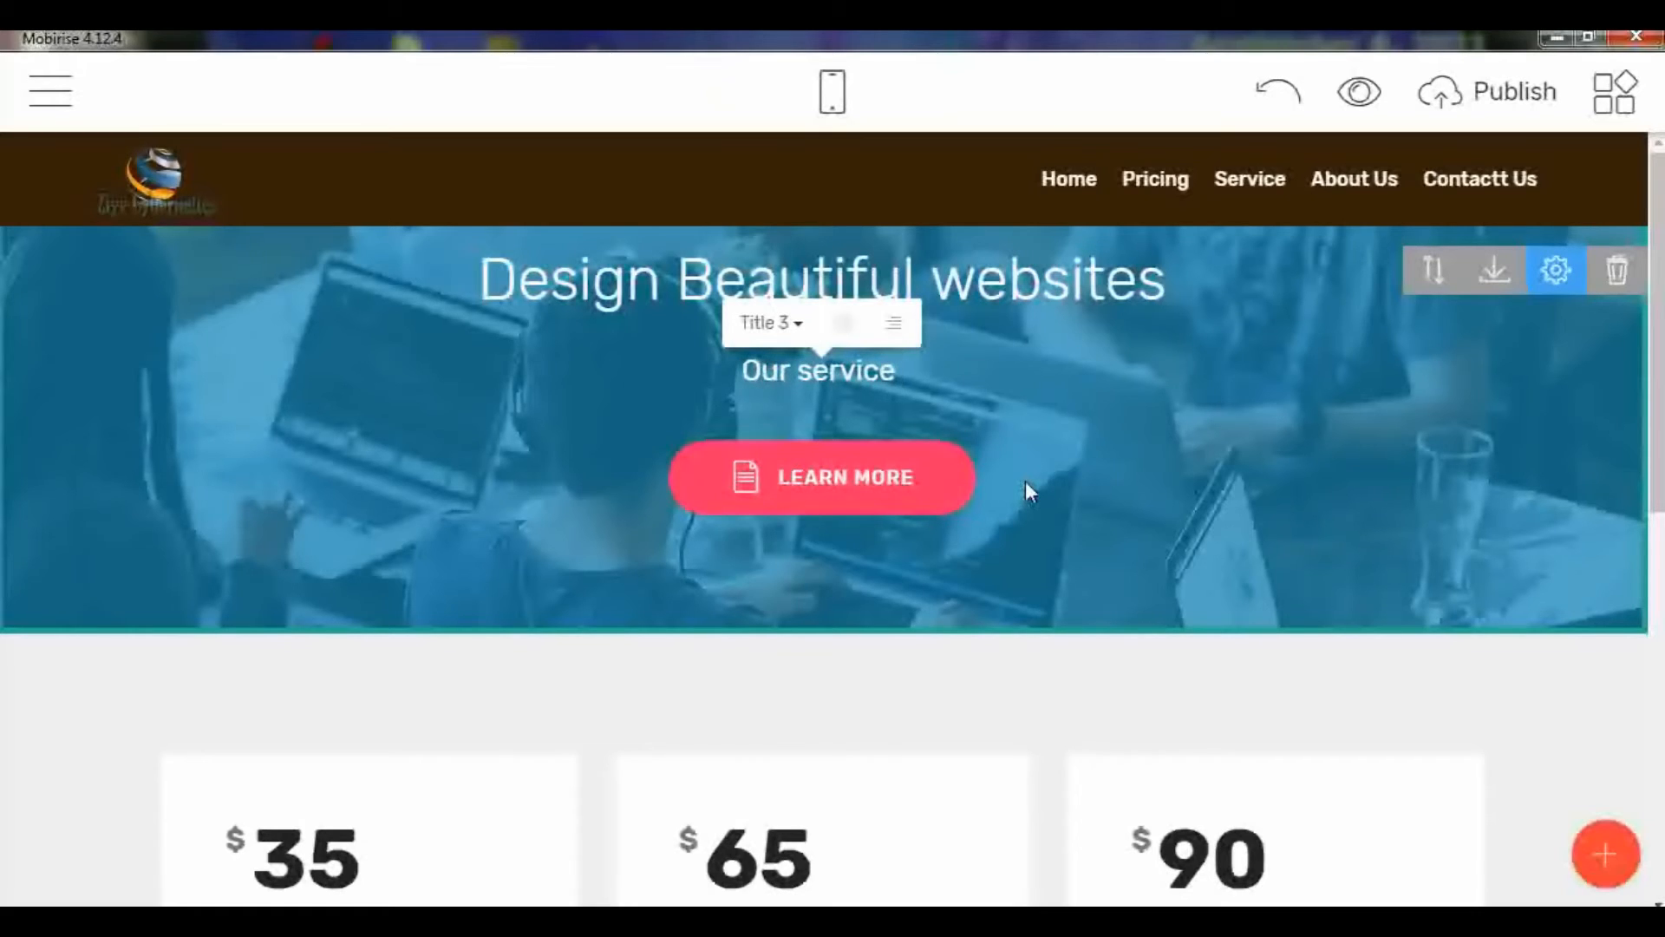
text(are )
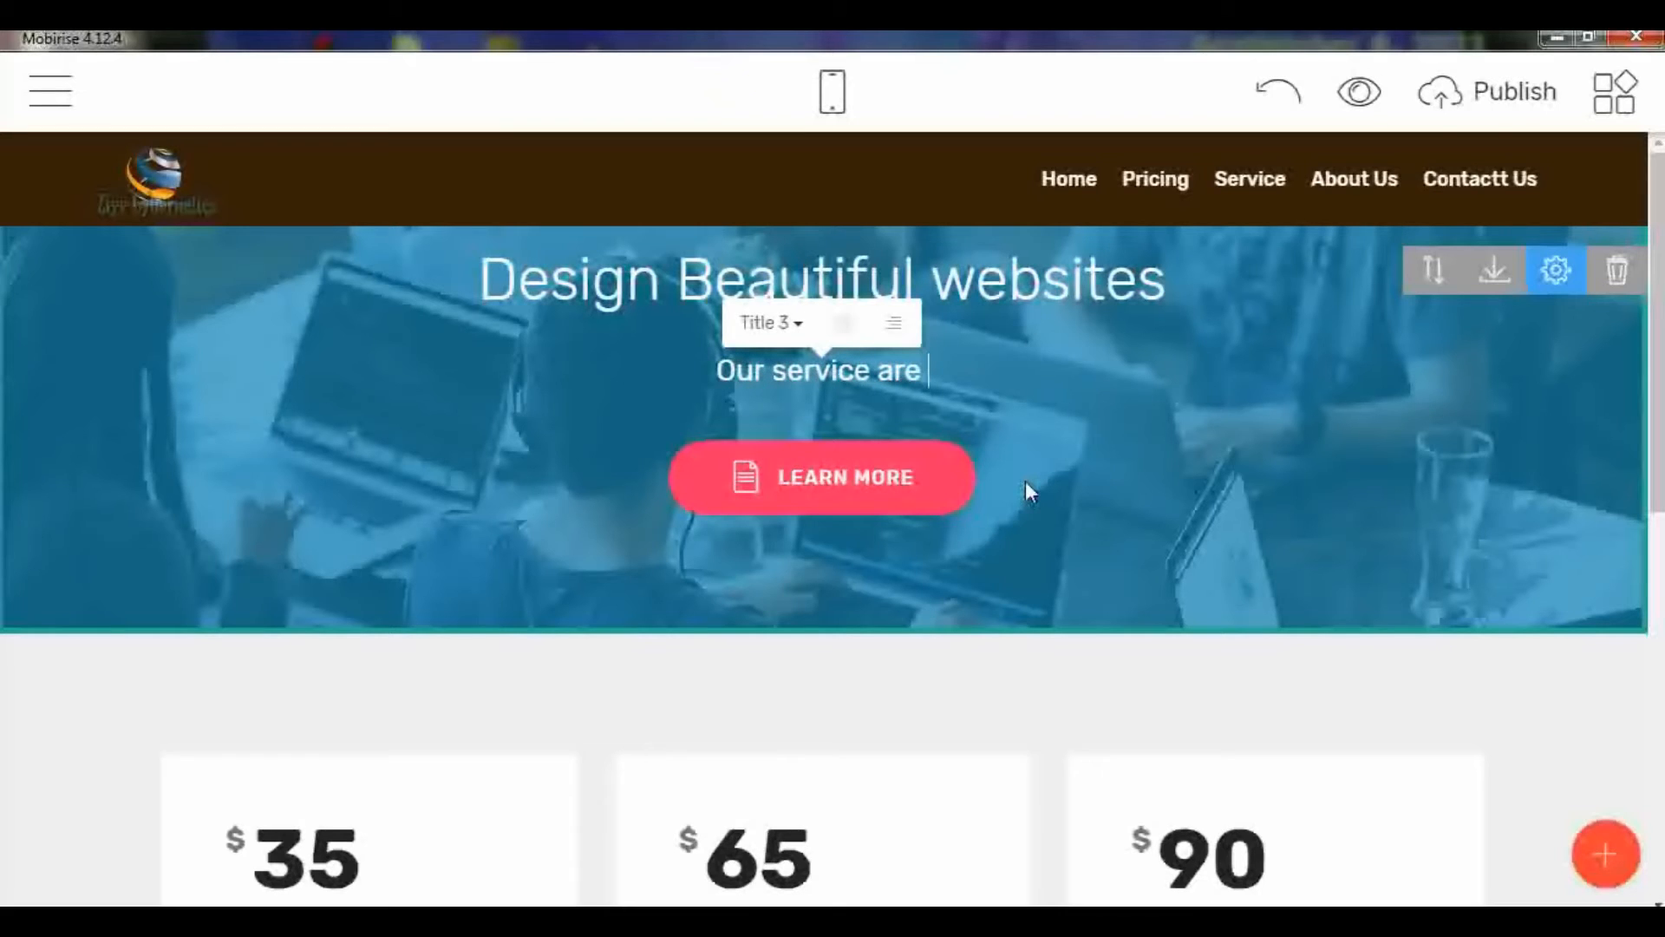
text(prof)
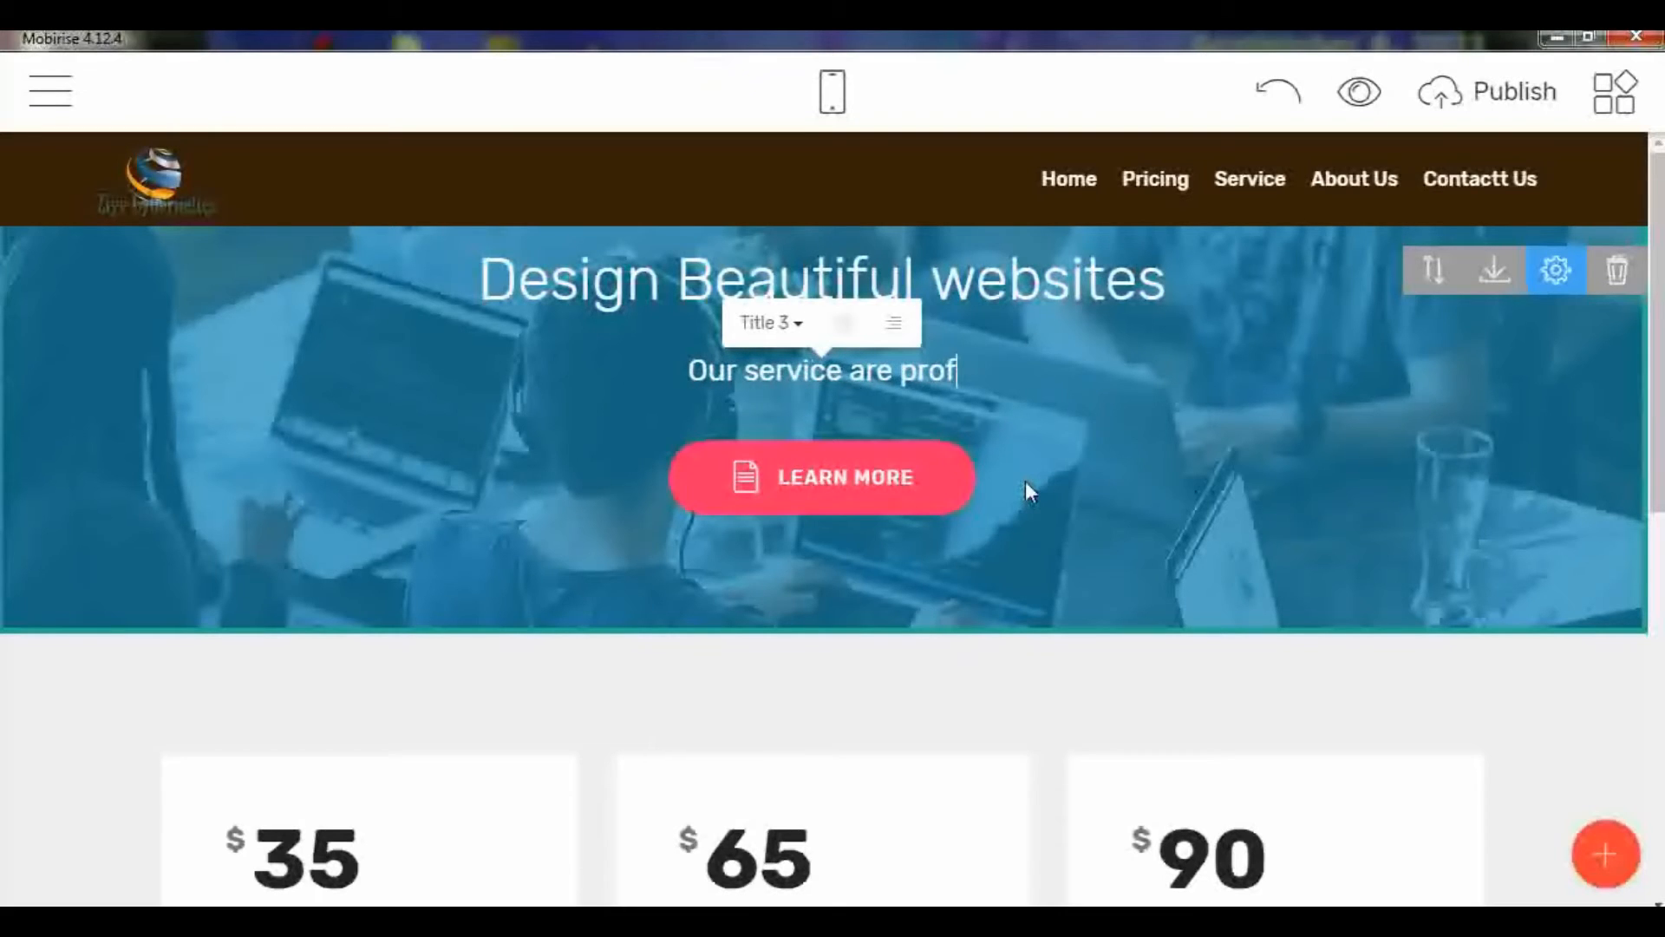
text(ession)
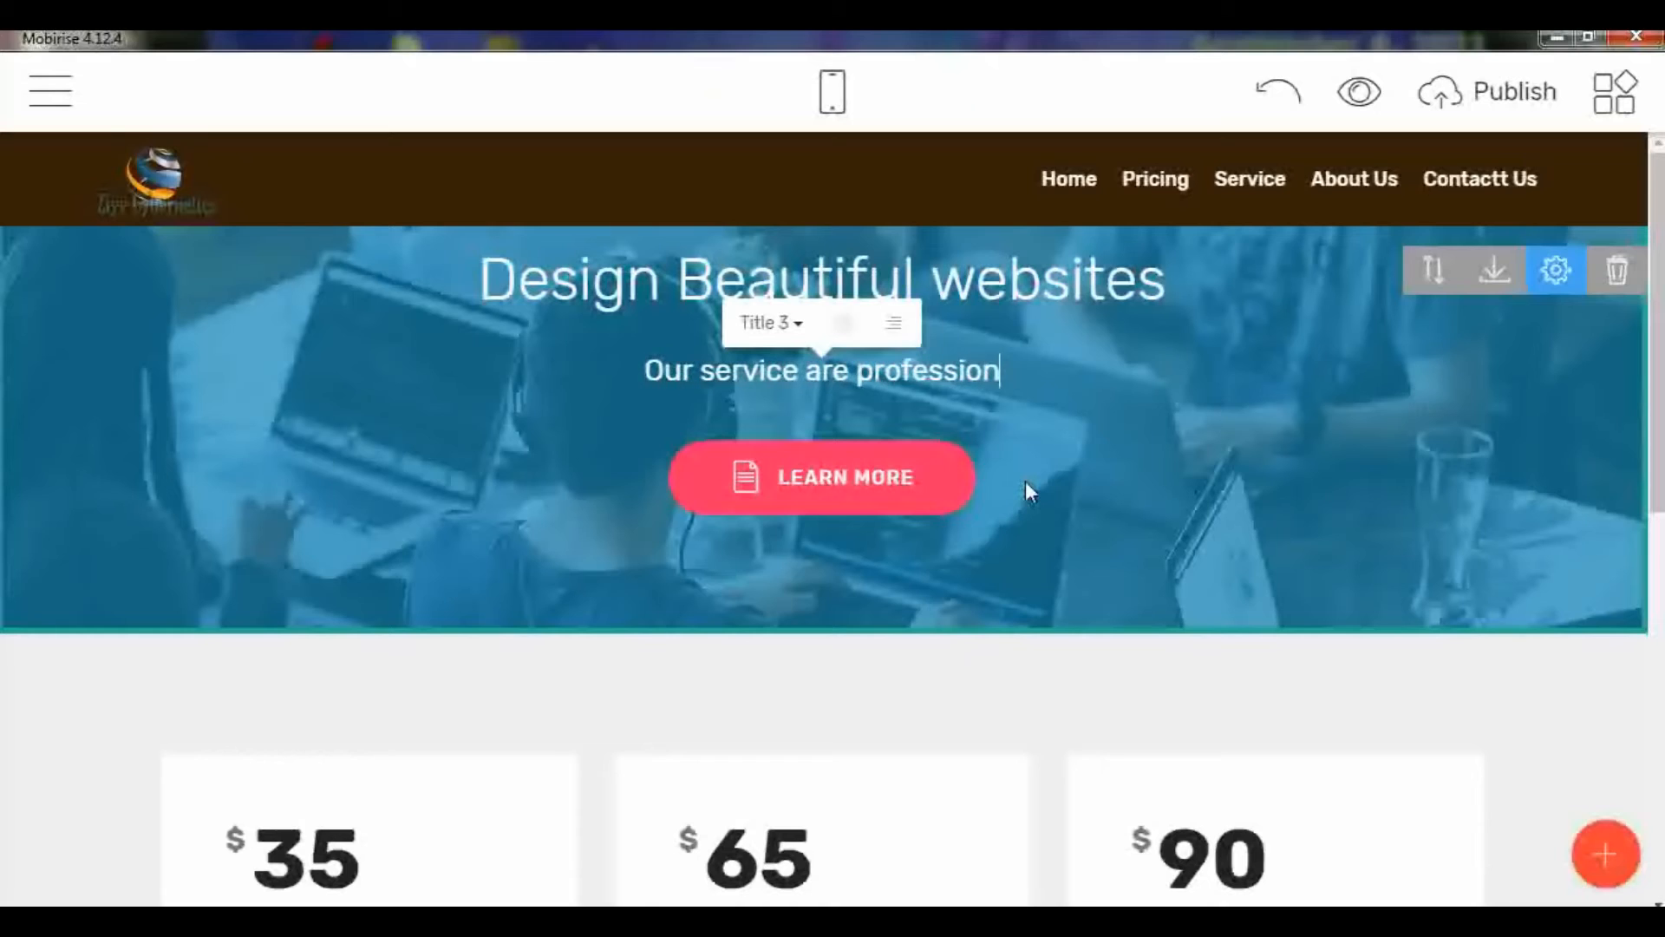
text(ally )
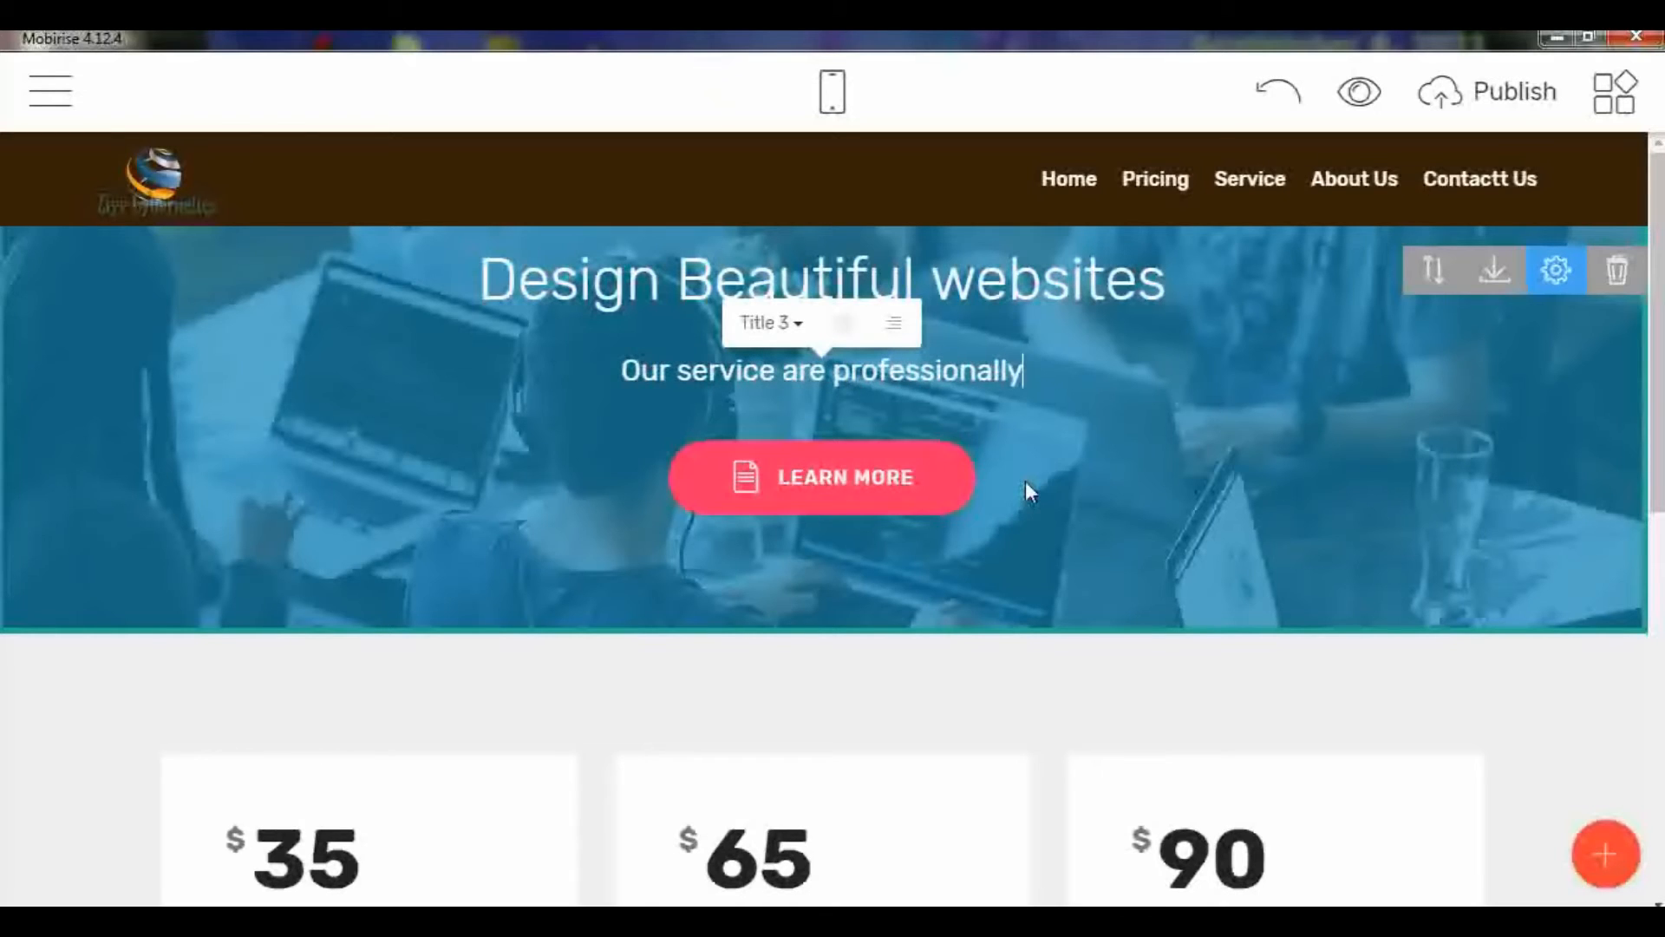
text(d)
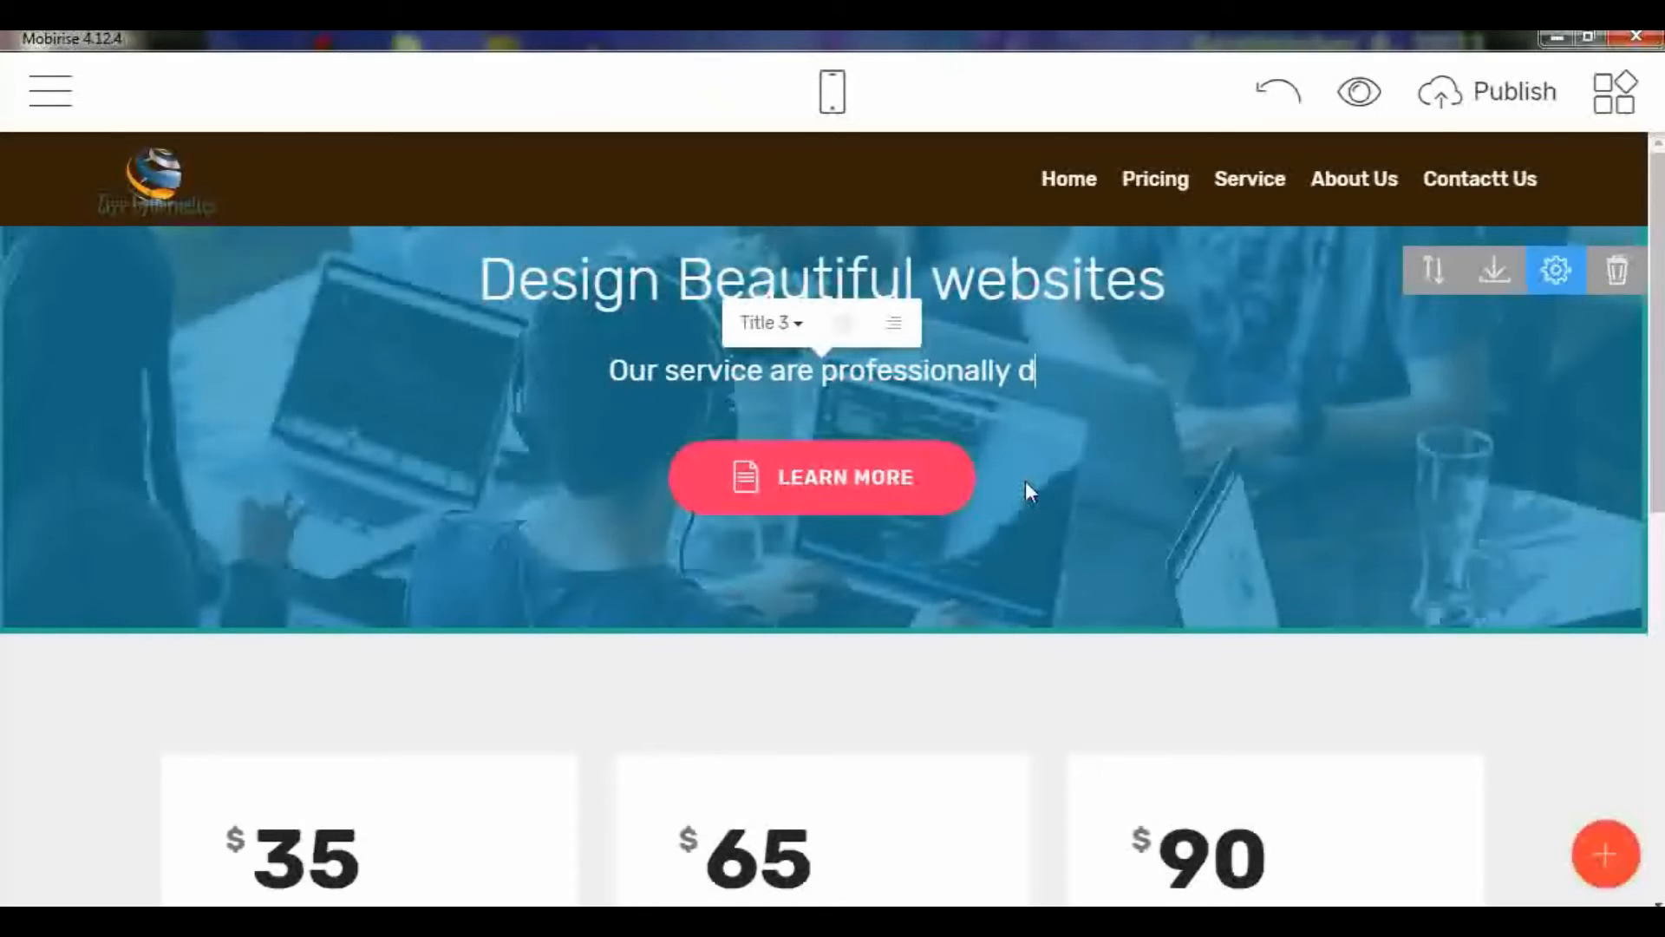
text(one a)
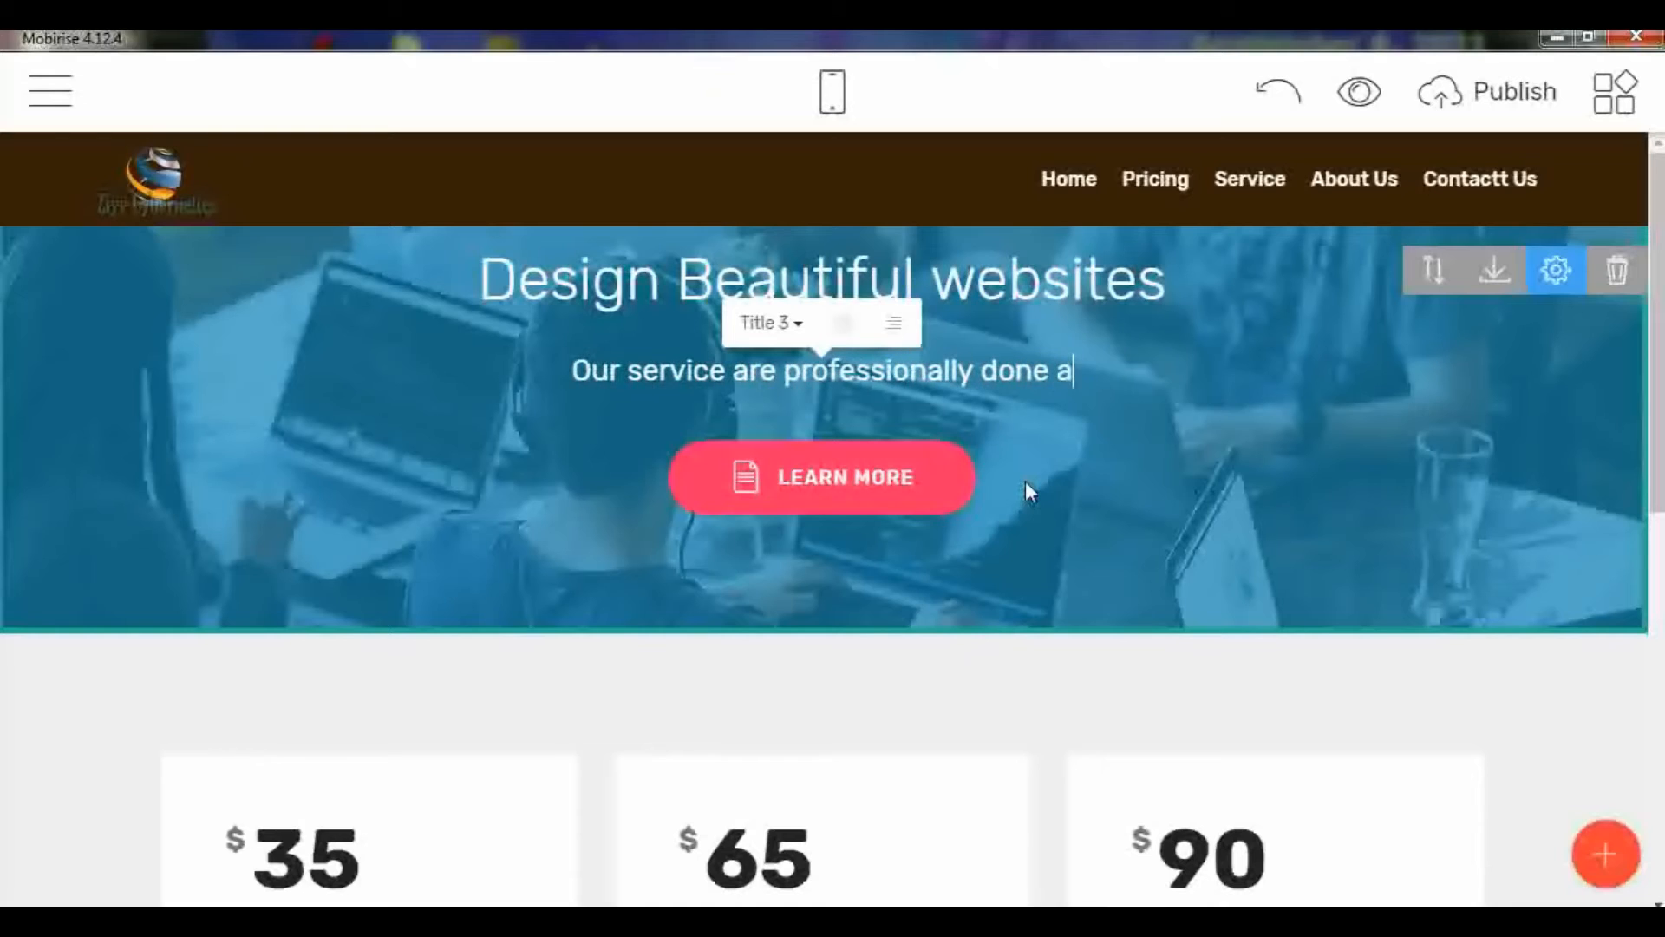
text(nd af)
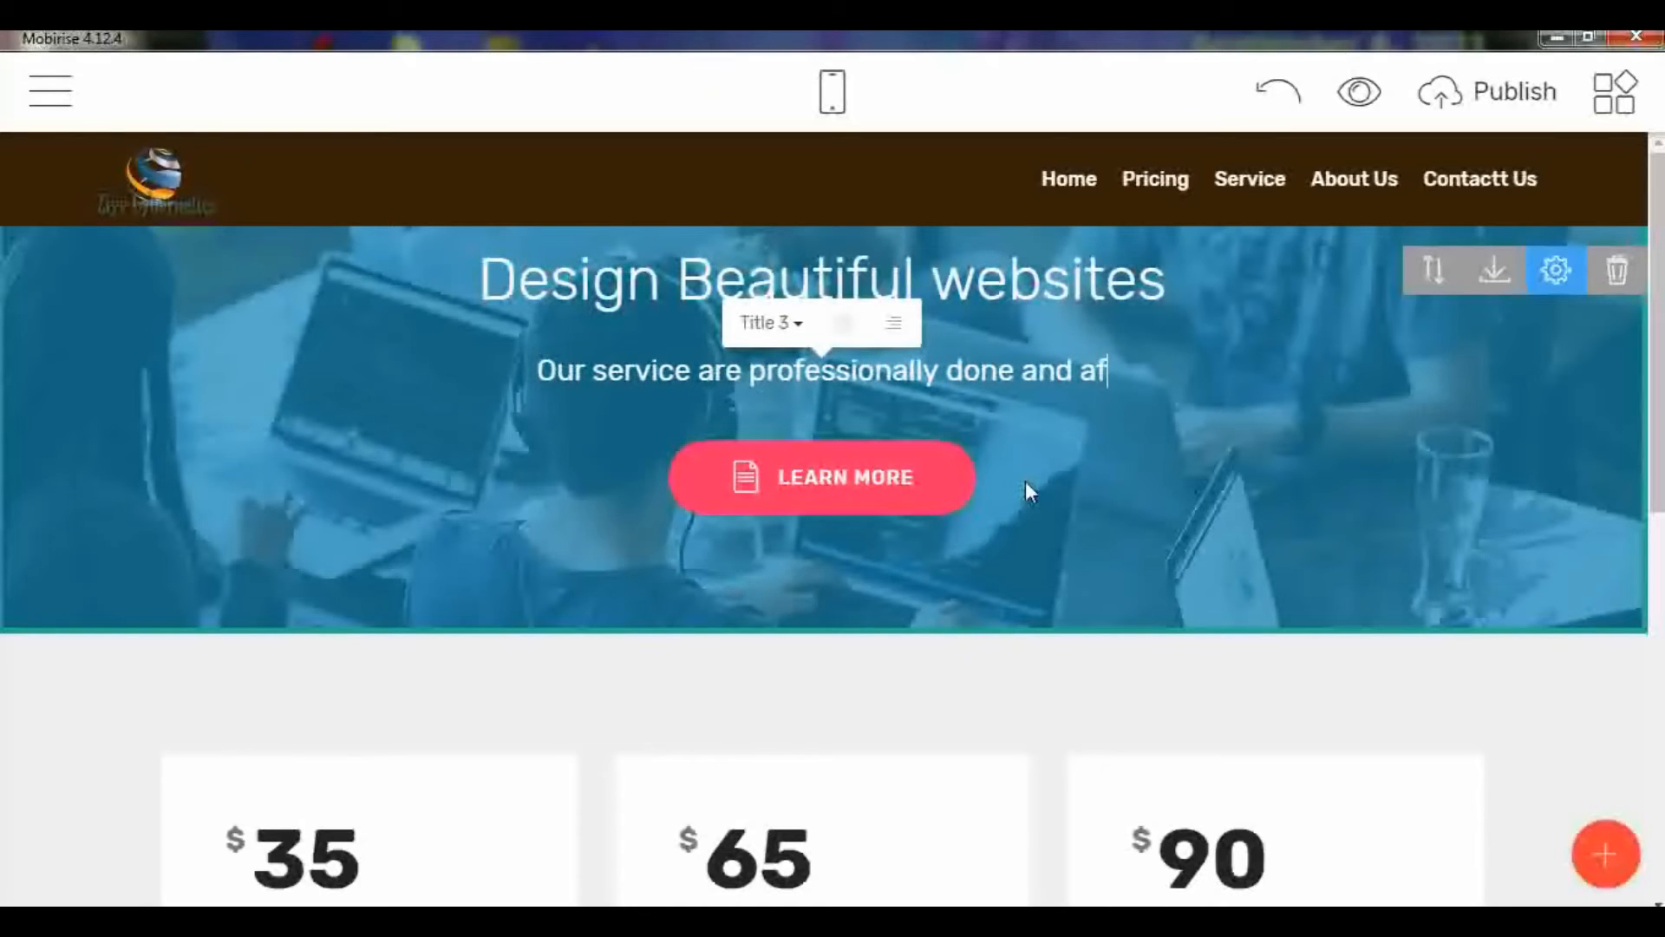
text(forda)
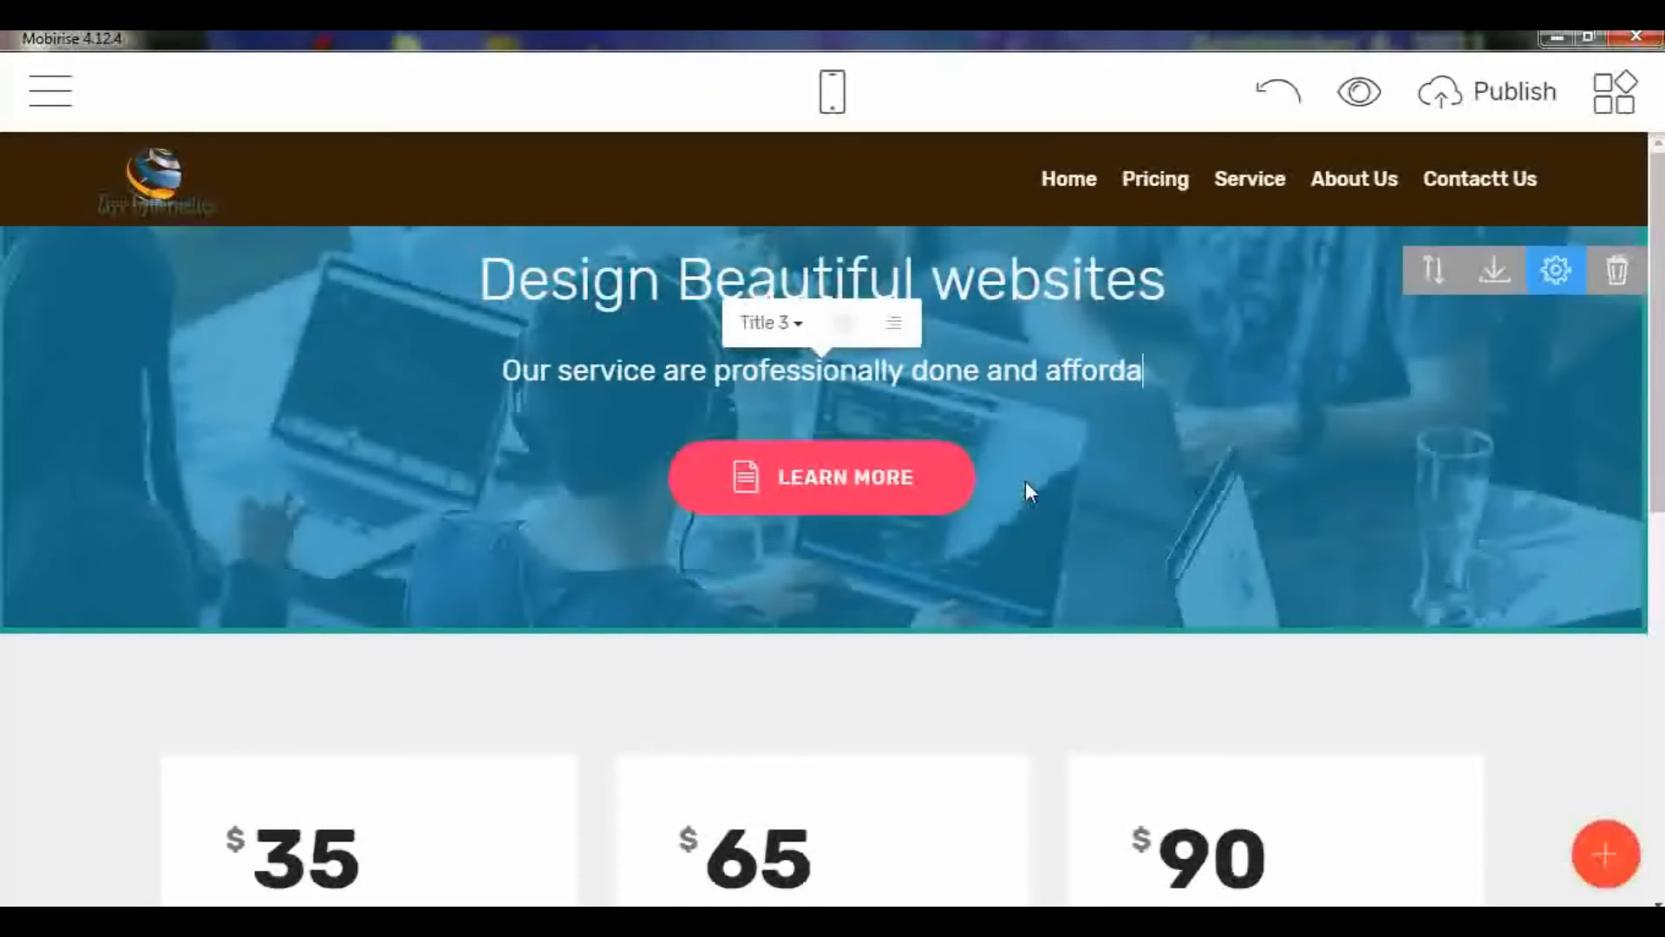
text(ble)
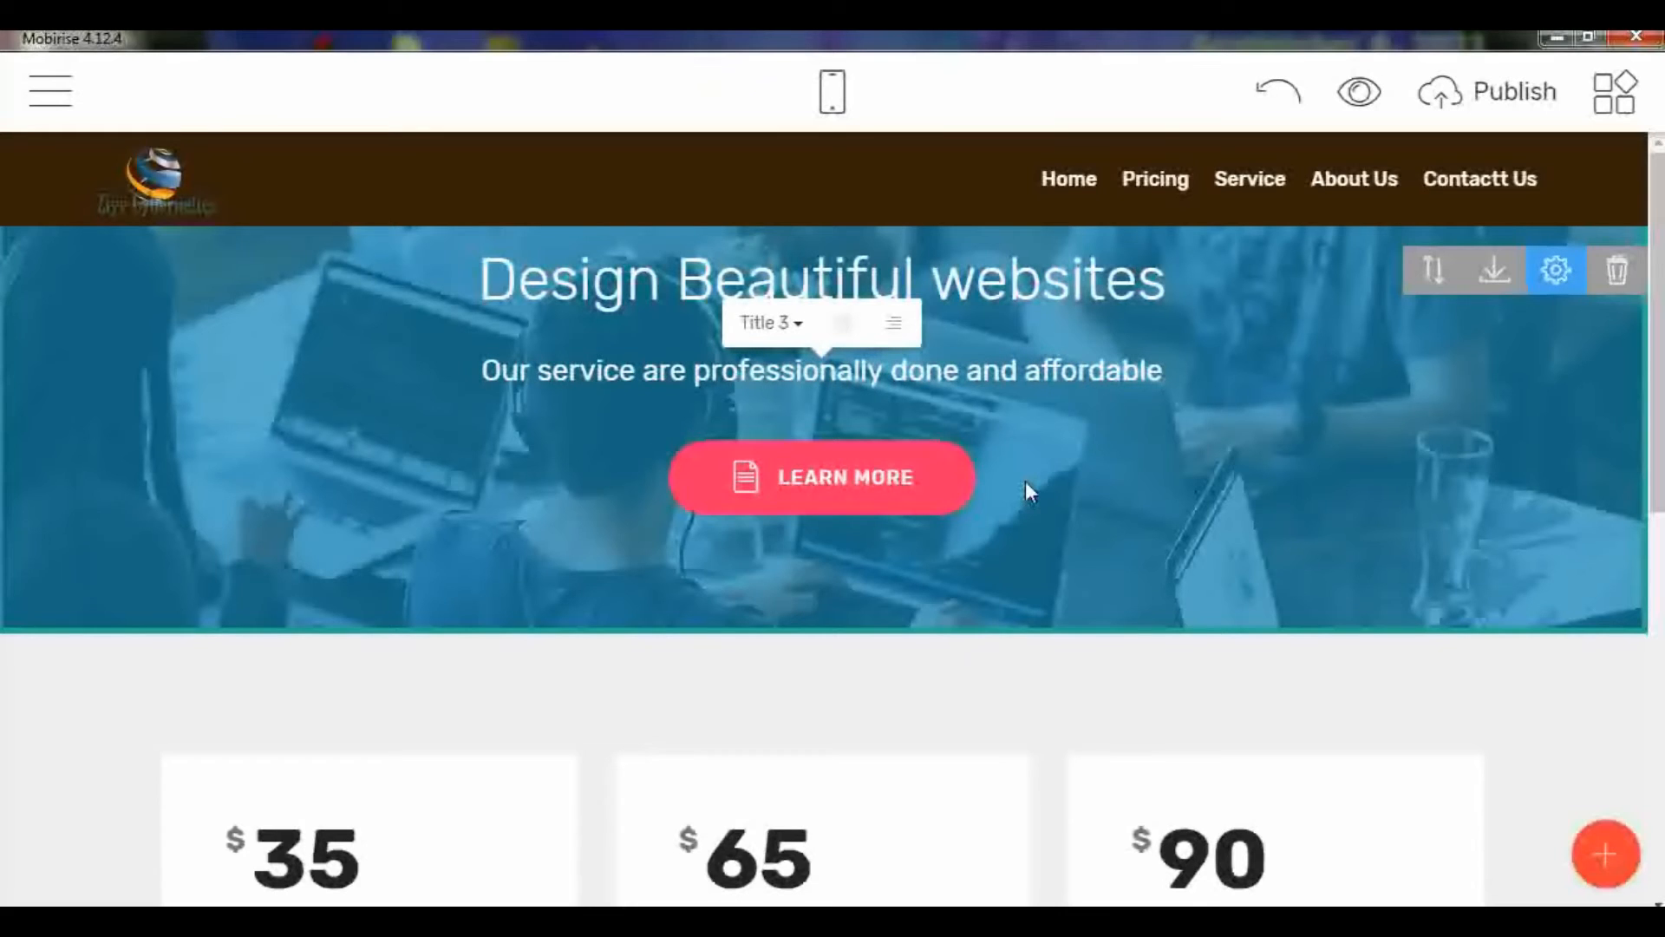
text(.)
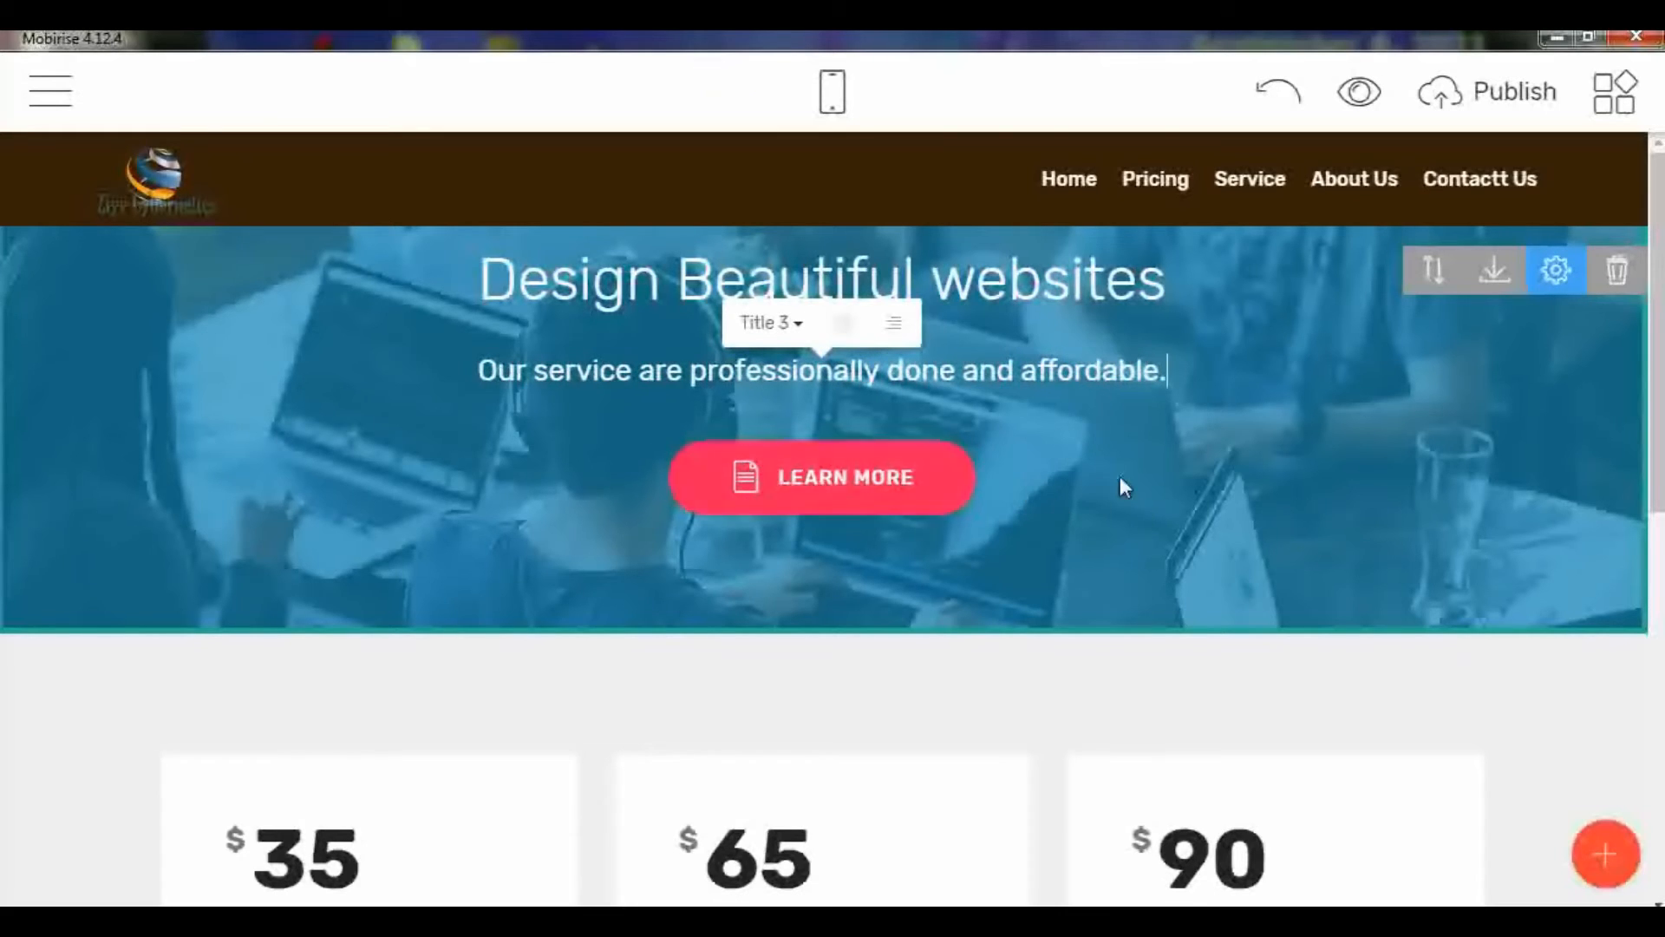
click(902, 480)
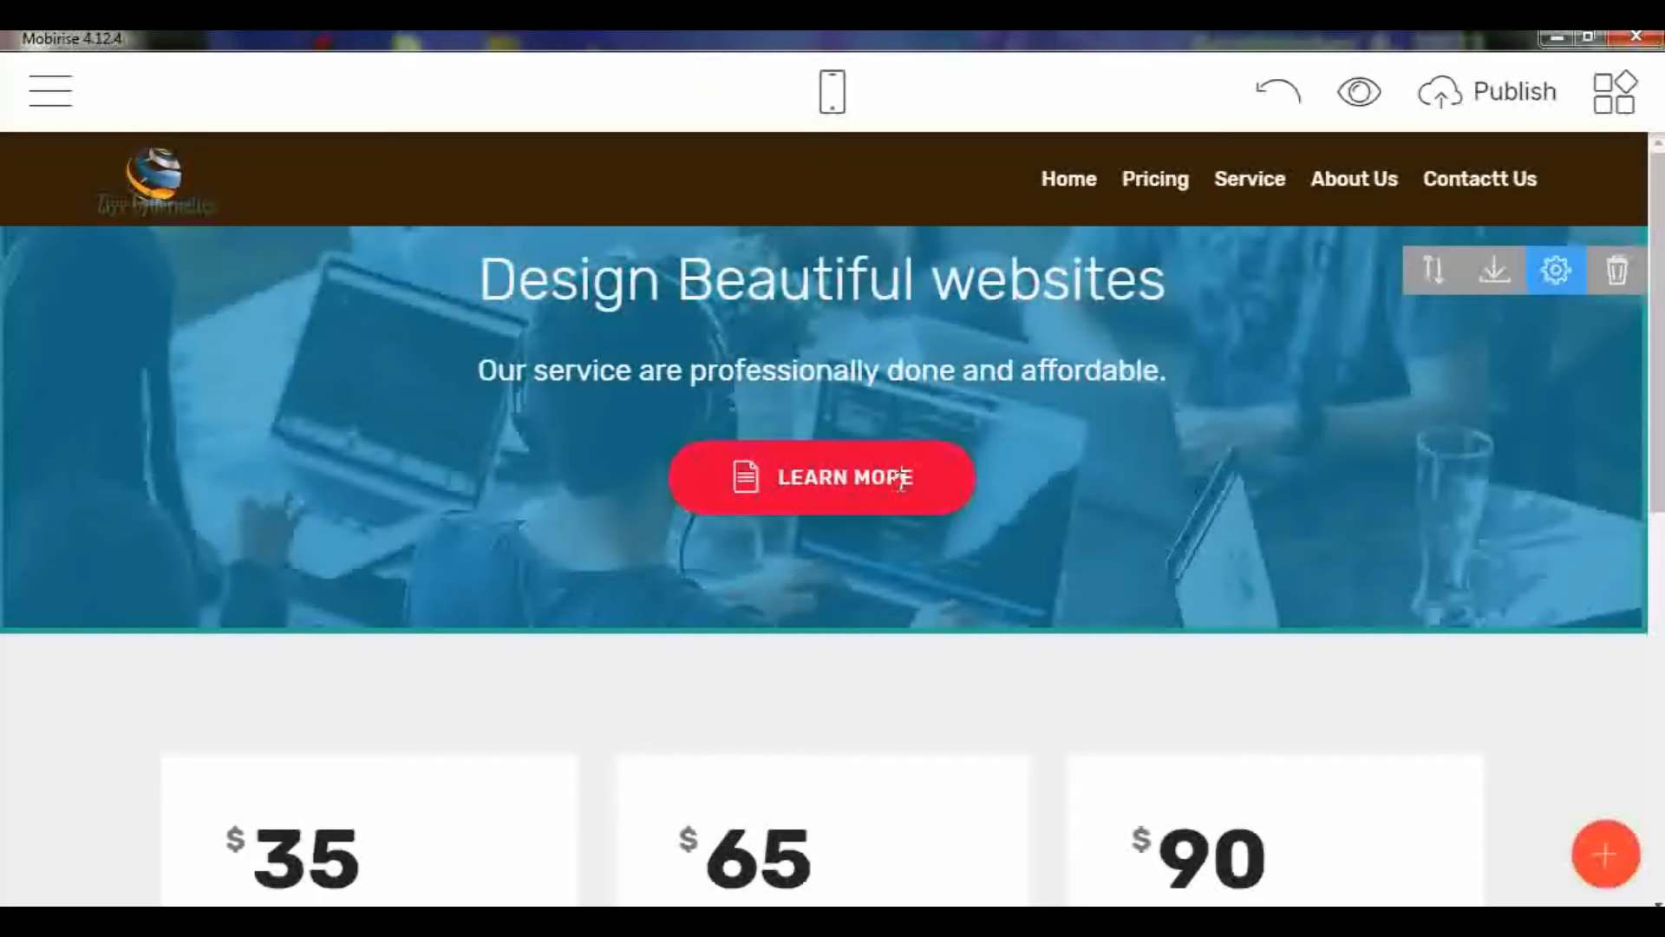
click(1106, 604)
Step: Change the Standard plan's price figure in the pricing table to 20000
mouse_move(1658, 438)
mouse_down()
mouse_move(1658, 474)
mouse_move(1659, 438)
mouse_up()
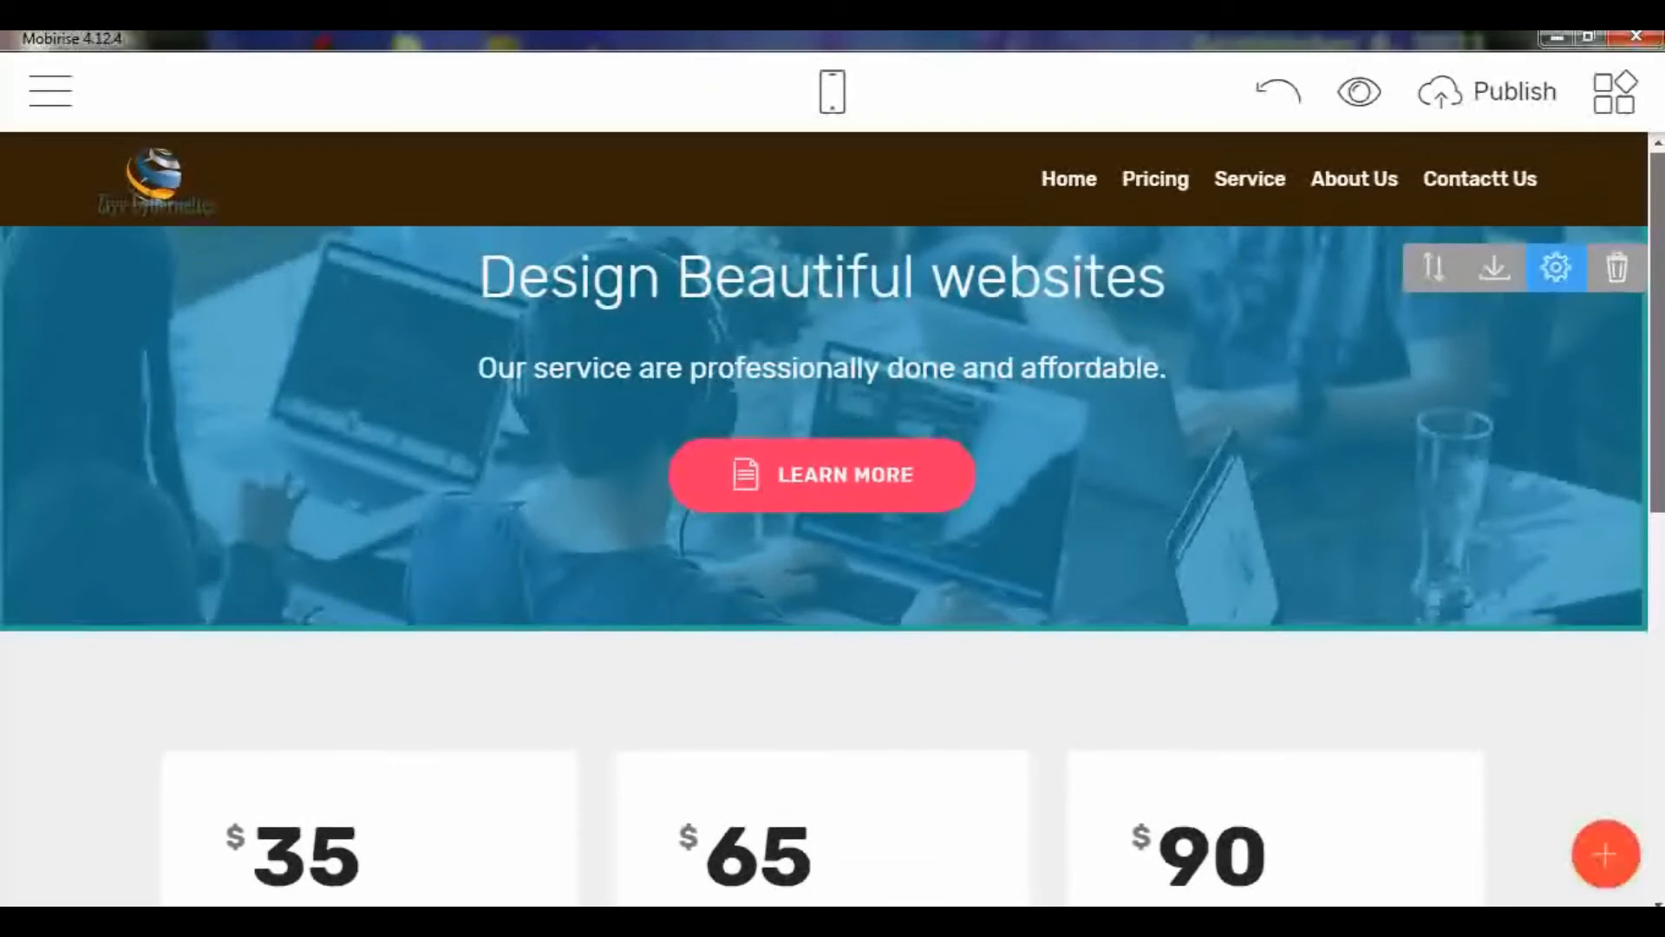
scroll(833, 555, down, 5)
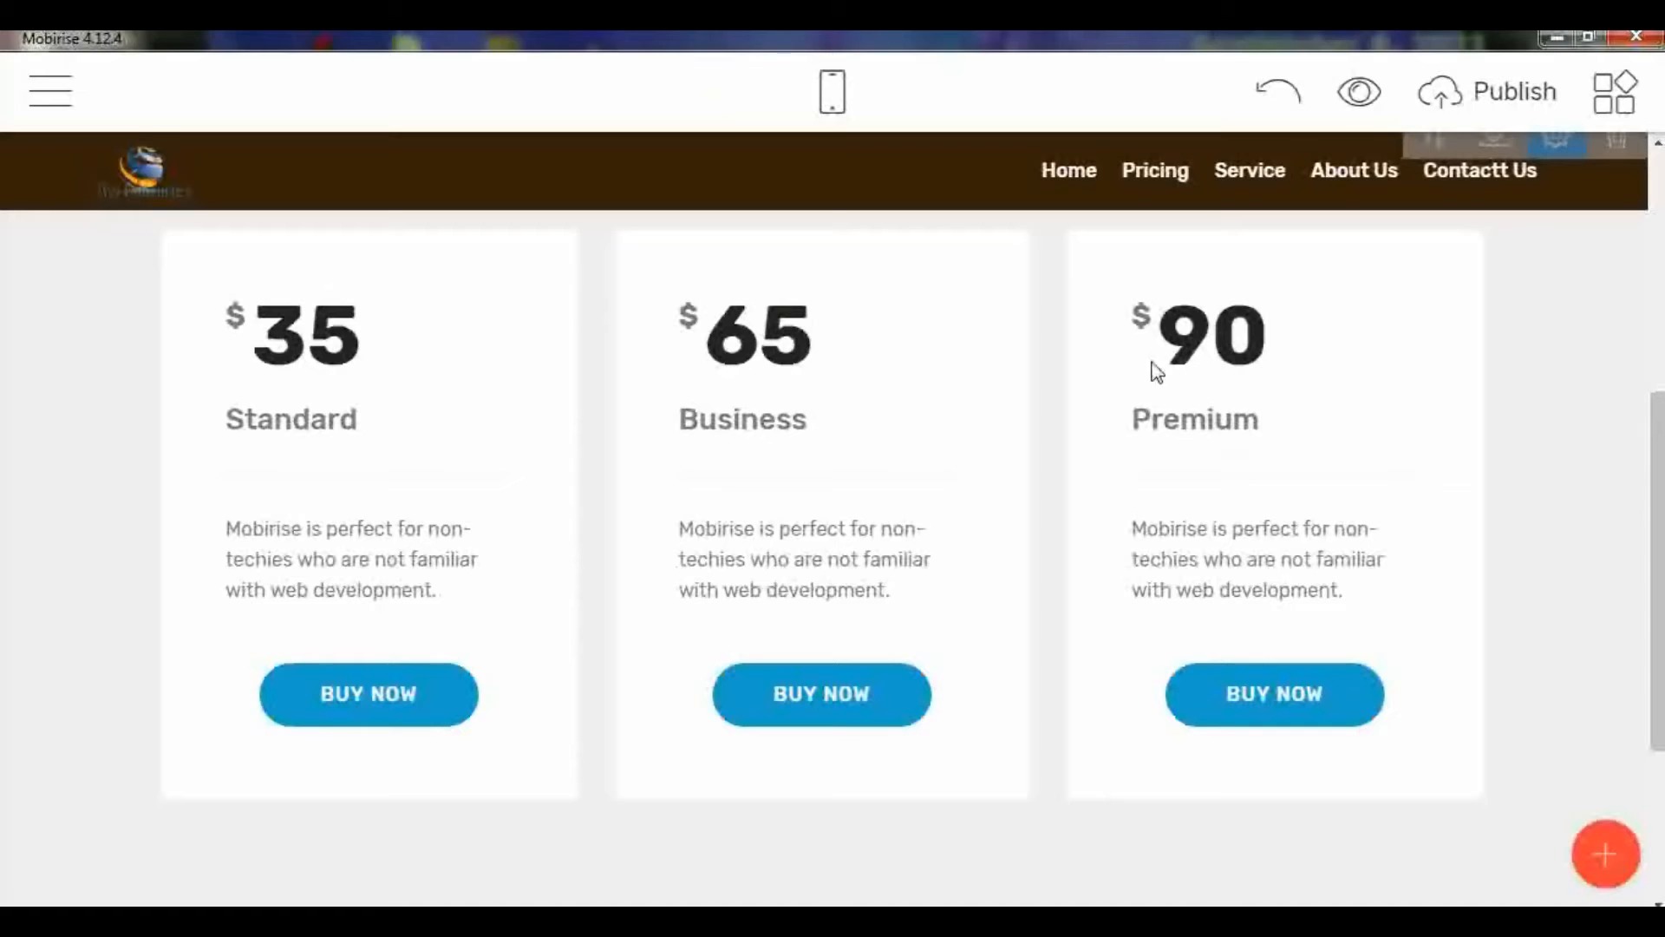
click(360, 335)
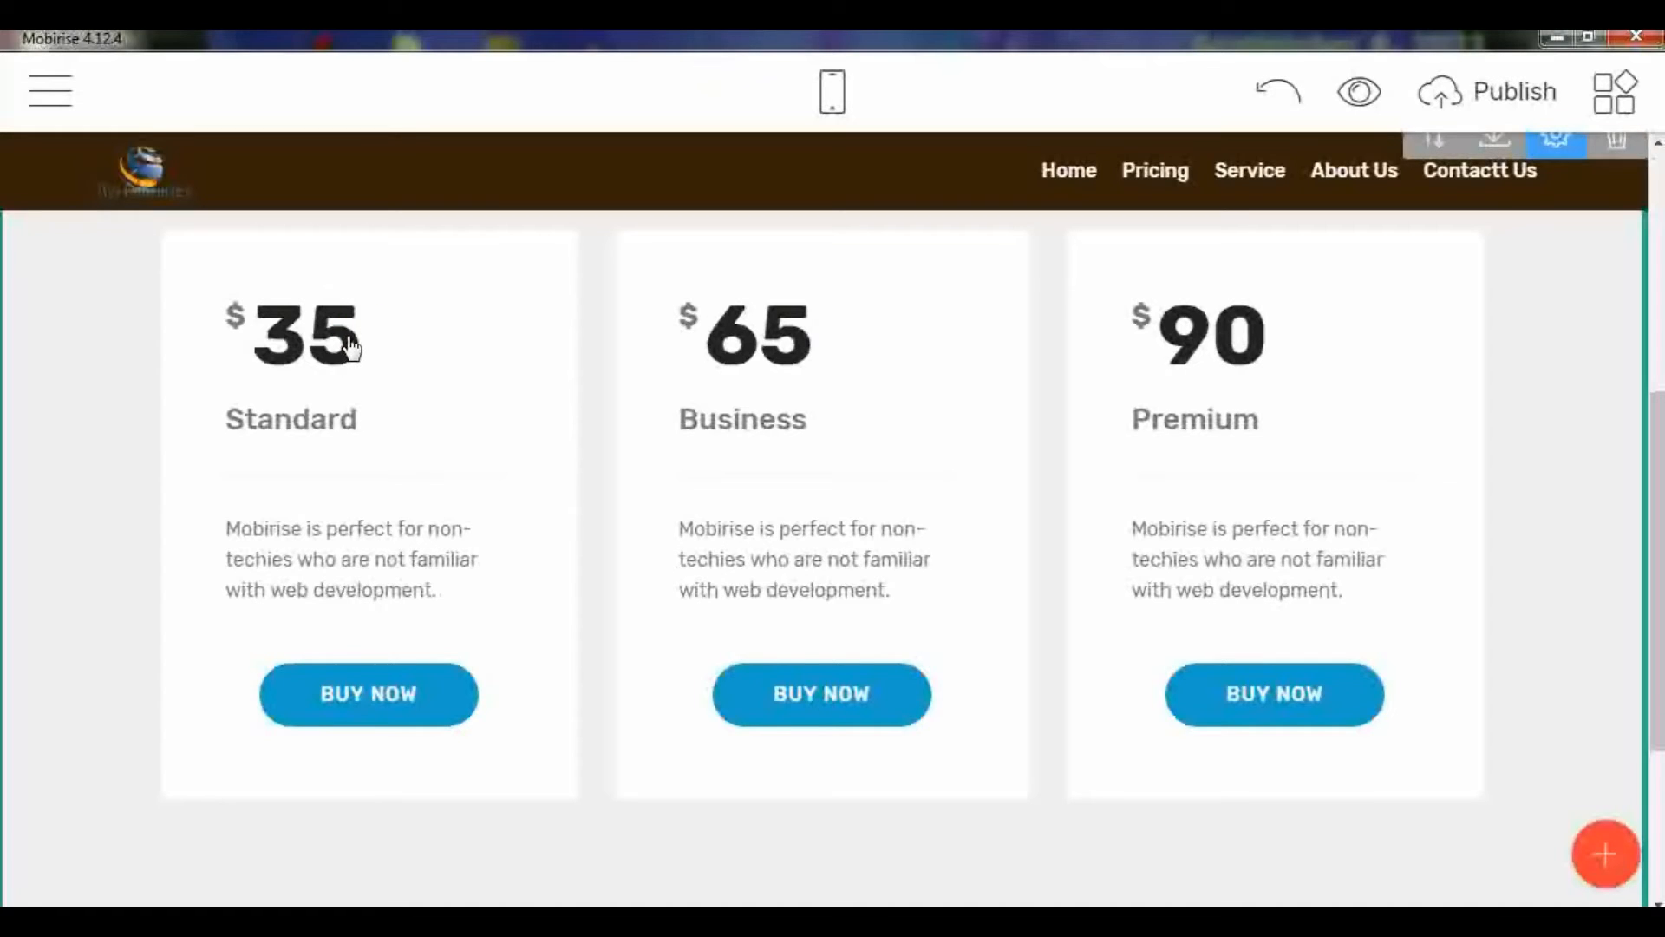
drag(354, 338, 273, 336)
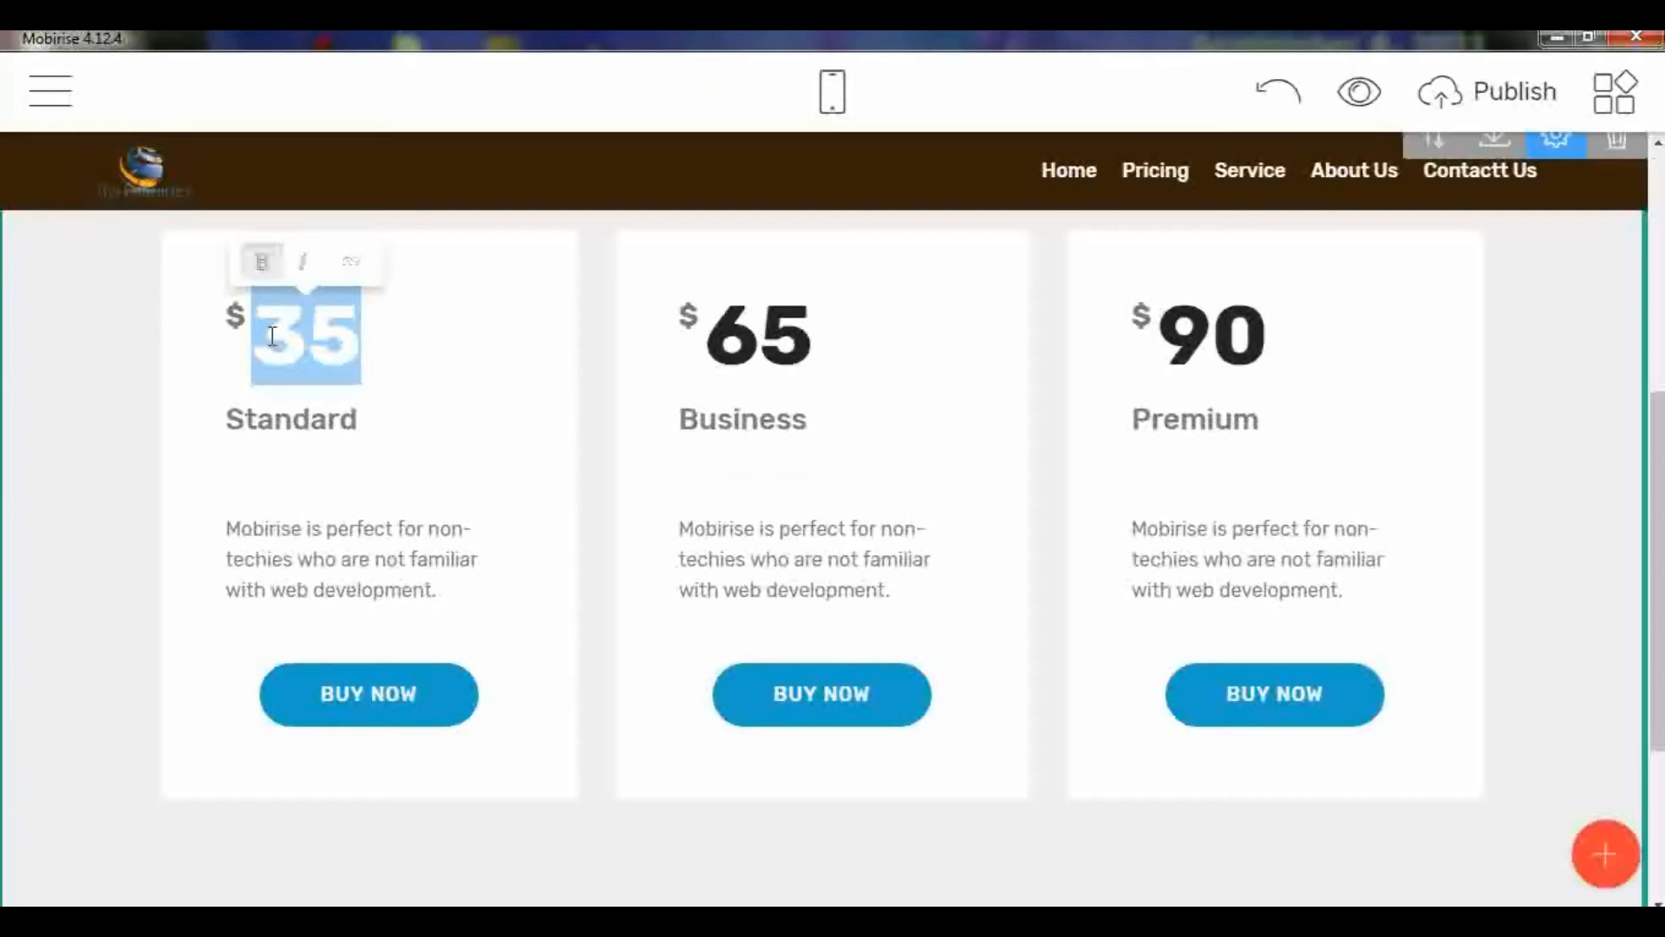
text(2)
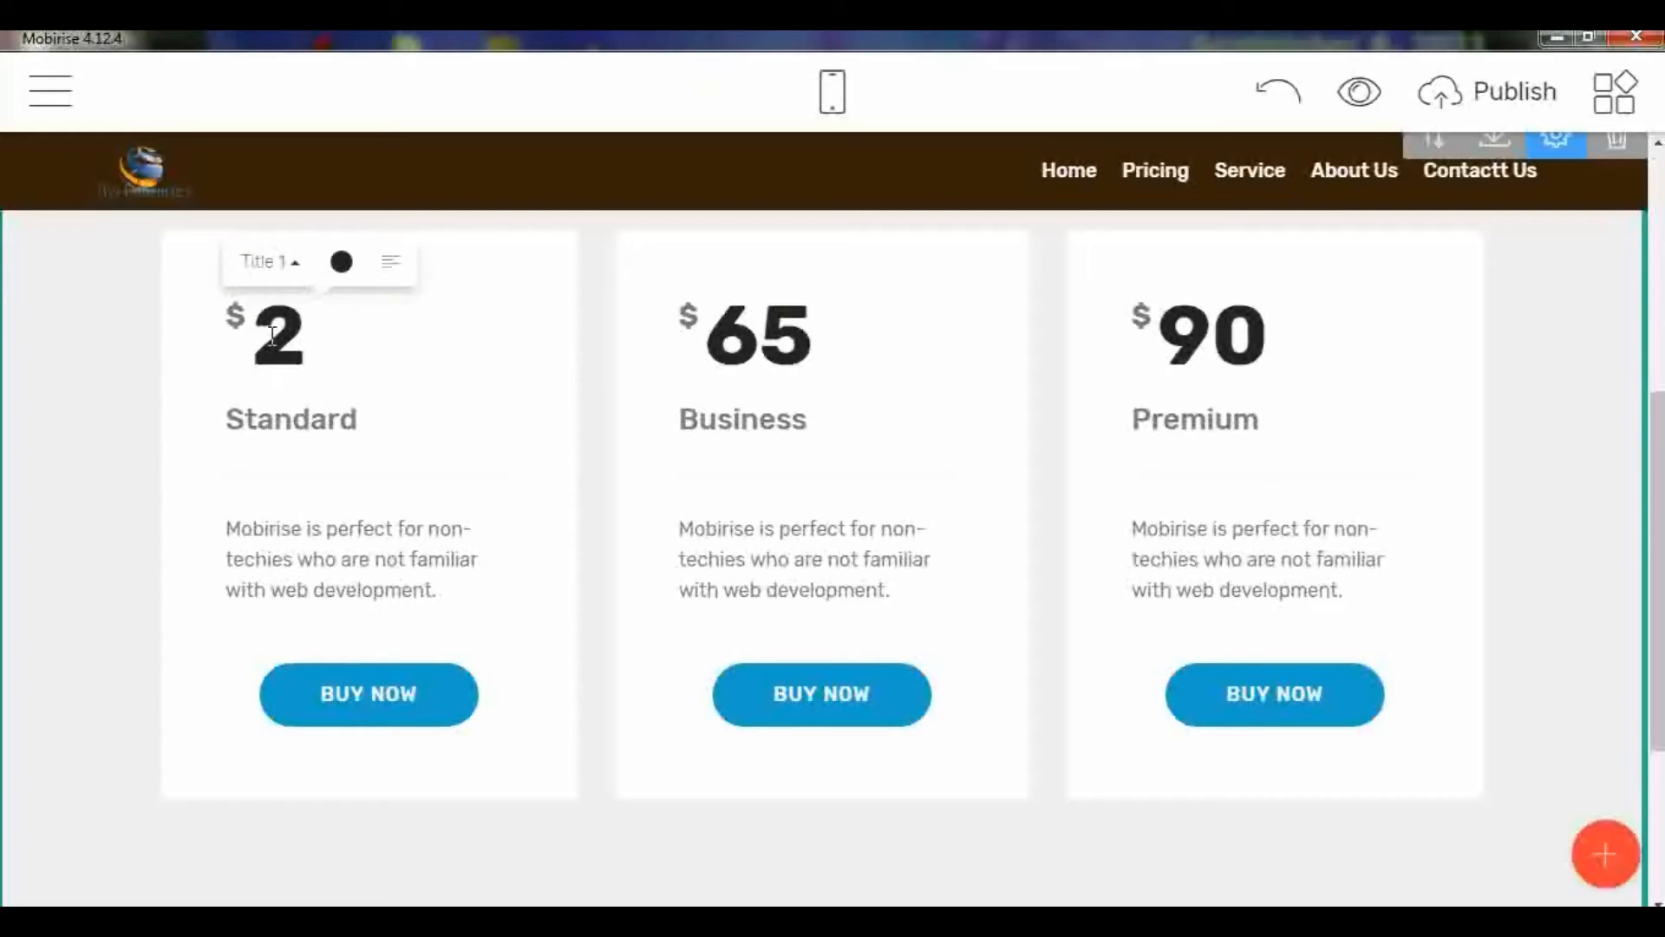
text(0000)
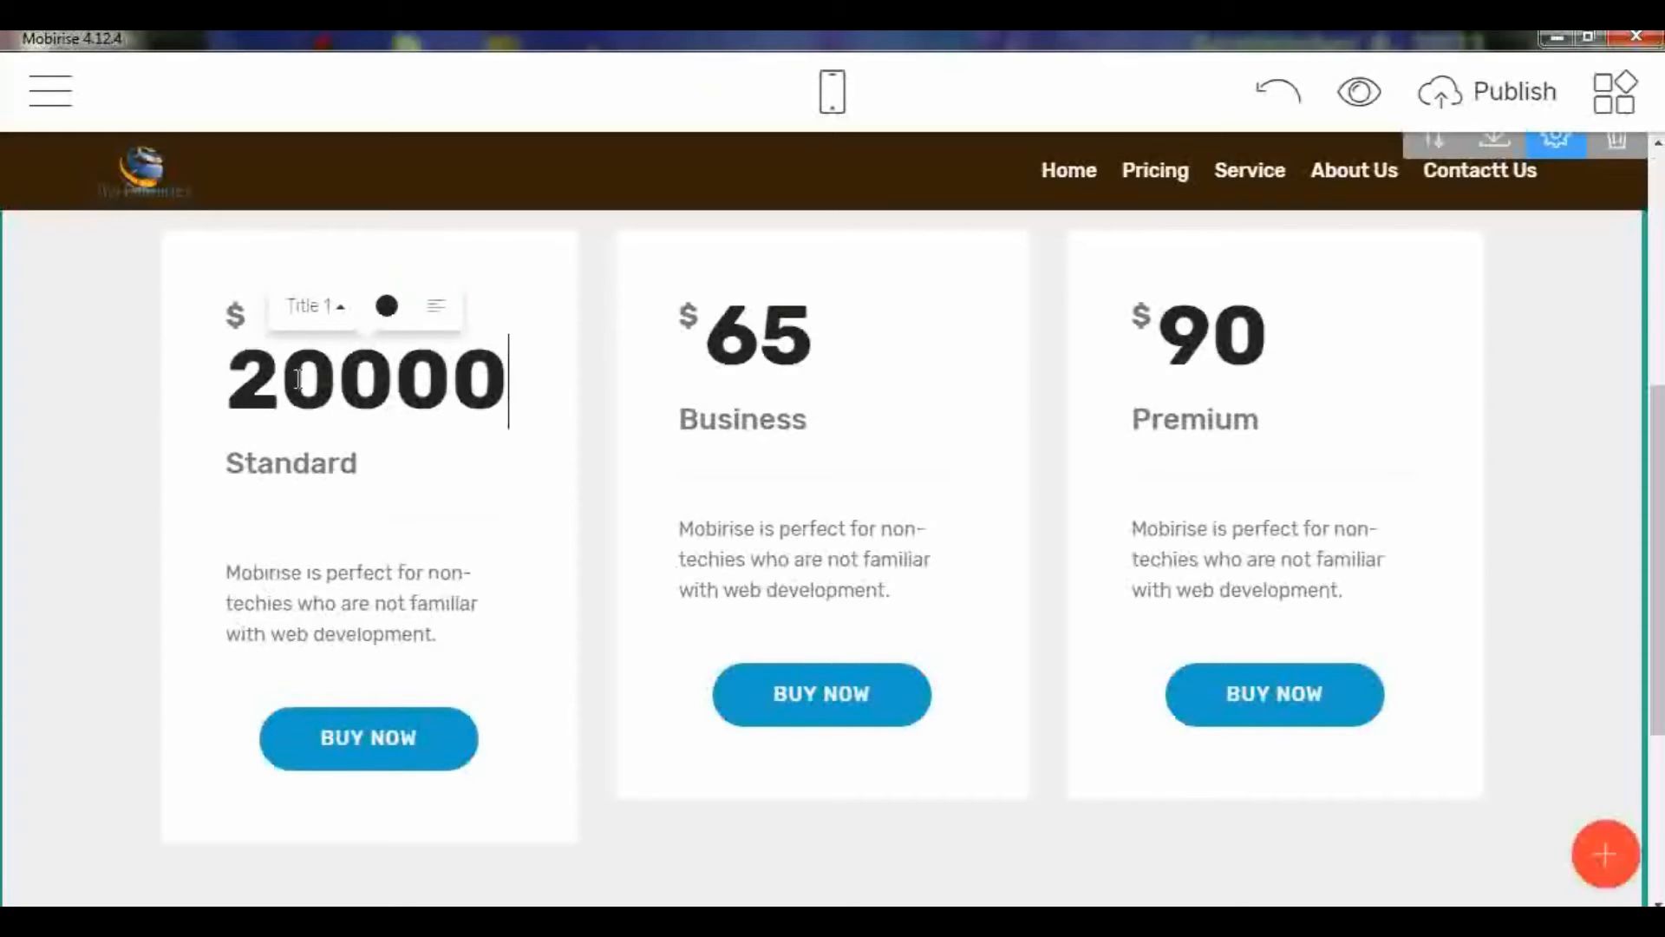
Step: Apply the Title 2 text style to the Standard plan's price figure
drag(236, 383, 510, 406)
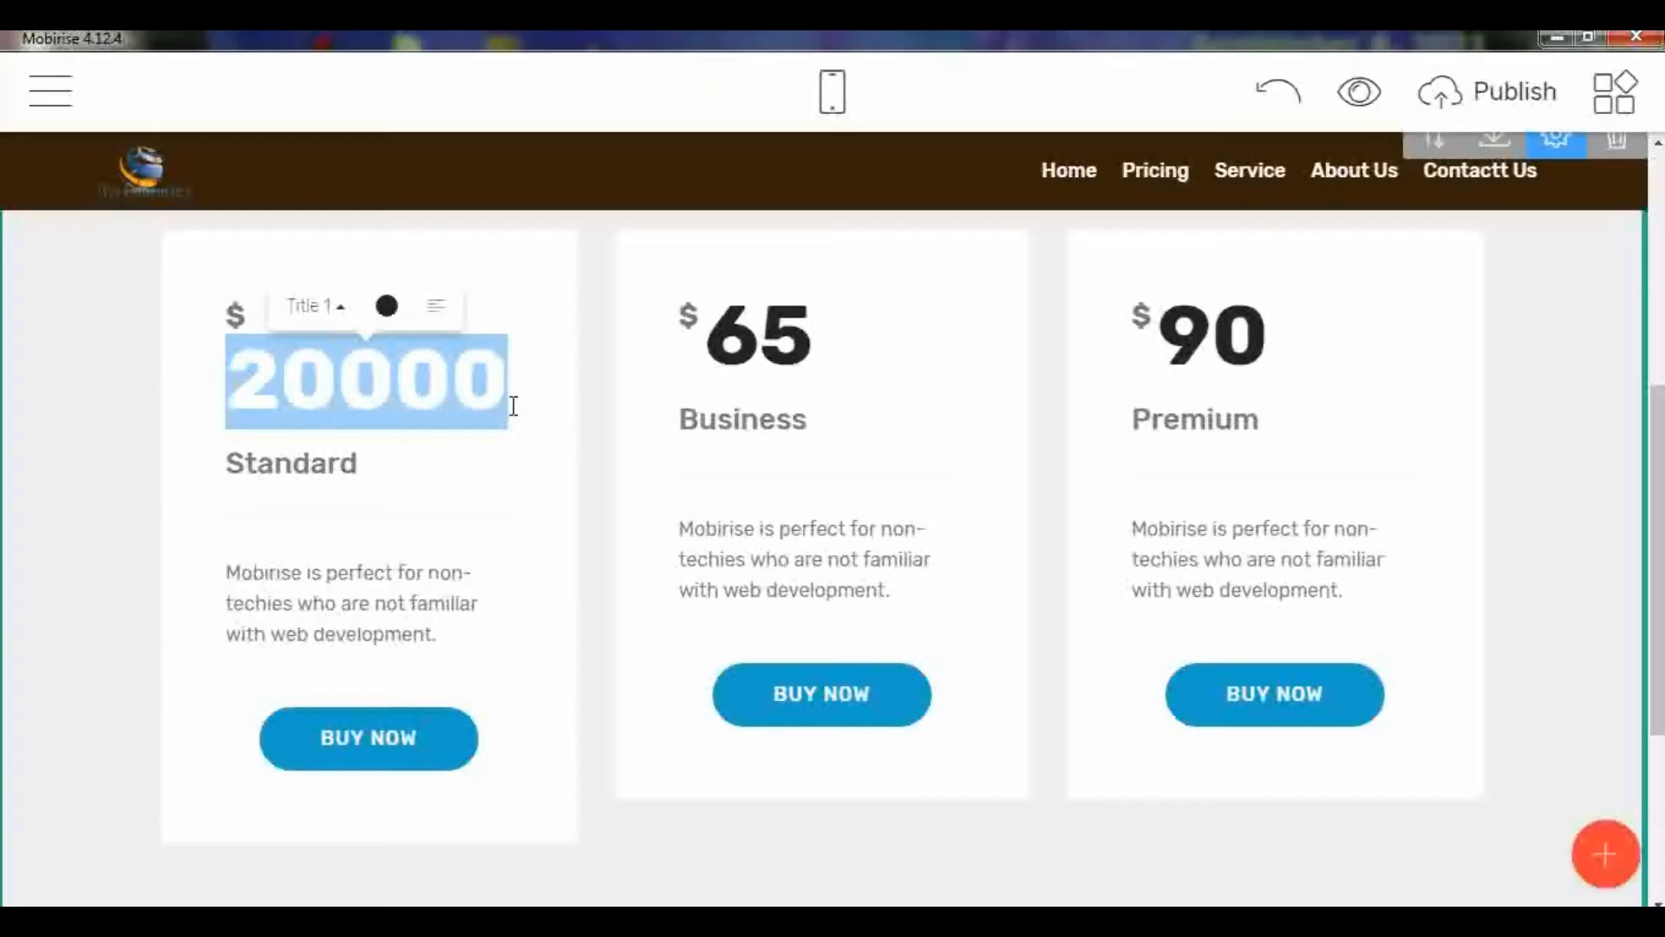
click(340, 316)
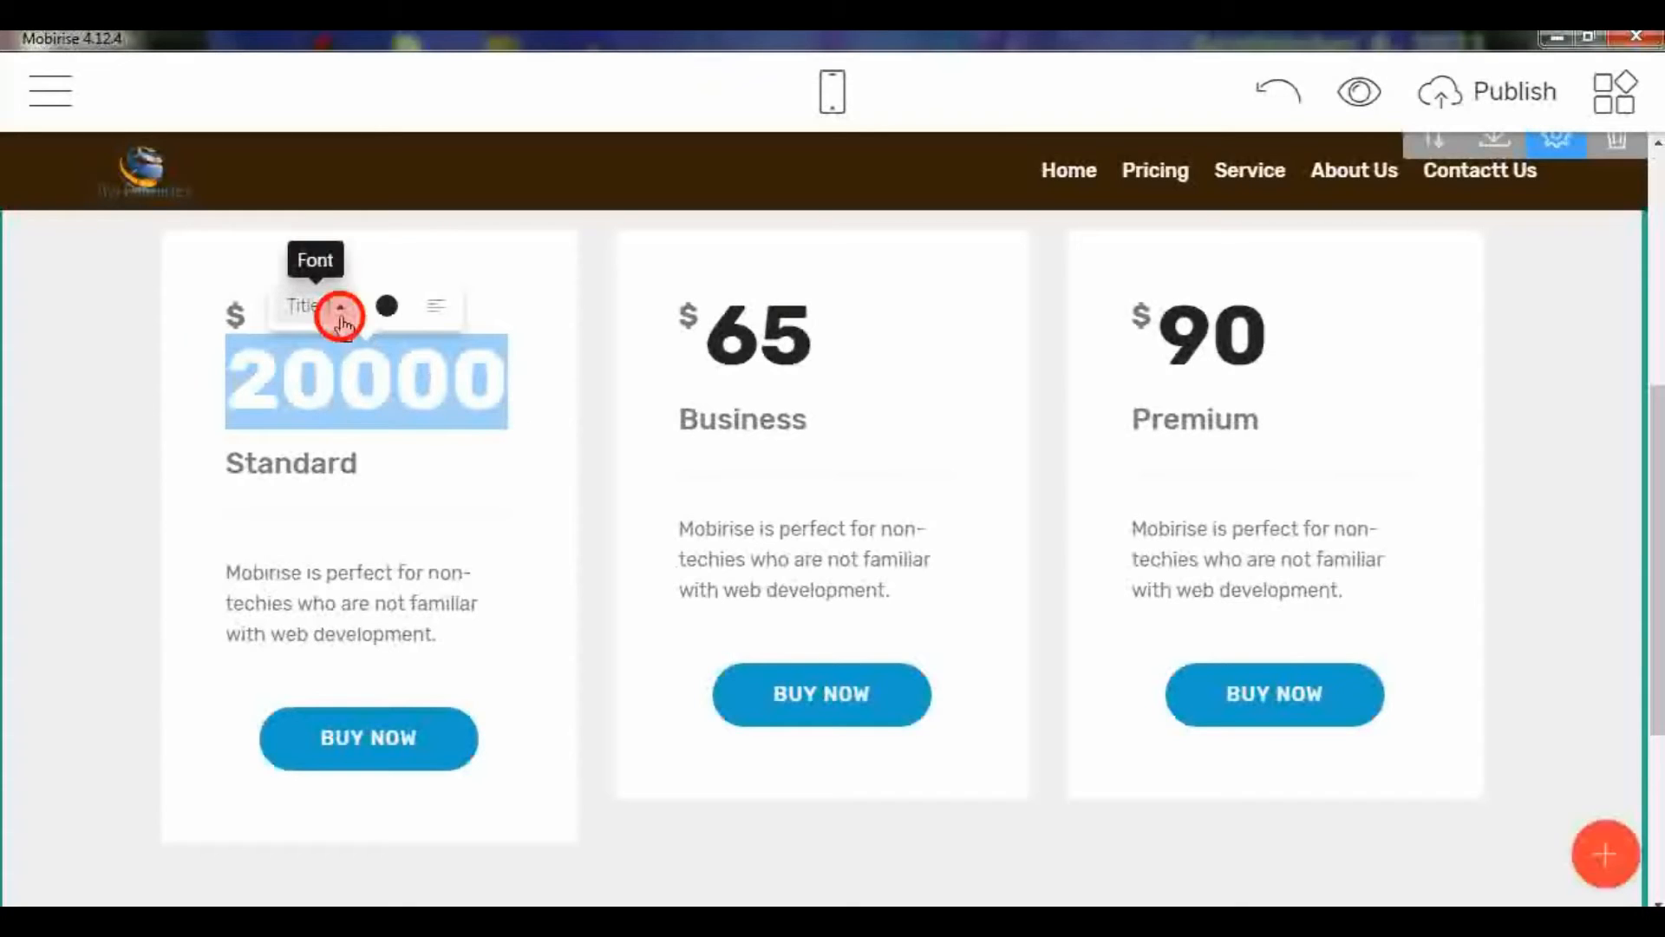
click(397, 382)
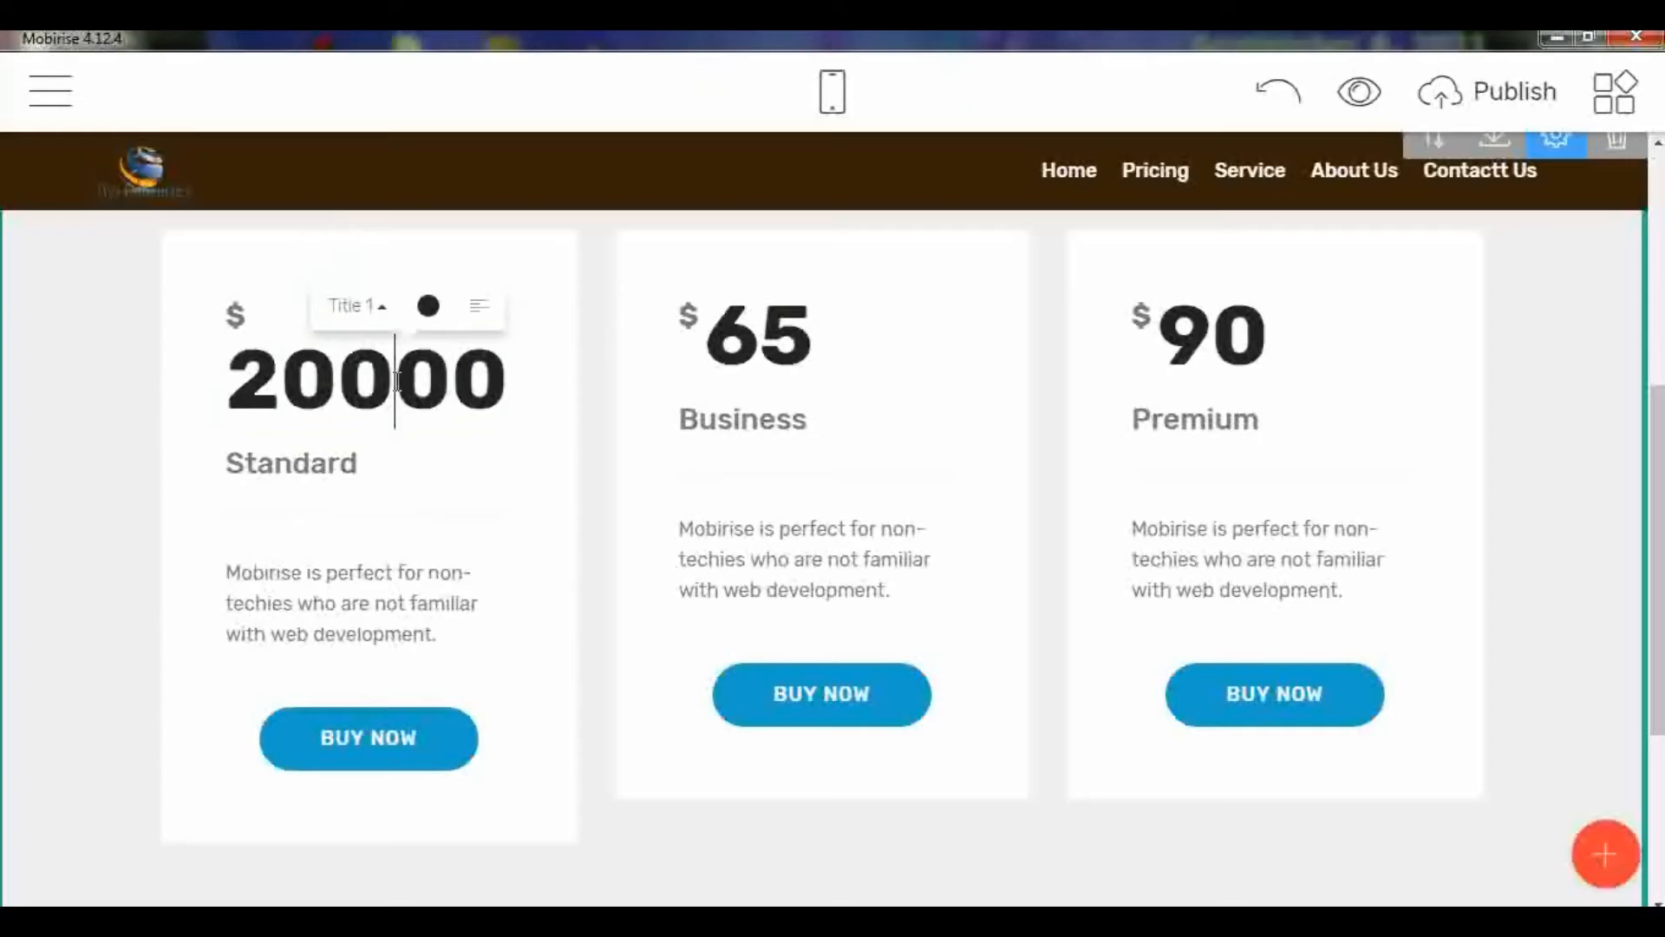
click(382, 318)
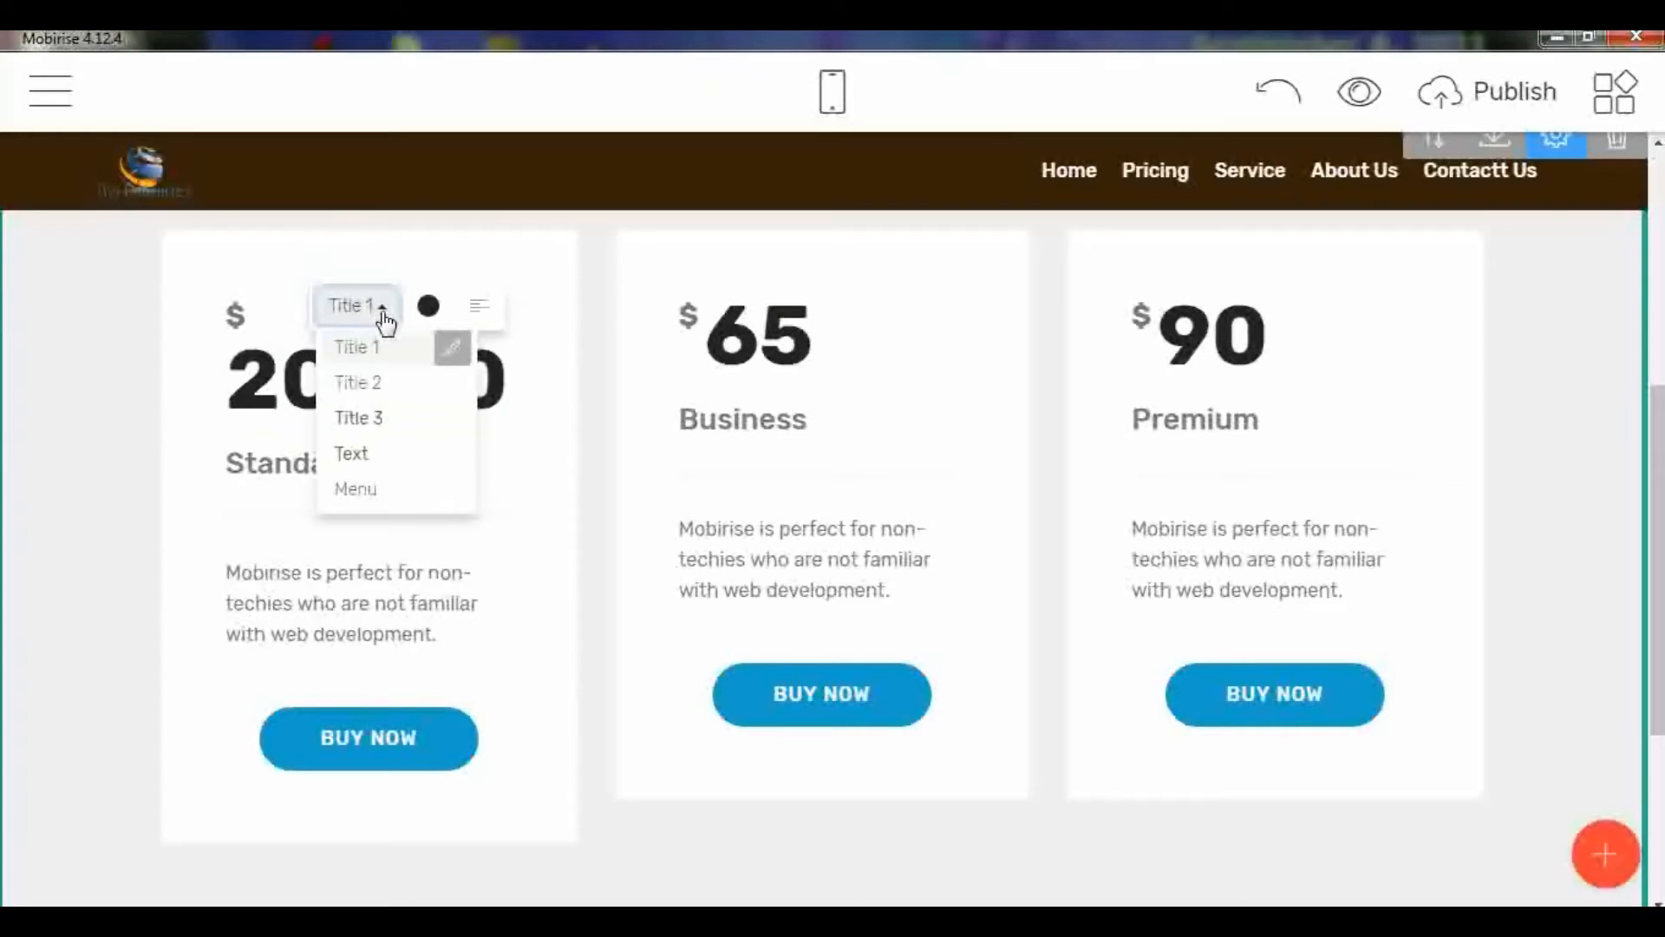
click(368, 386)
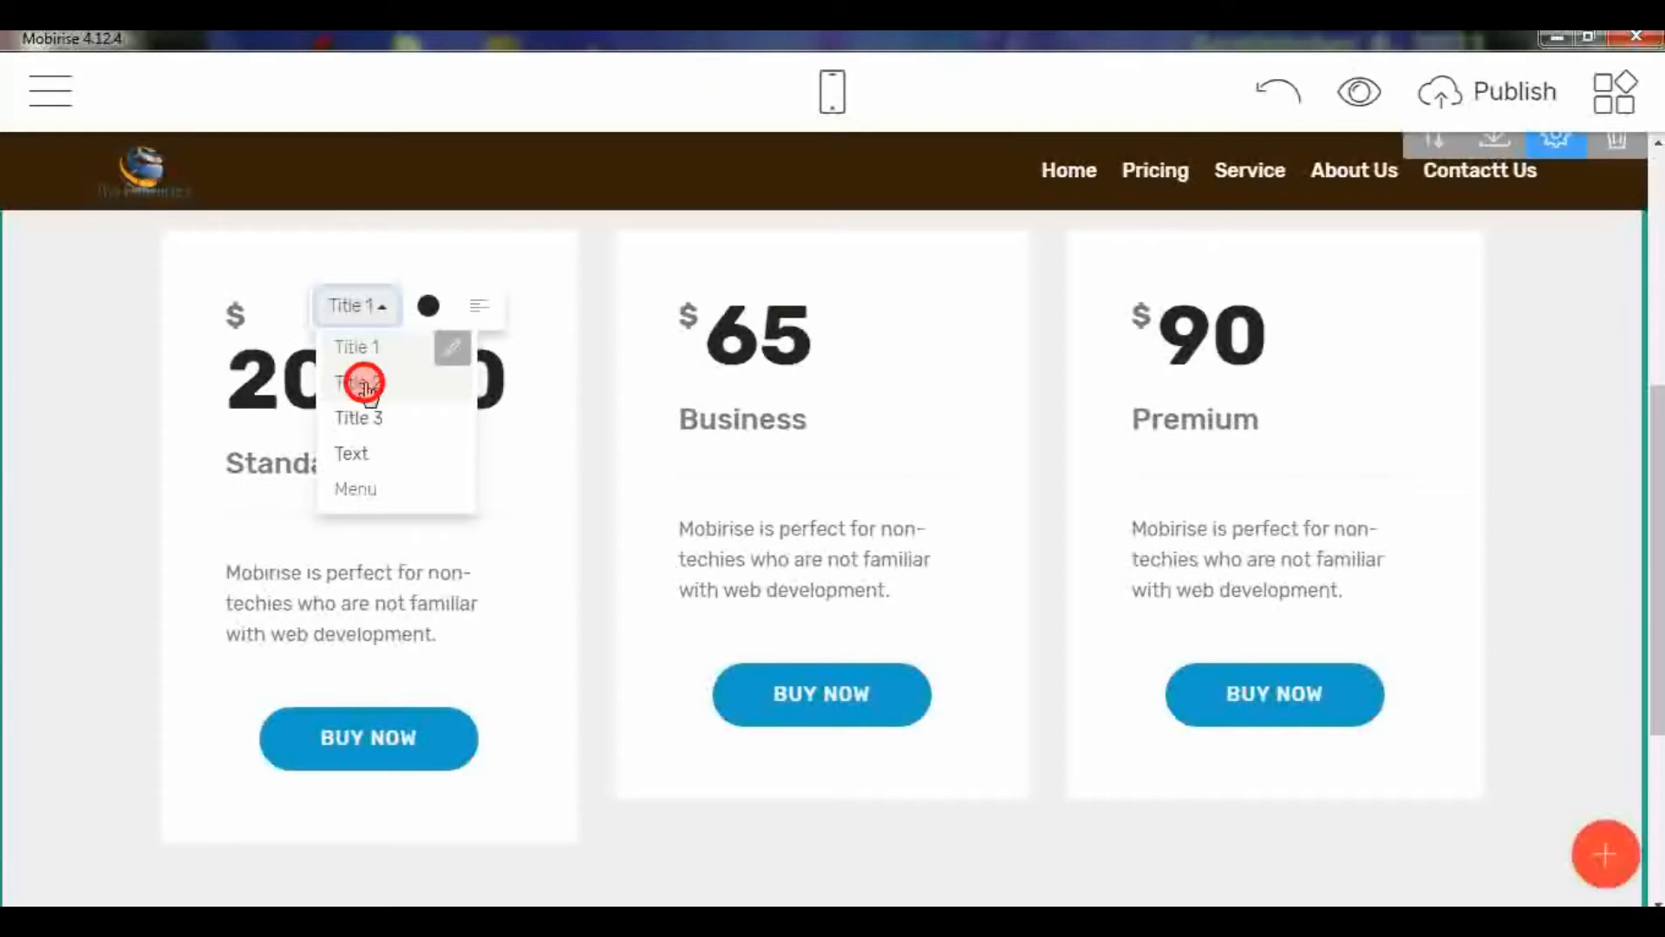
Step: Apply the Title 2 text style to the dollar sign in front of the Standard plan's price
click(240, 318)
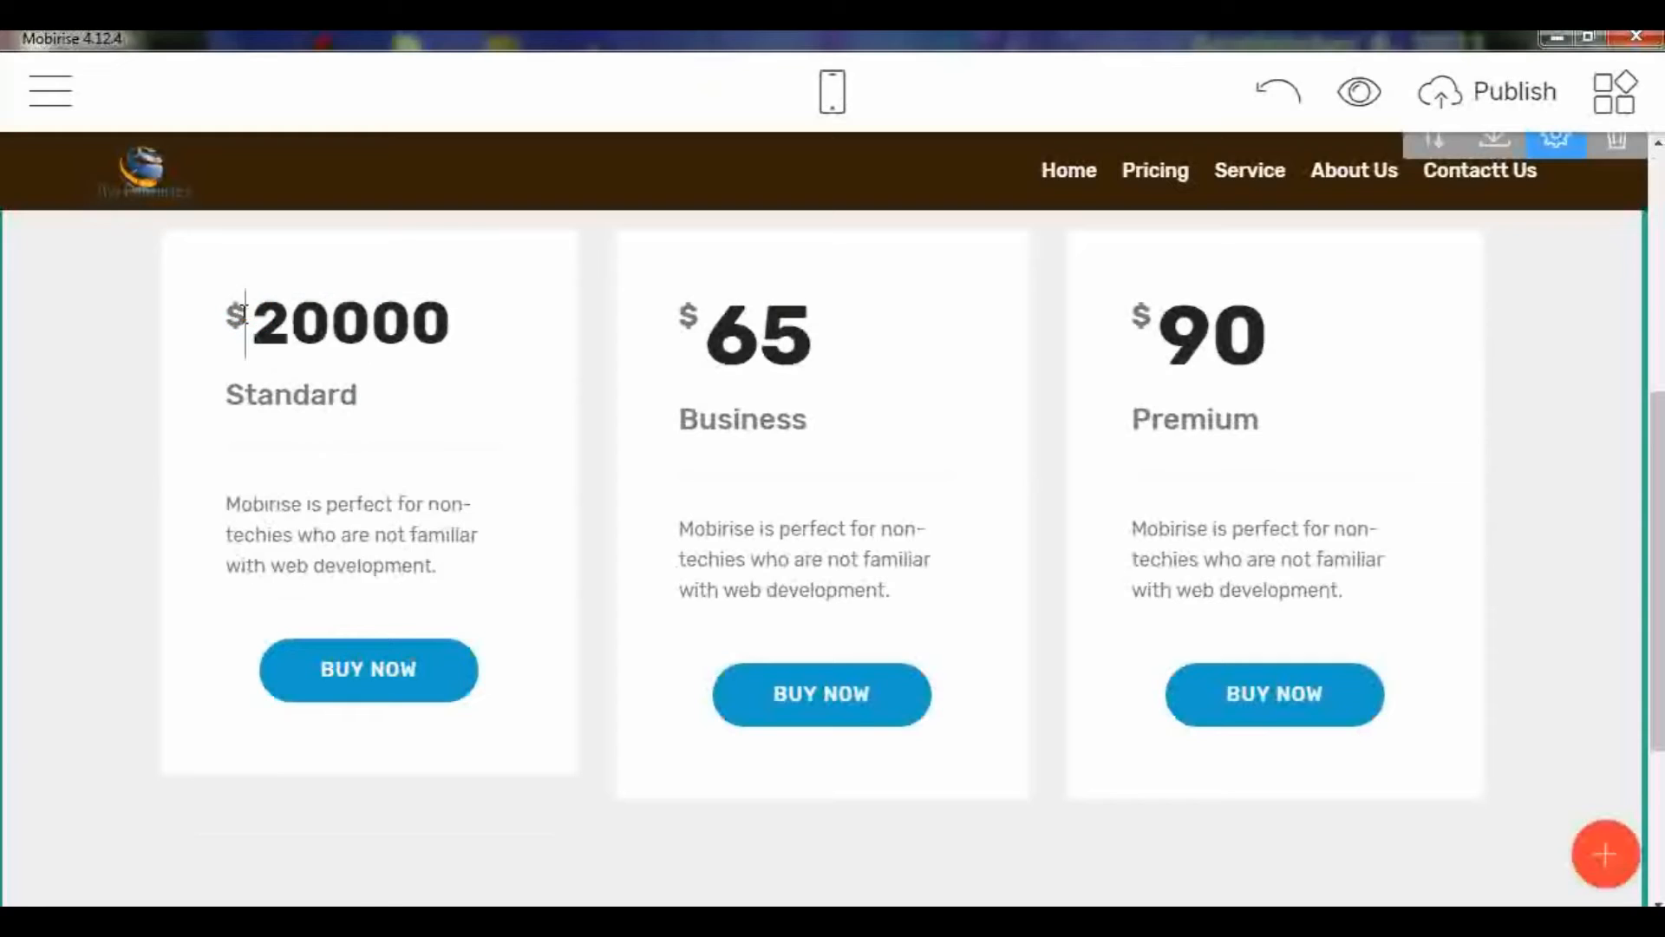
key(ctrl+a)
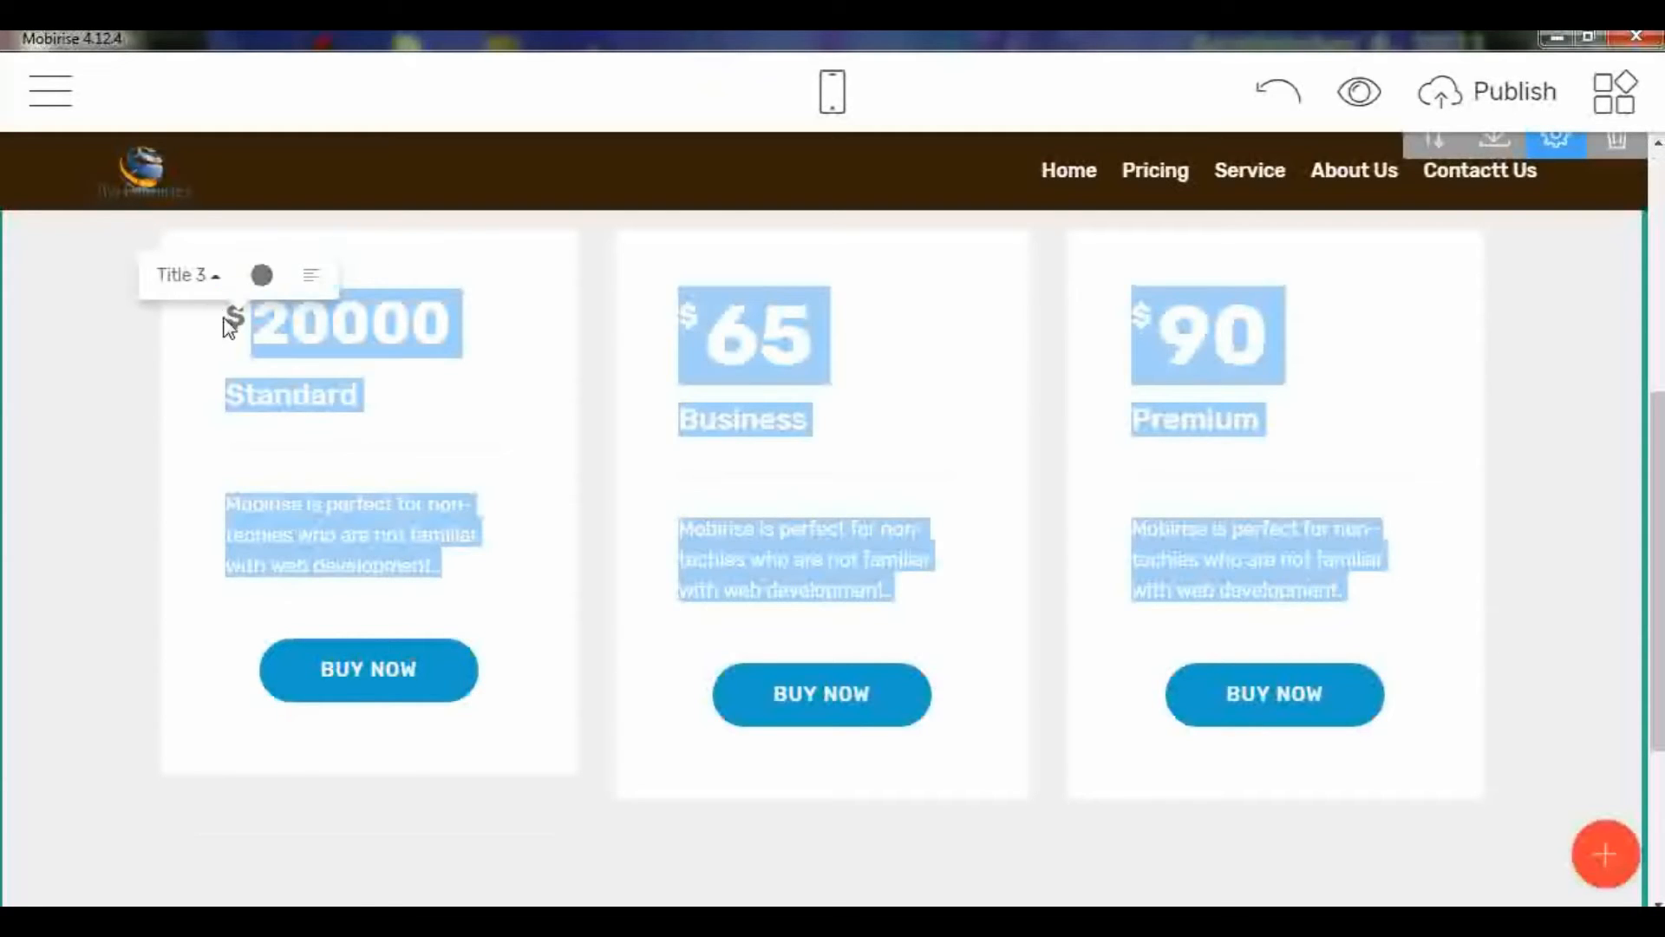
click(225, 319)
click(236, 328)
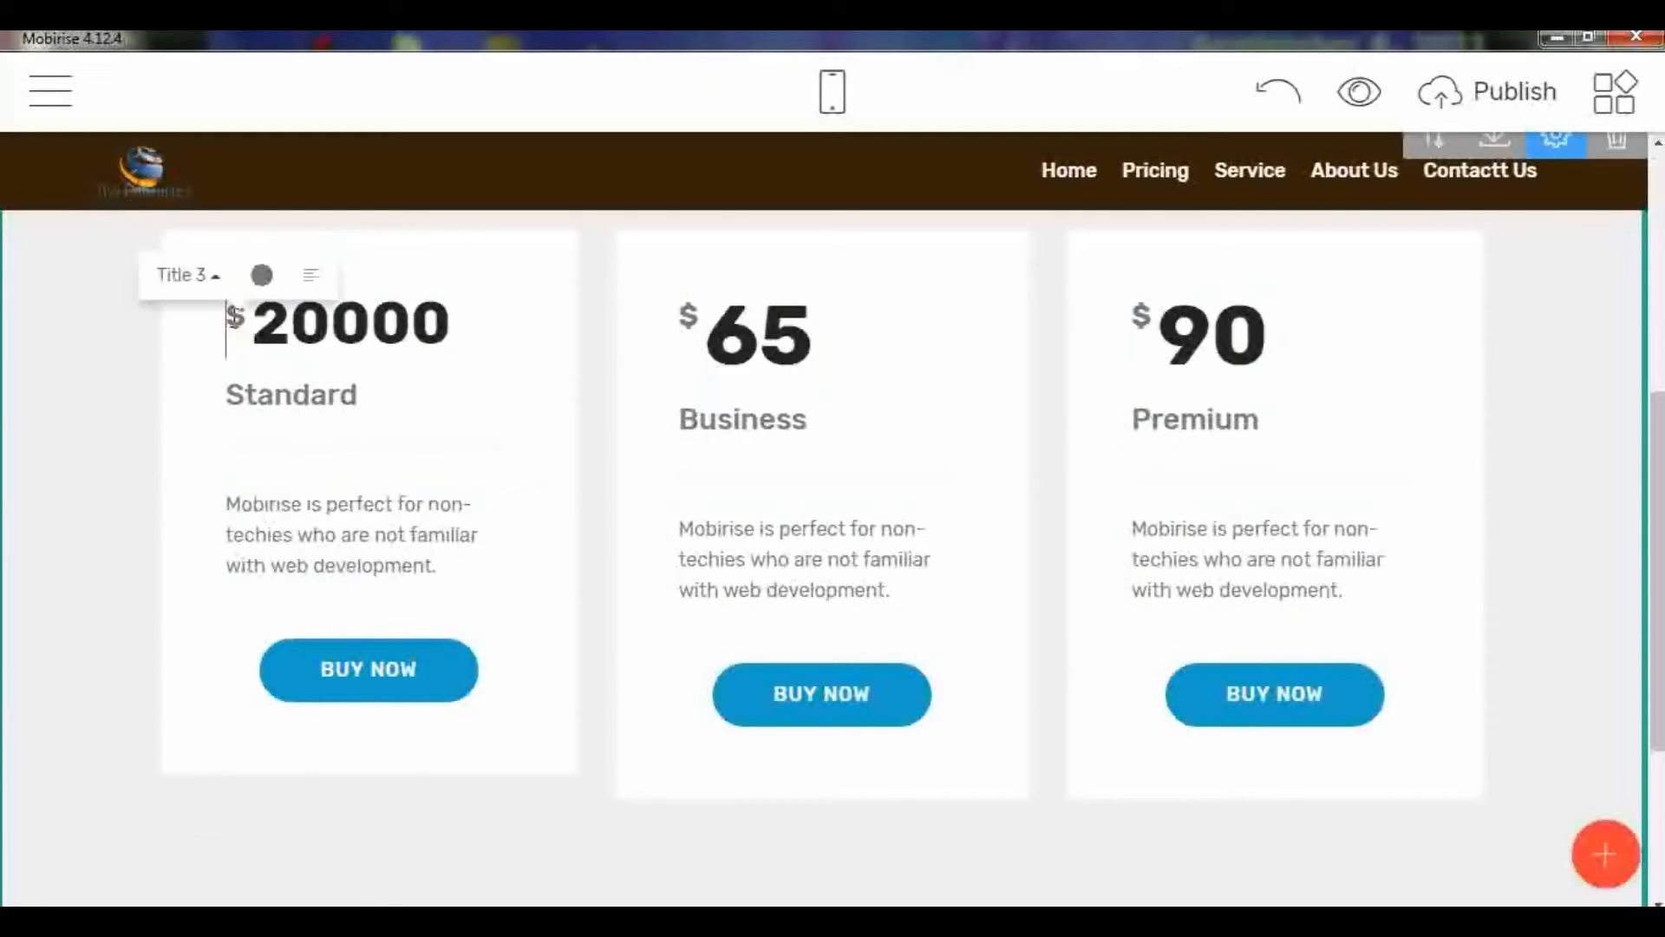
drag(228, 316, 253, 314)
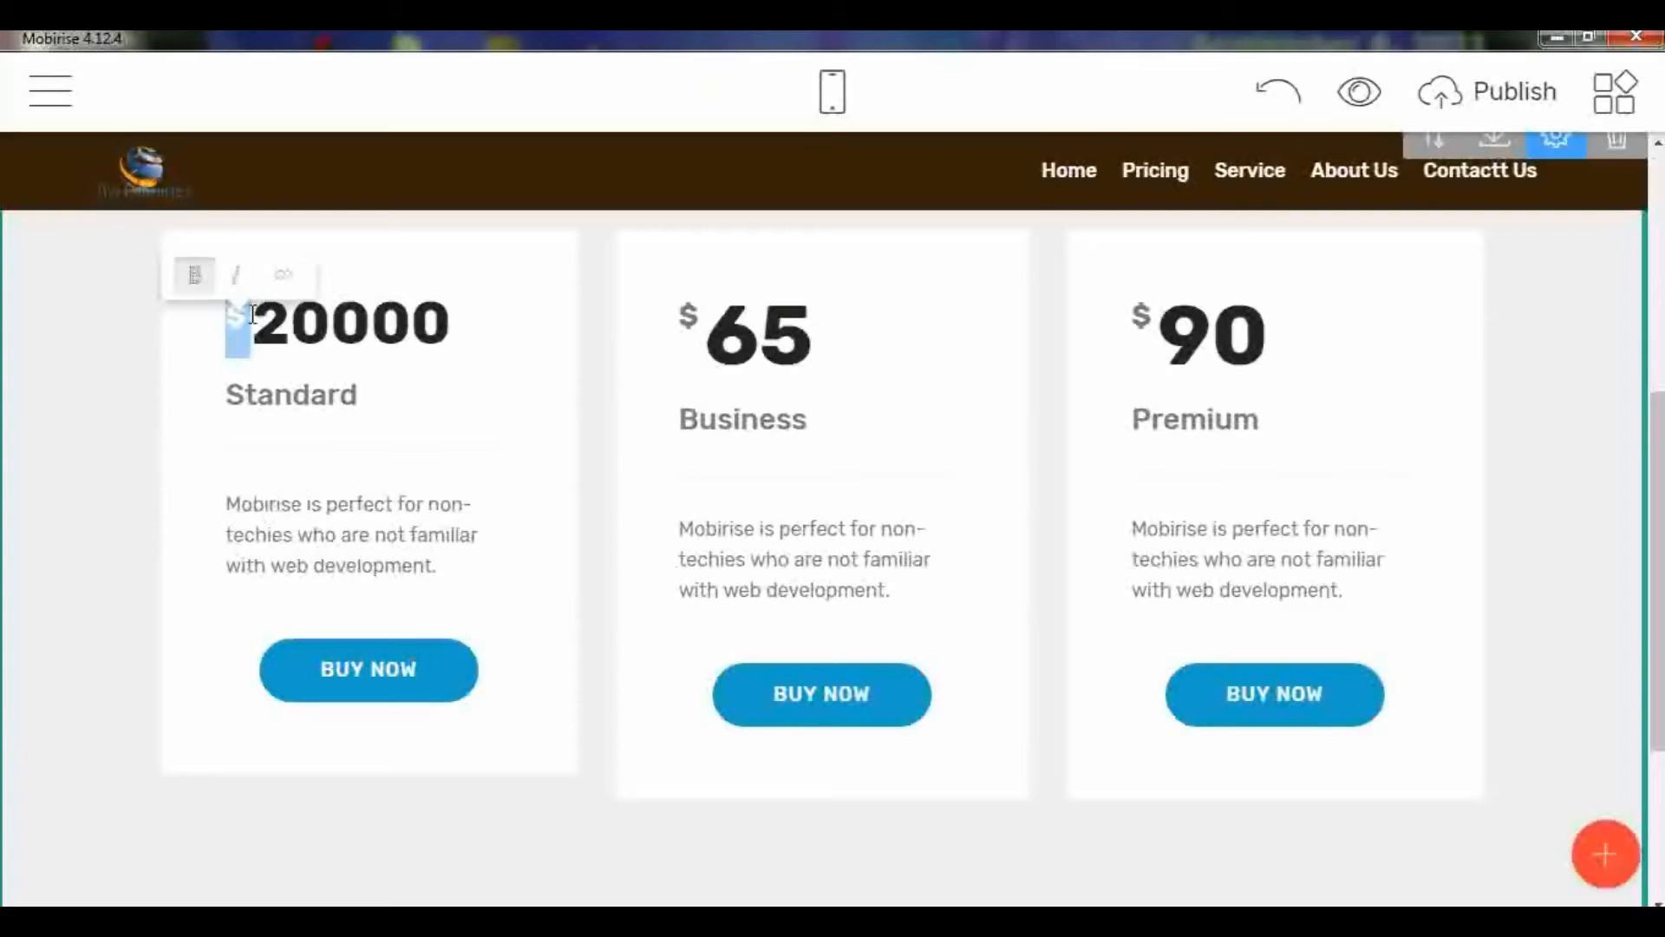
click(237, 305)
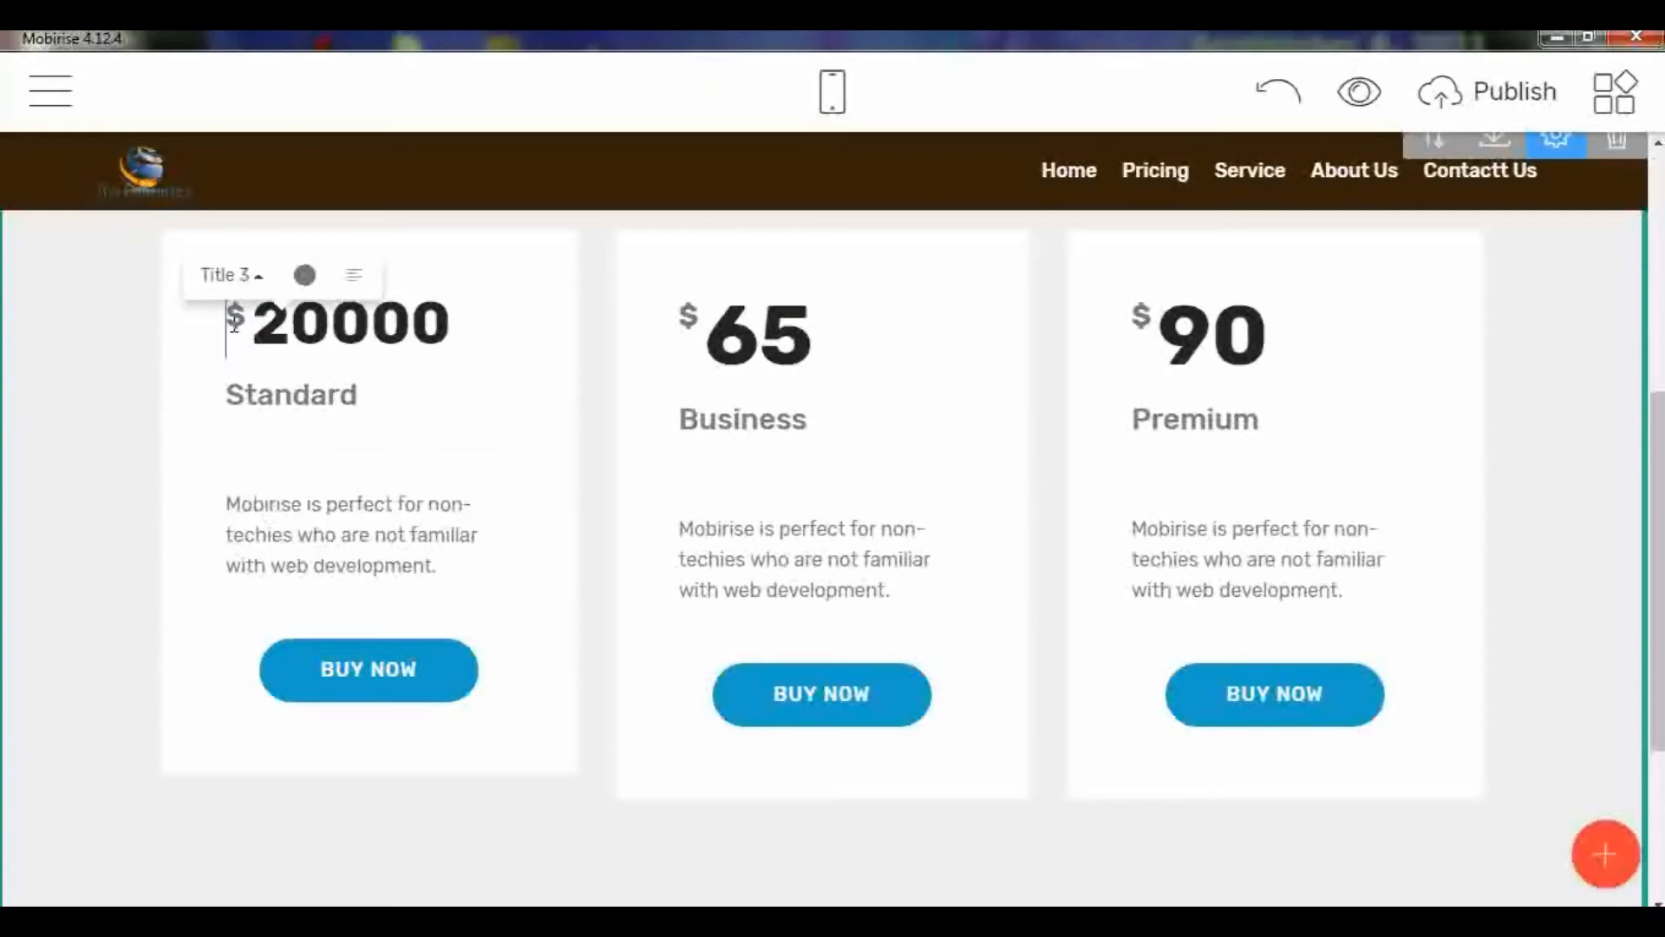
click(257, 275)
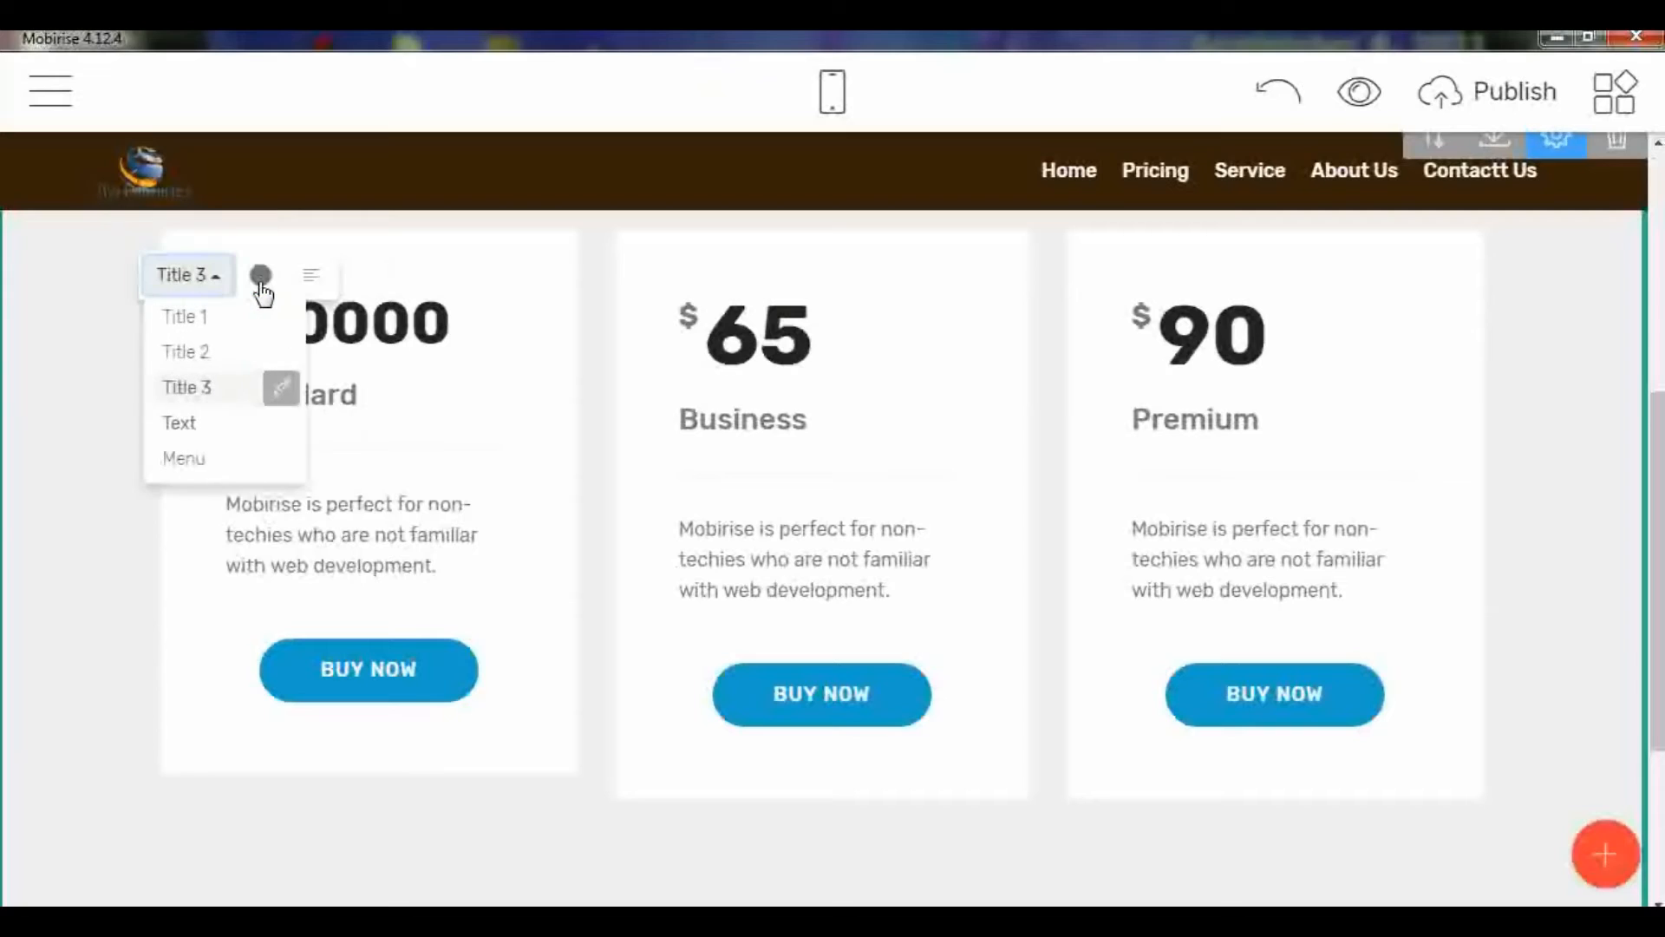
click(222, 353)
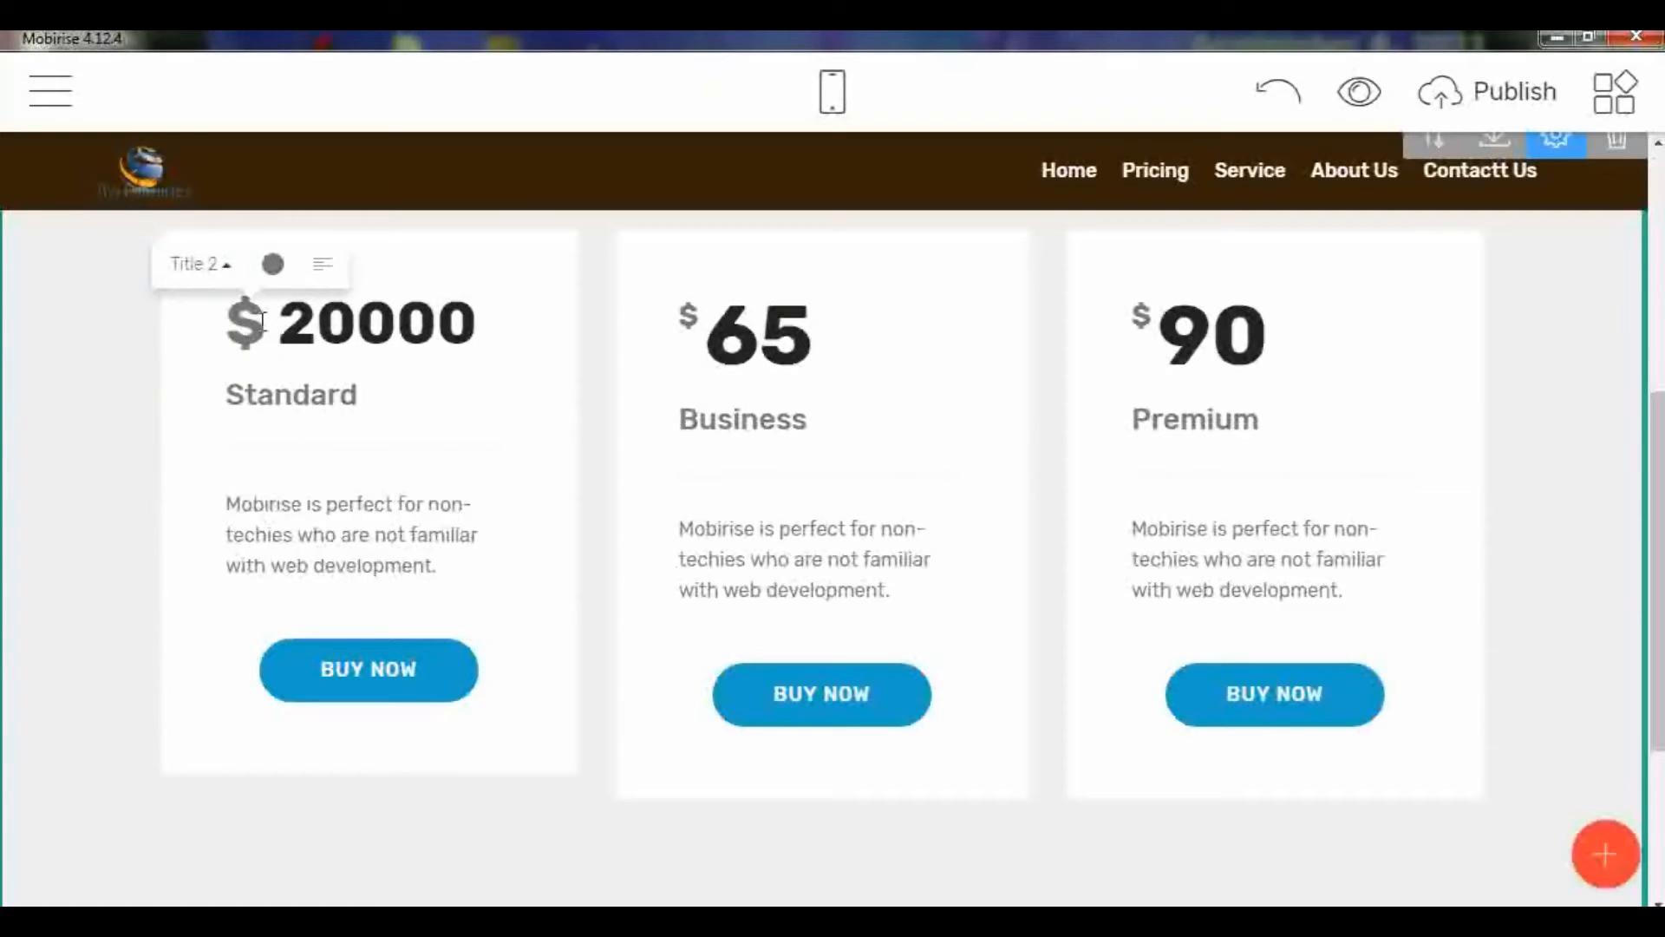
Step: Replace the dollar sign in front of the Standard plan's price with "N"
drag(262, 320, 238, 328)
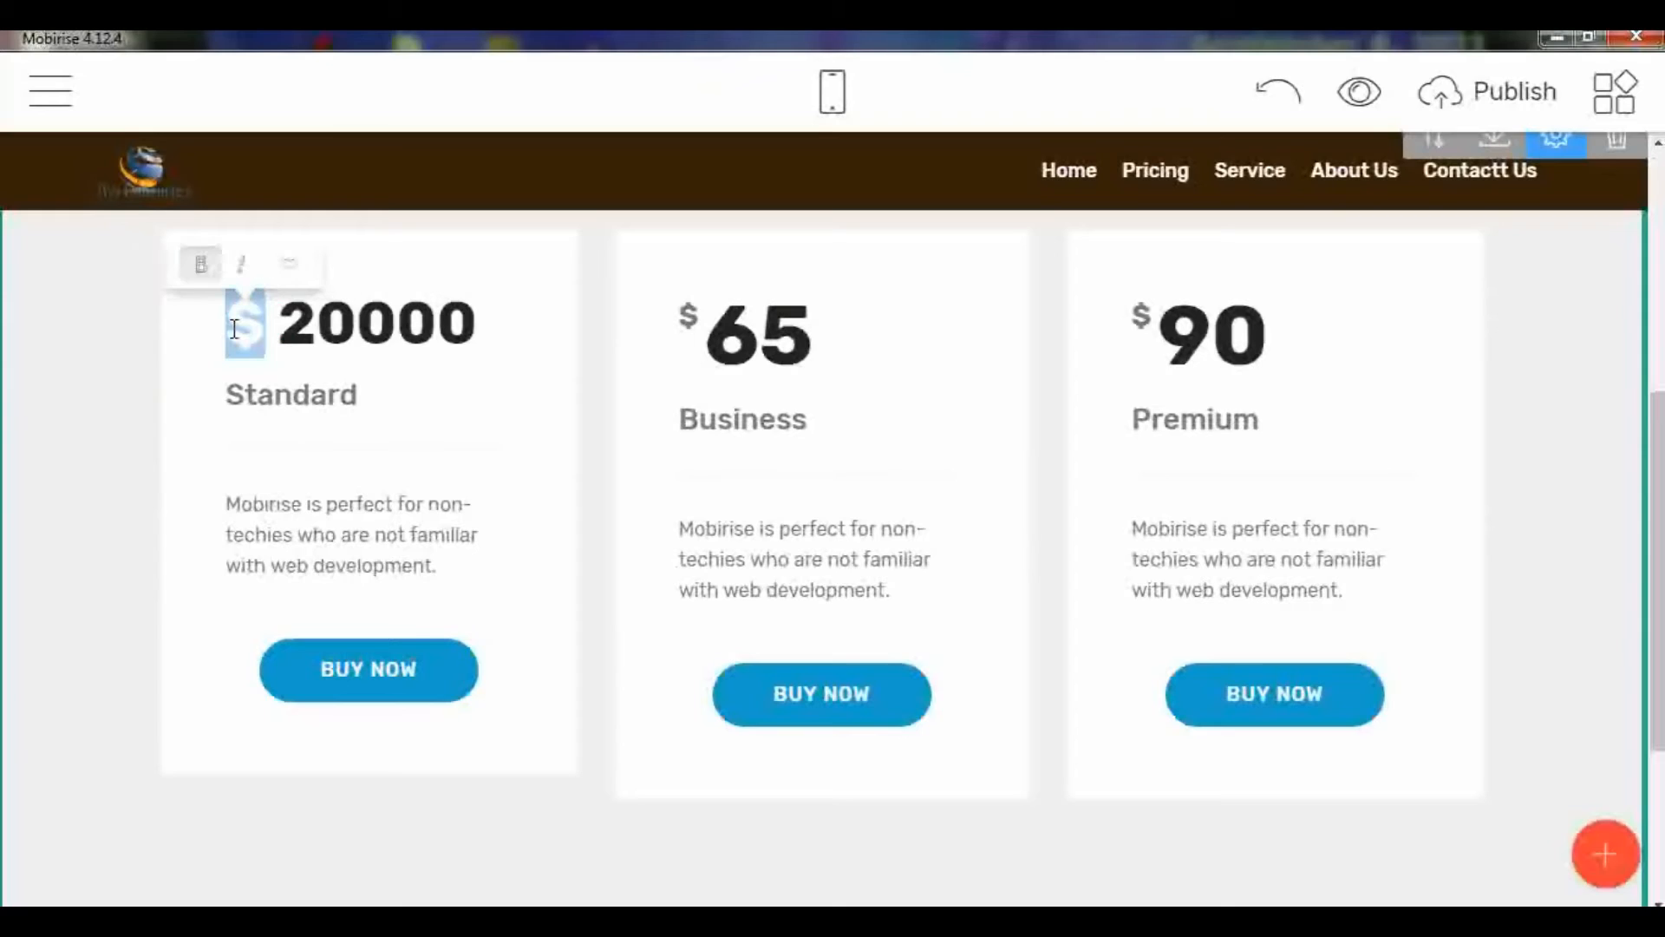
text(N)
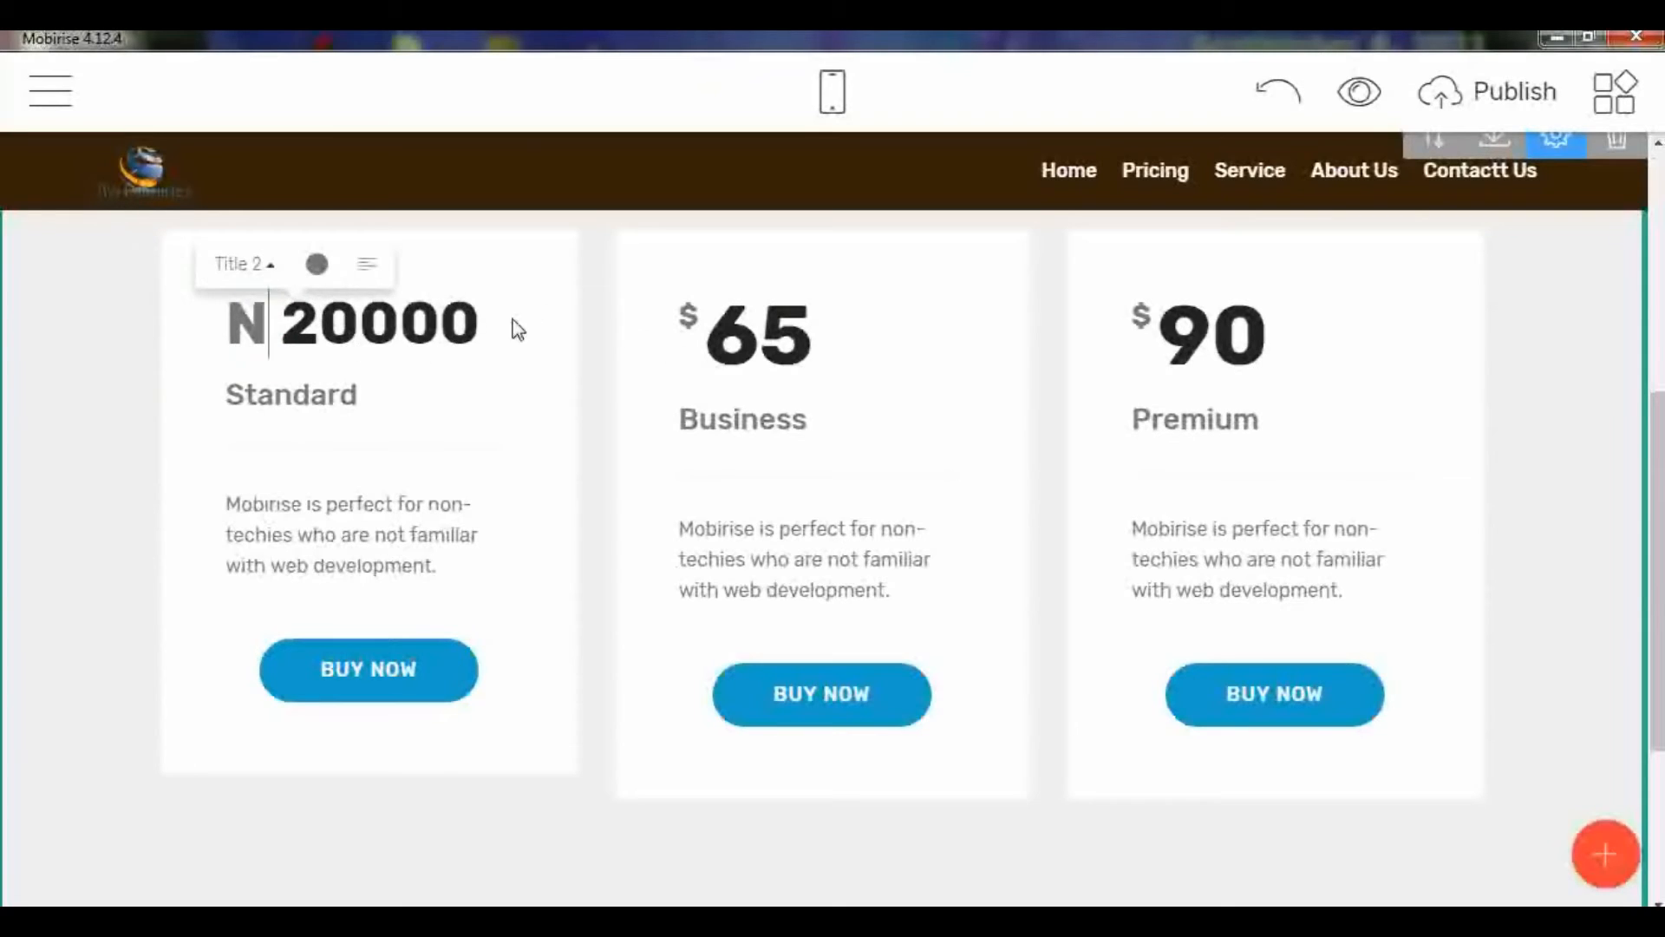
Step: Apply the Title 2 text style to the Business plan's dollar sign and its price figure
click(691, 319)
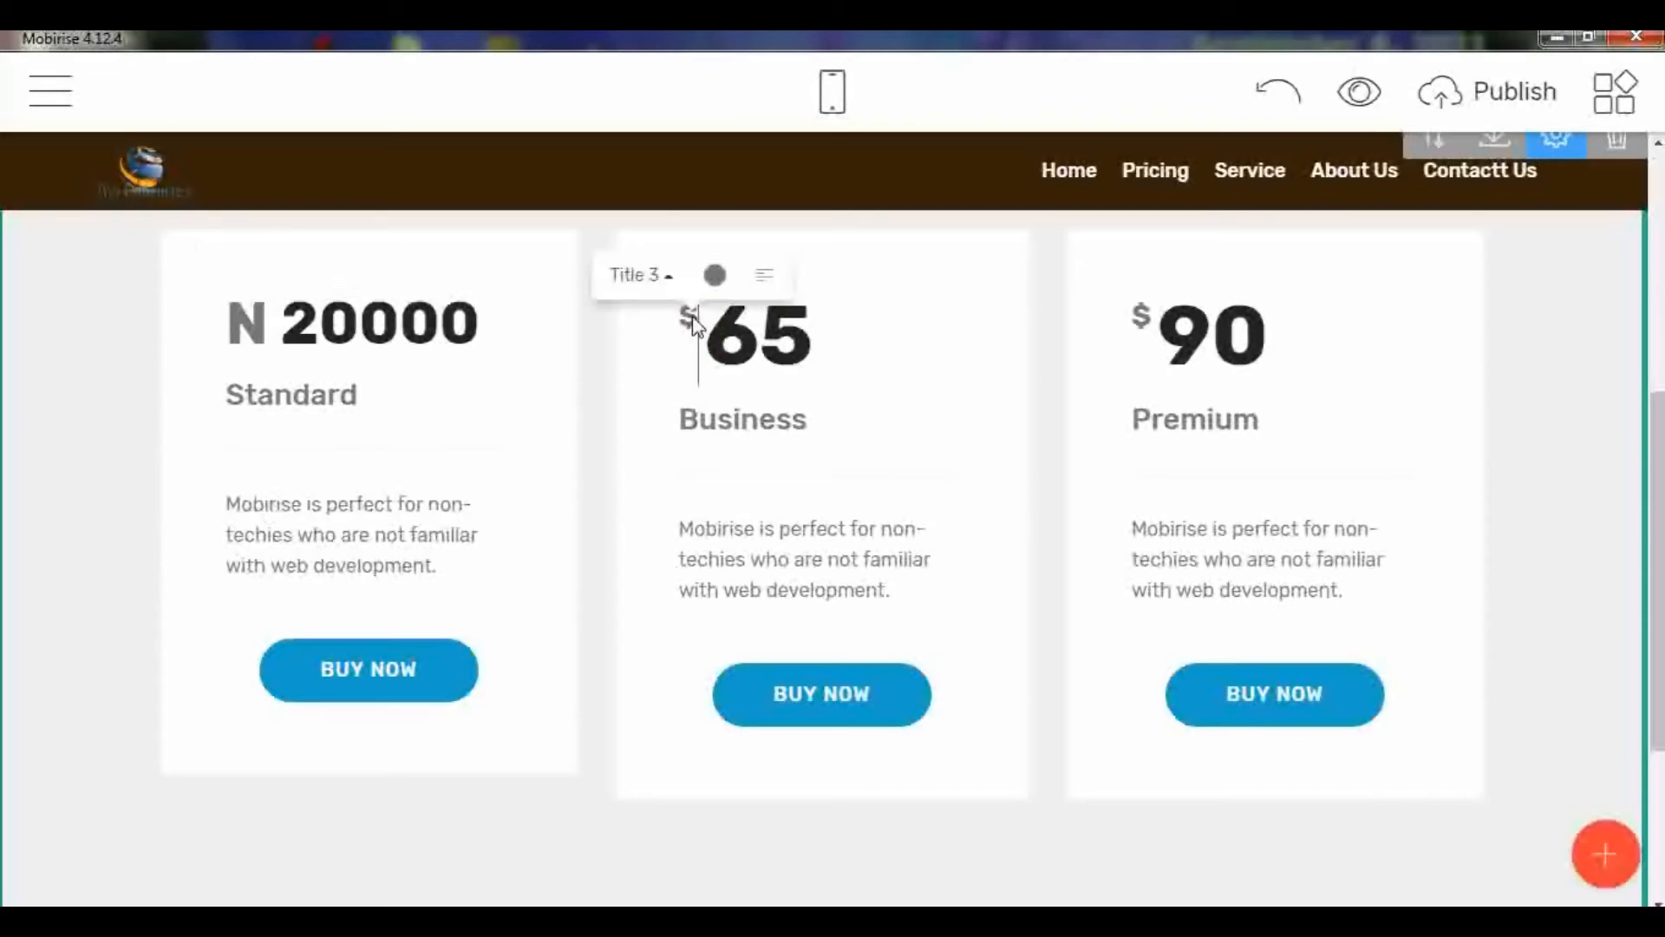
click(669, 281)
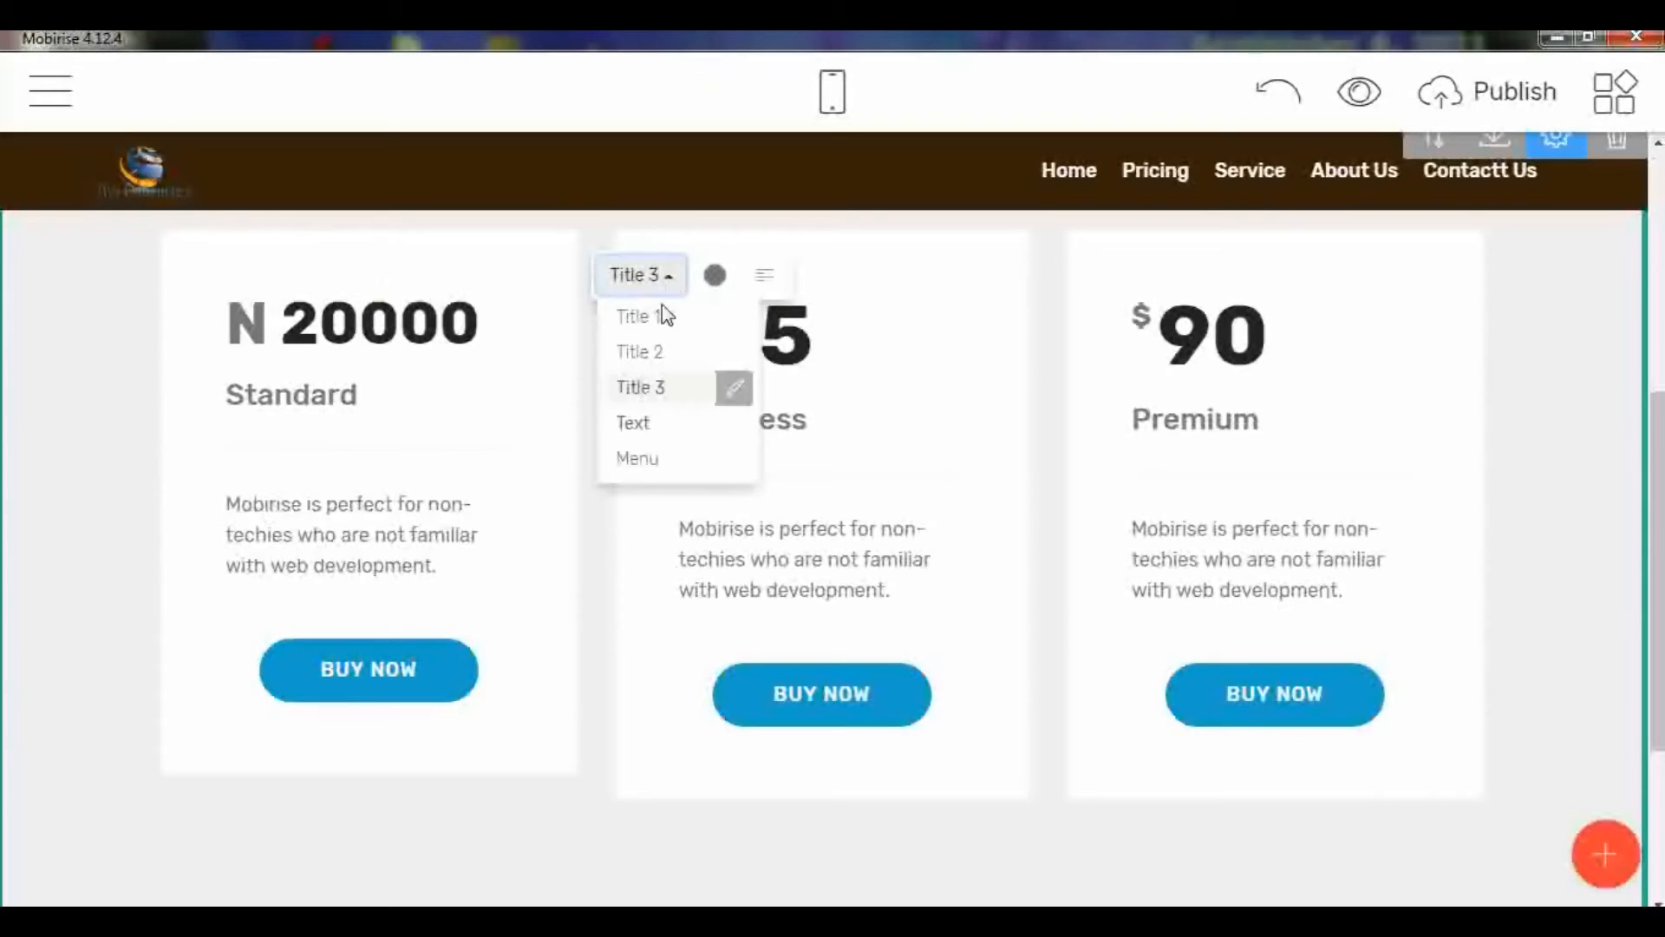
click(657, 347)
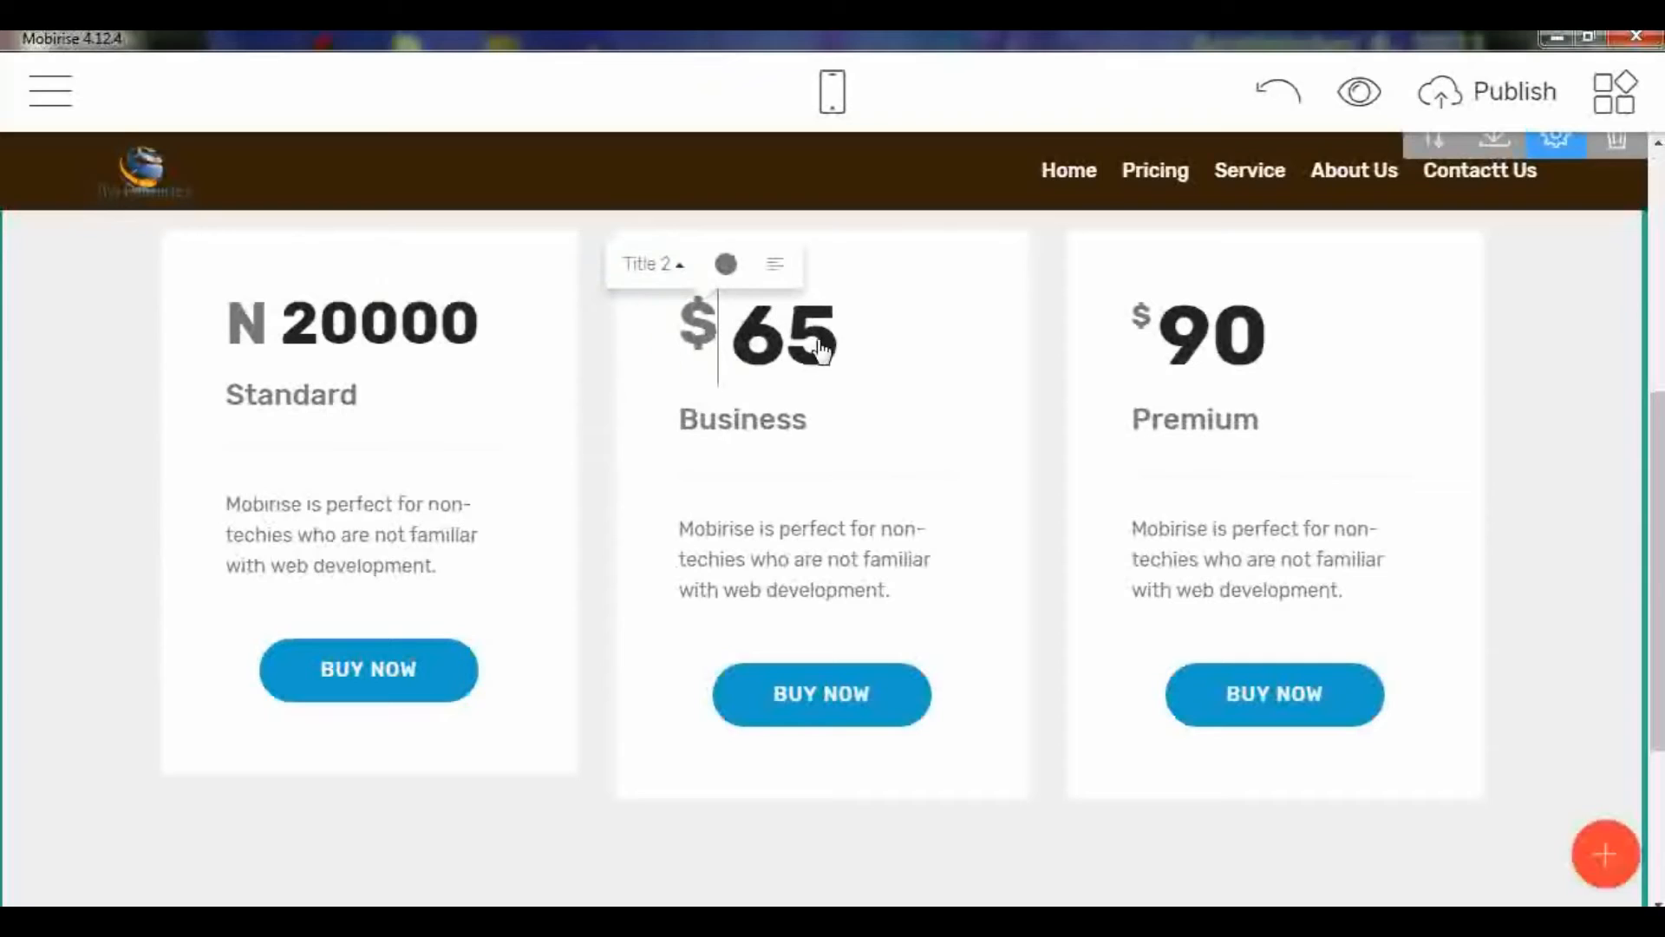
click(820, 347)
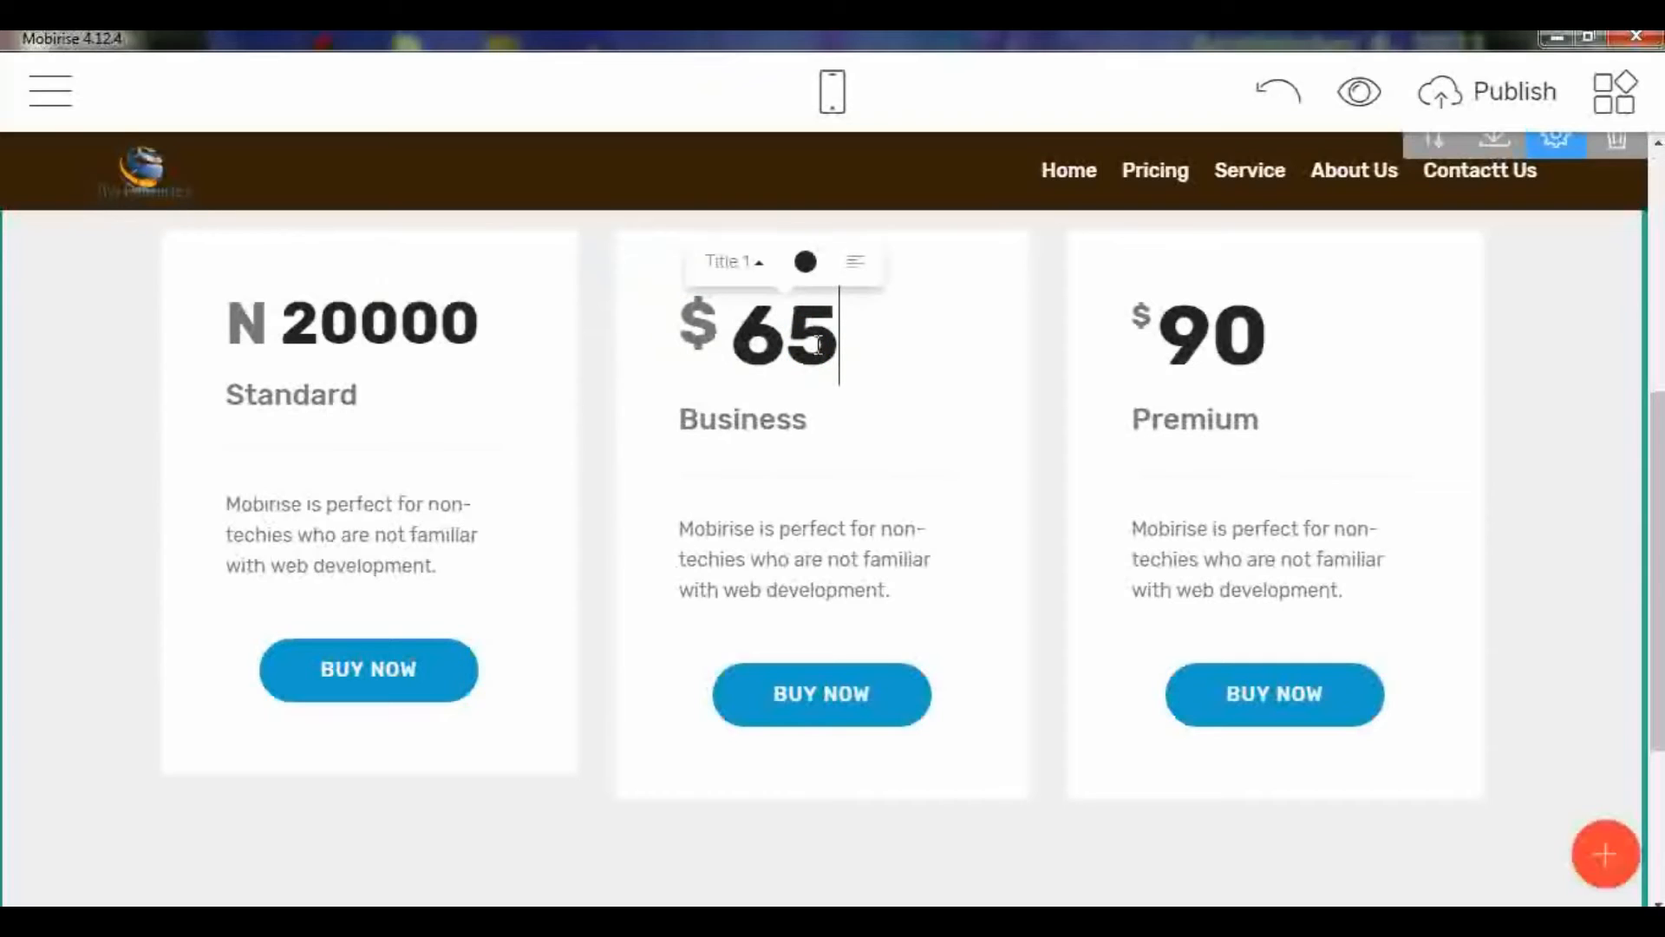
click(762, 272)
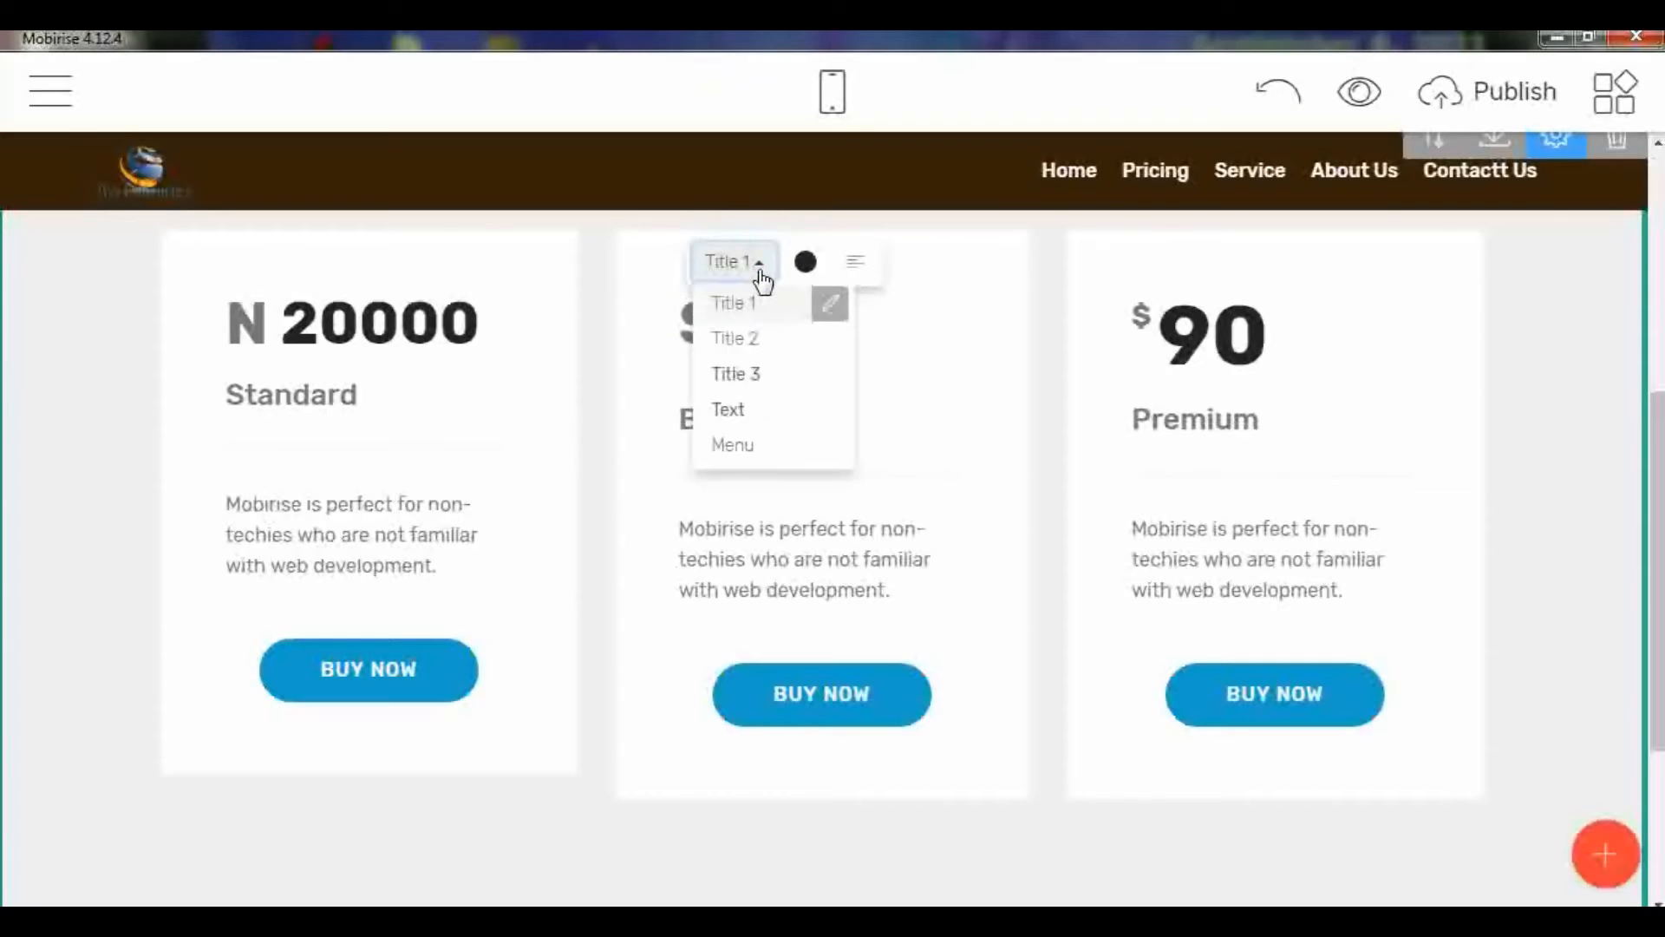
click(751, 340)
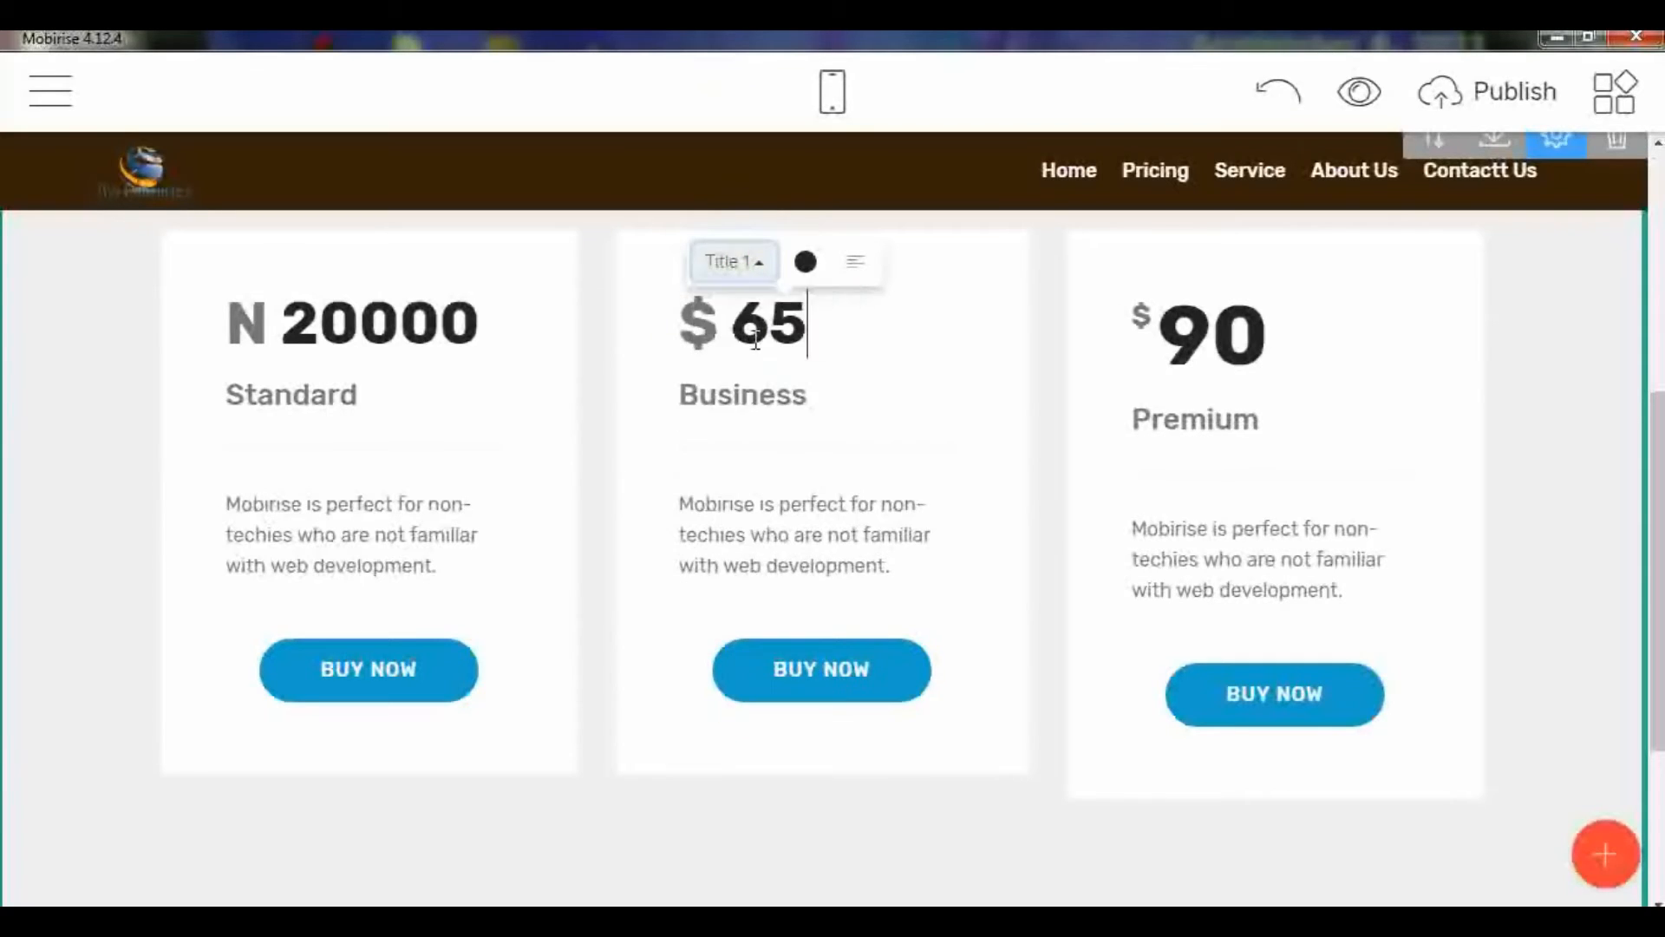
Step: Replace the Business plan's dollar sign with "N" and change its price figure to 65,000
click(713, 322)
drag(709, 327, 687, 328)
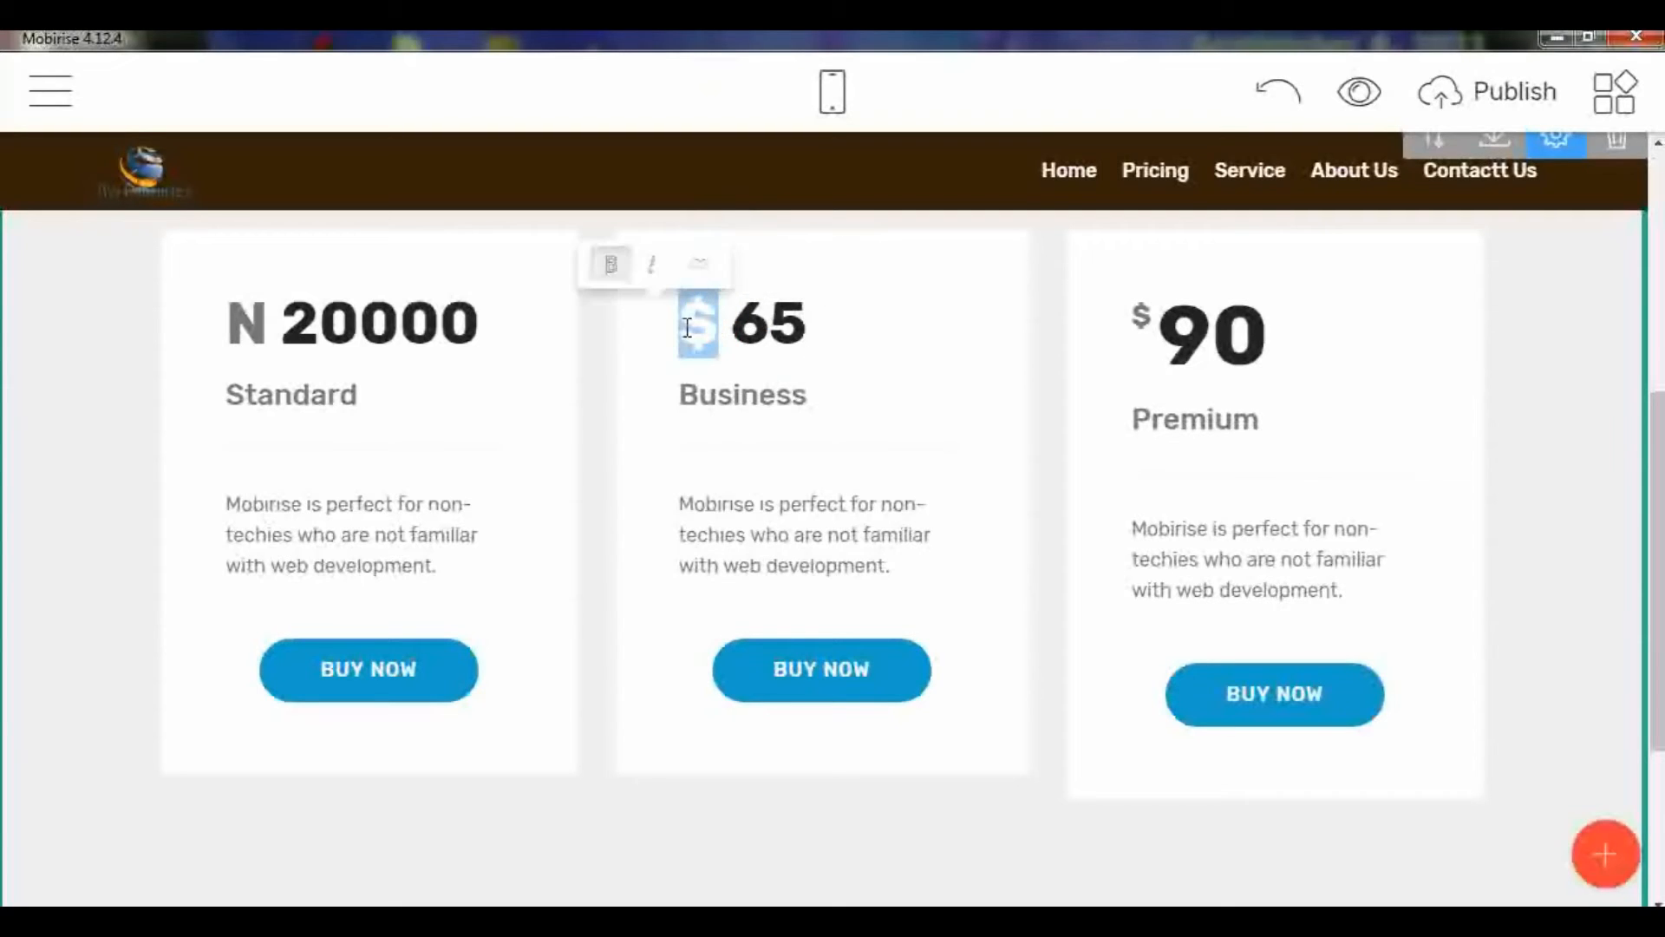
text(N)
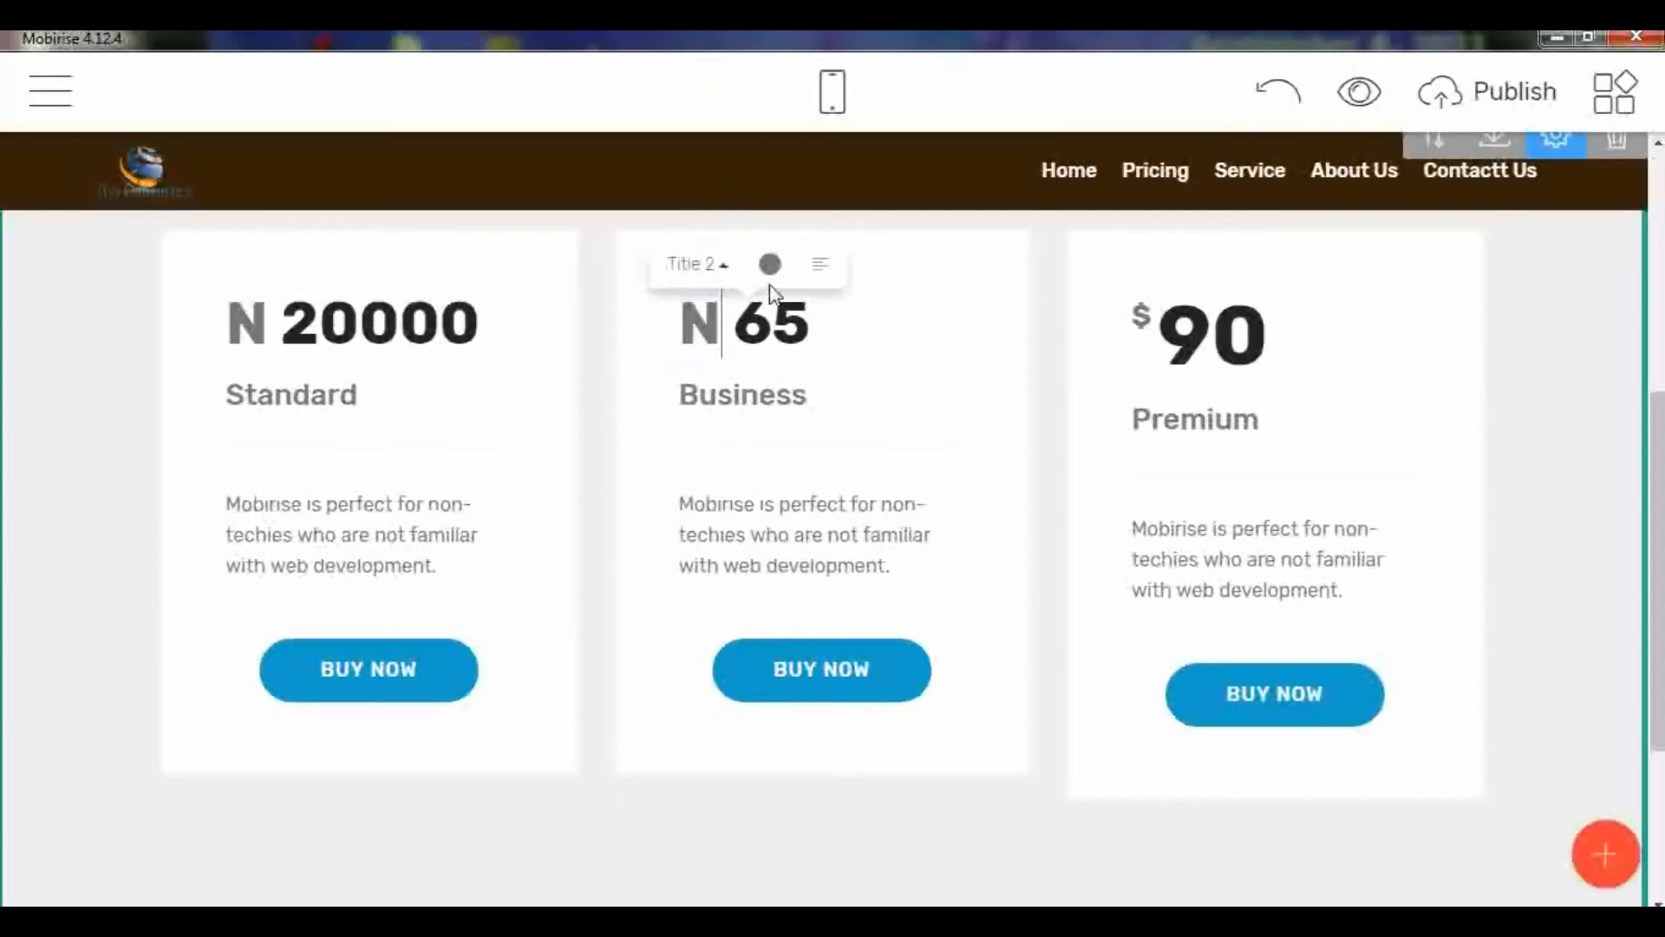
click(811, 326)
text(,)
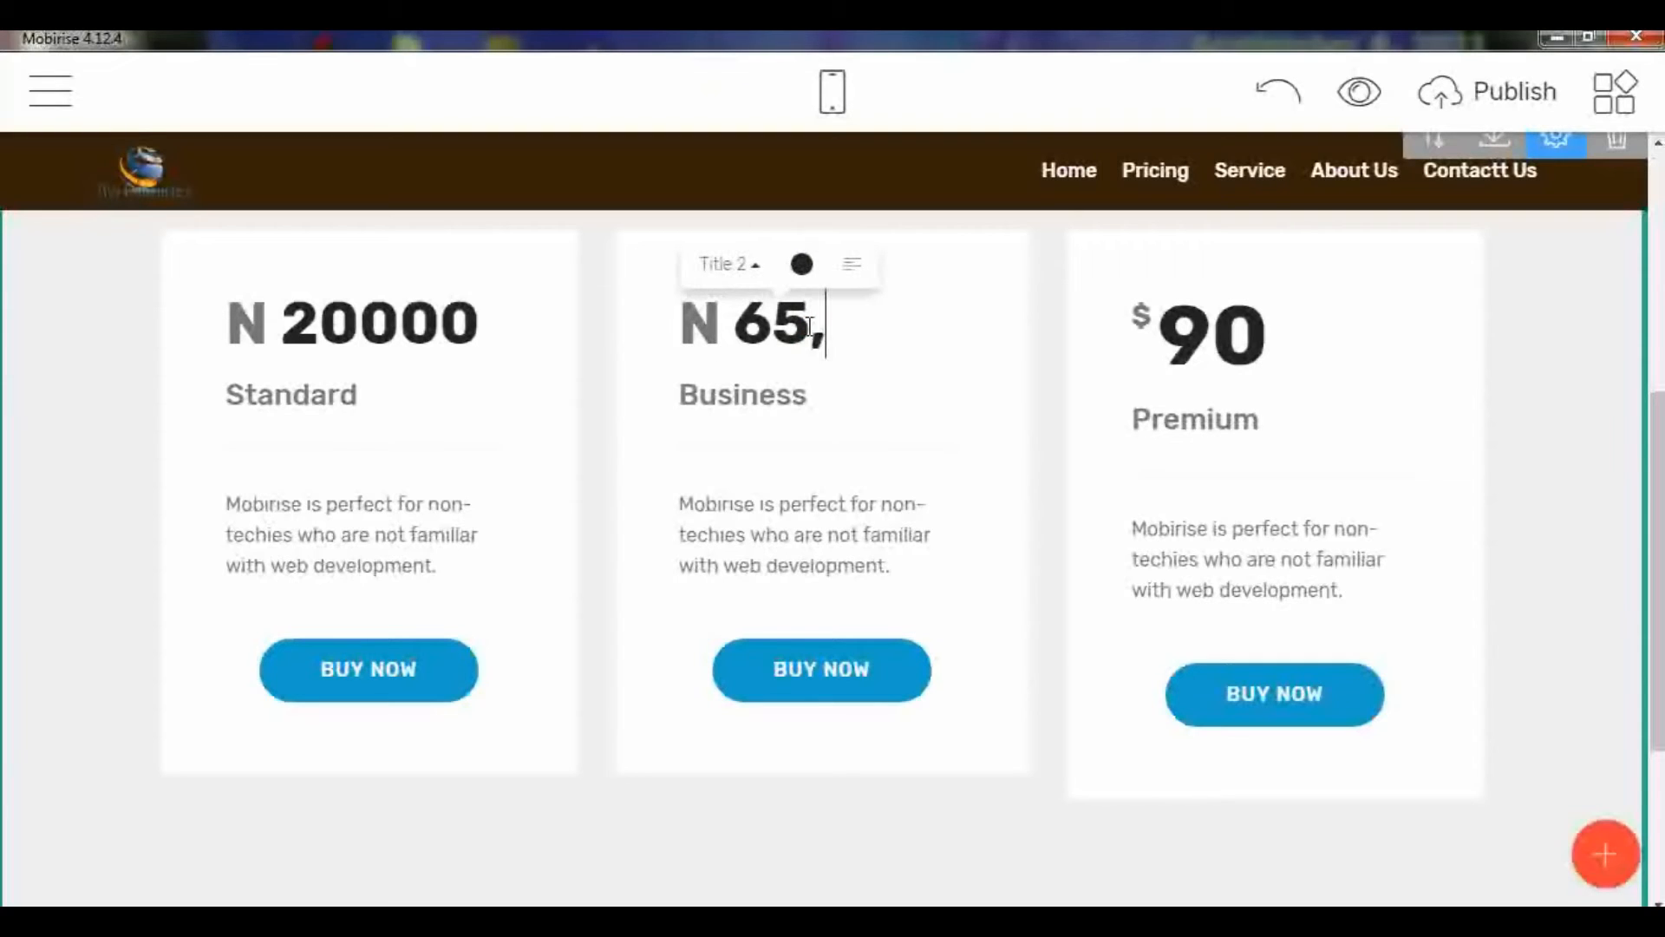
text(000)
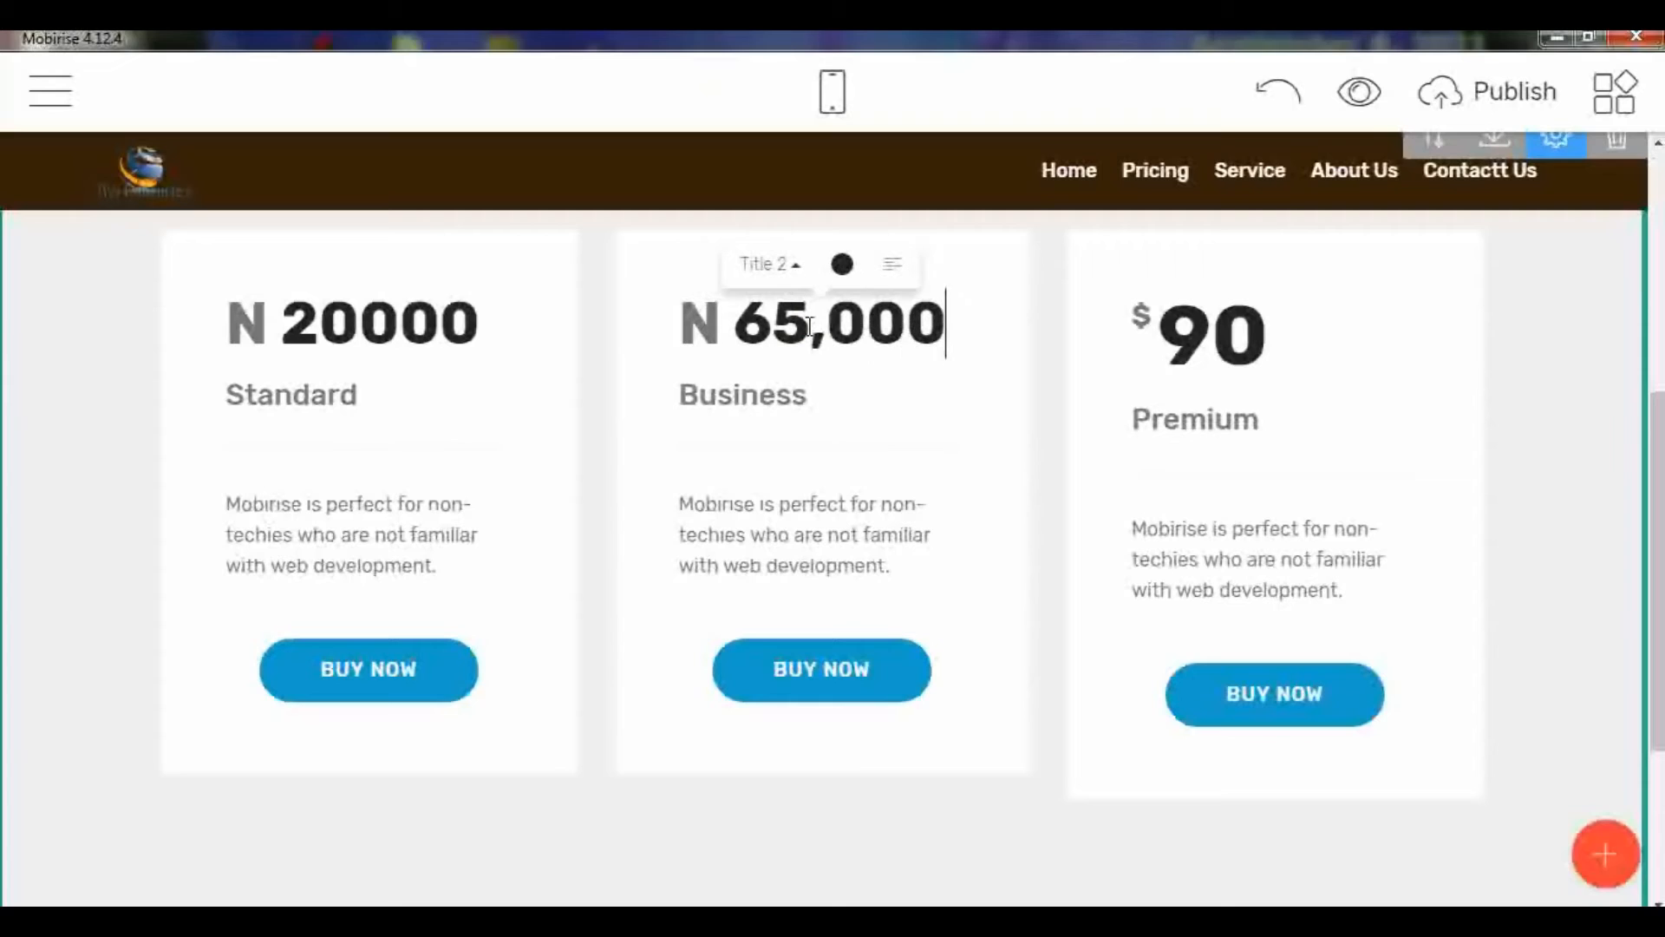
Step: Add a thousands comma to the Standard plan's price figure so it reads 20,000
click(357, 321)
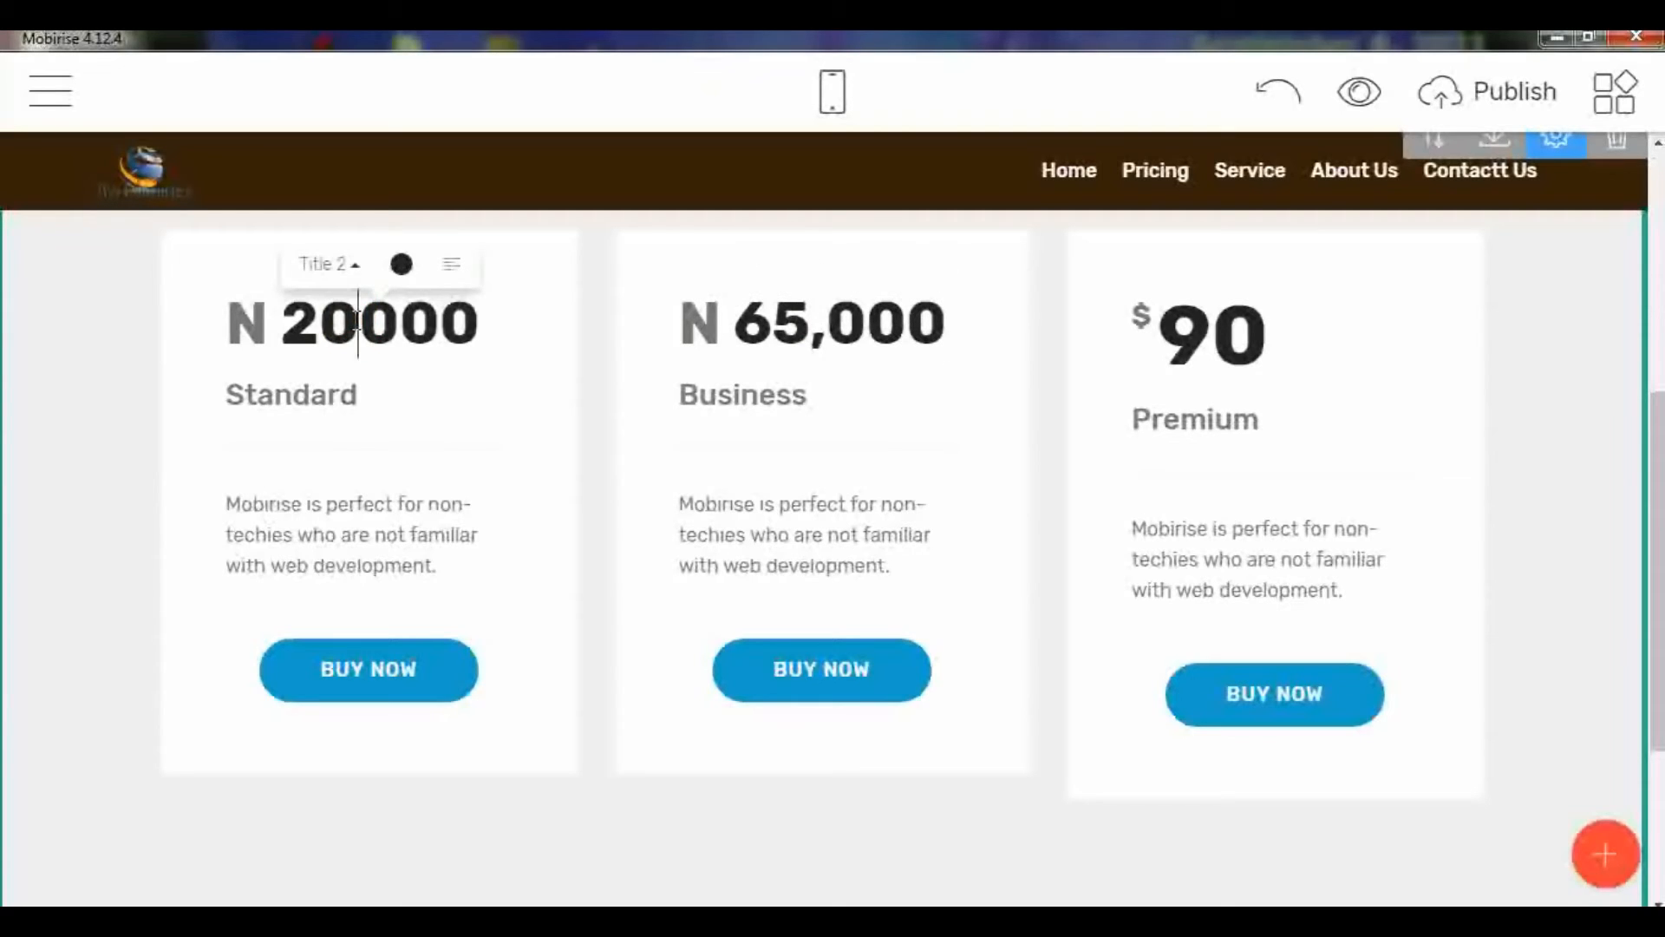
text(,)
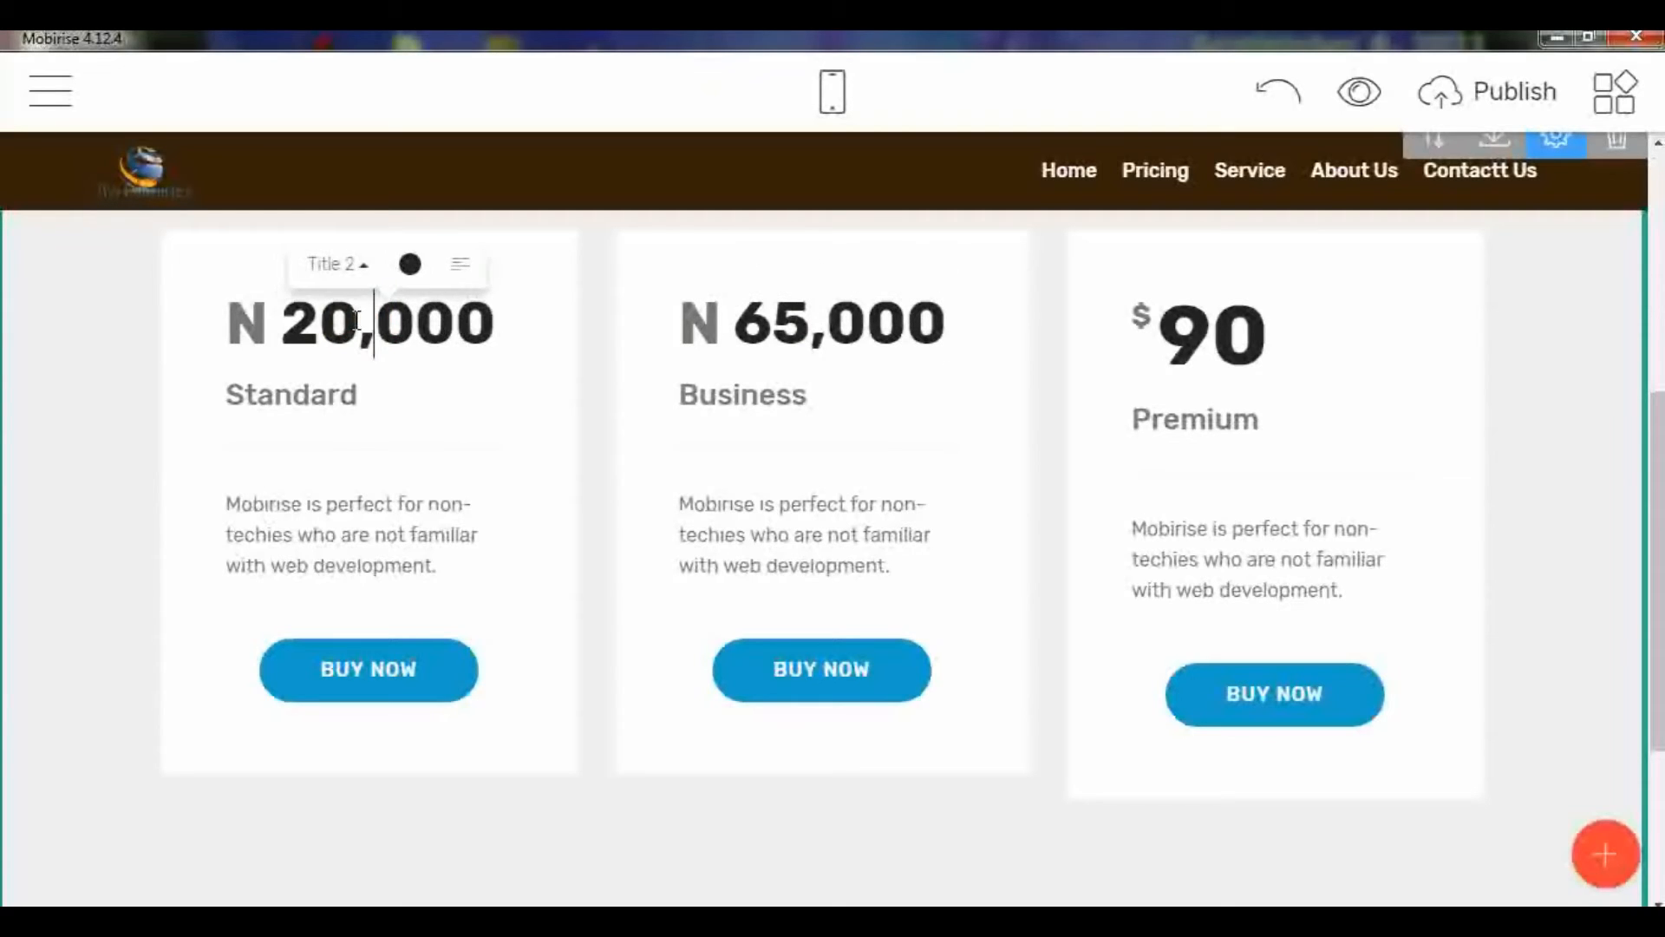
Step: Apply the Title 2 text style to the Premium plan's price figure and its dollar sign
click(1258, 340)
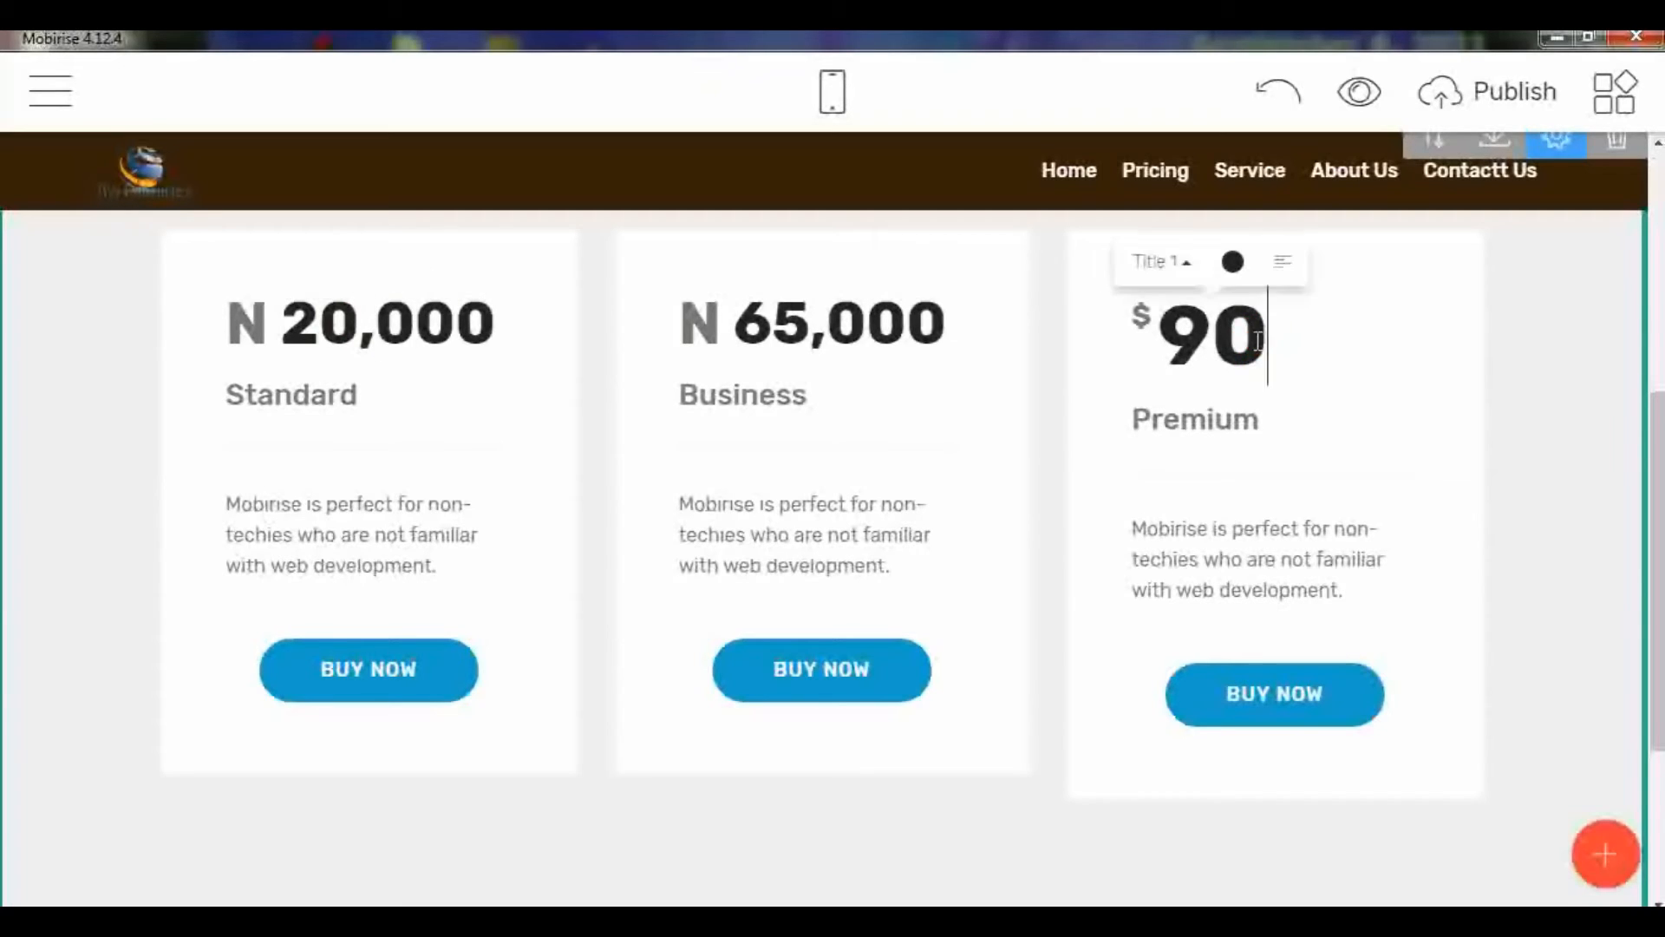
click(1180, 264)
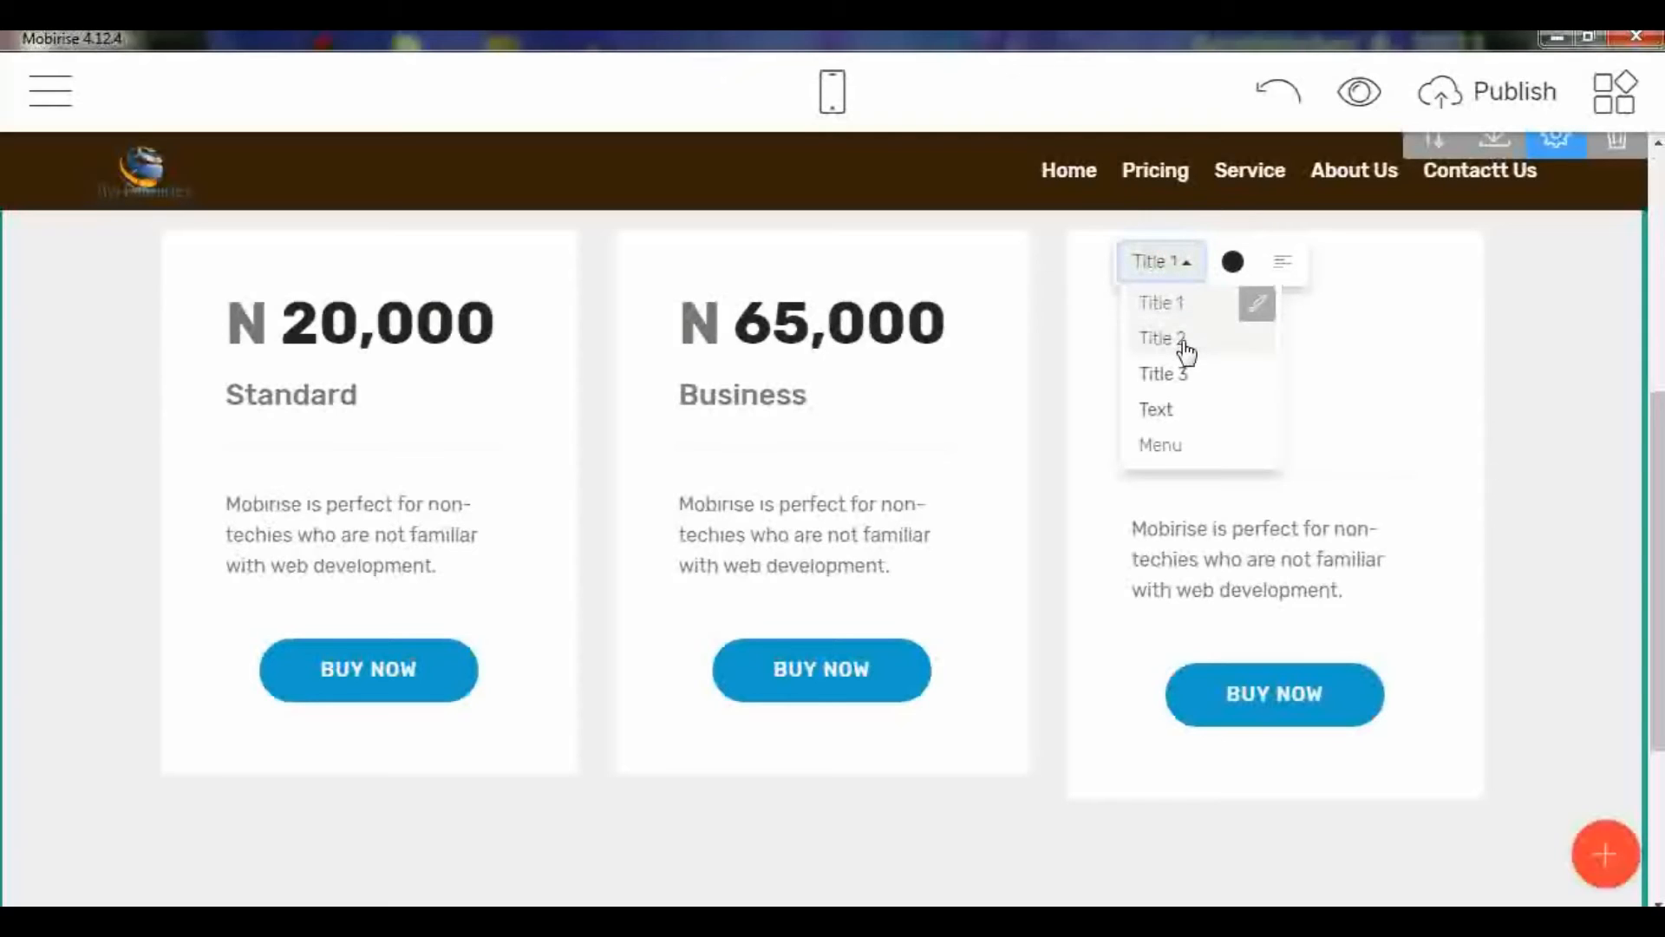
click(1179, 340)
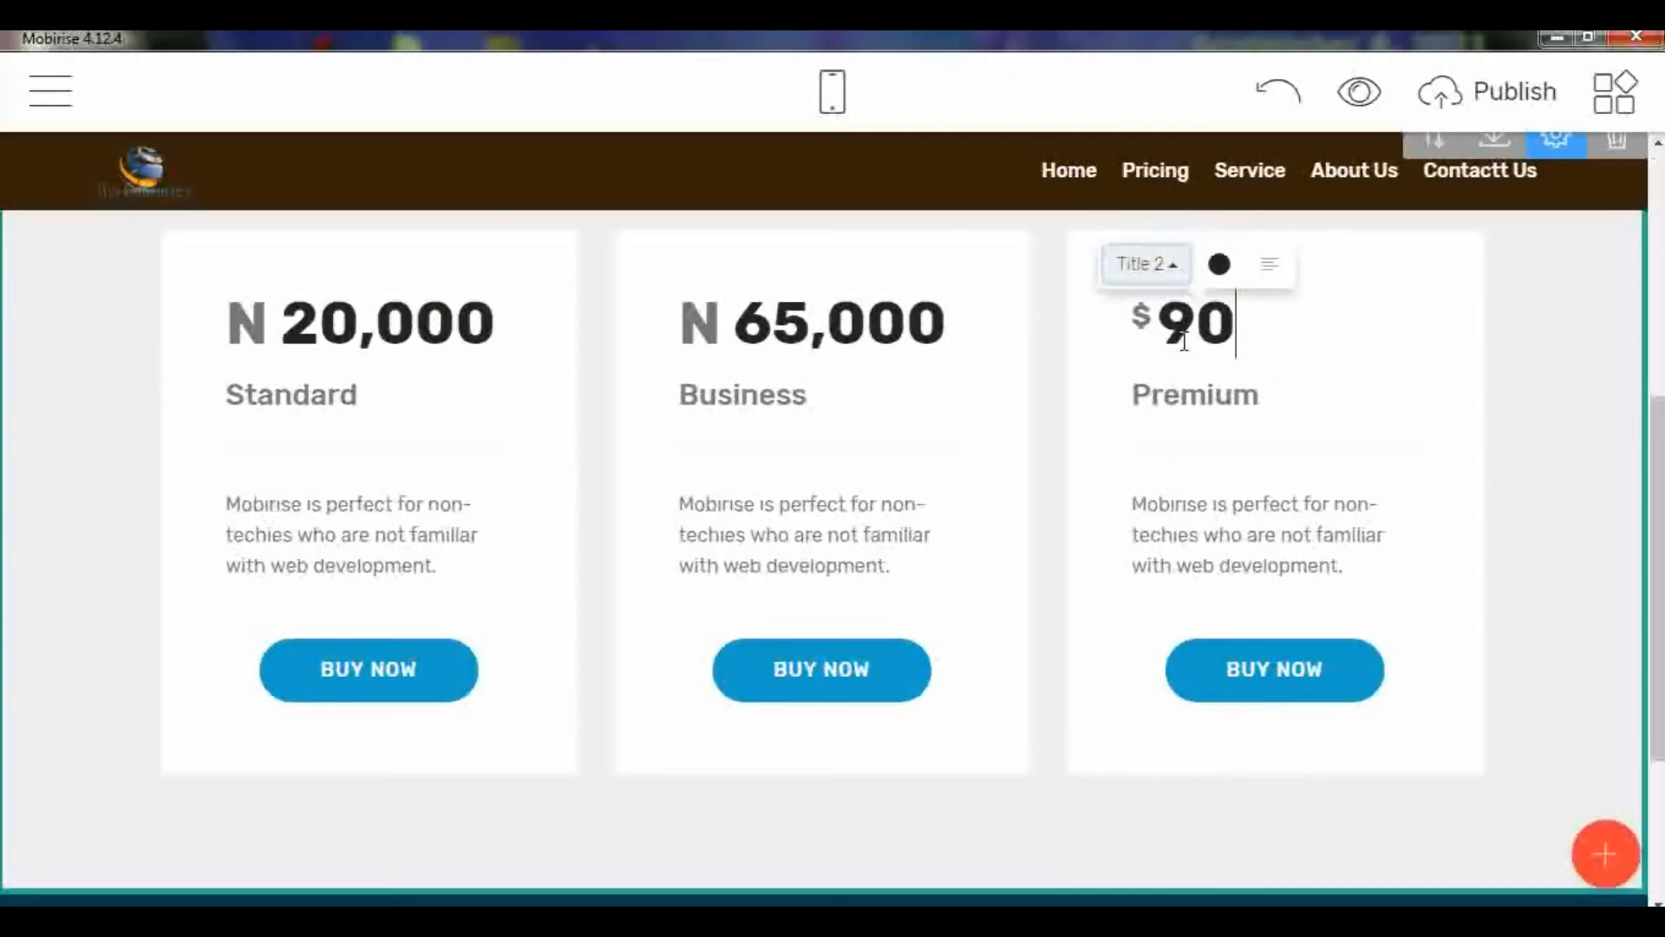
click(1141, 314)
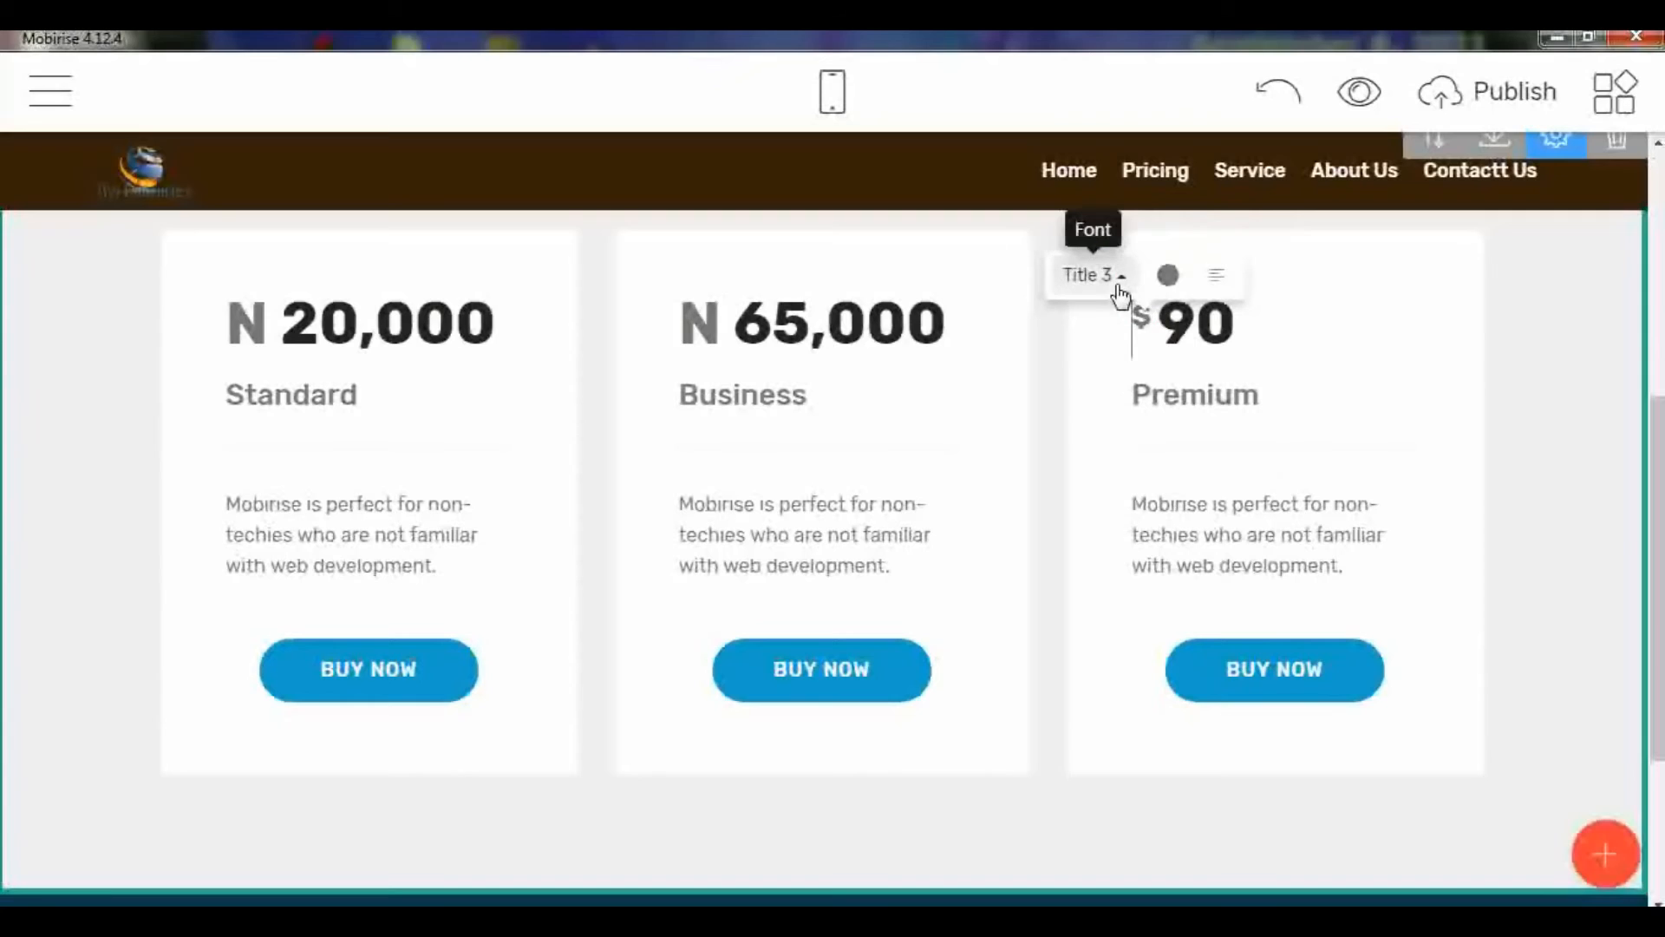
click(1118, 286)
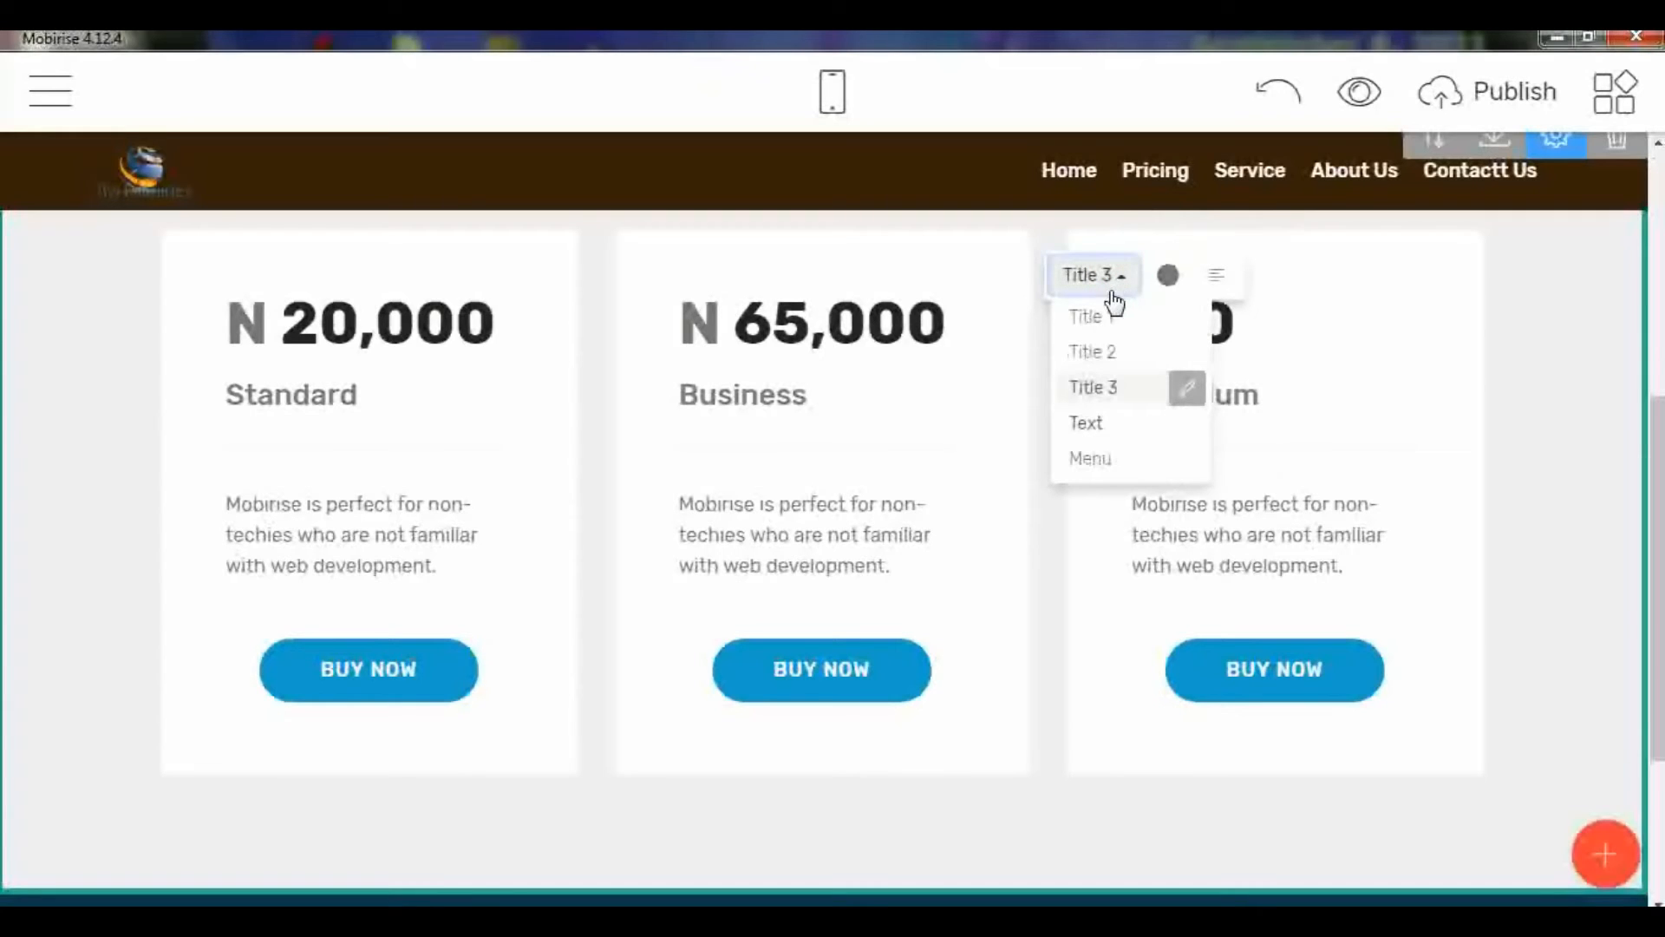
click(1104, 353)
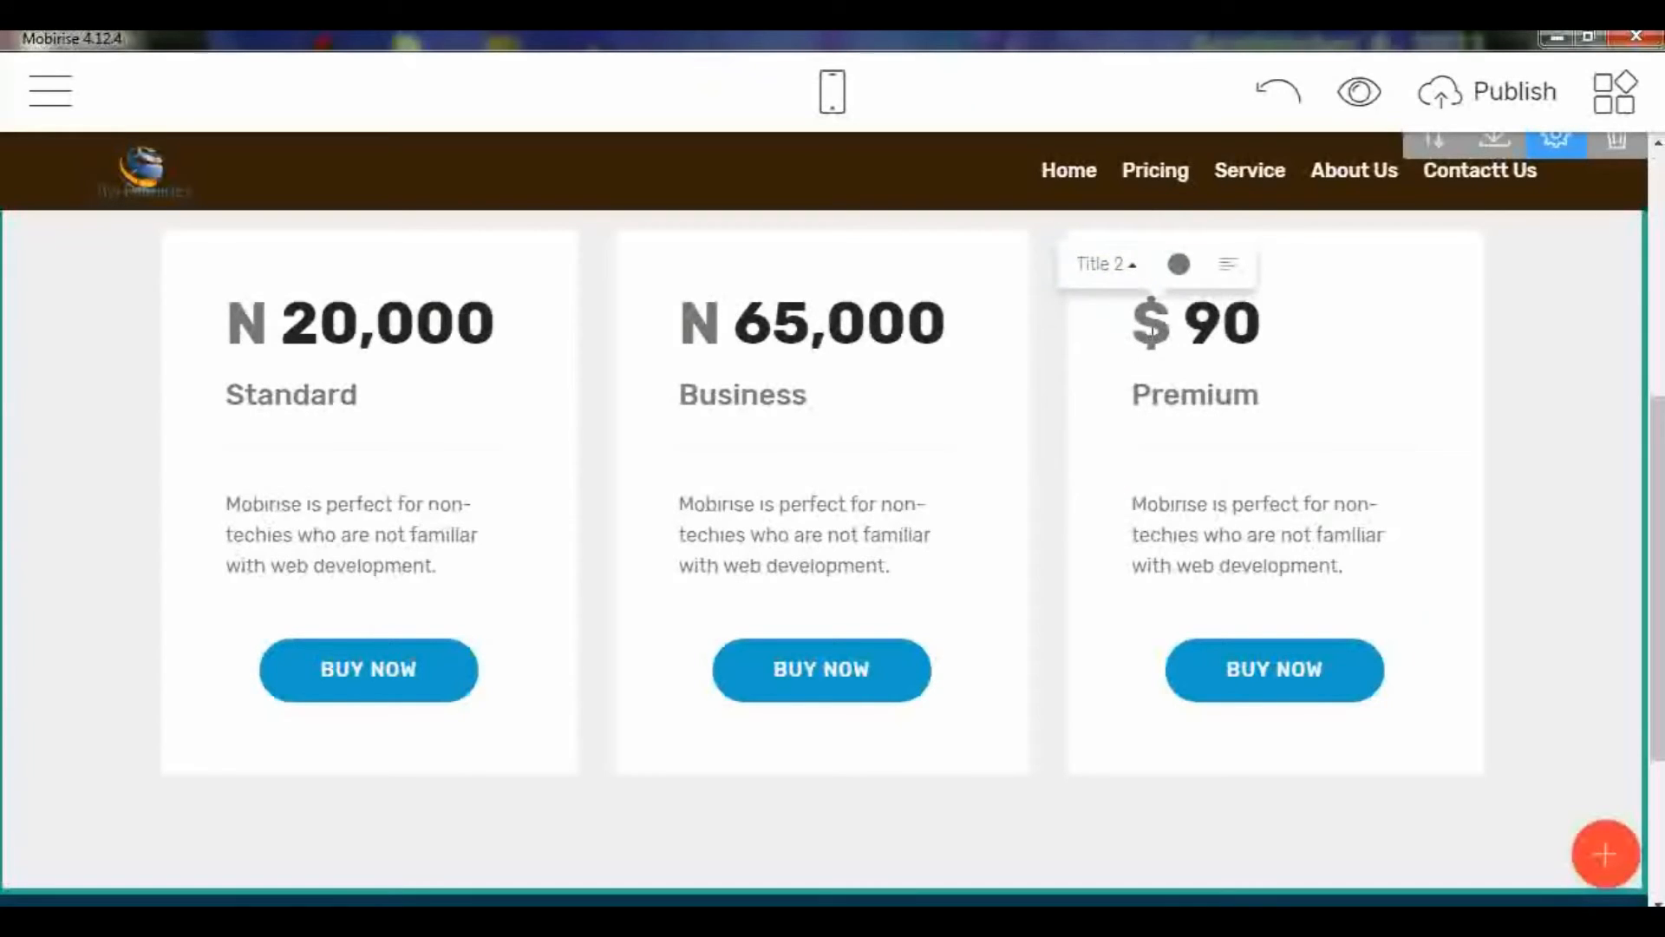
Step: Replace the Premium plan's dollar sign with "N" and change its price figure to 90,000
double_click(1153, 330)
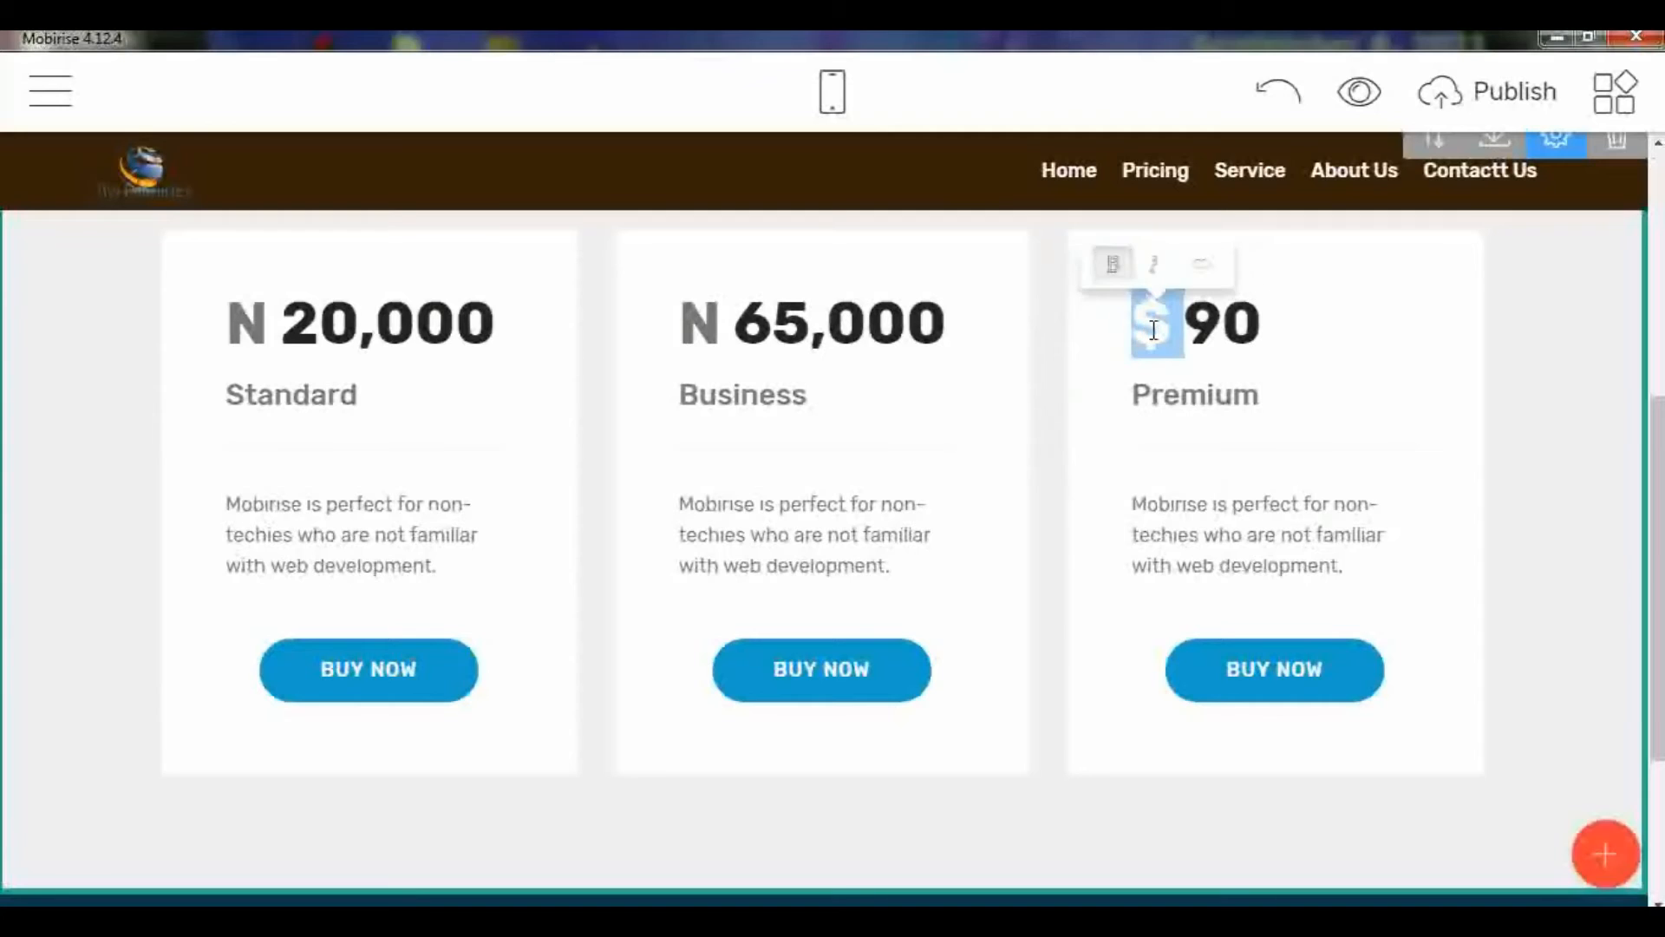
text(N)
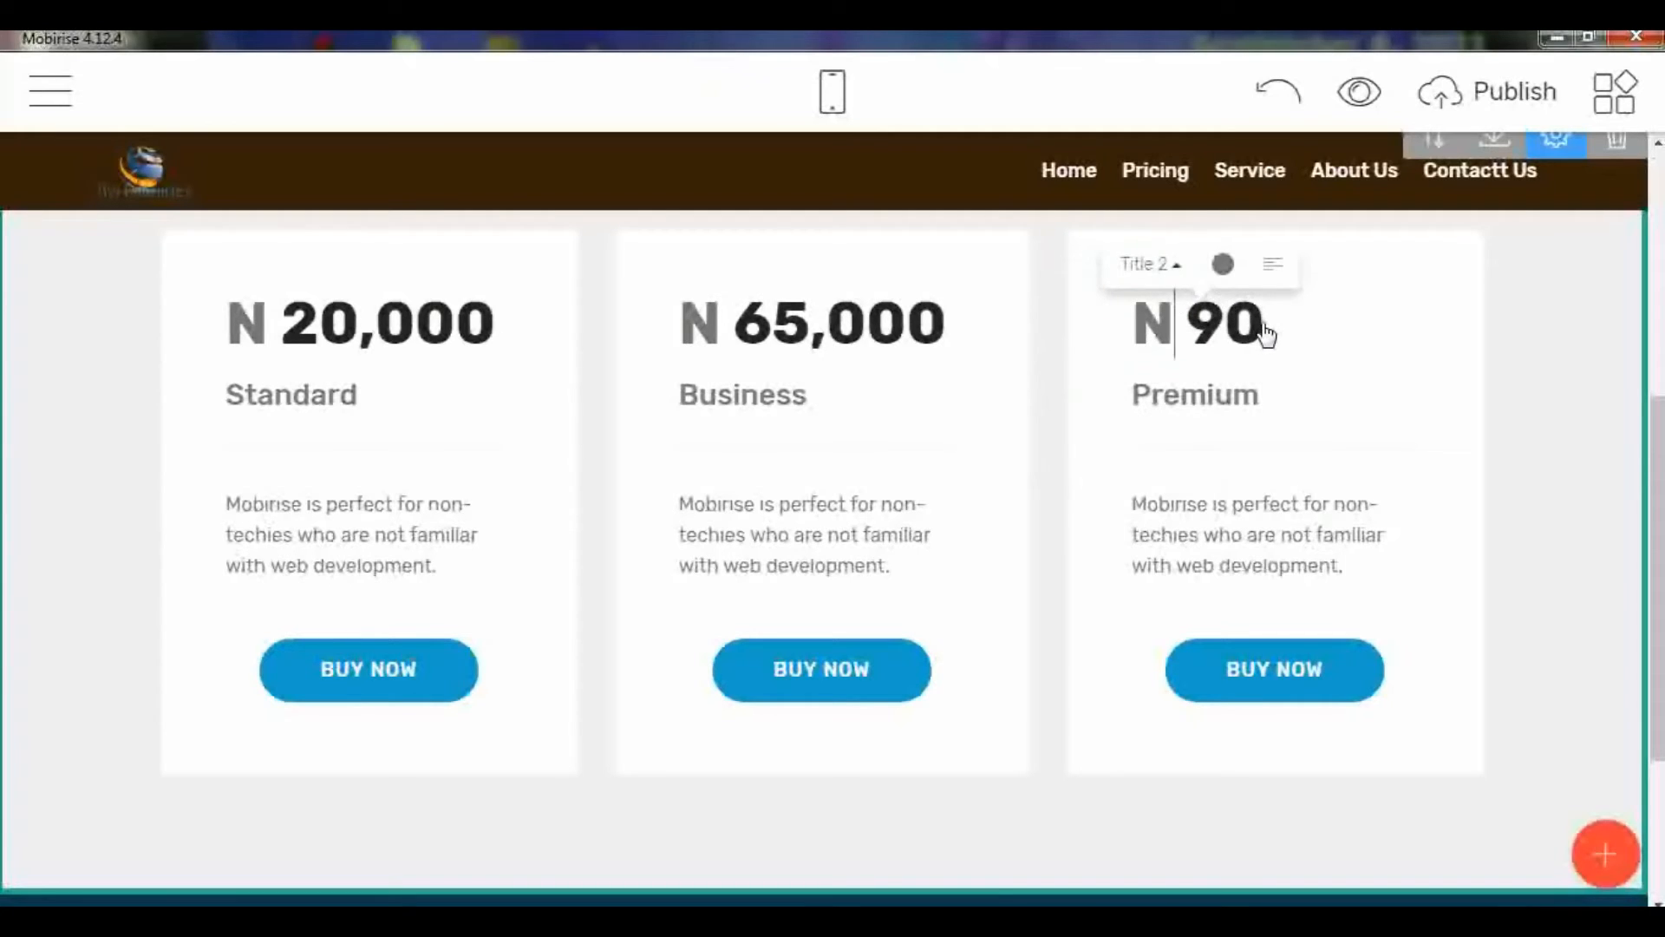
click(1265, 327)
text(,000)
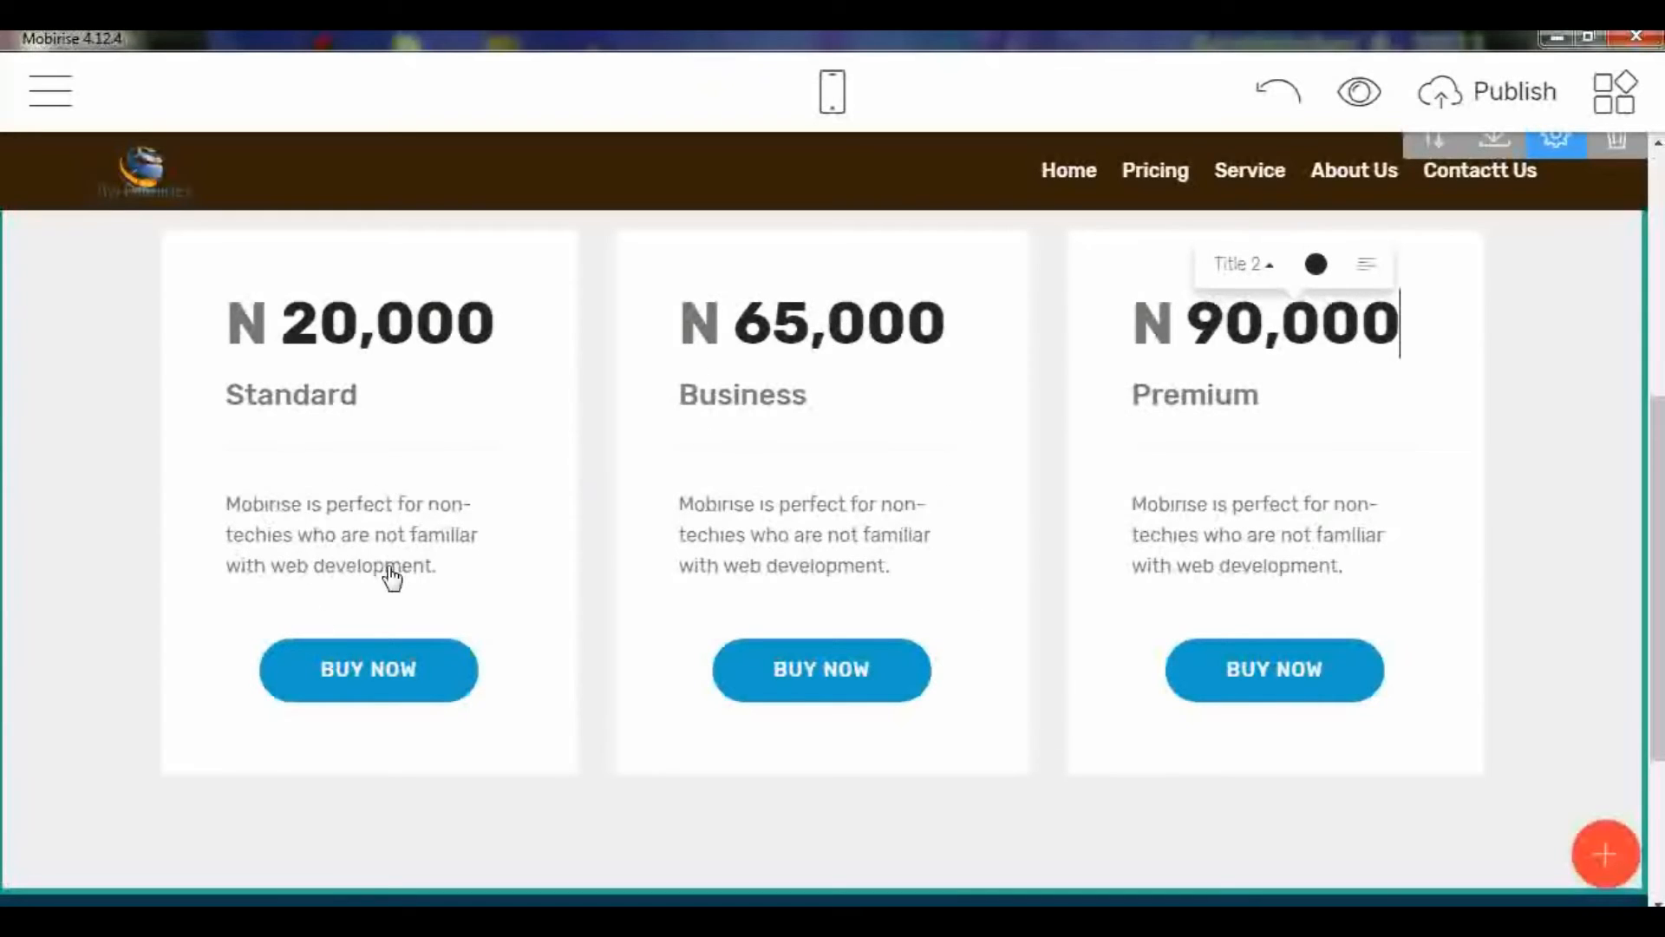
Step: Change the color of the Standard plan's BUY NOW button to the solid pink-red swatch
drag(1660, 496, 1660, 577)
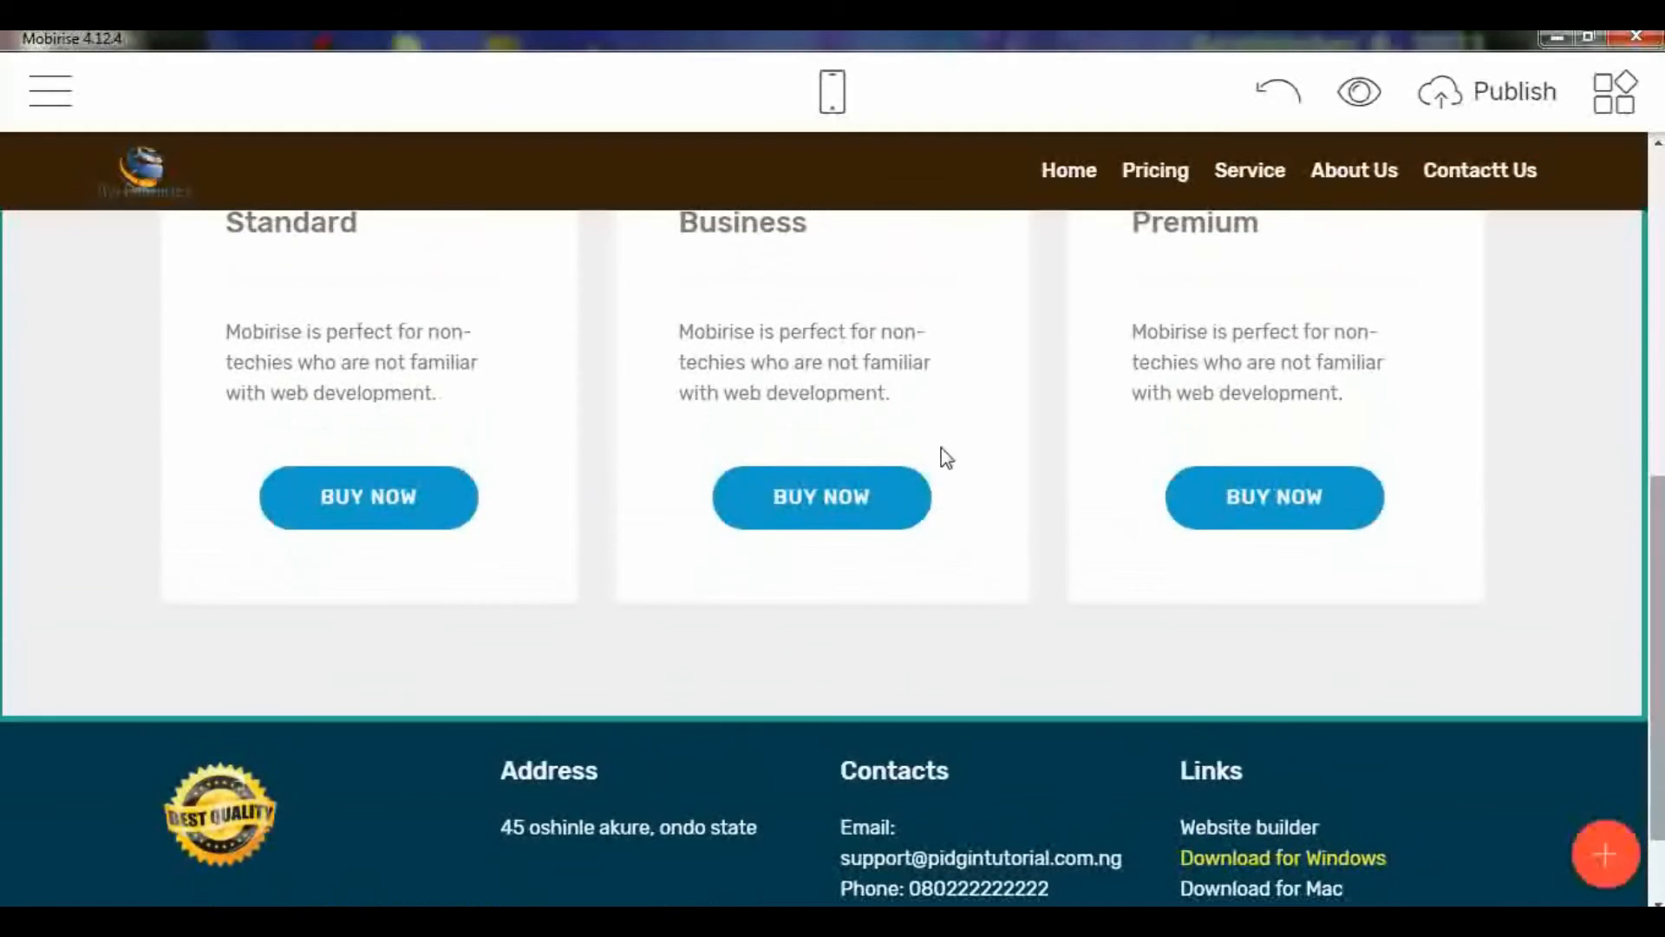
click(396, 503)
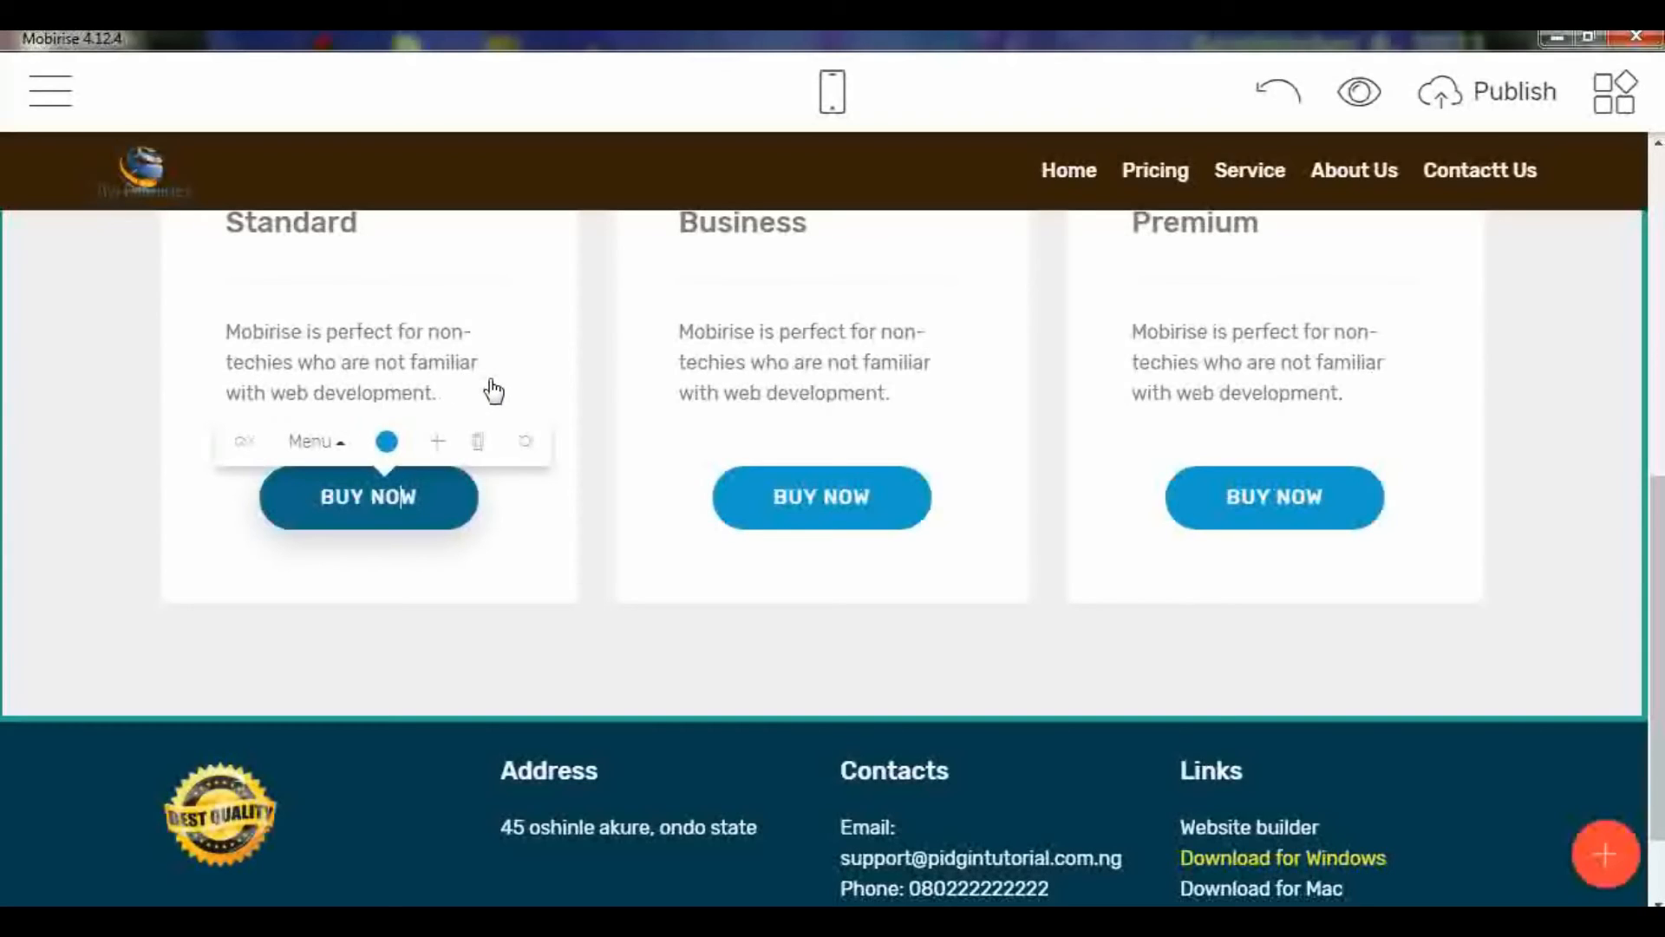
click(987, 621)
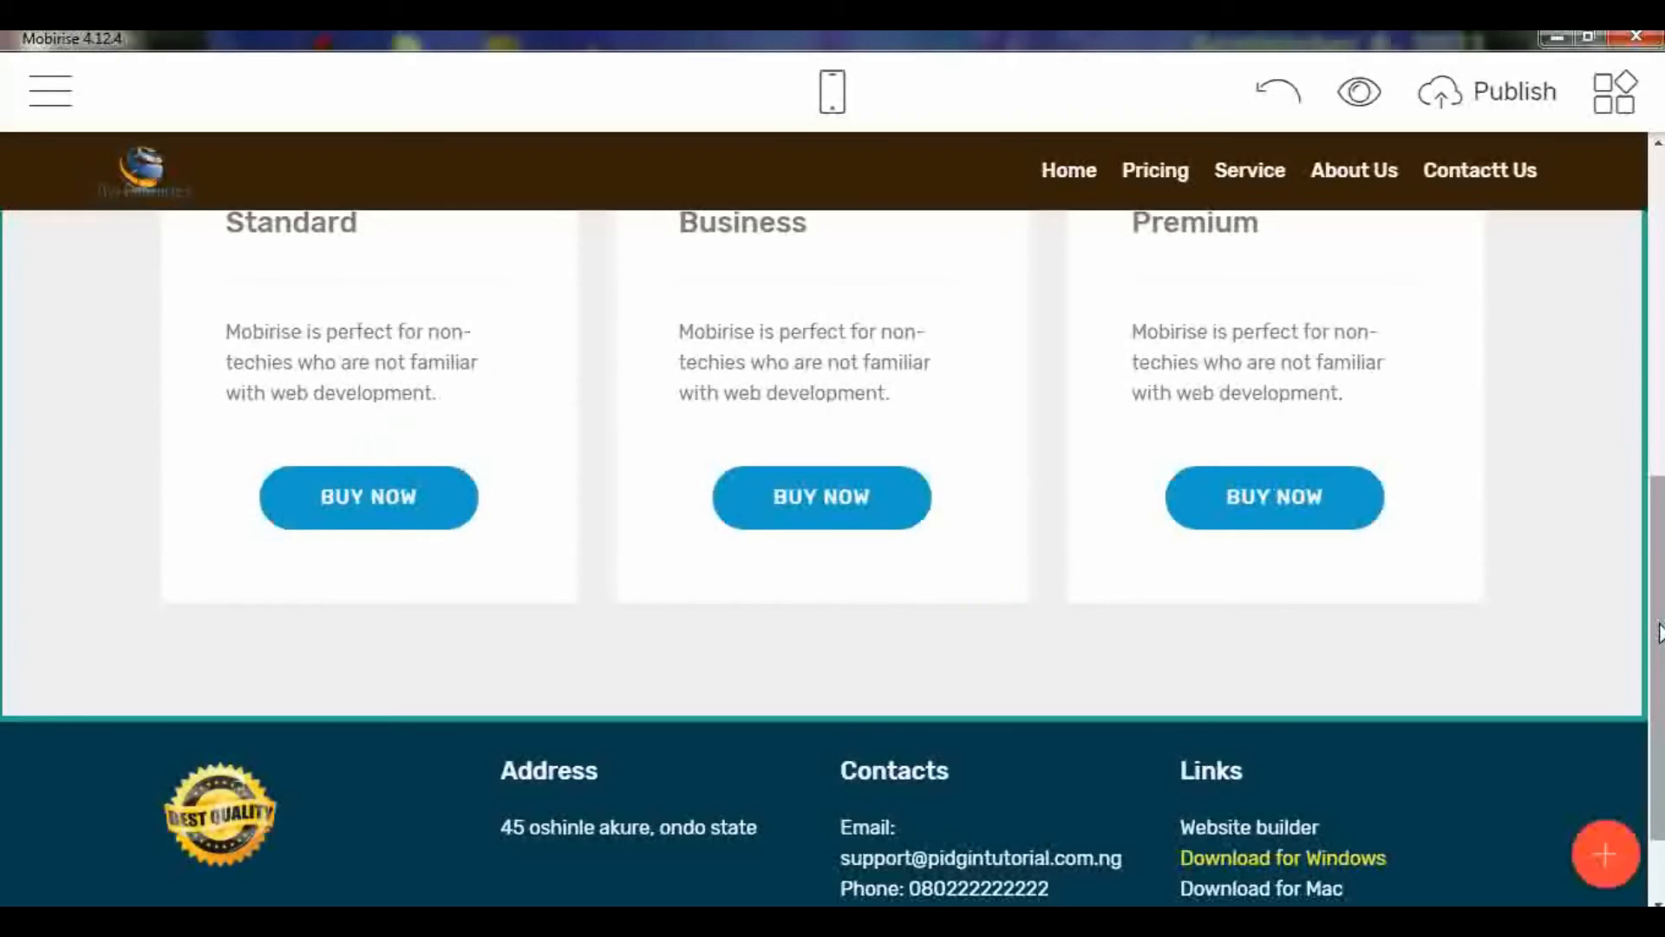
drag(1659, 631, 1658, 684)
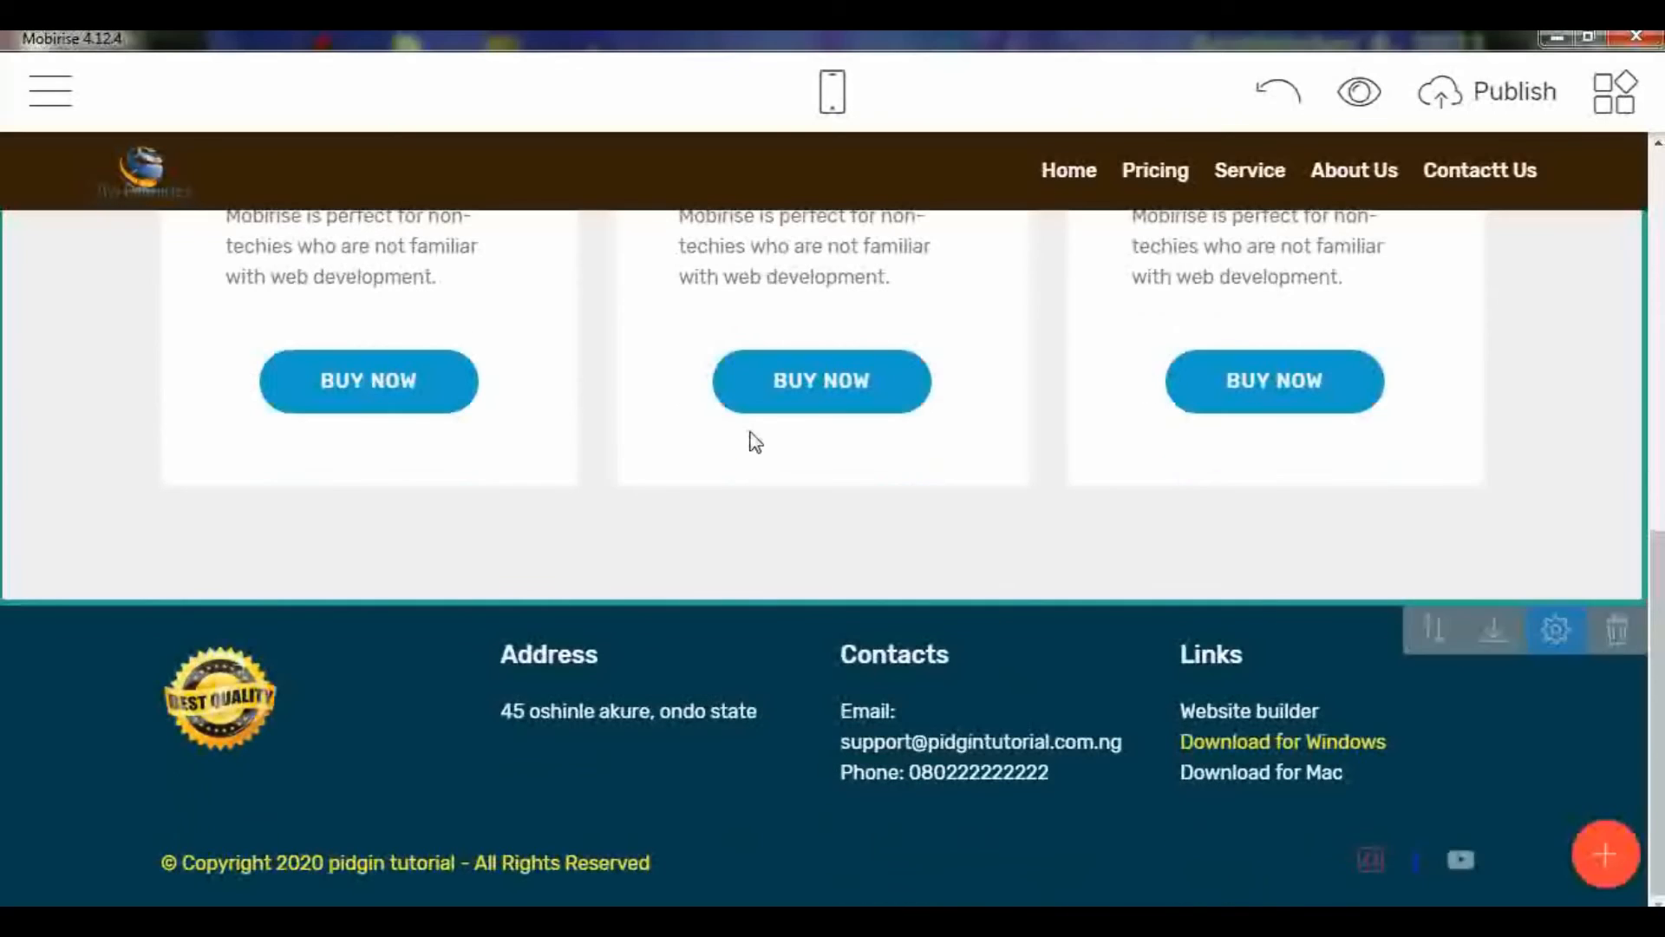
click(410, 384)
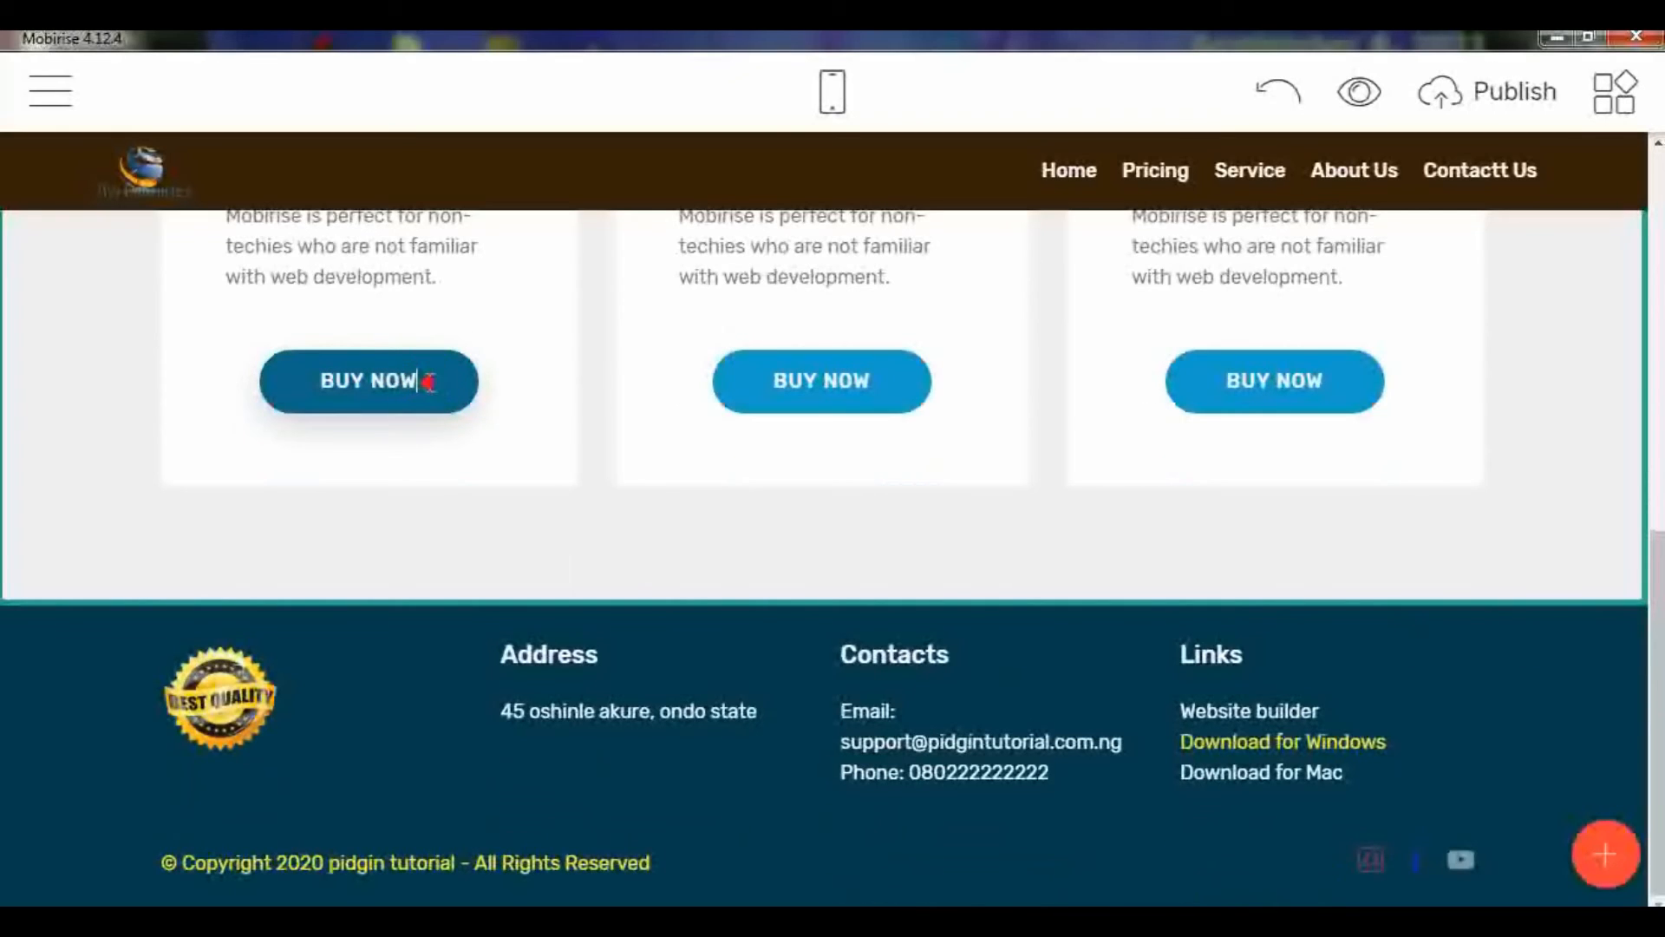
click(386, 326)
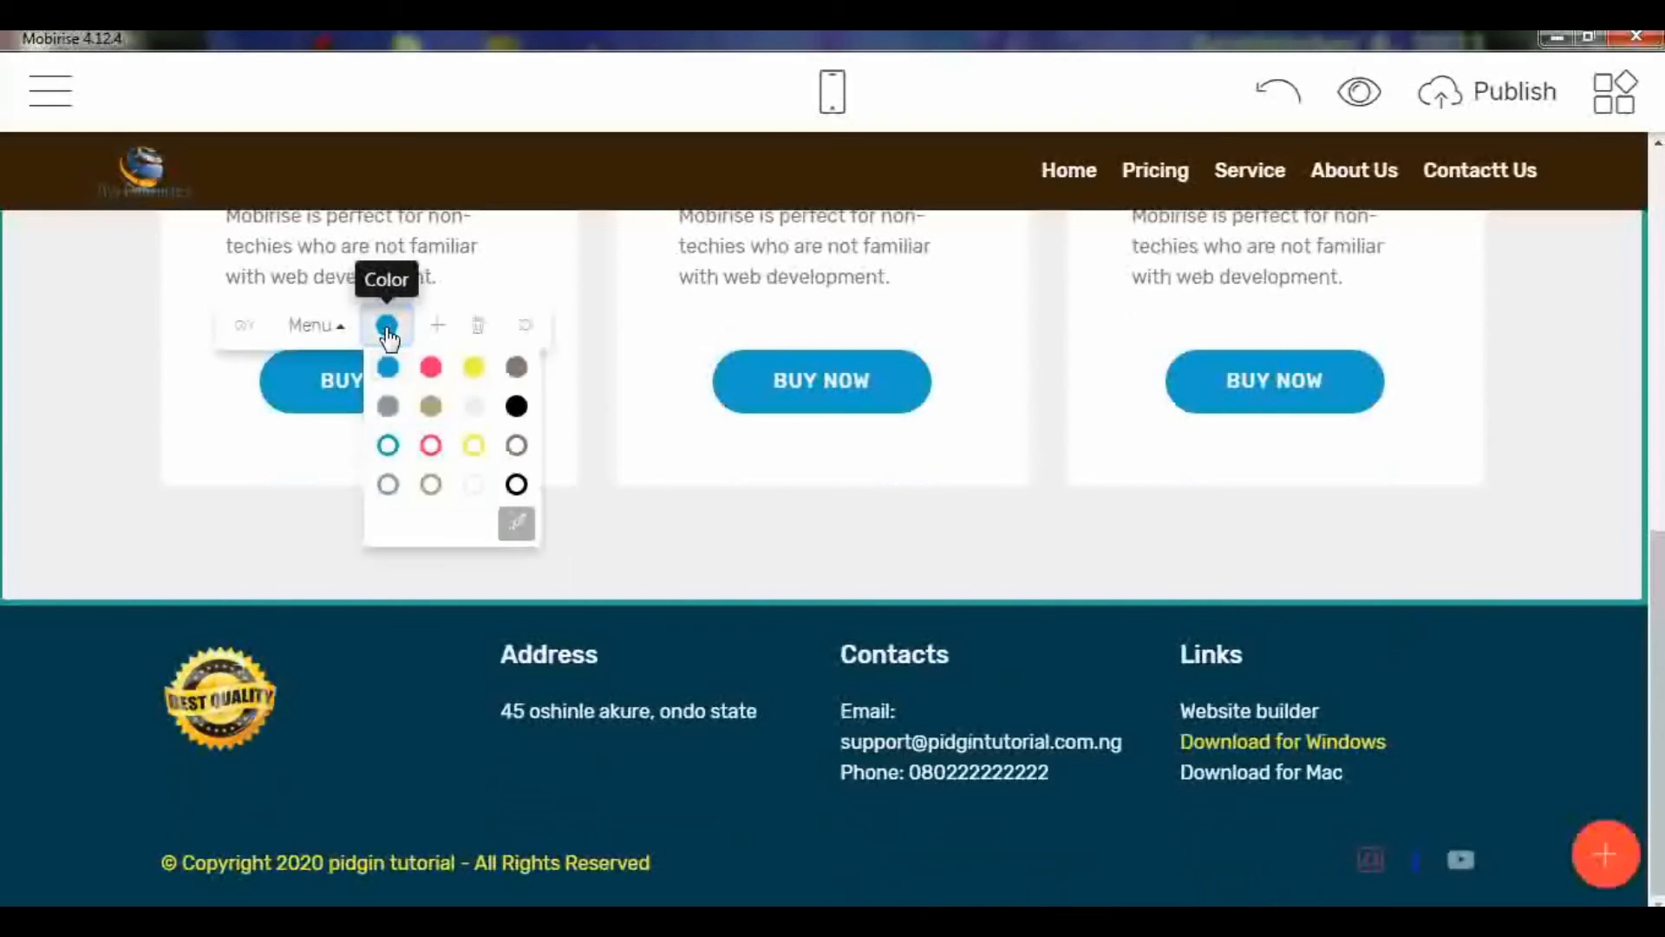
click(431, 367)
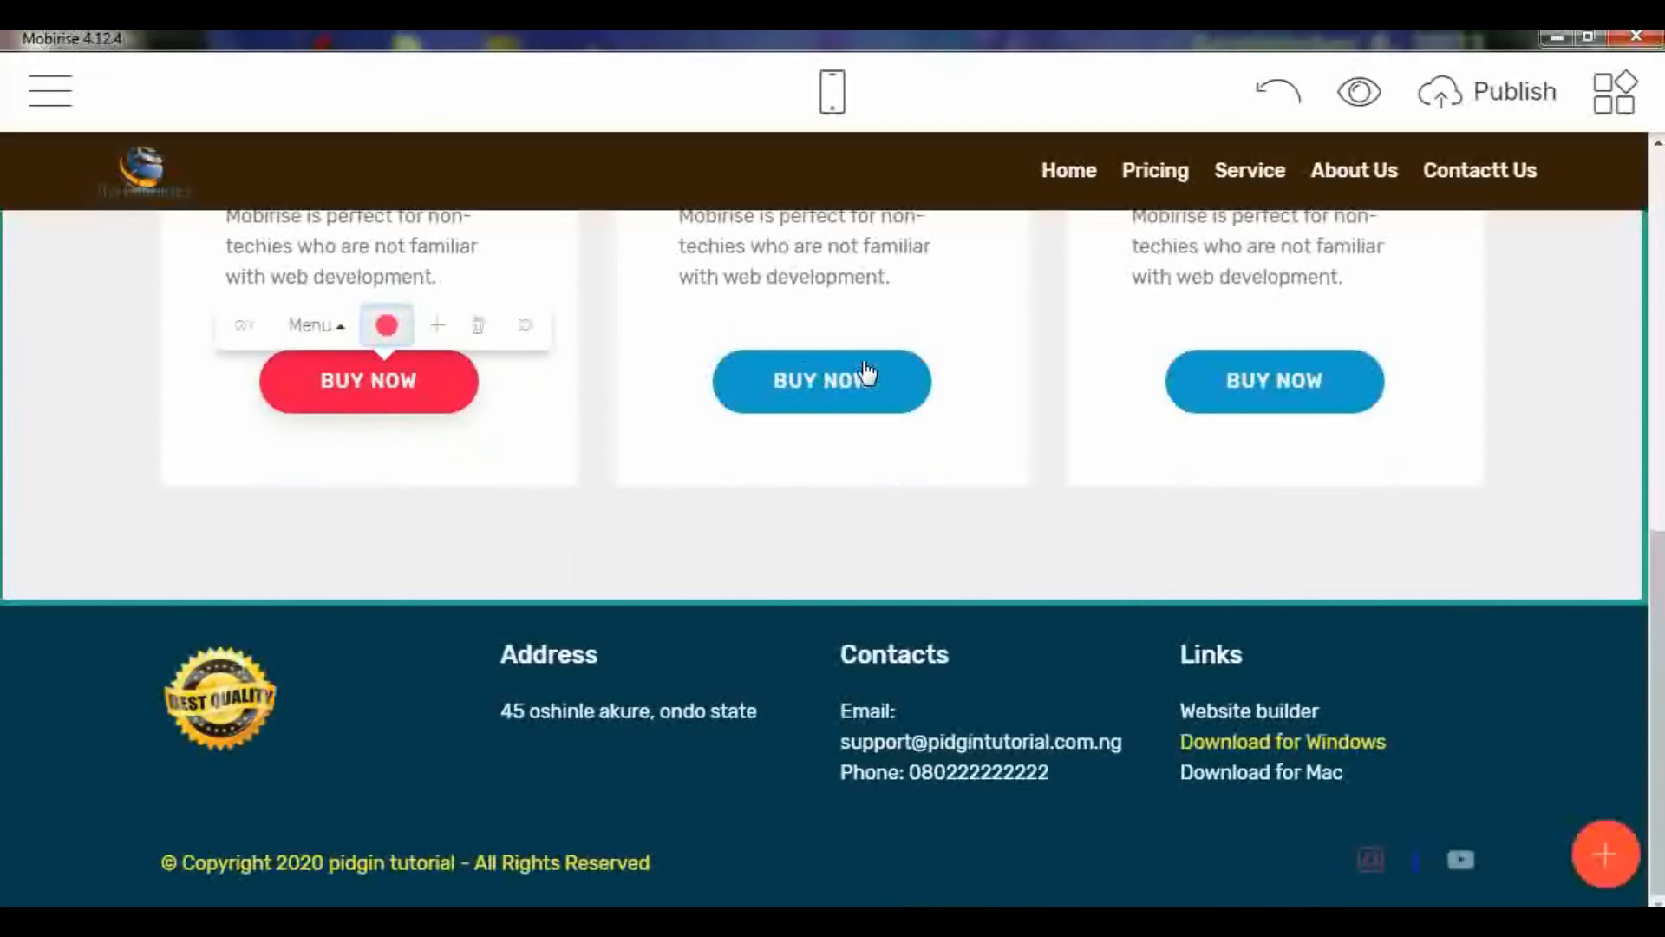
Step: Recolor the BUY NOW buttons of the Business and Premium plans with the solid pink-red swatch
click(896, 383)
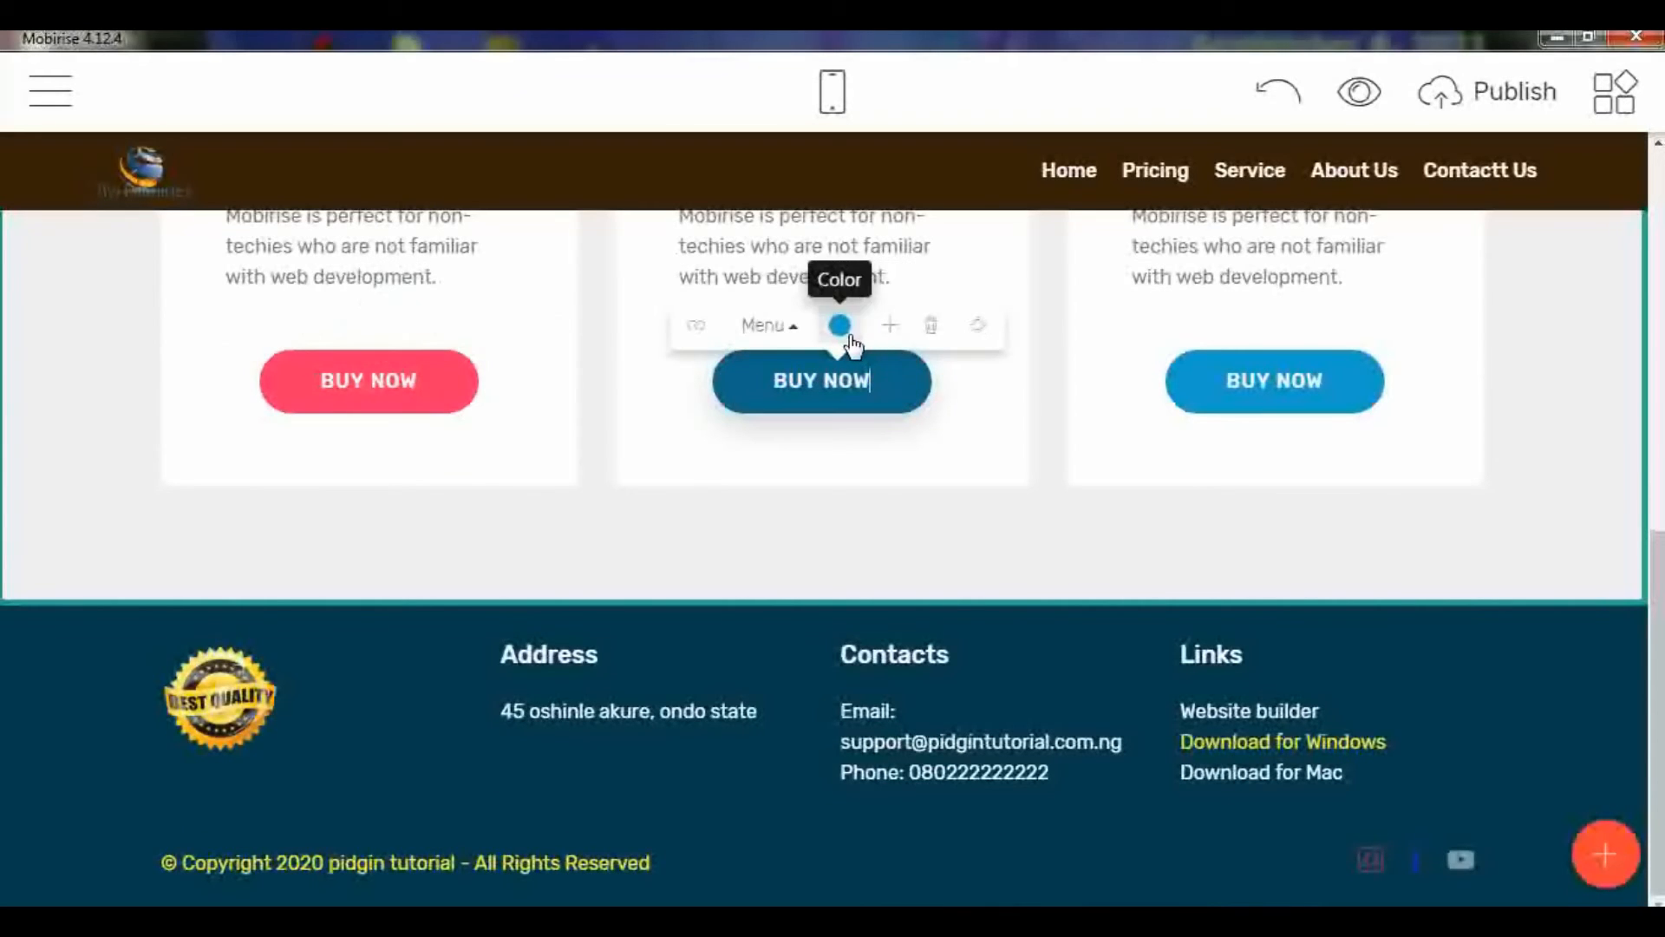
click(840, 326)
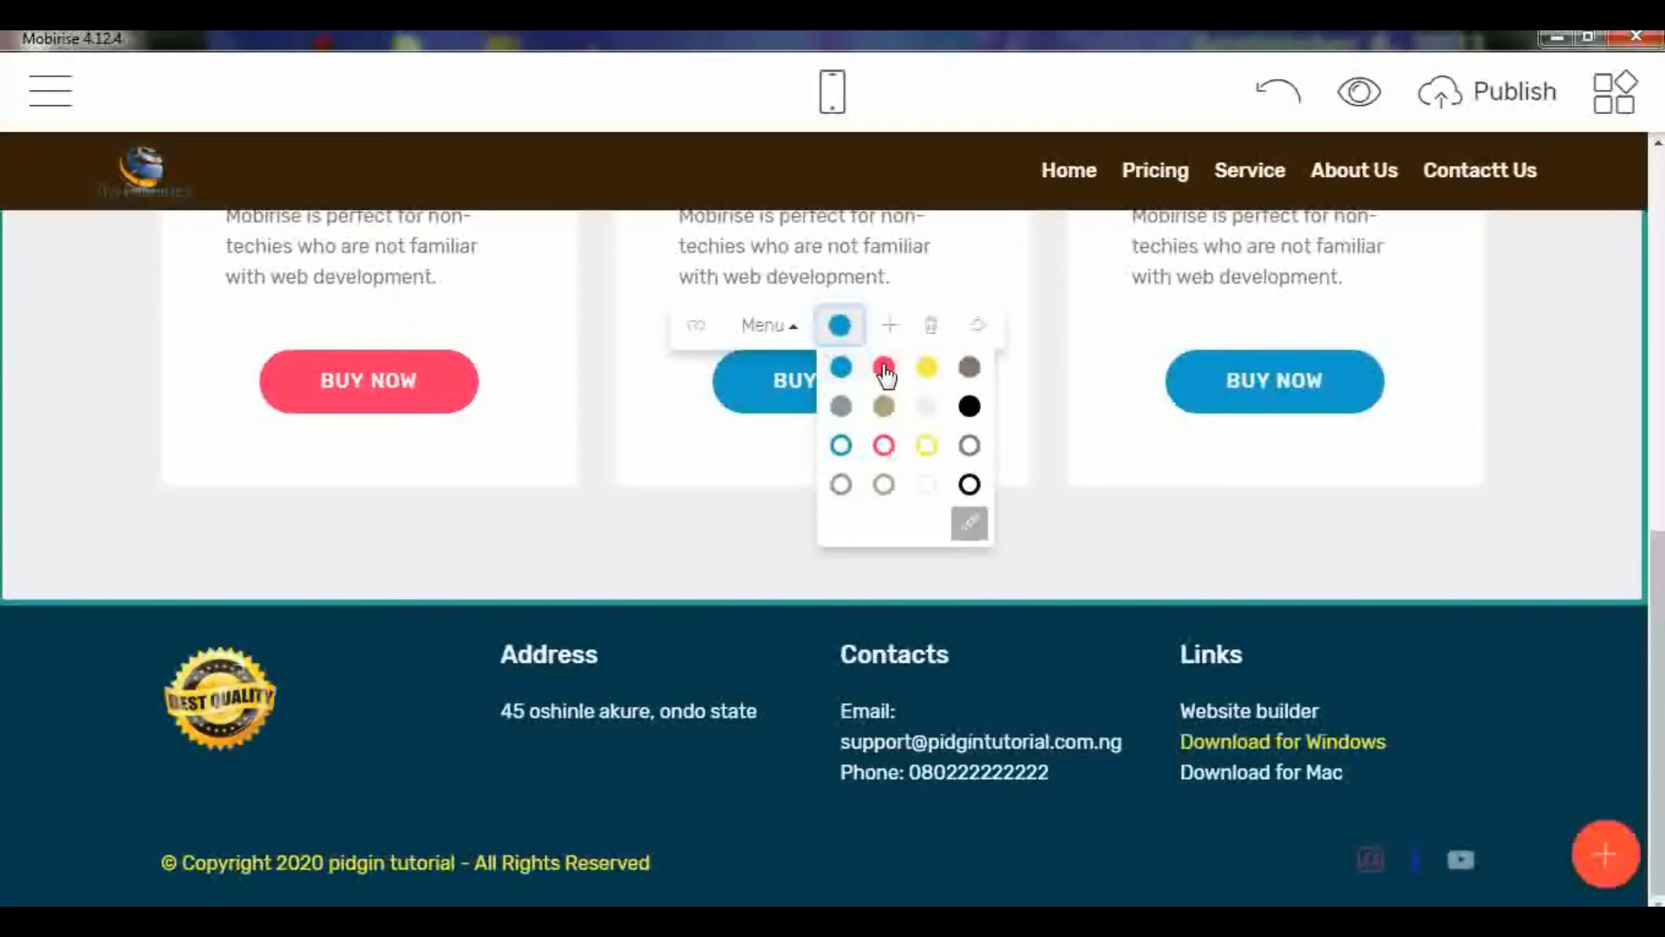
click(885, 372)
click(1214, 382)
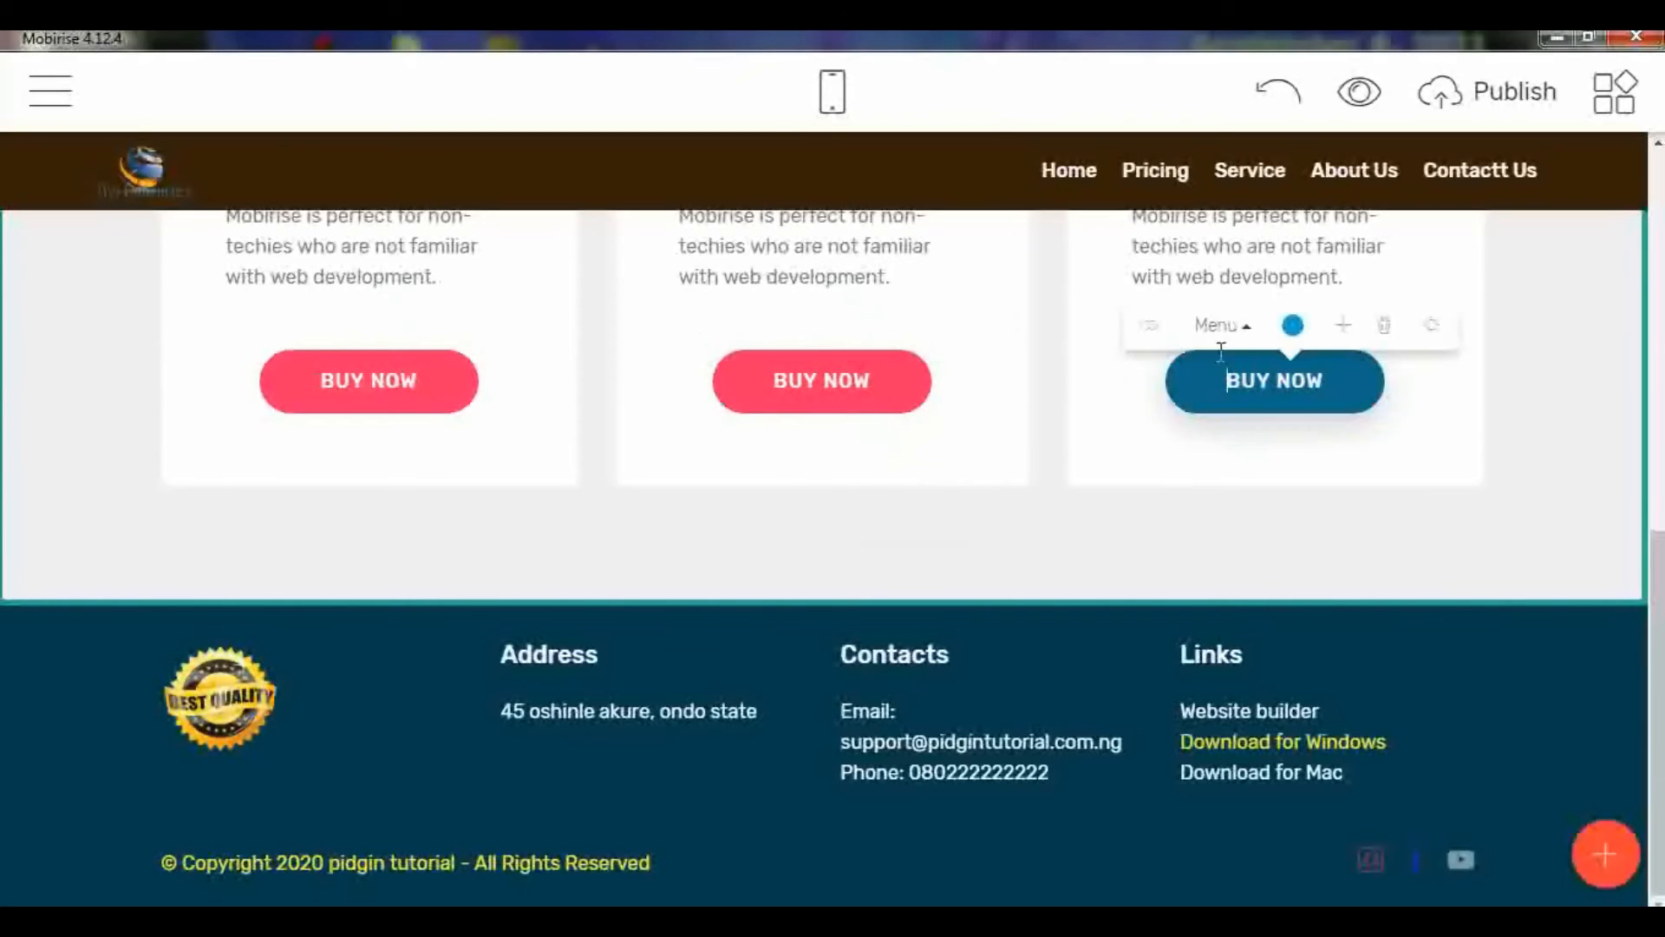
click(1293, 325)
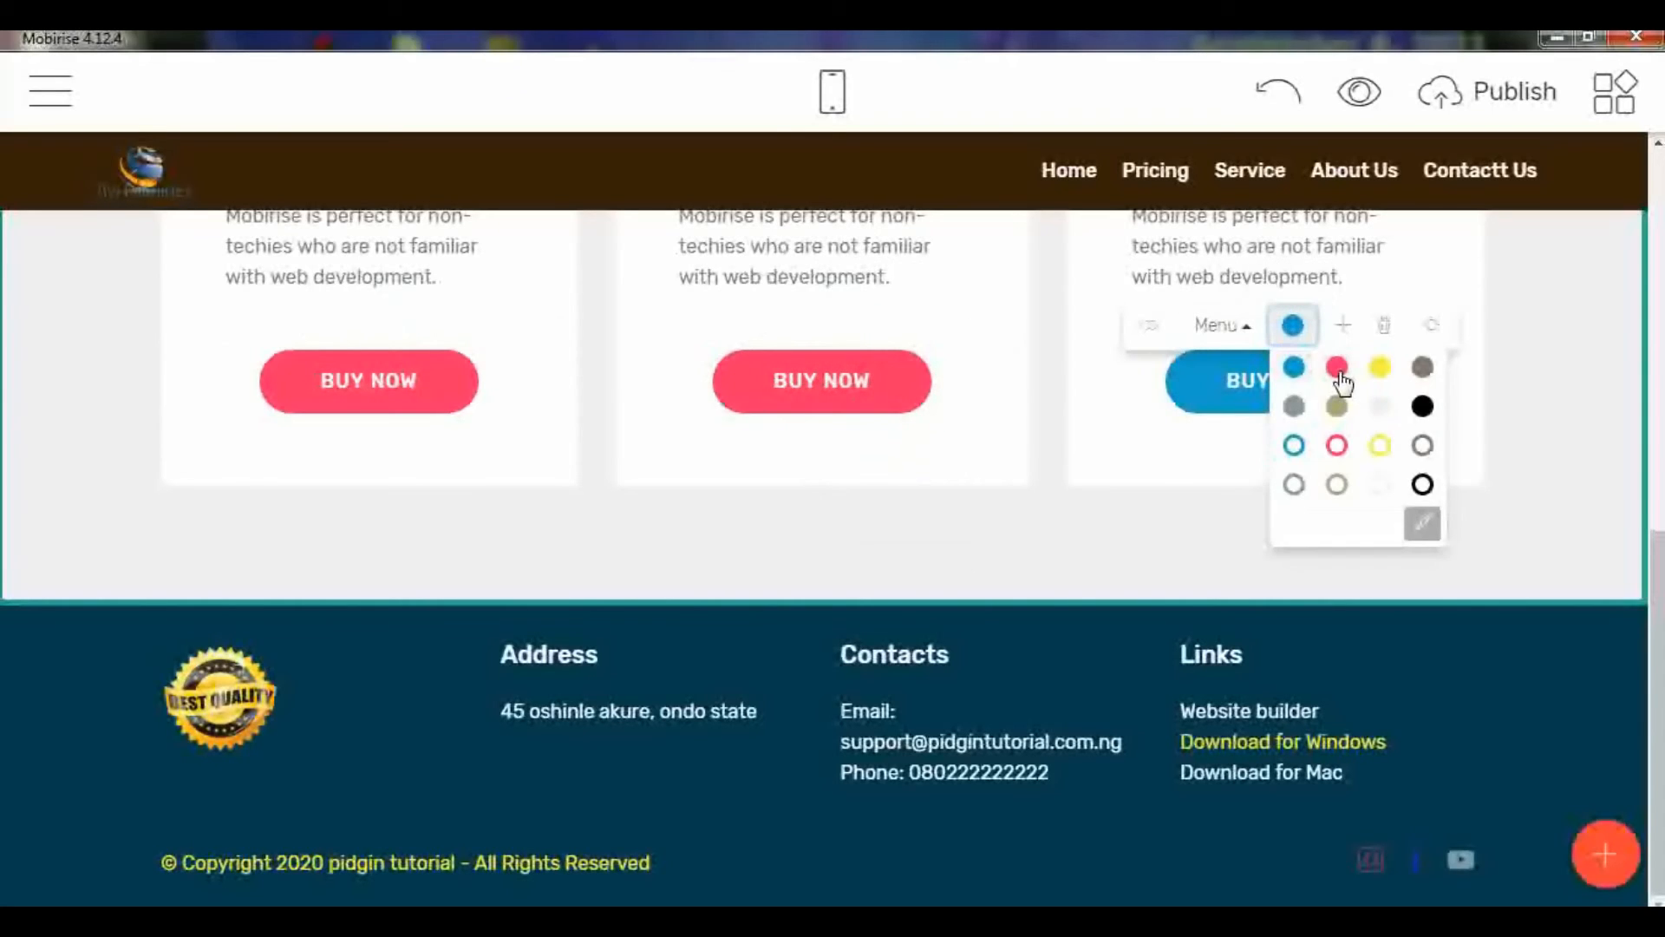
click(1338, 370)
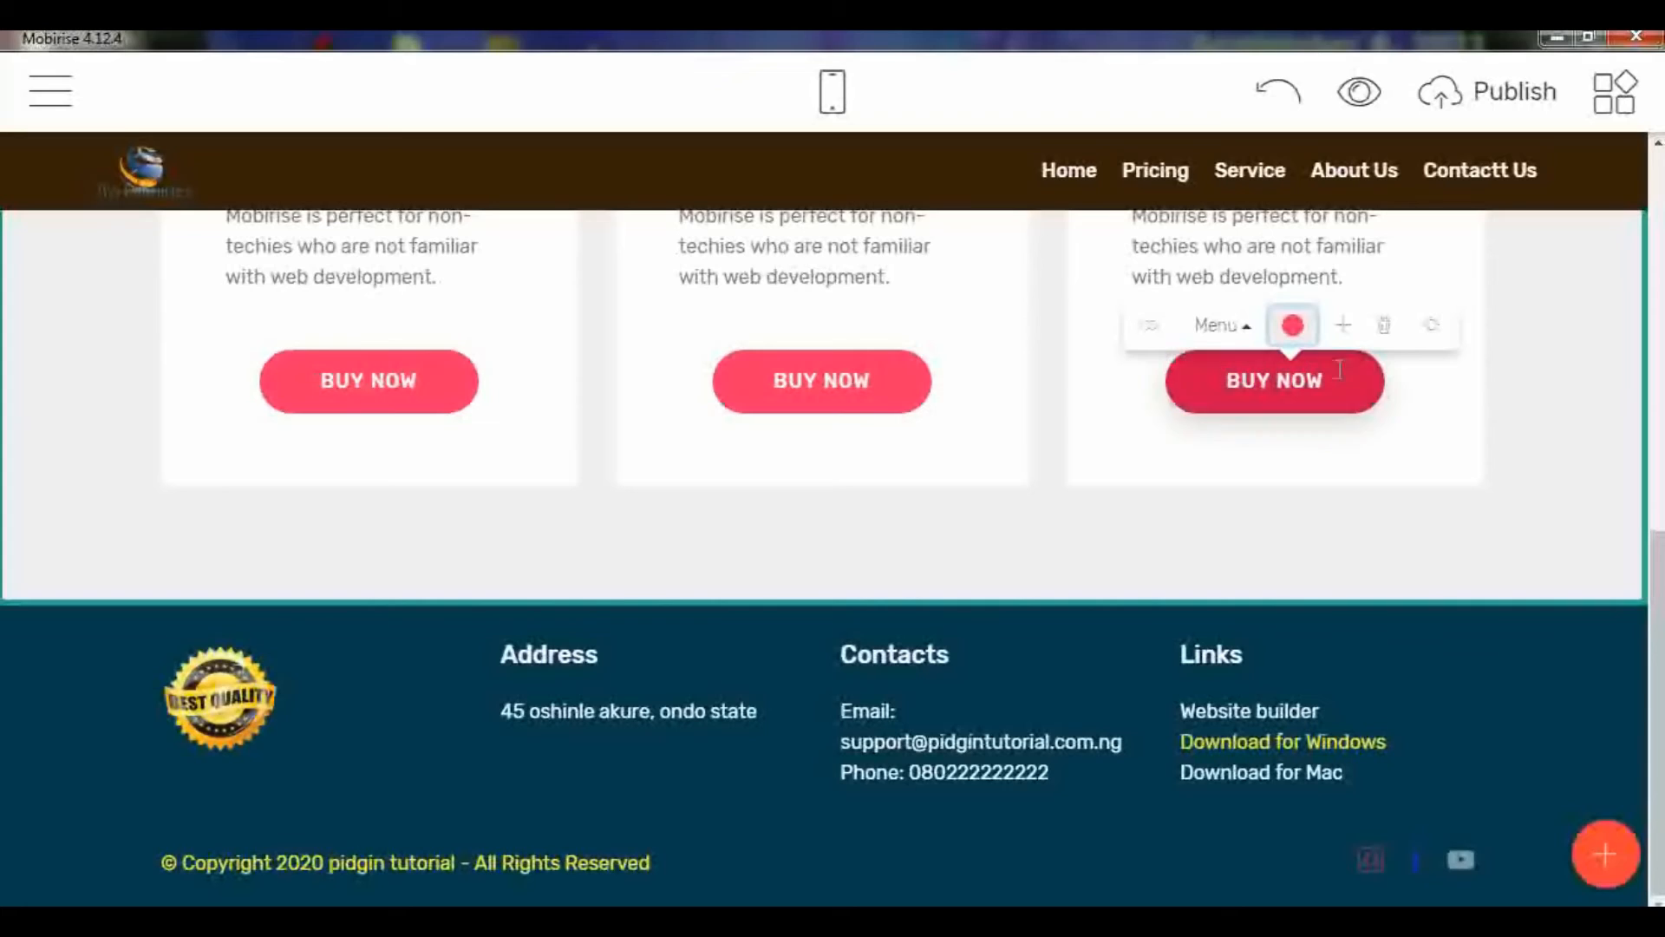
Step: Change the button labels of the Business, Standard and Premium plans to "ORDER NOW"
click(804, 382)
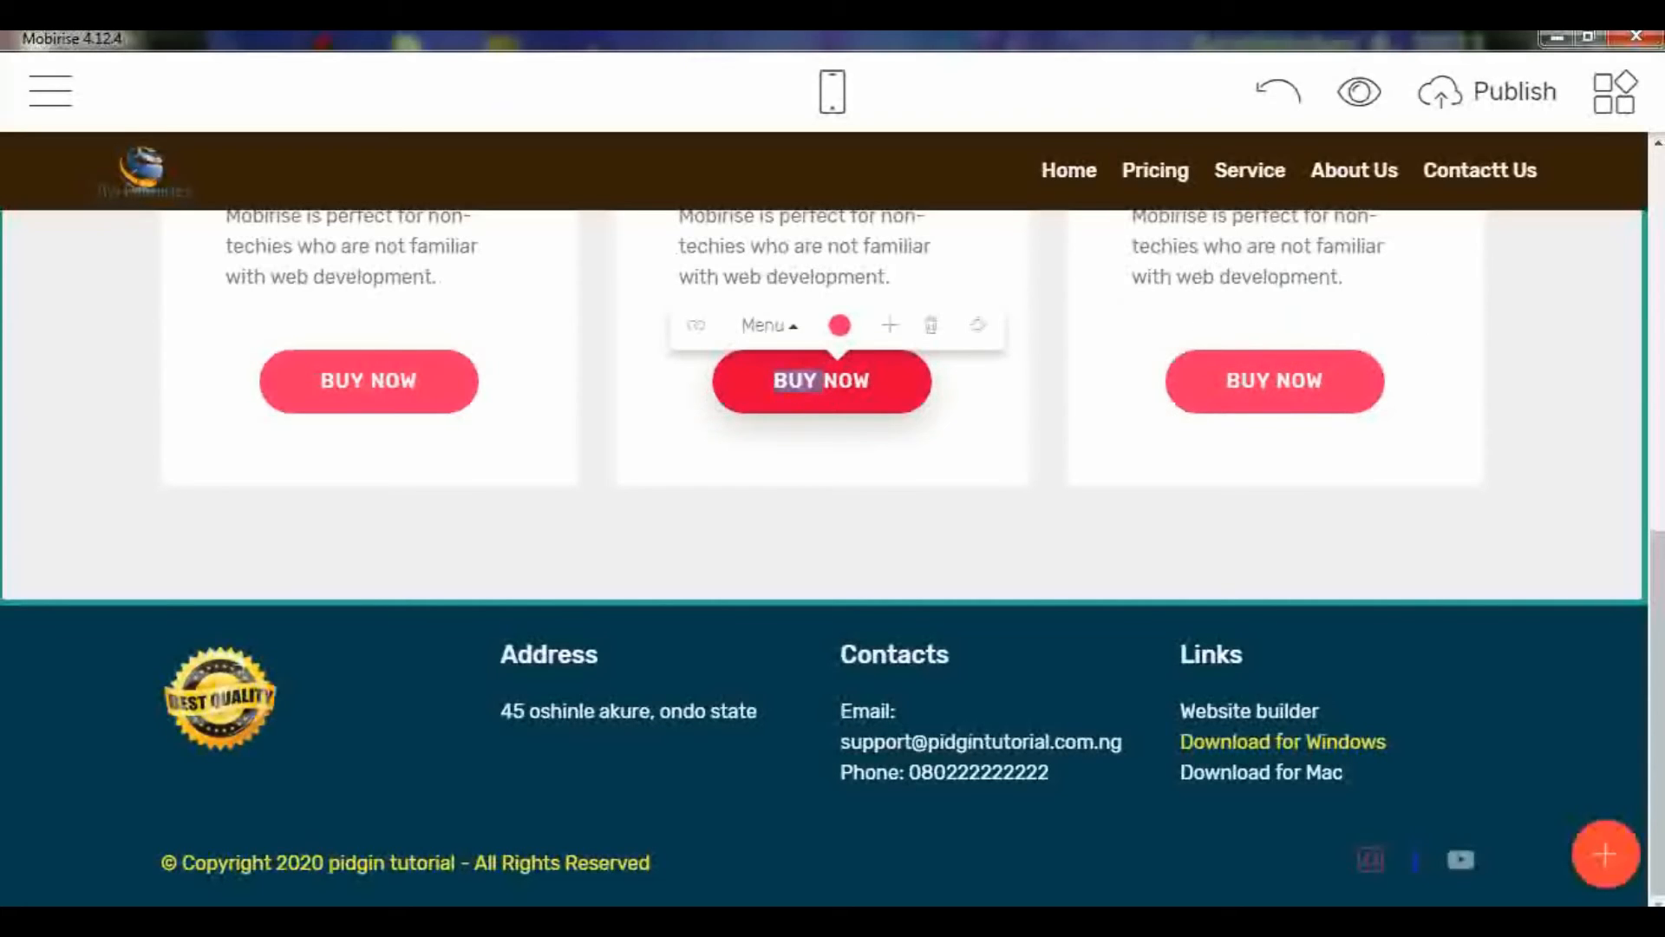
text(ORDER)
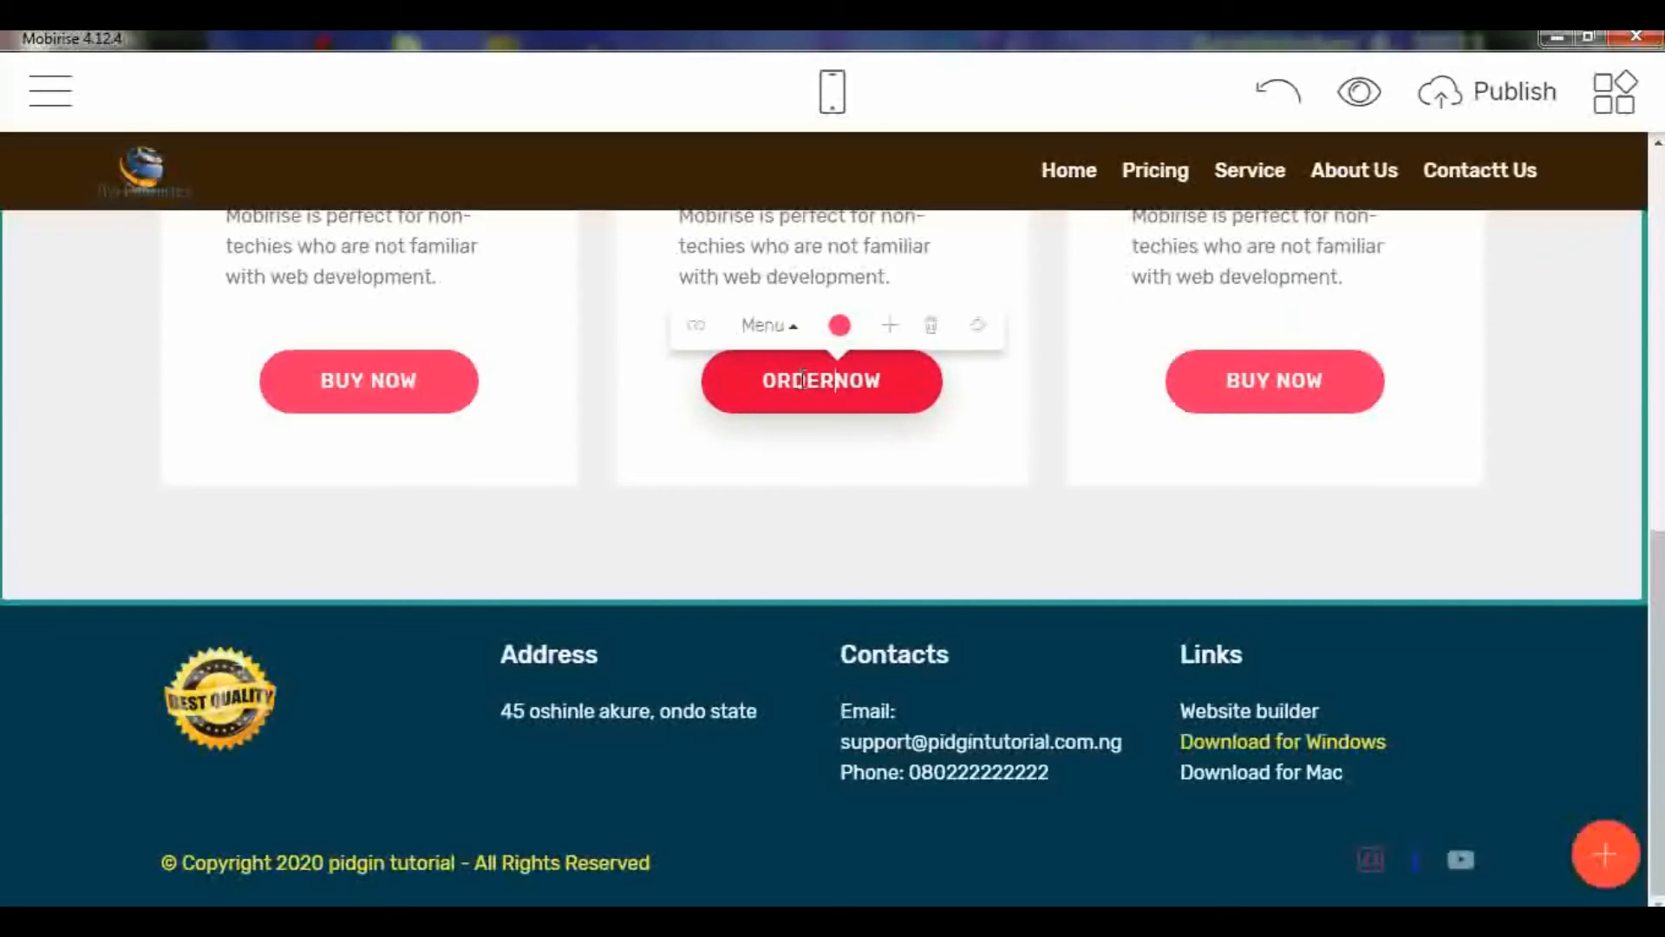
click(338, 379)
double_click(341, 379)
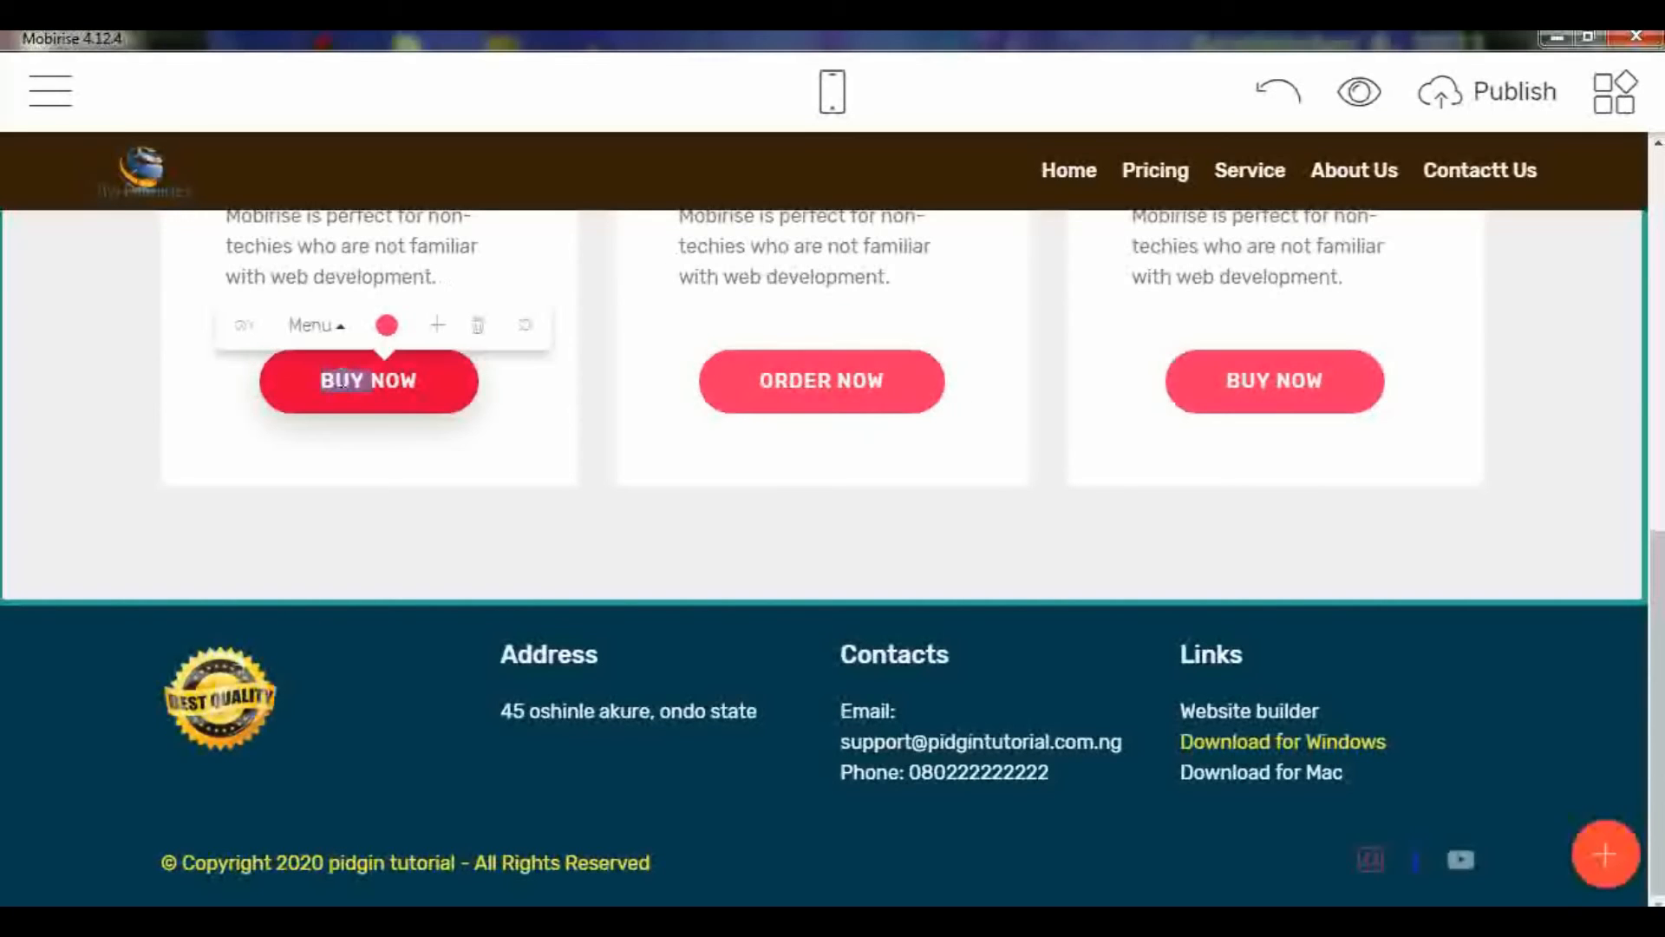
text(ORDER)
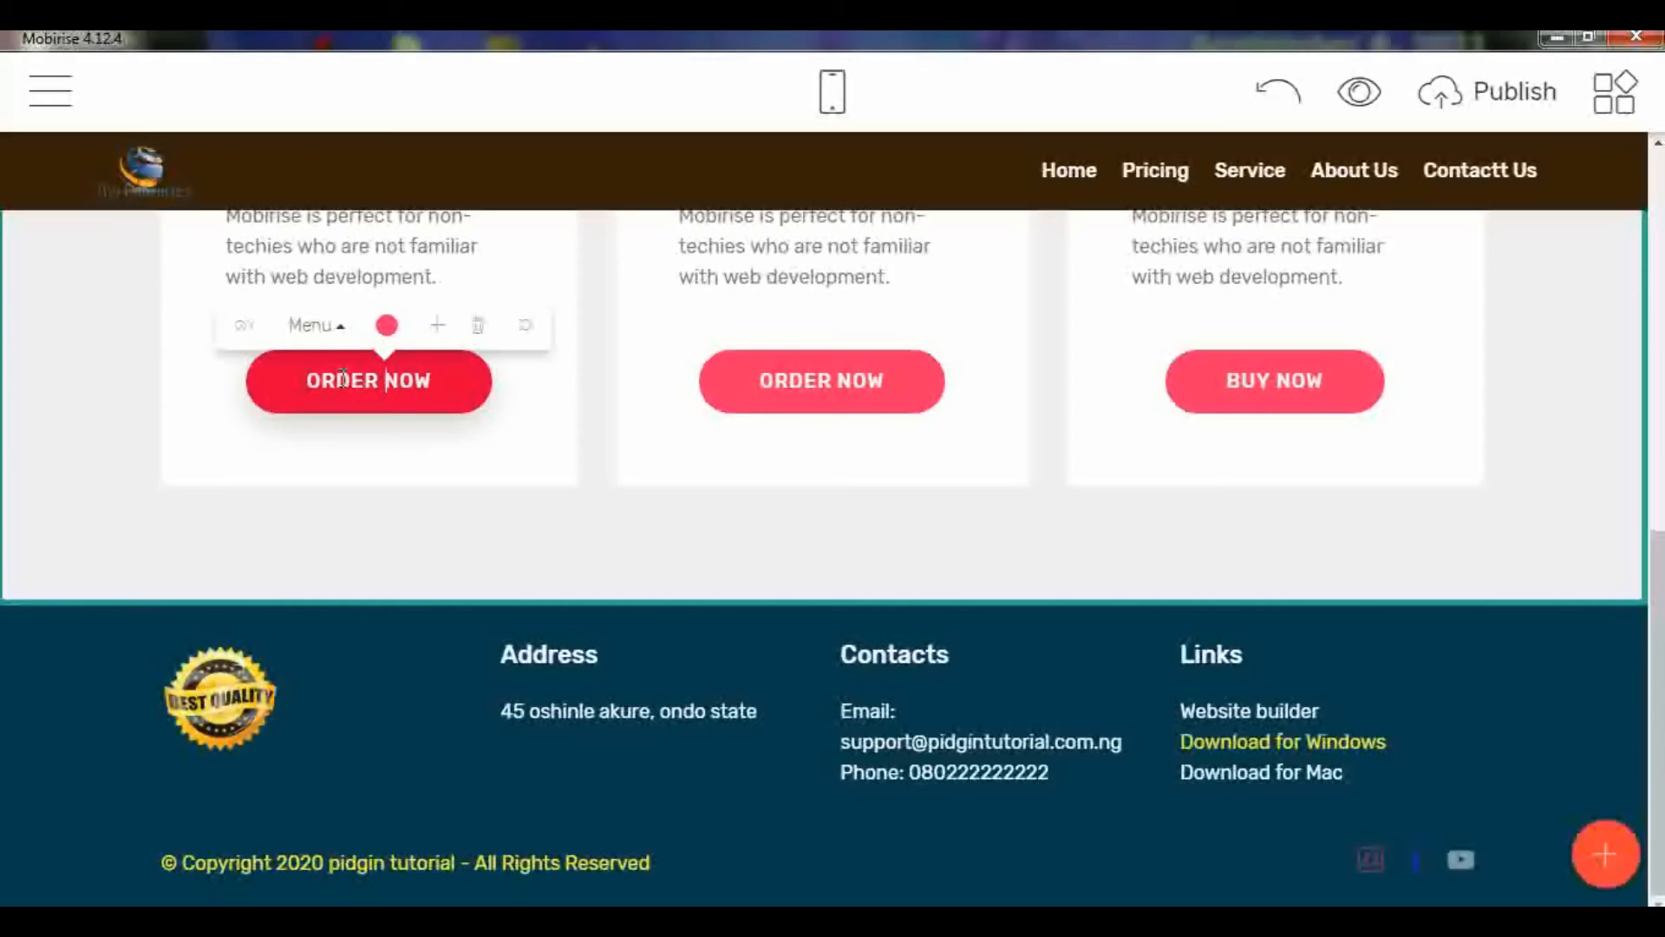
double_click(1252, 391)
text(OR)
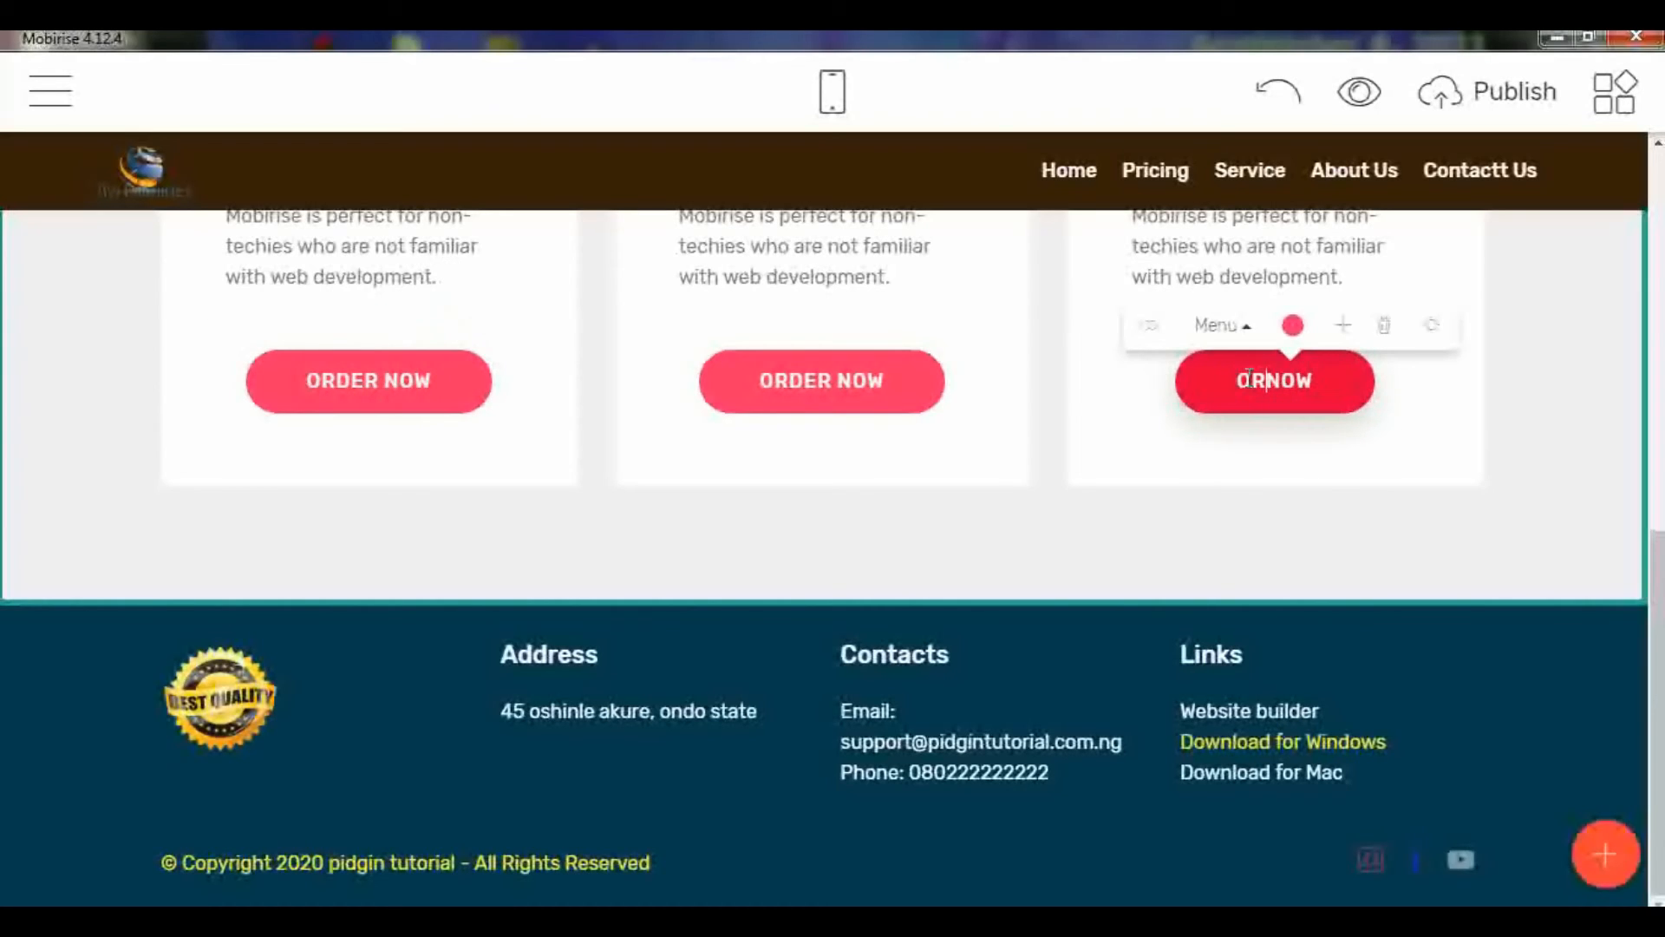
text(DER)
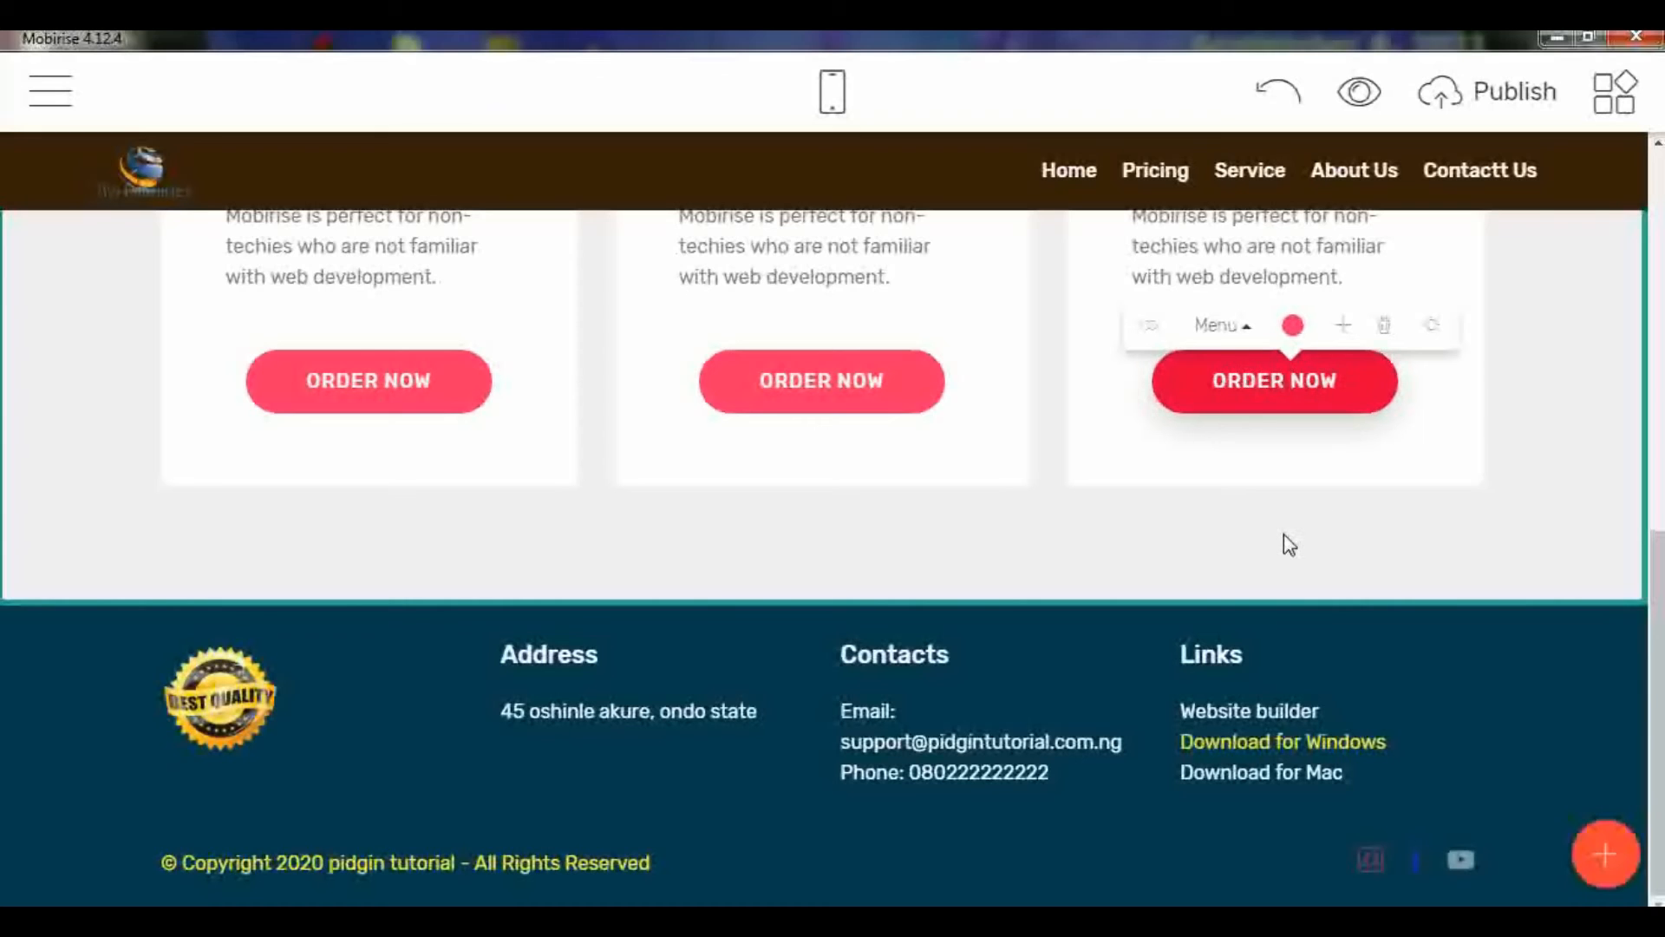
click(1283, 534)
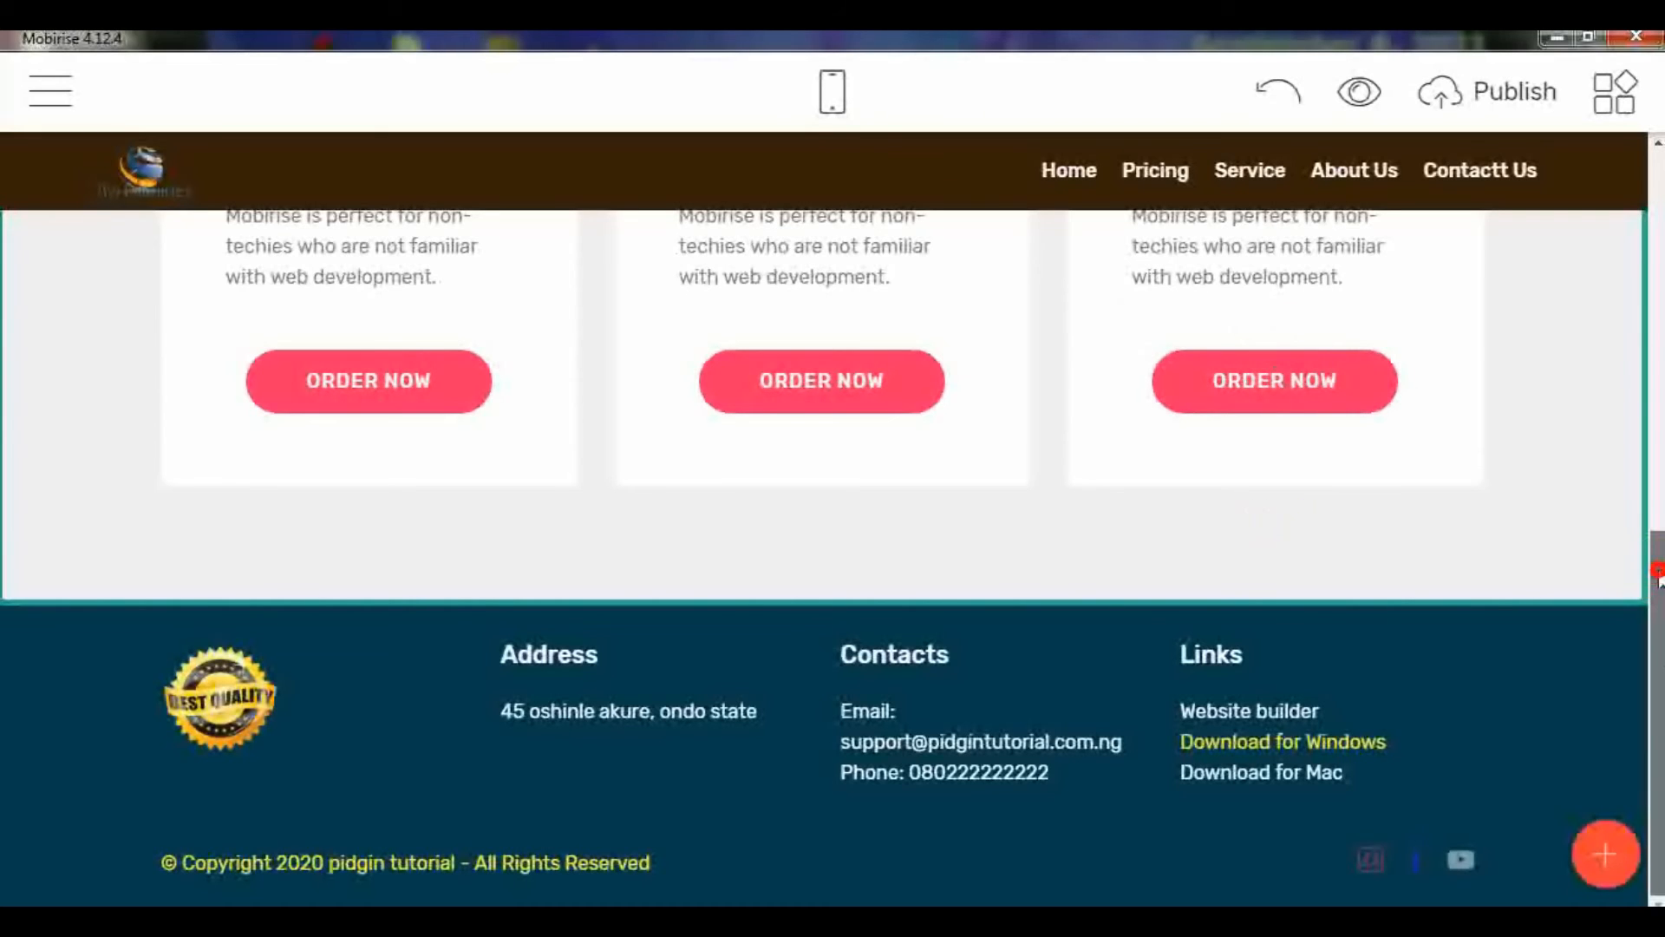
Step: Recolor the price figures in the pricing table with the blue-violet swatch, starting from the Standard plan's figure
drag(1658, 579, 1652, 437)
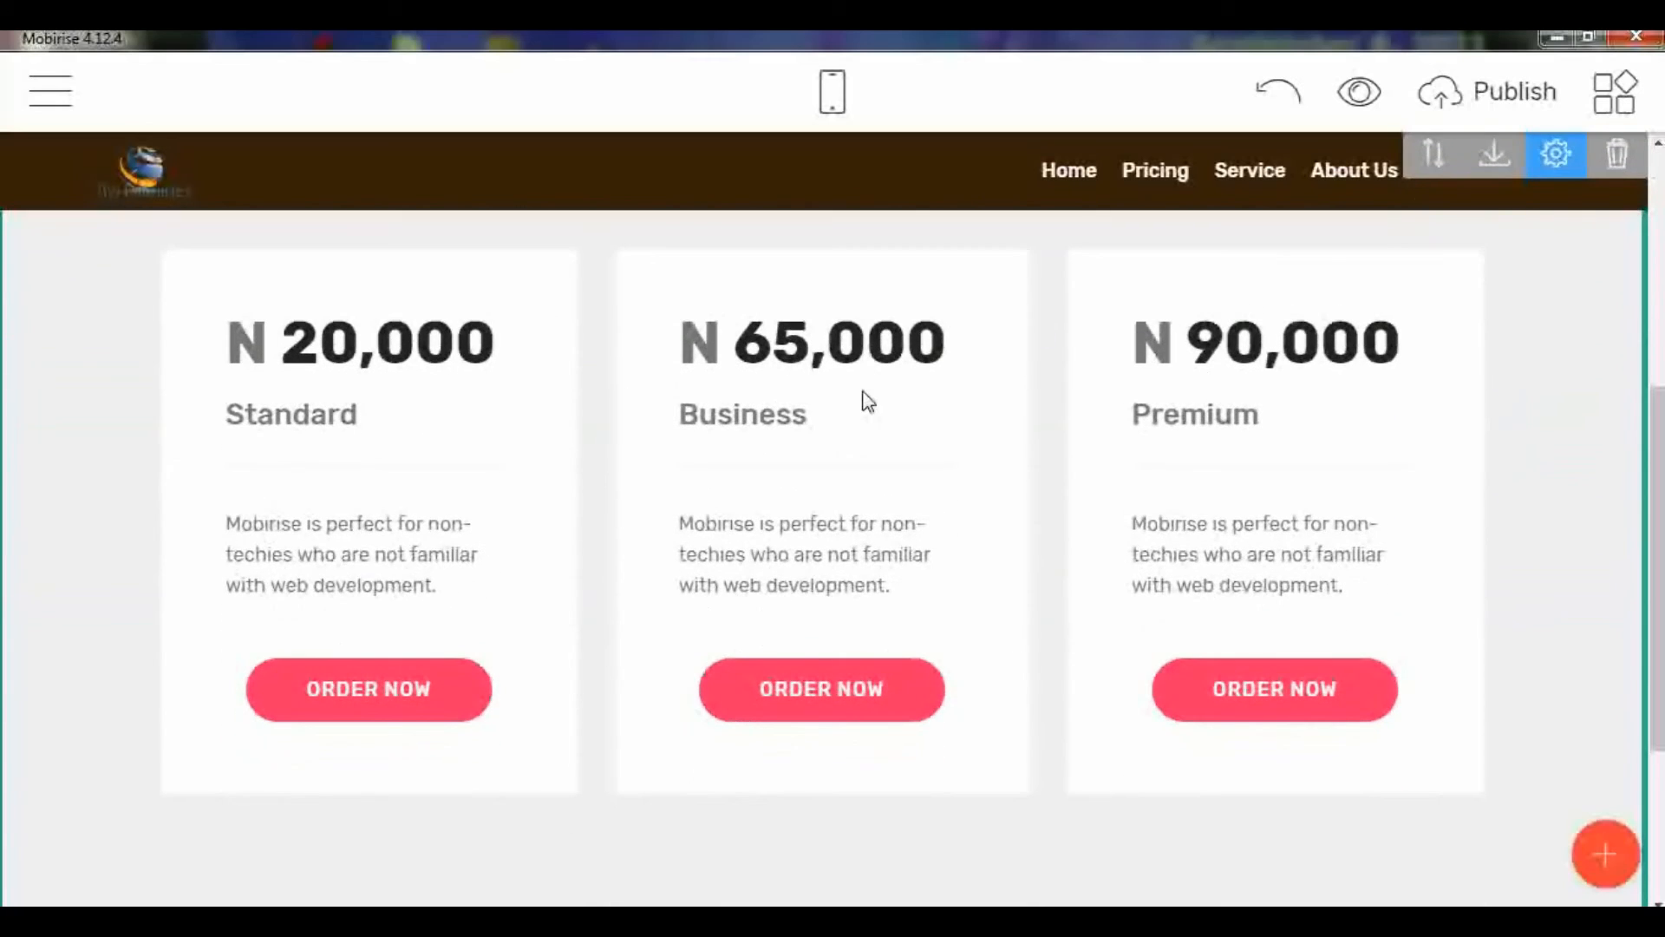
click(314, 347)
click(410, 284)
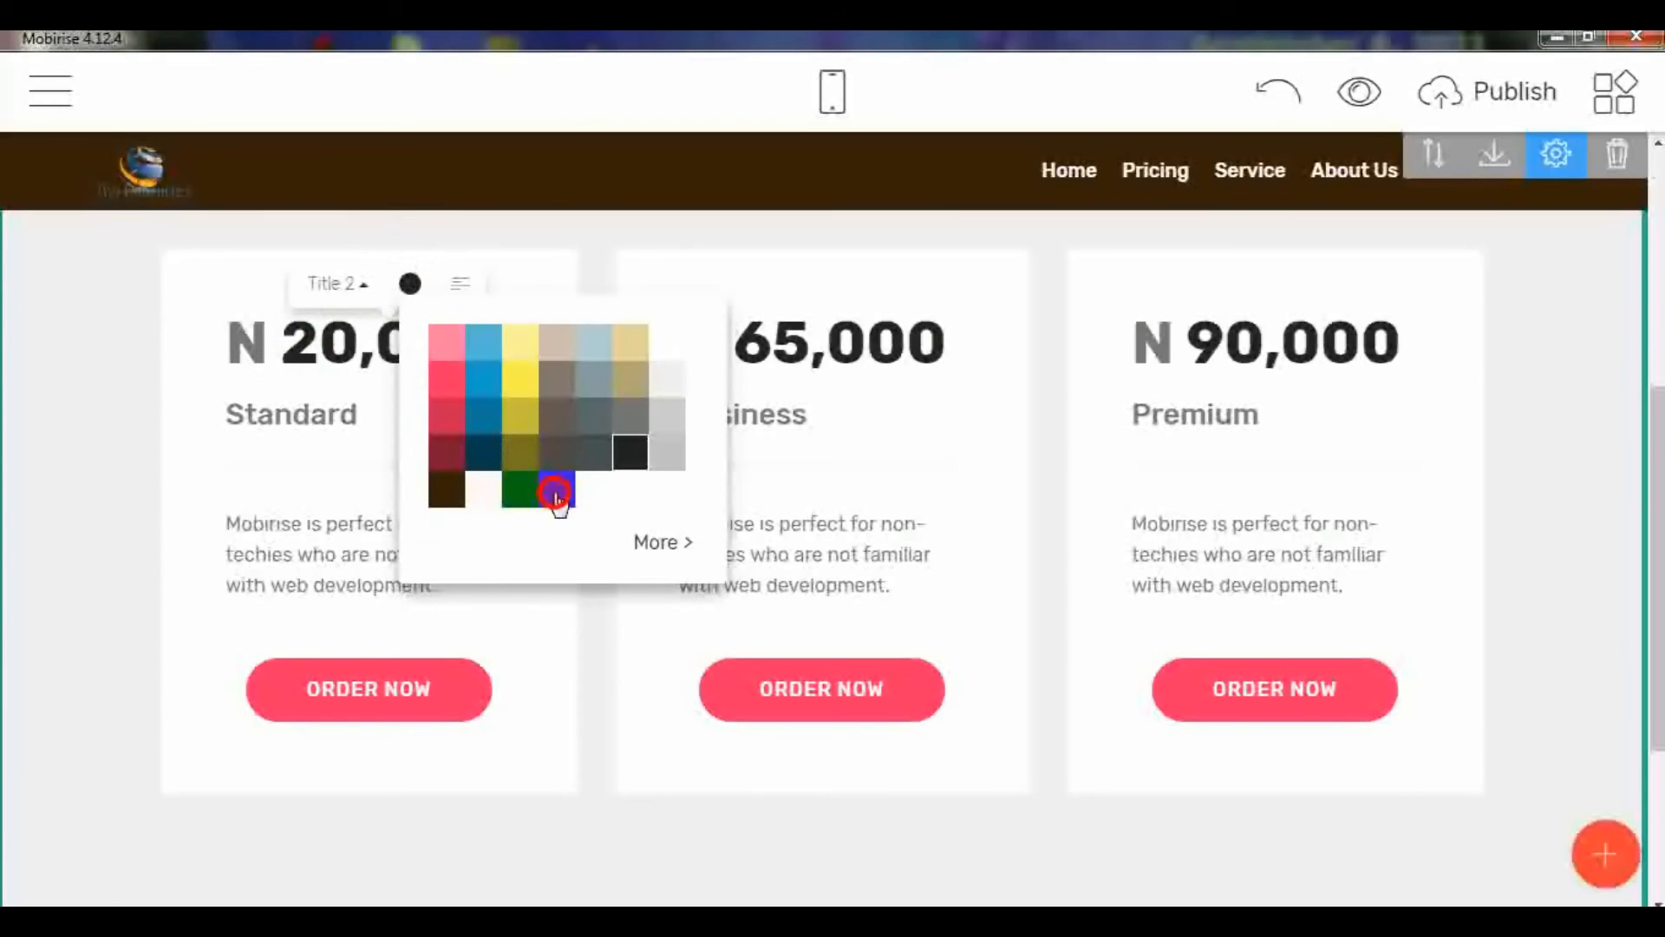
click(558, 502)
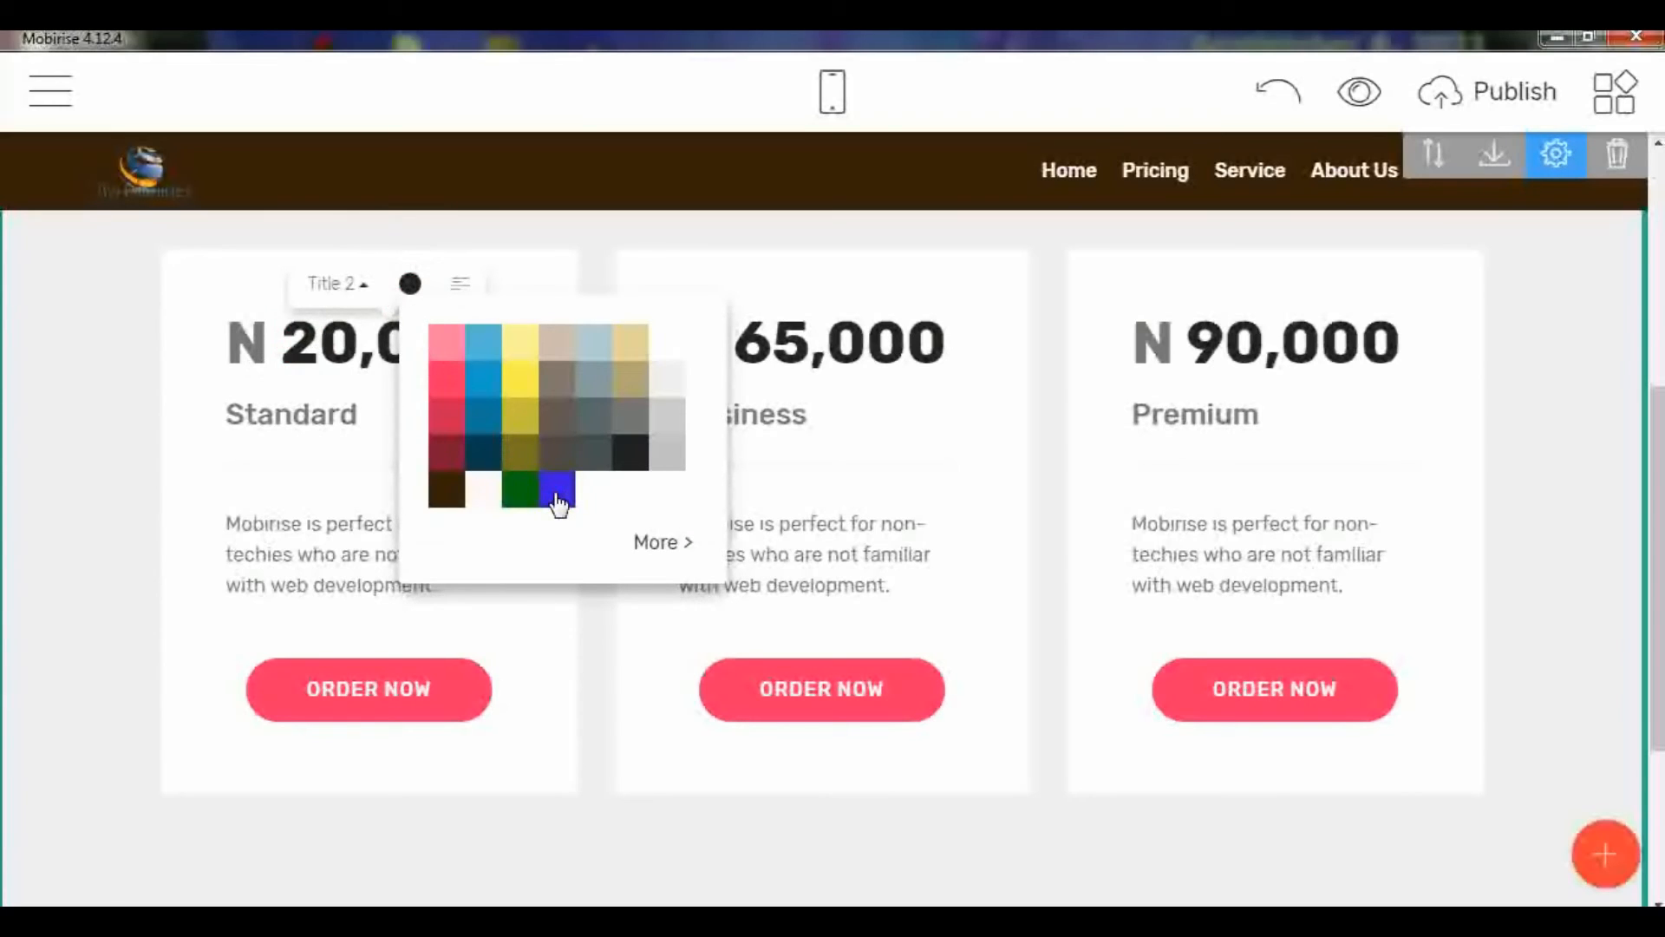
Step: Recolor the "N" currency signs in the pricing table with the dark green swatch
click(241, 328)
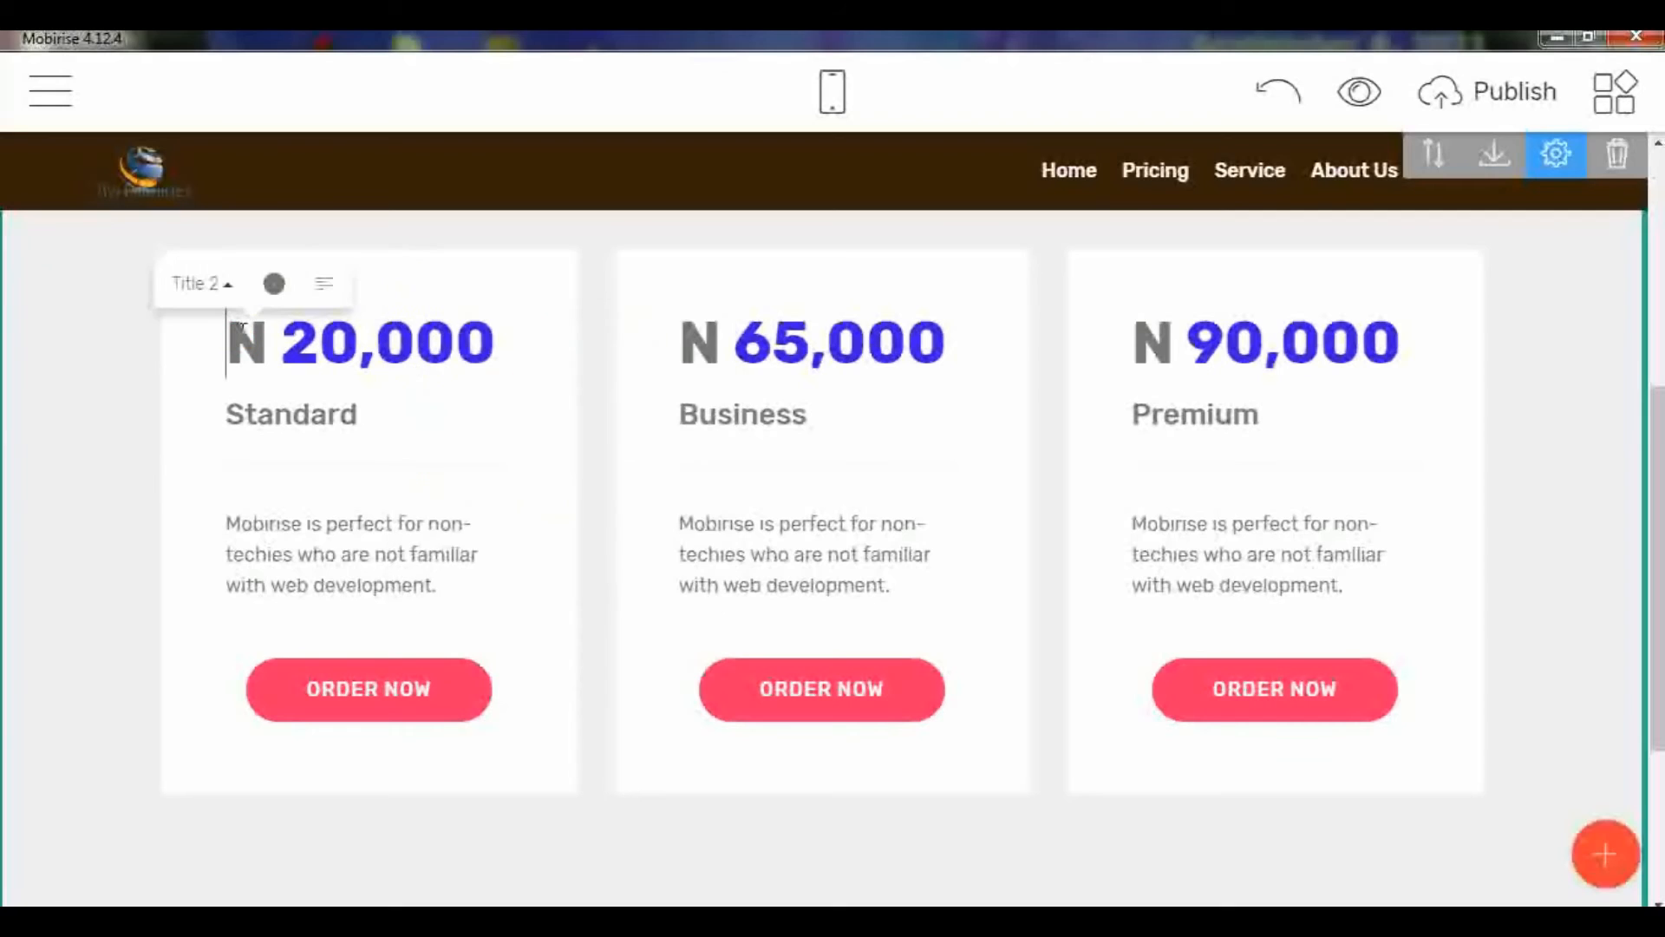
click(279, 288)
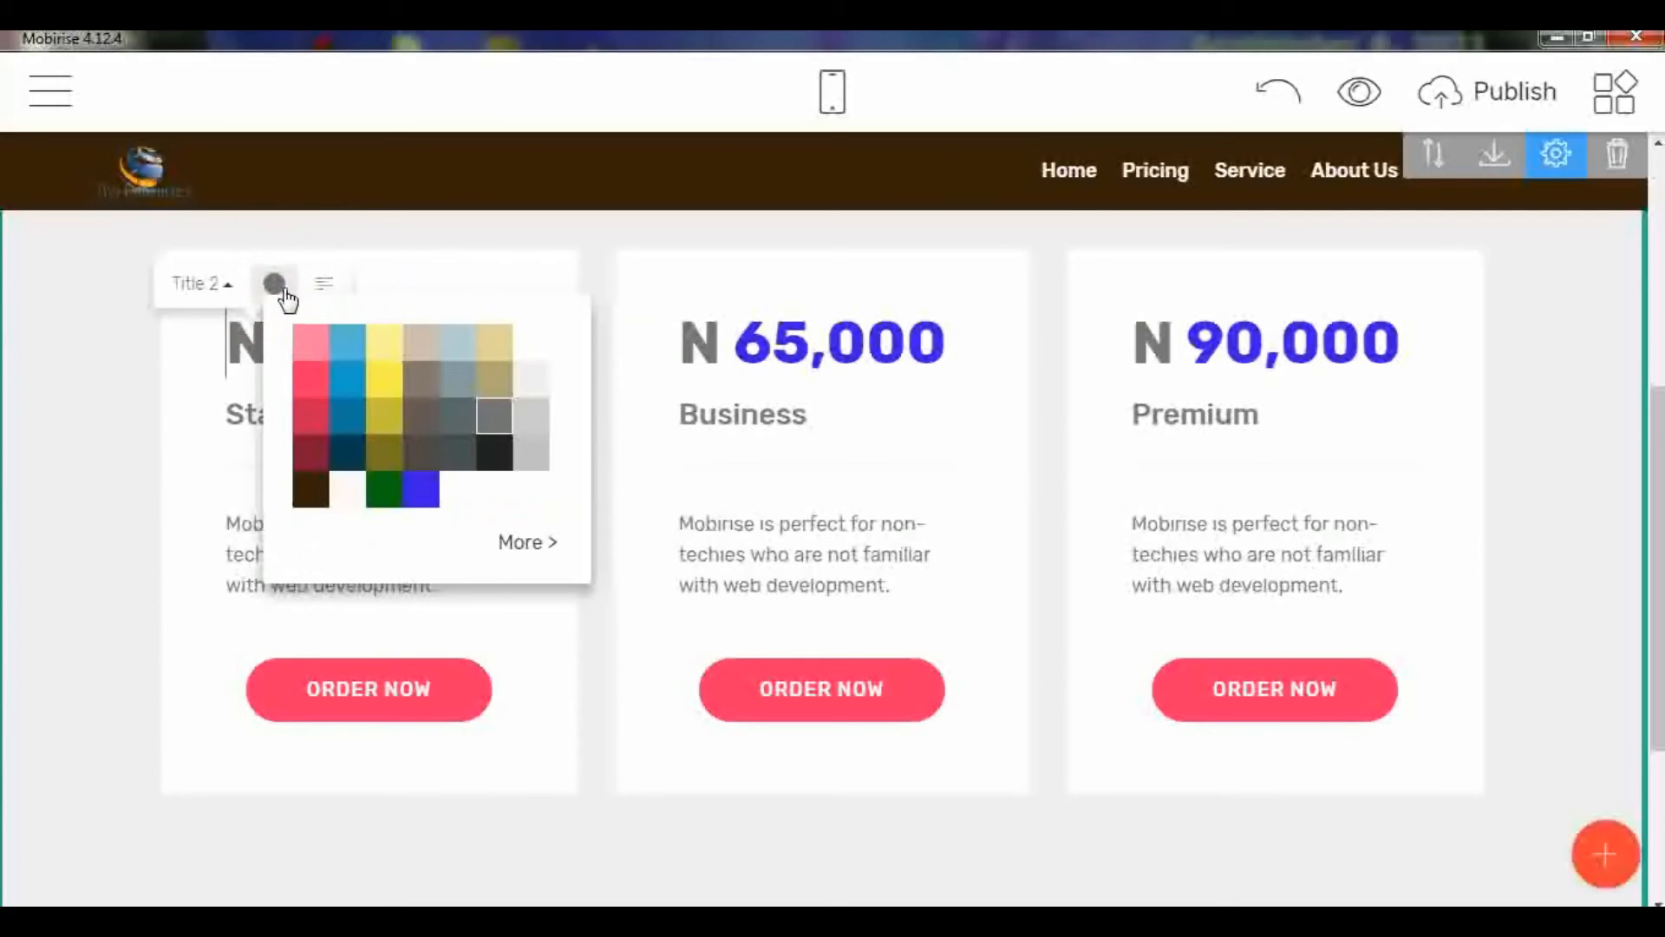
click(385, 493)
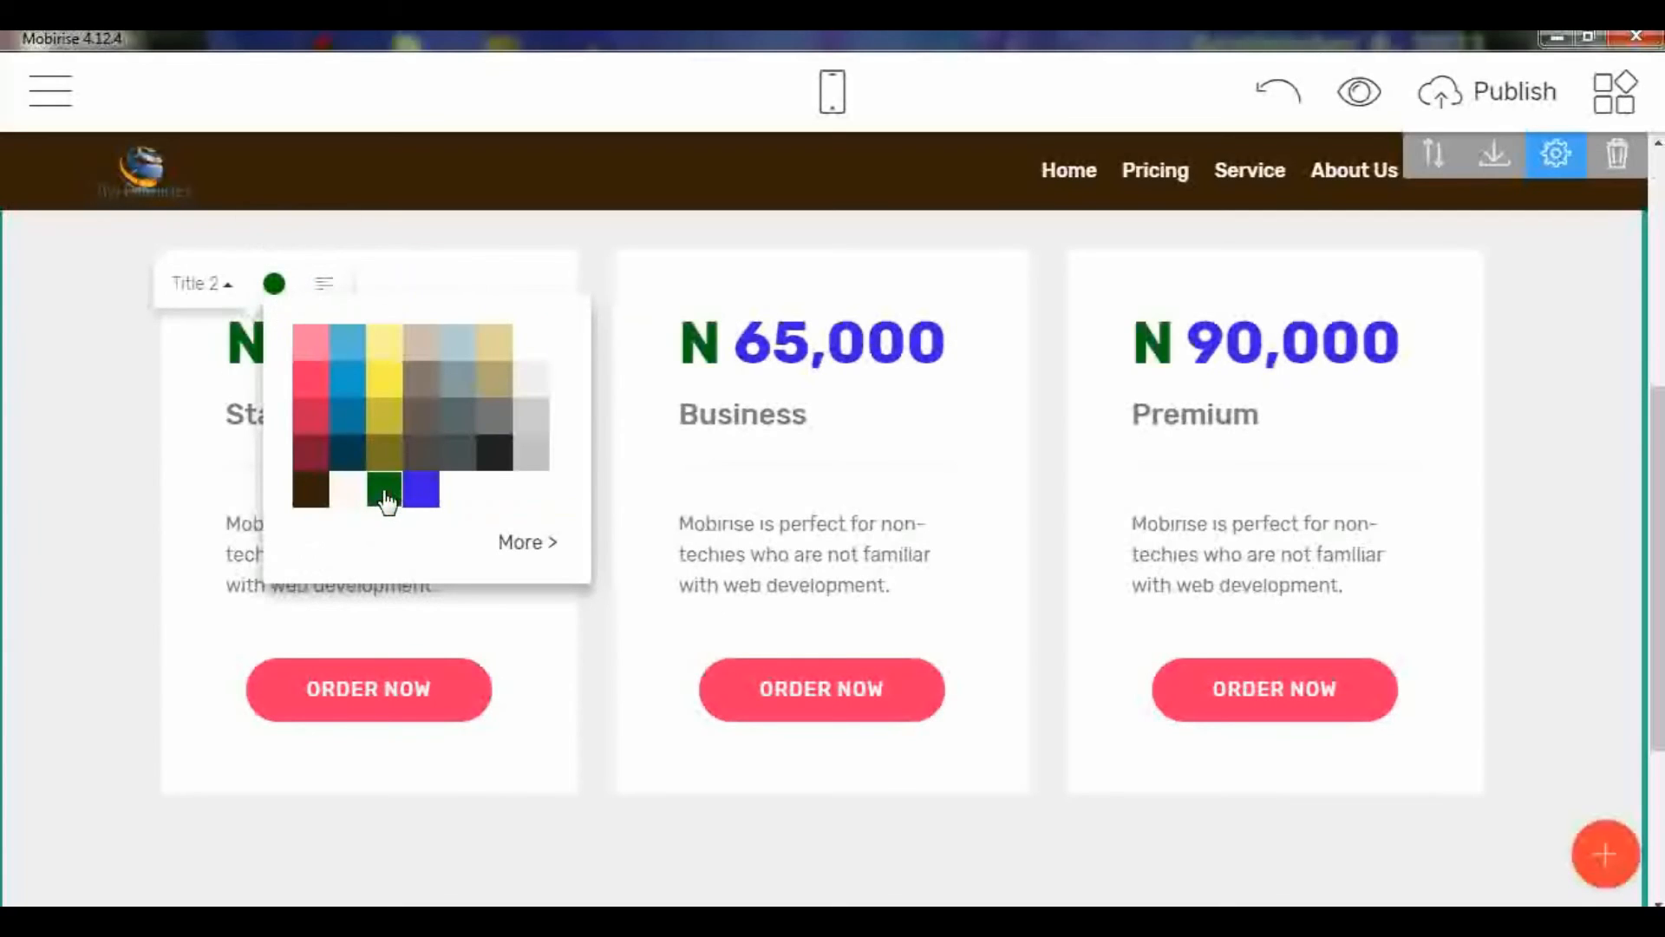
click(747, 473)
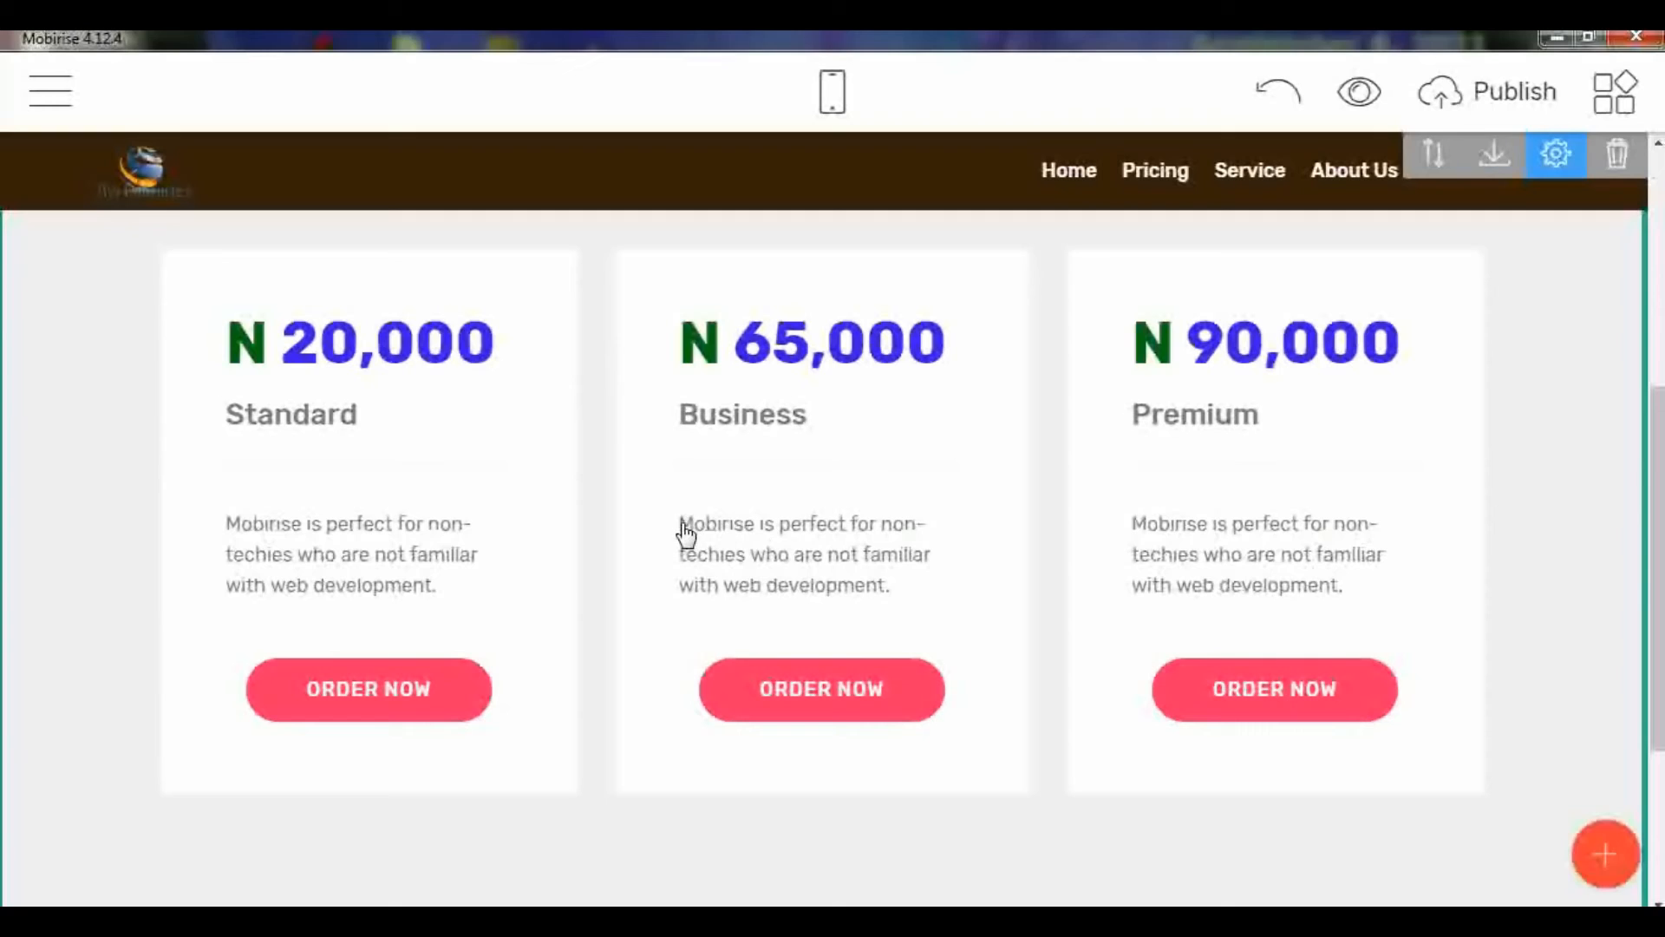
Step: Replace the Business plan's description with "We deliver on time"
drag(683, 529, 899, 617)
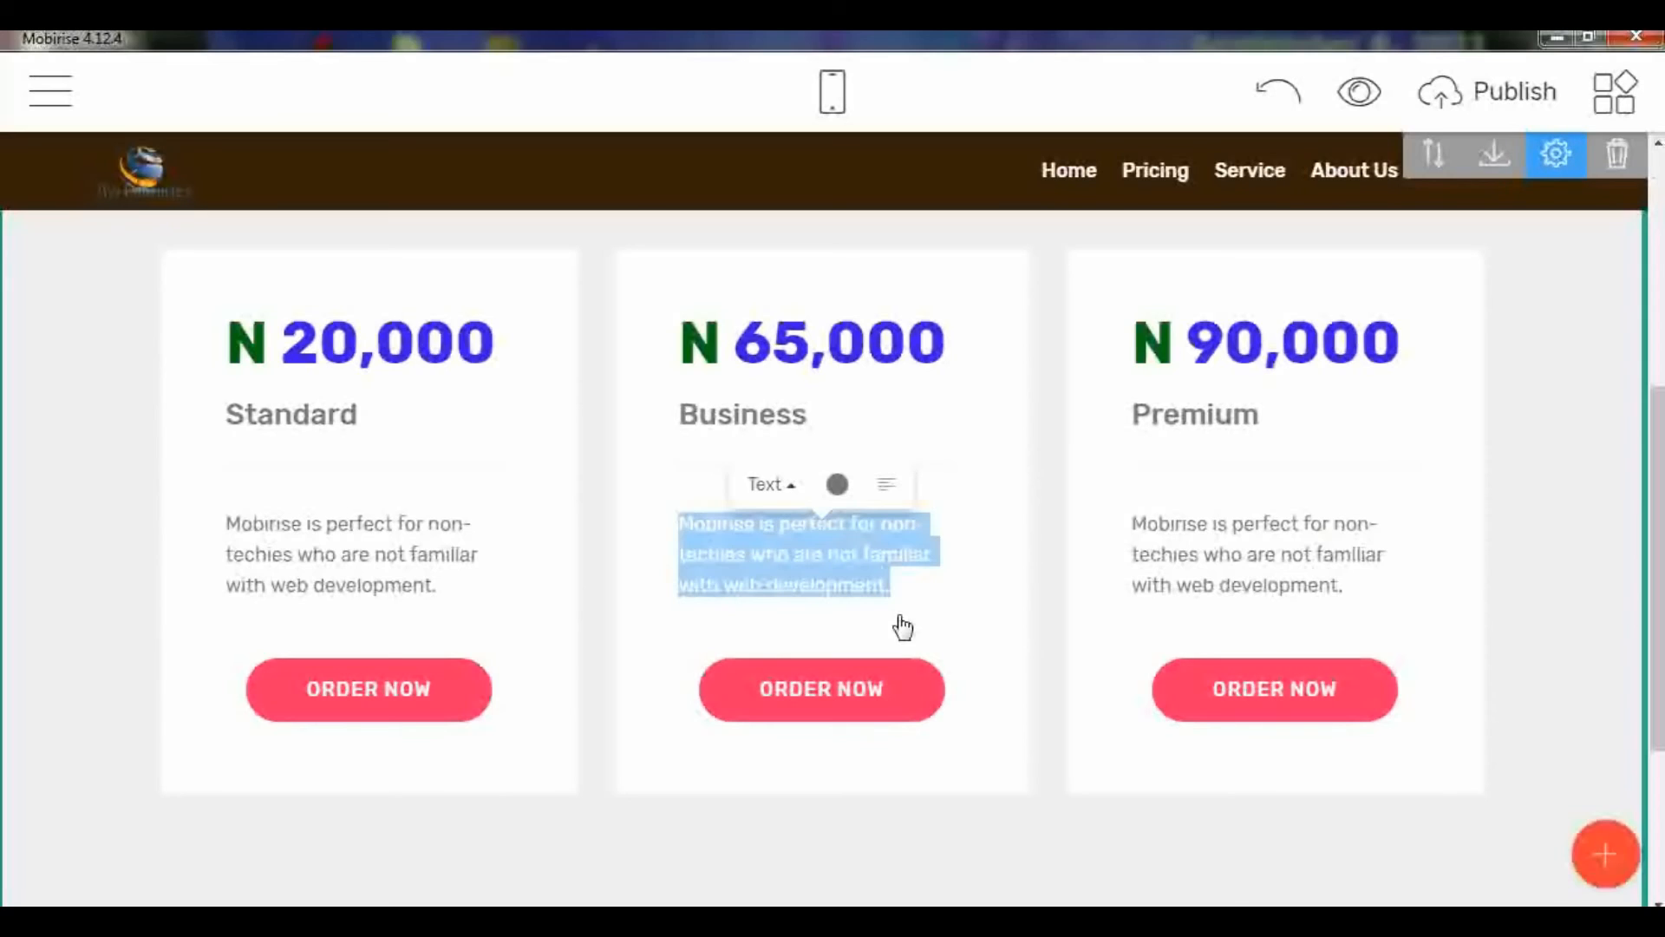
text(We)
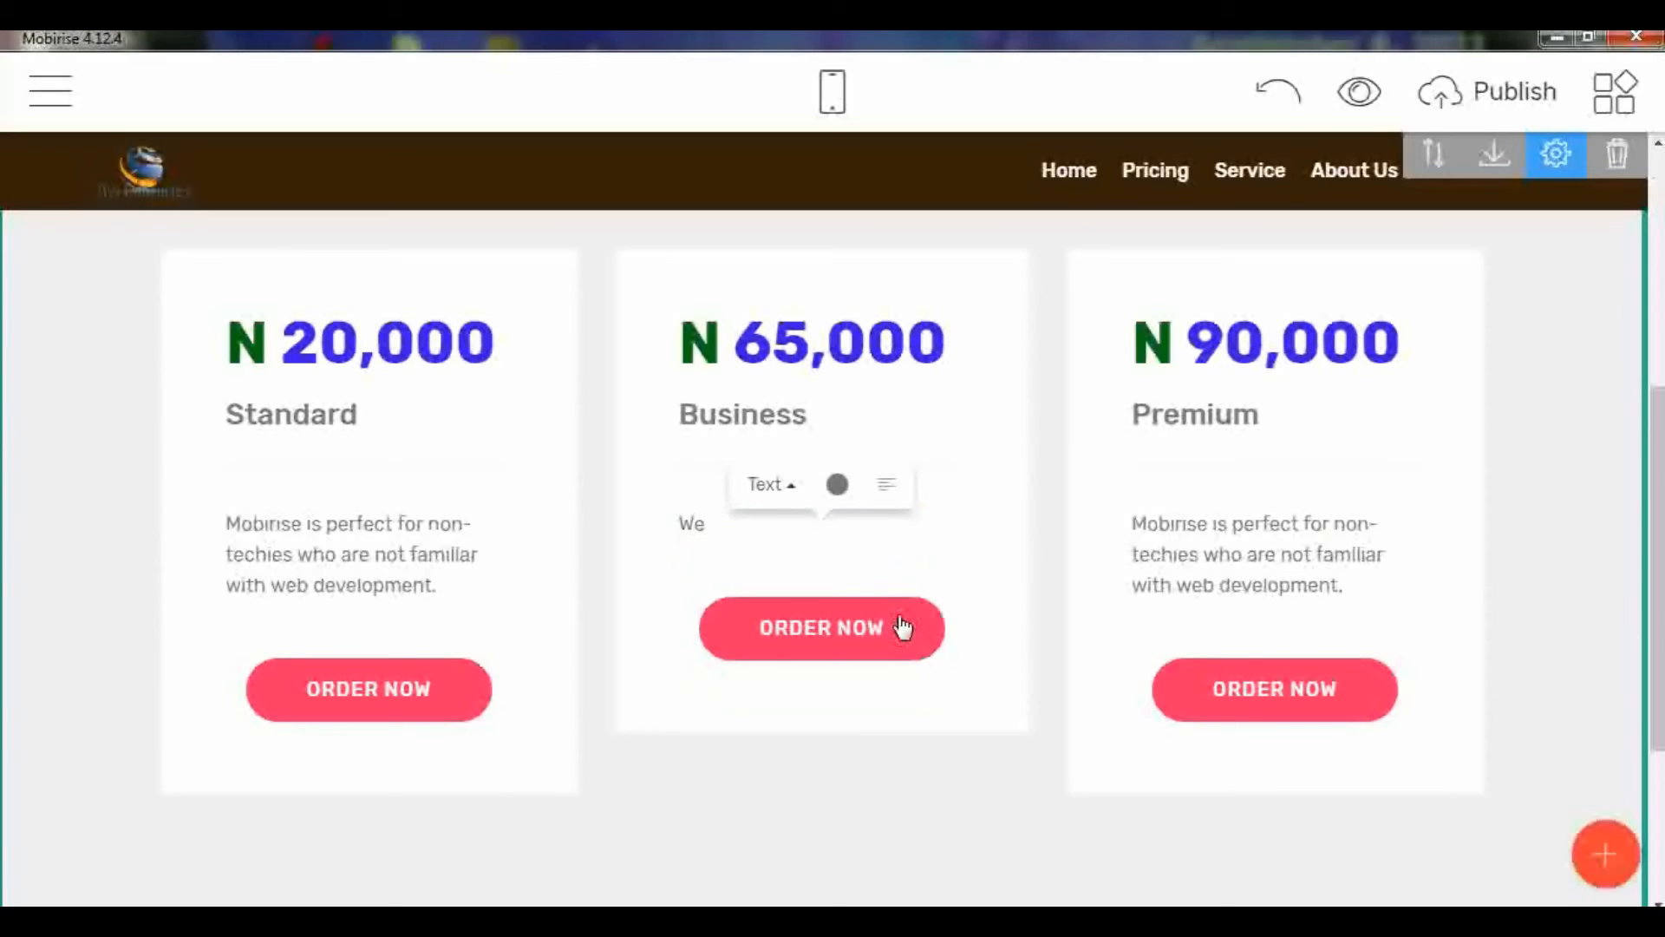
text( deliver on time)
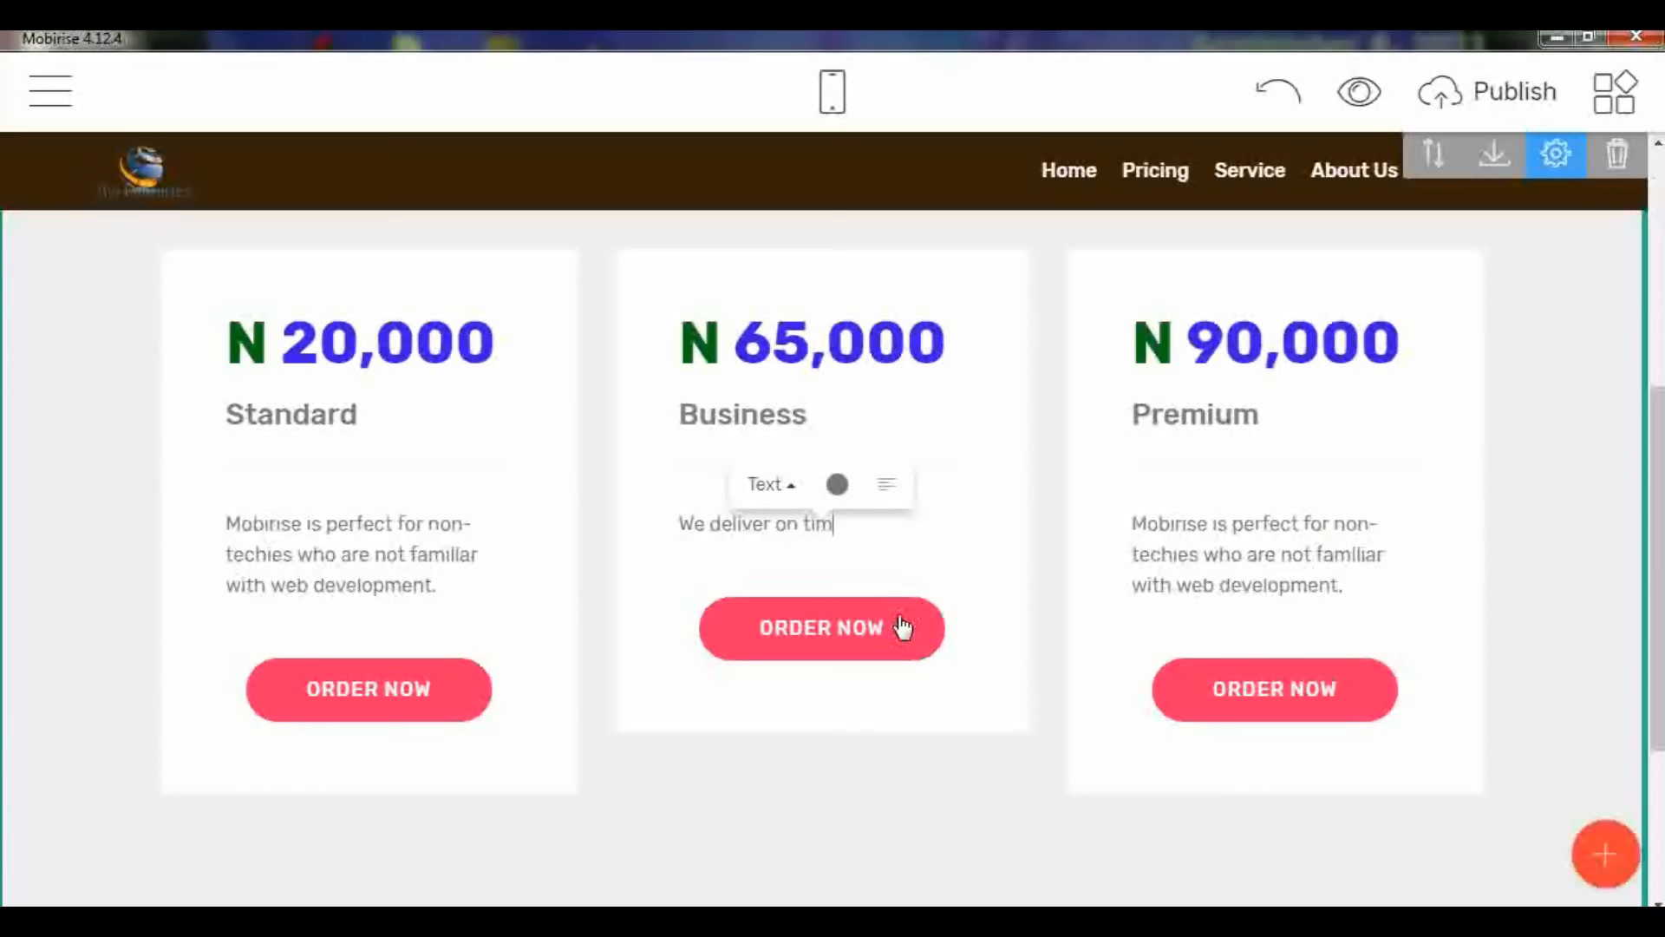
click(962, 545)
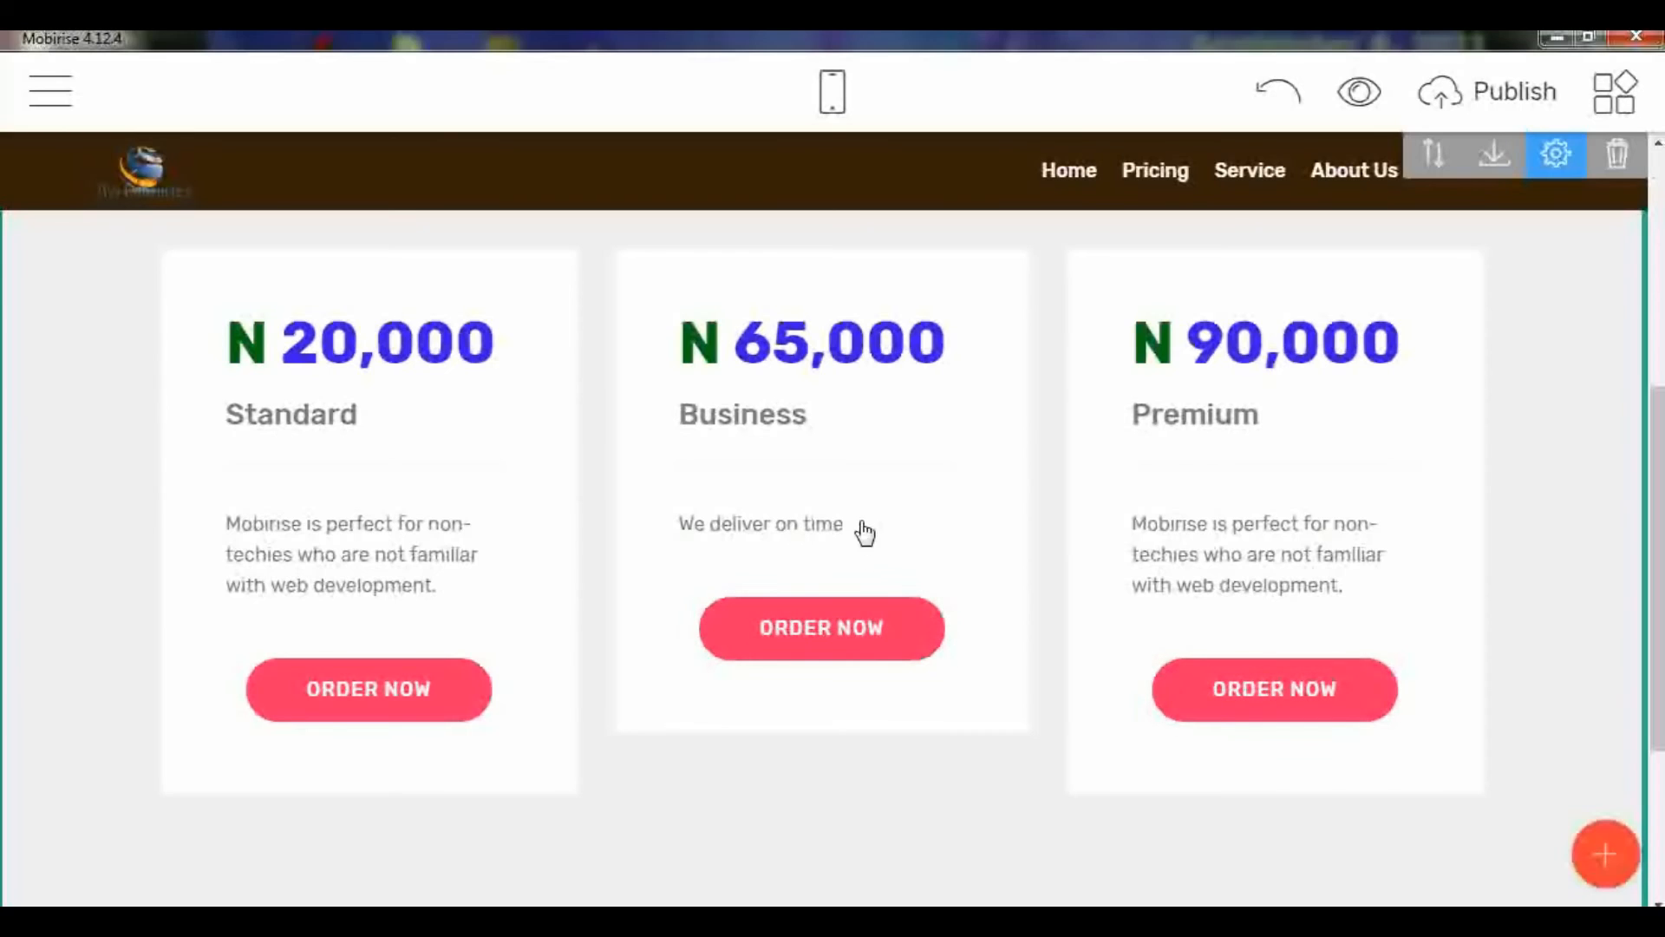
Step: Copy the Business plan's sentence "We deliver on time", end it with a period, and paste three copies after it
drag(849, 531, 683, 523)
right_click(715, 525)
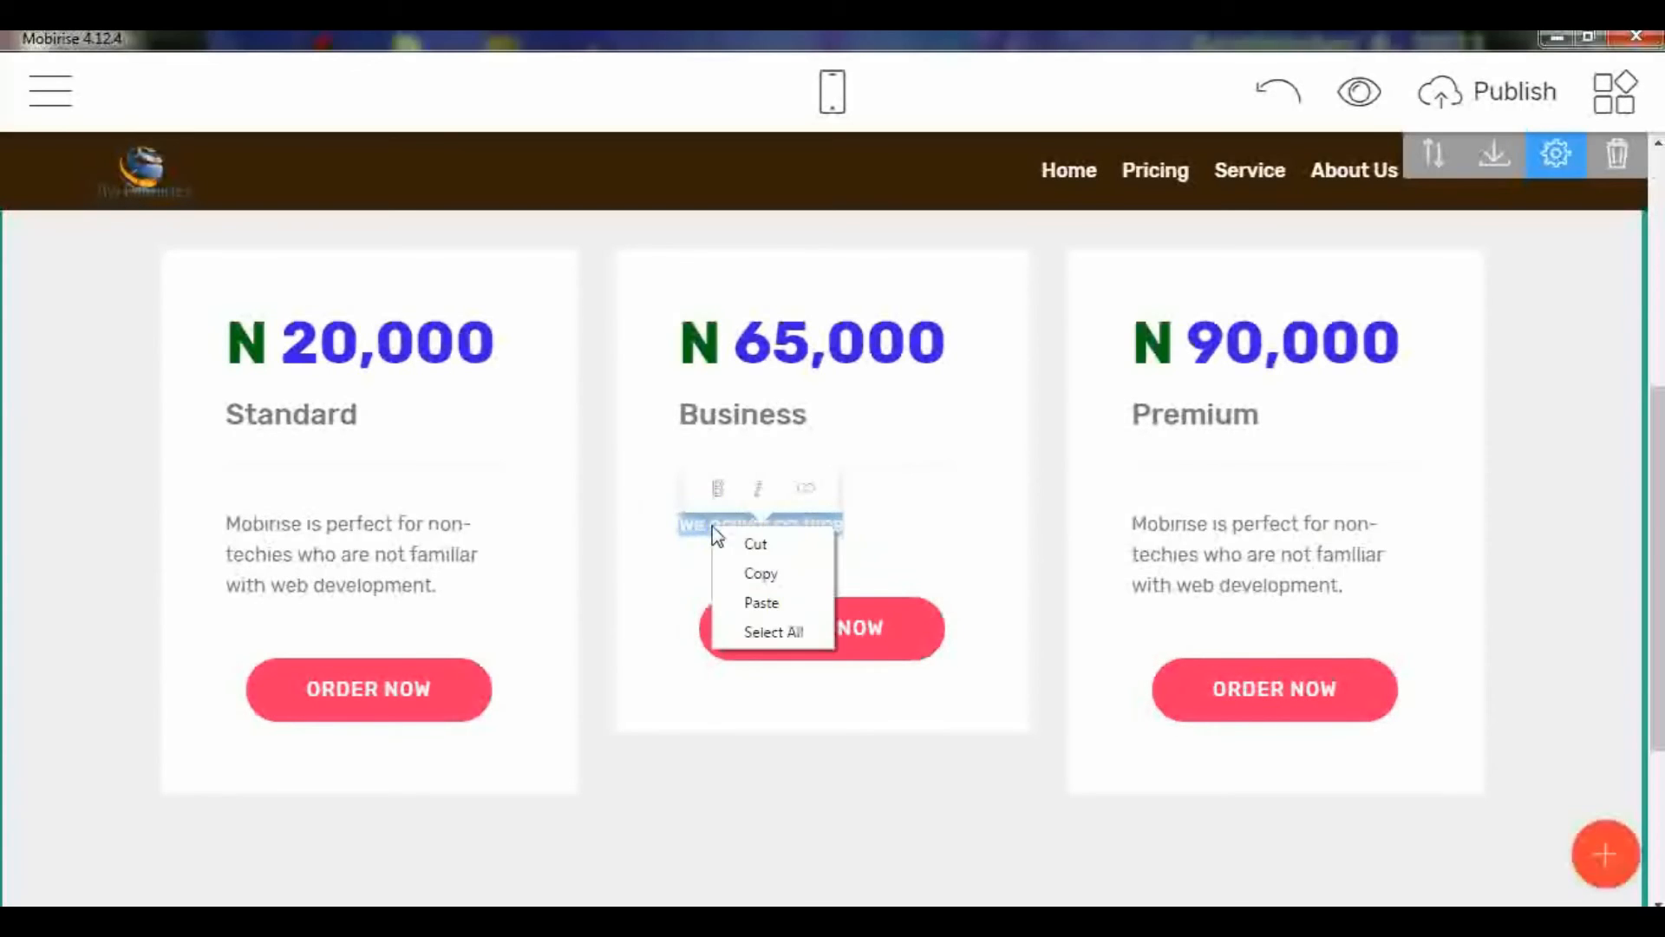
click(757, 575)
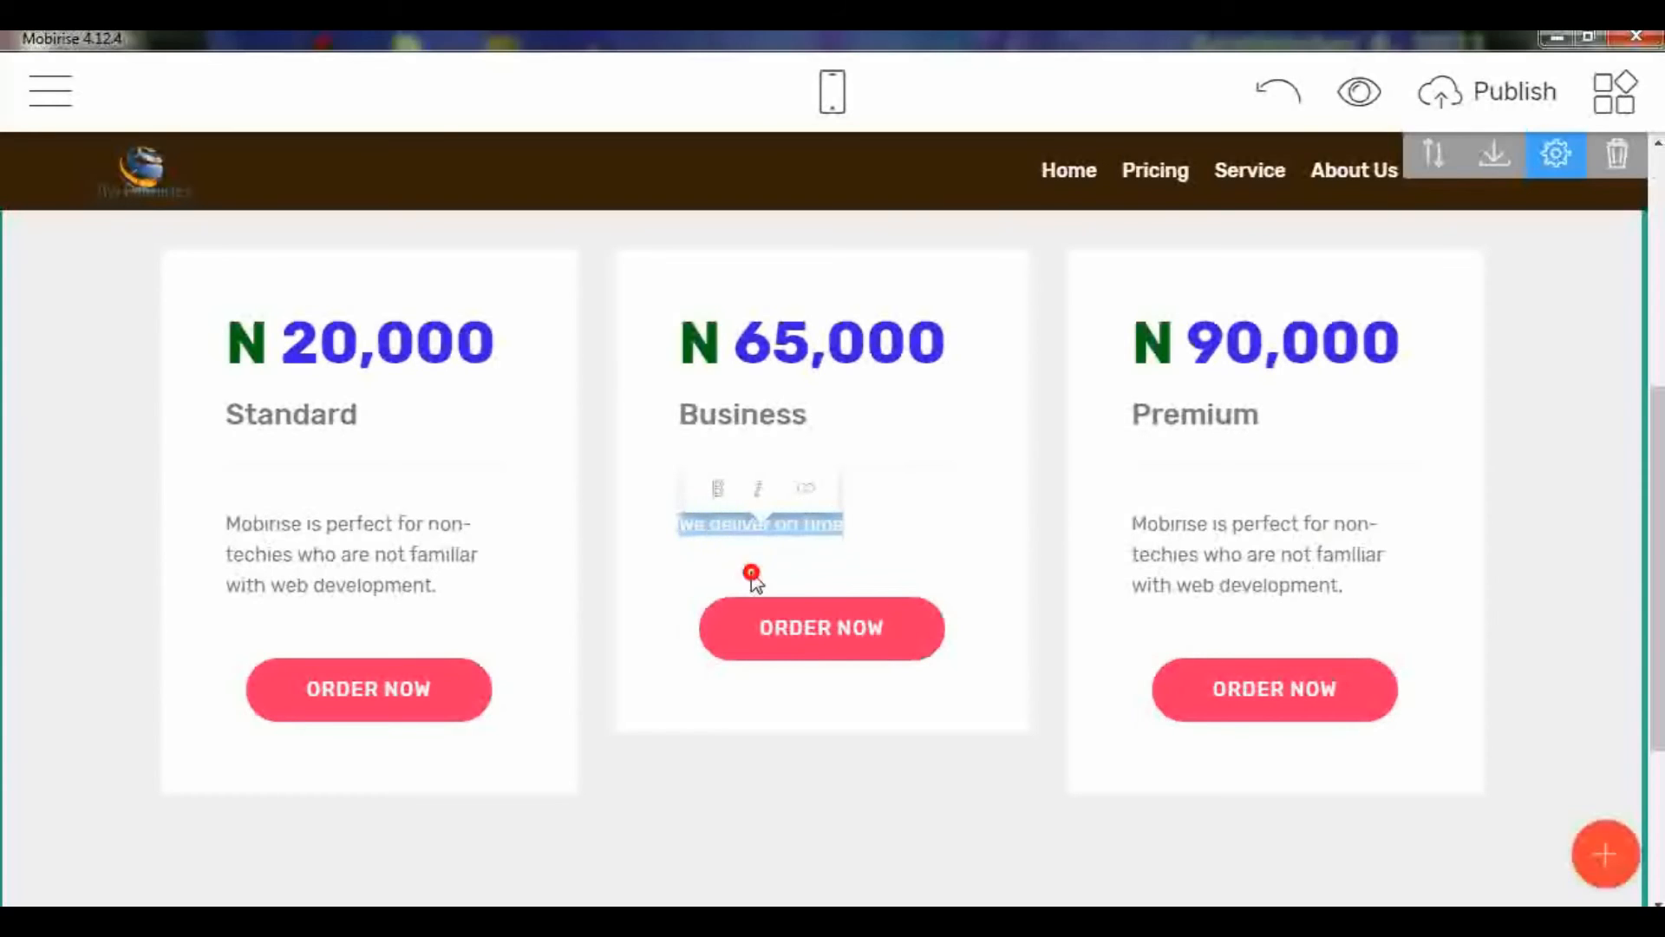
click(855, 524)
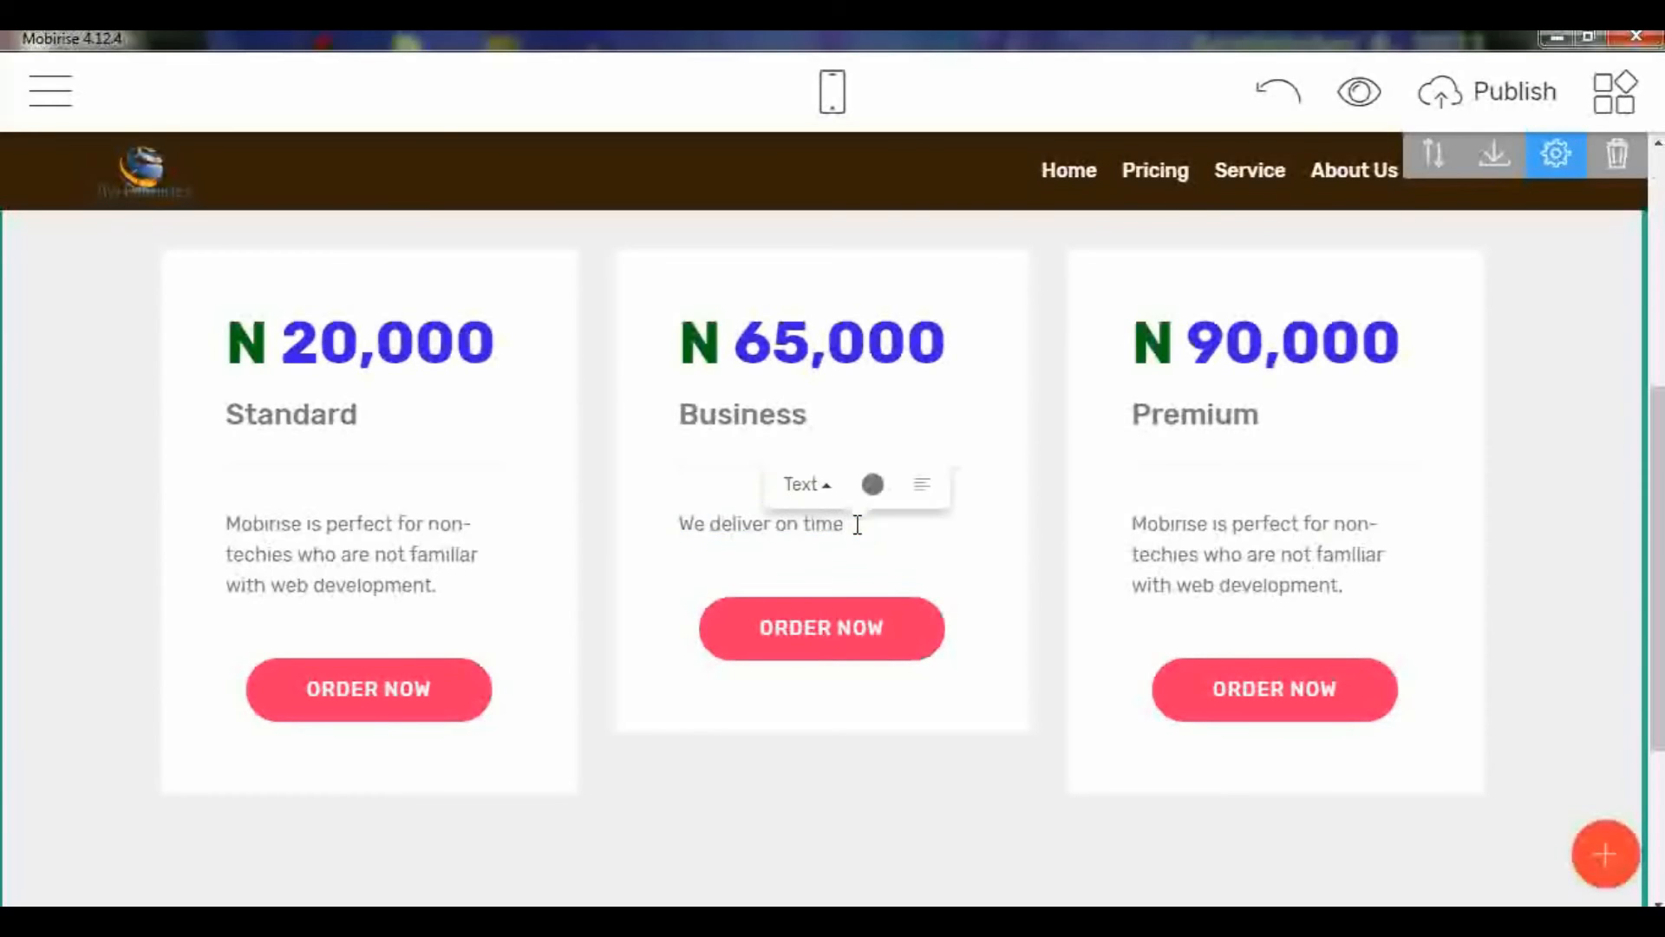
text(.)
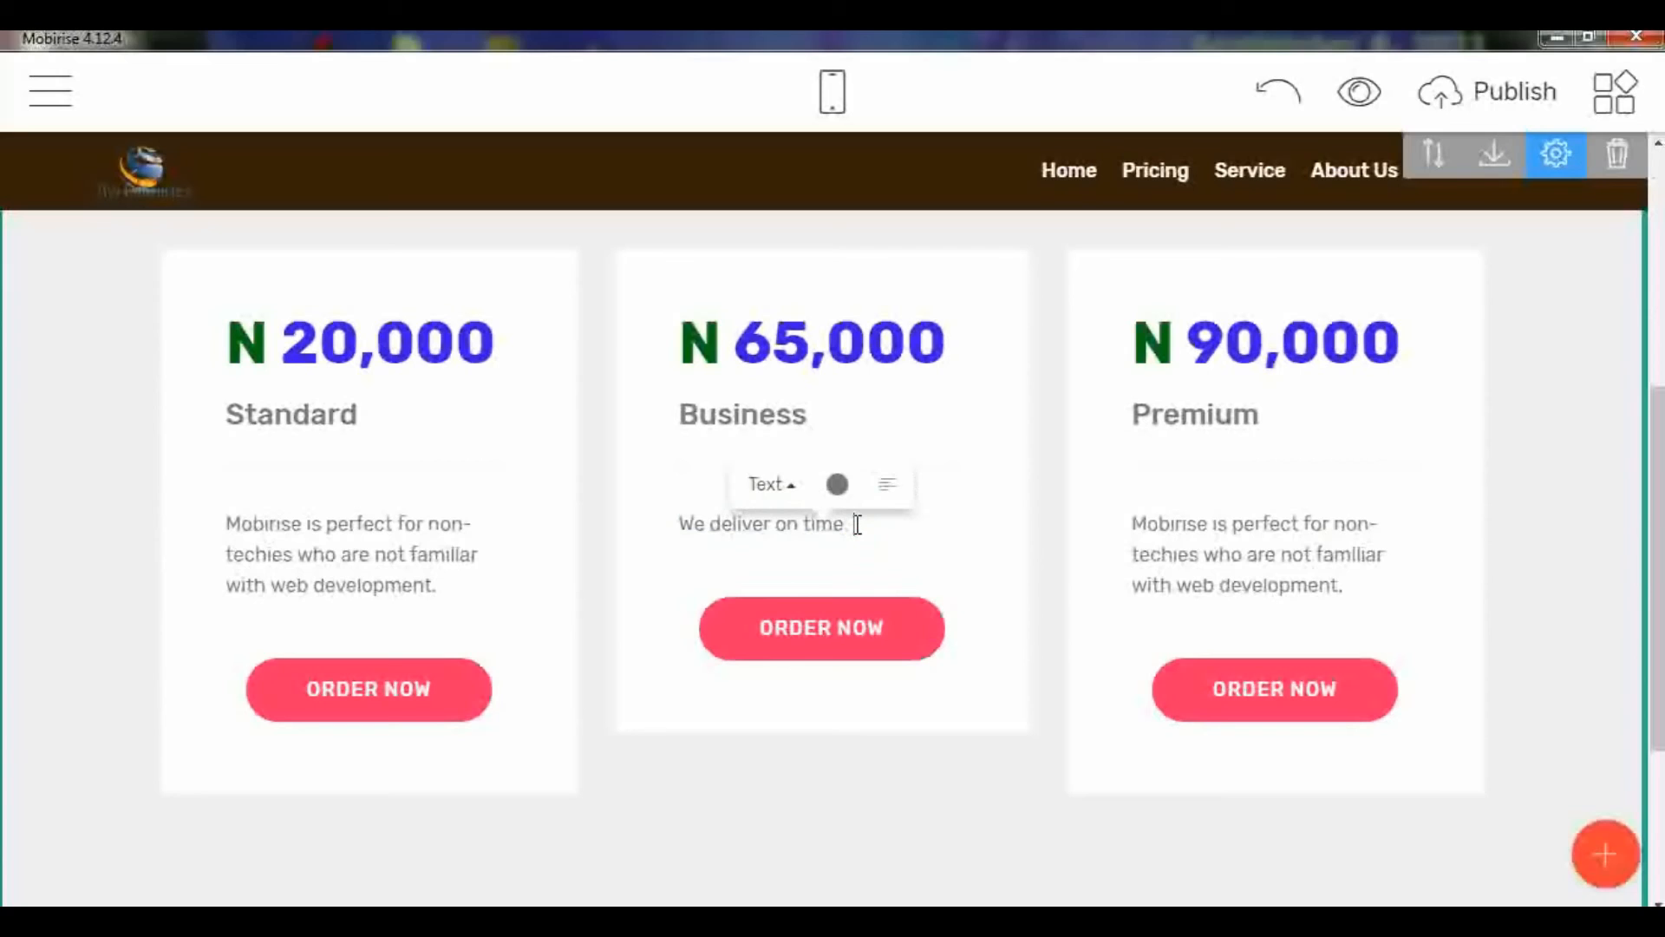
key(ctrl+v)
key(ctrl+v)
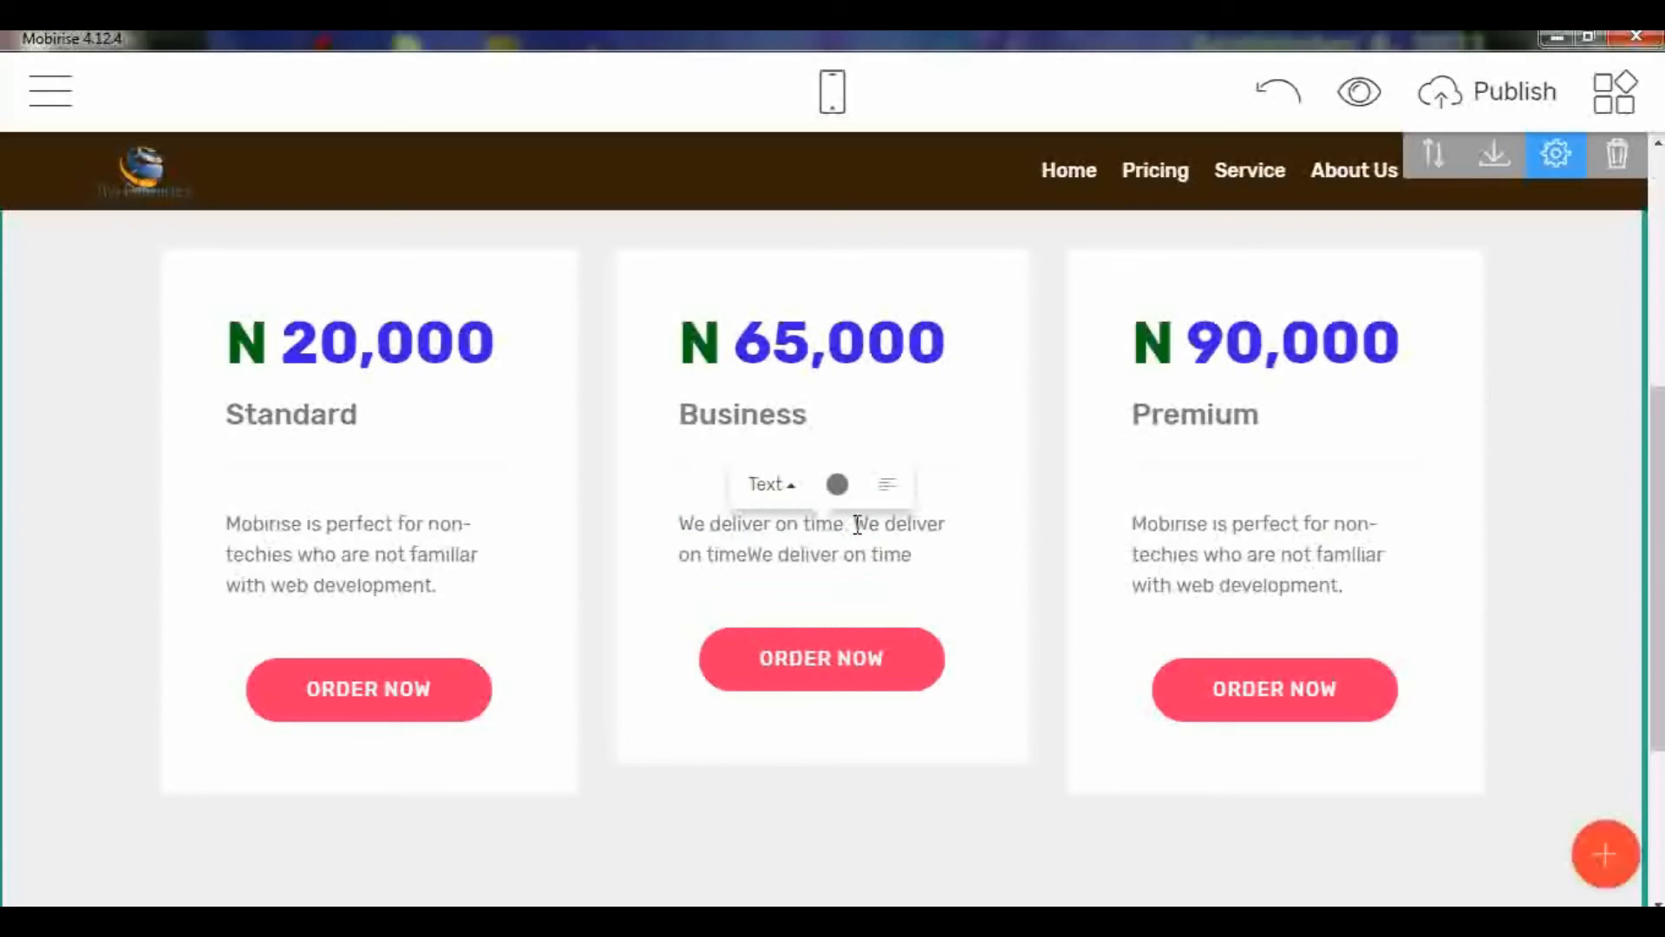
key(ctrl+v)
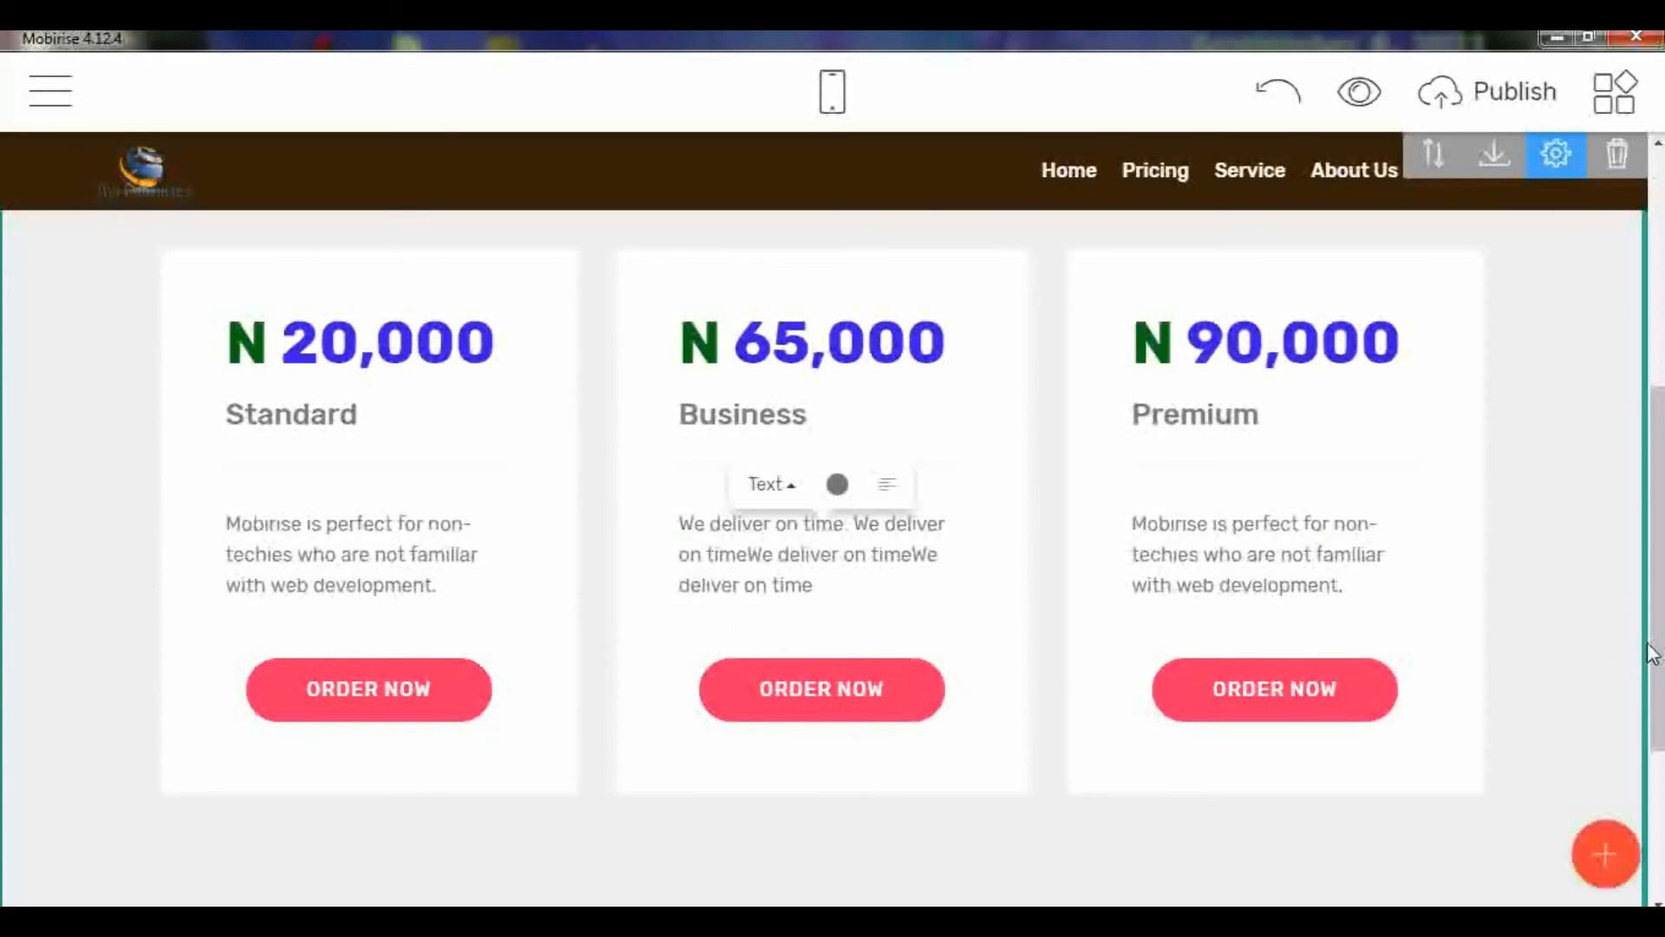
drag(1655, 642, 1659, 377)
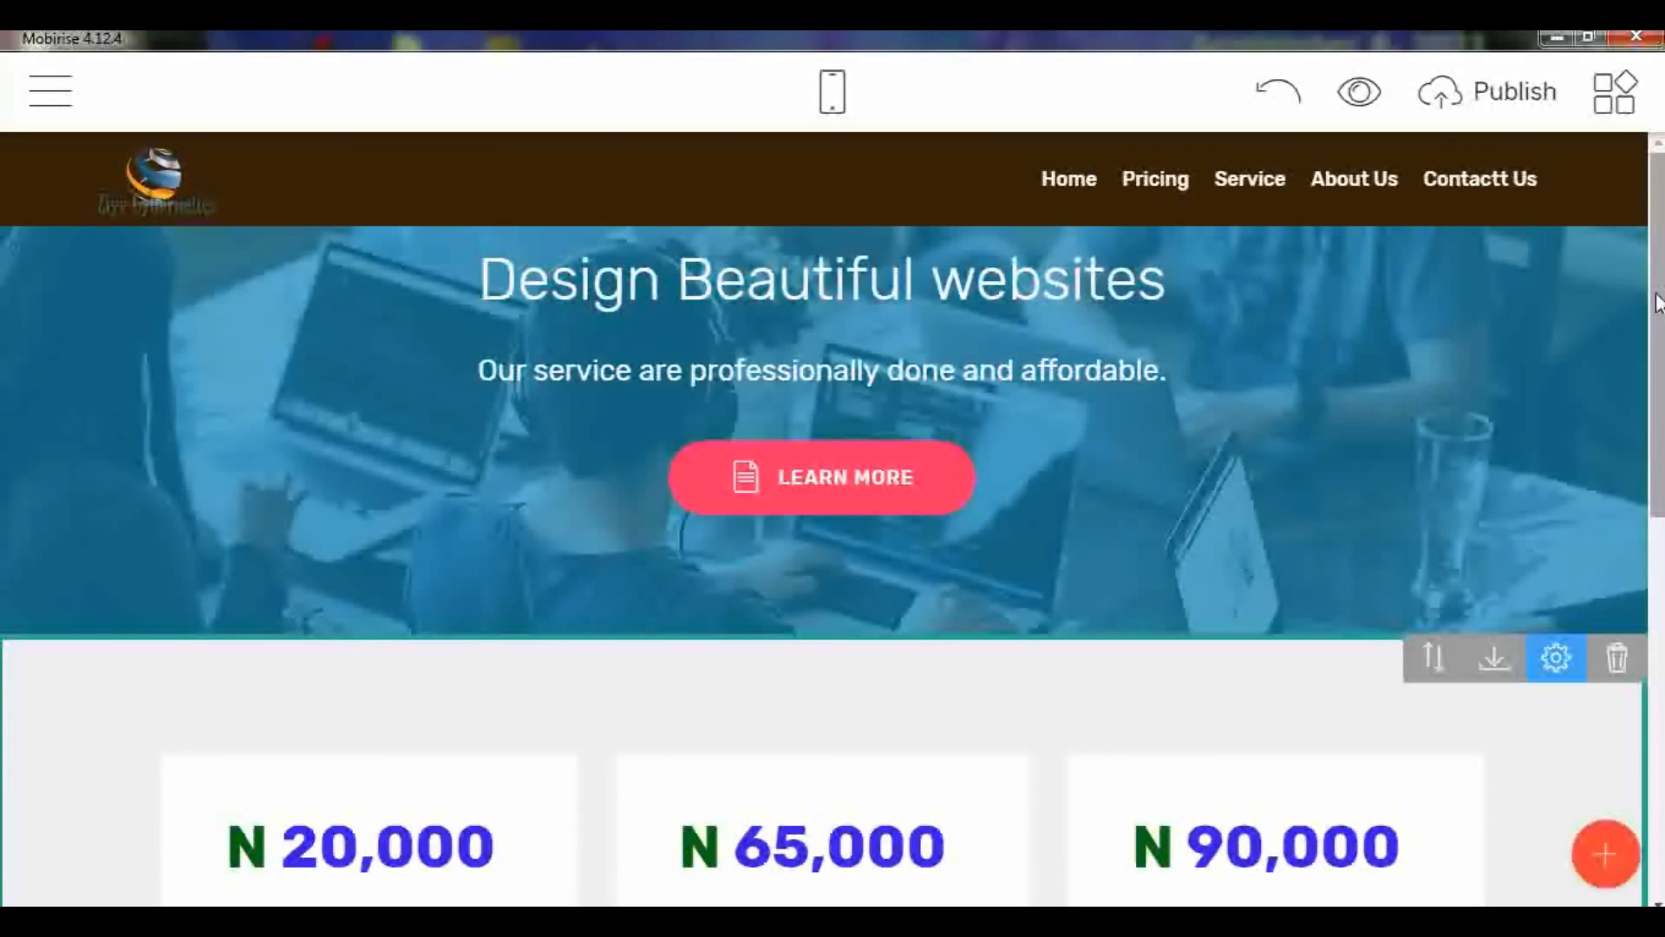
scroll(1655, 303, down, 5)
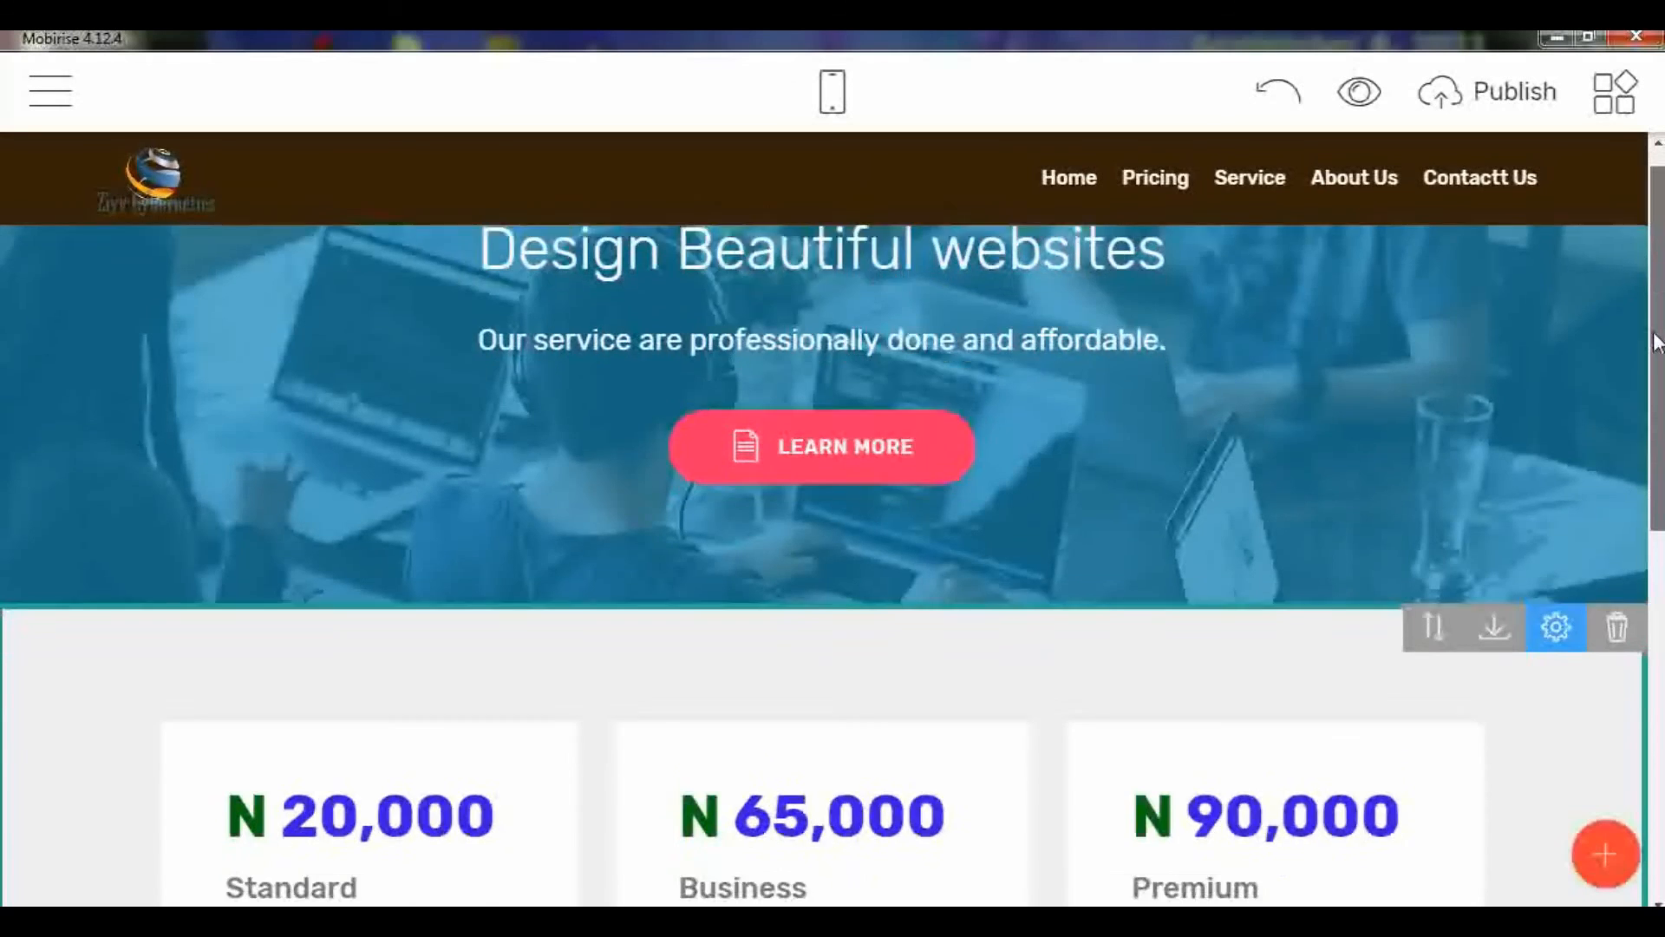